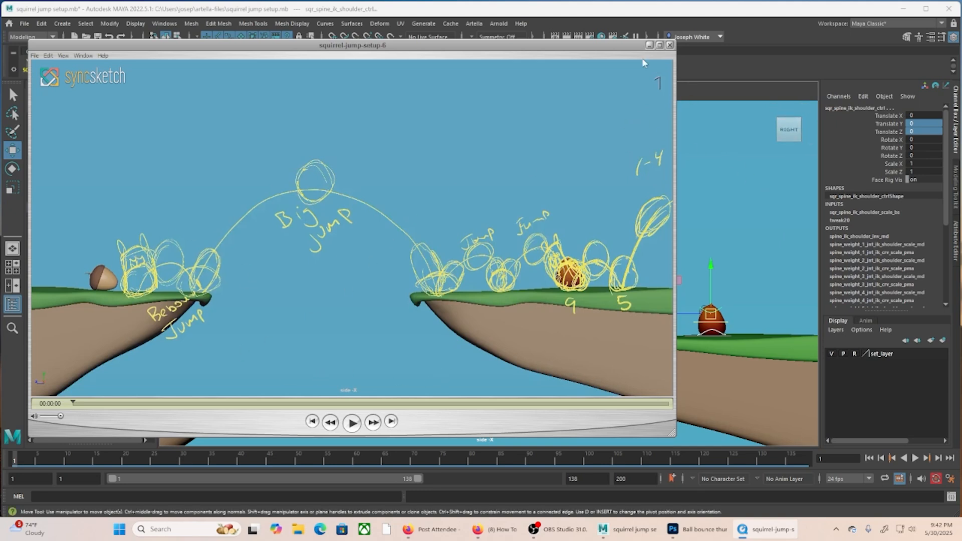
Put the reference sketch video away, clear the selection and view the whole scene through anim_camera.
drag(605, 47, 0, 122)
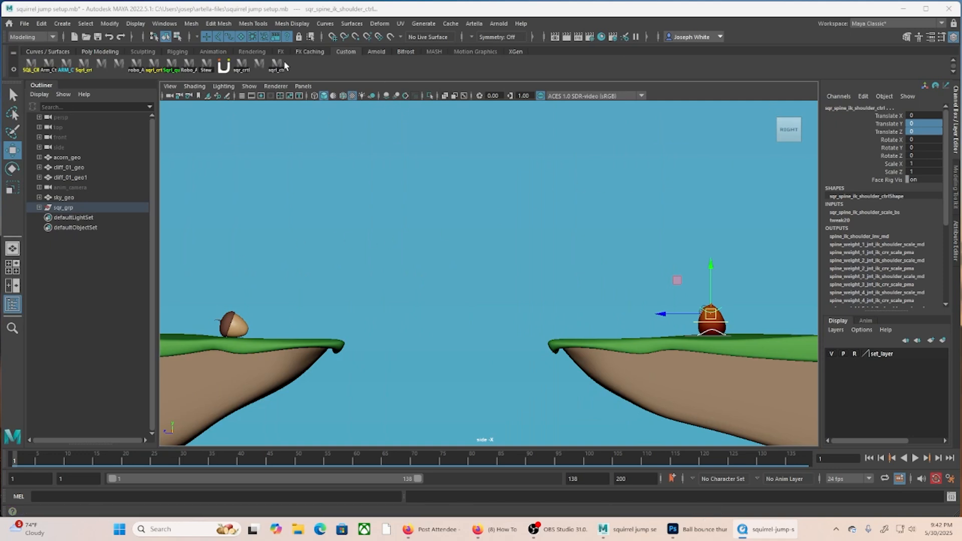
click(406, 208)
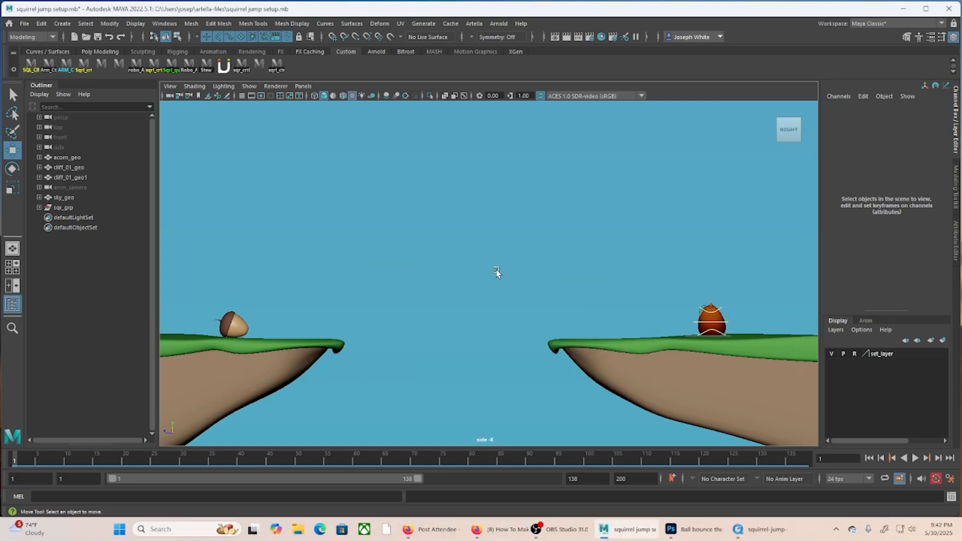
key(space)
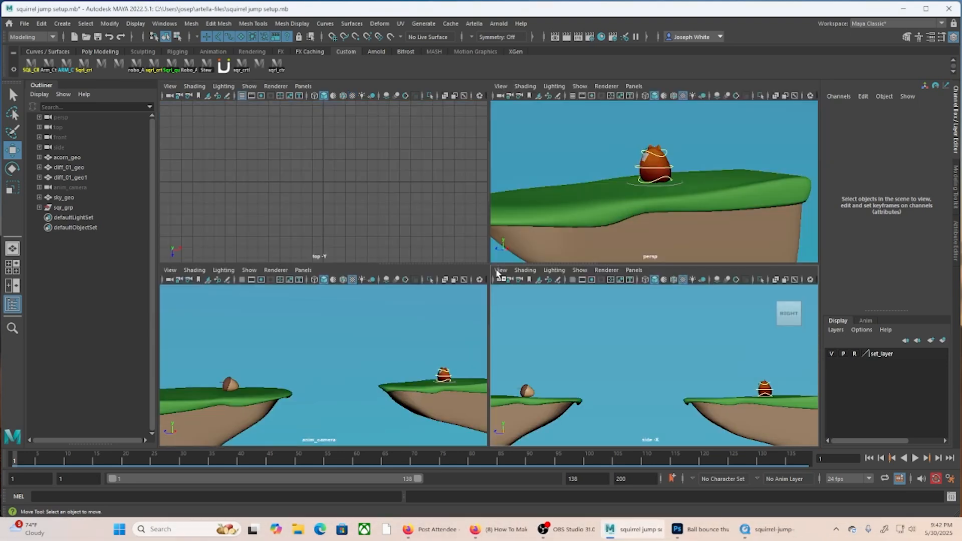
click(283, 359)
key(space)
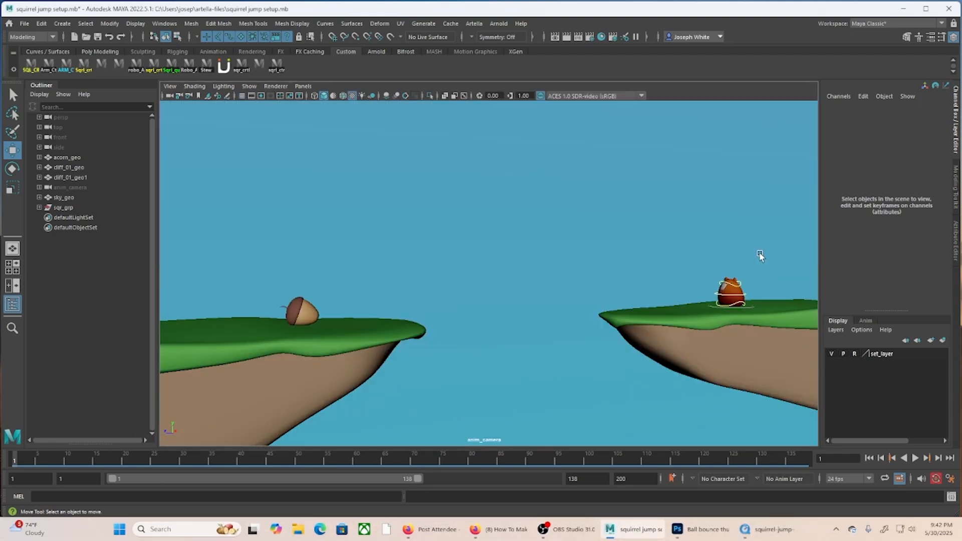
click(303, 88)
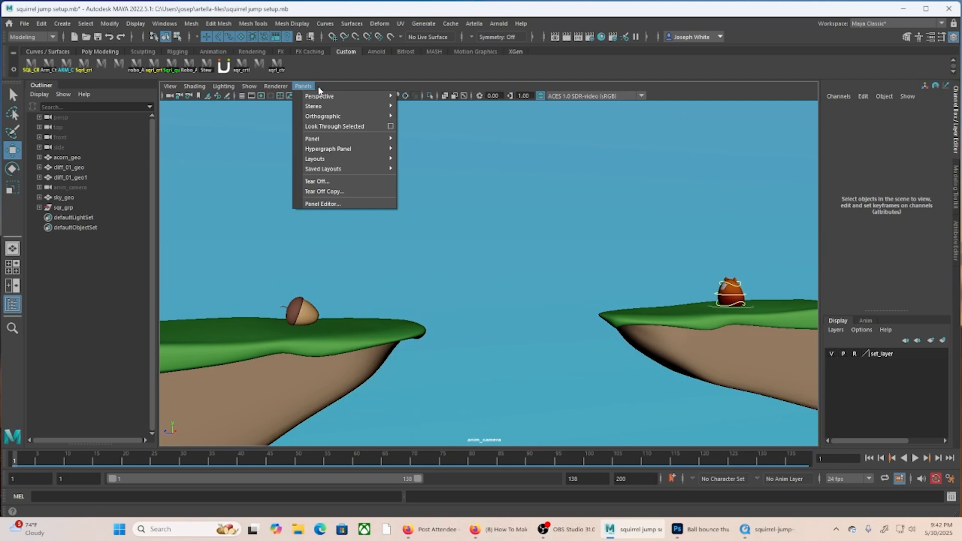
mouse_move(323, 95)
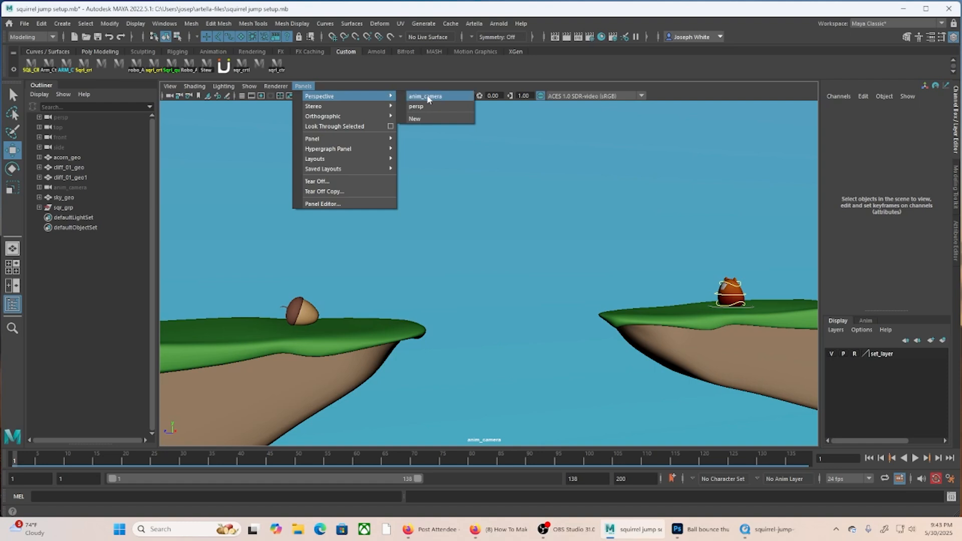
click(429, 96)
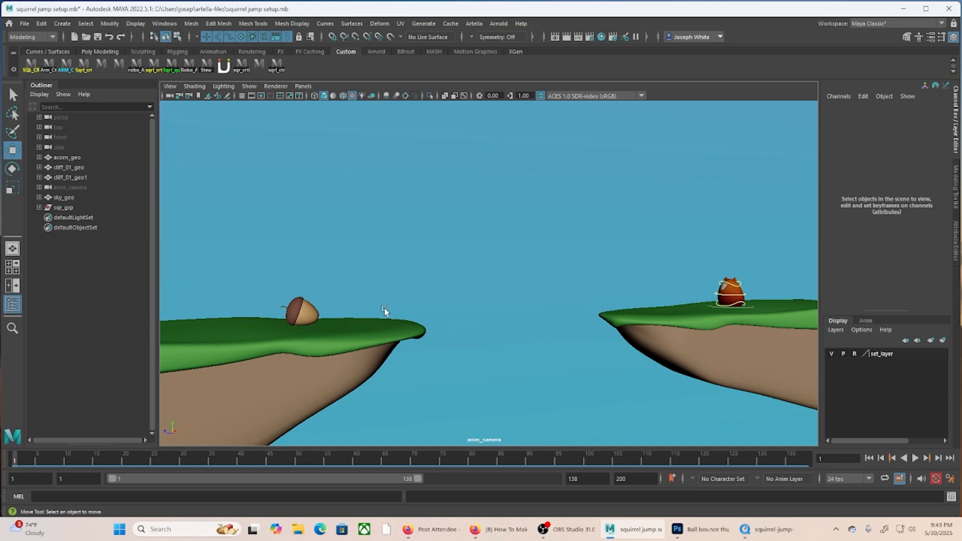
Return to the full side view, try the existing squirrel control shortcut on the Custom shelf and clear the selection.
key(space)
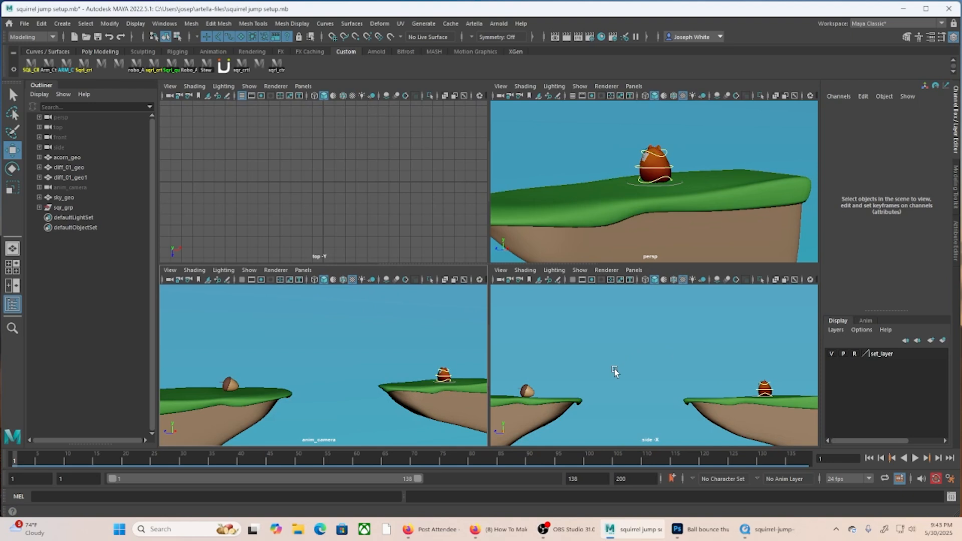
key(space)
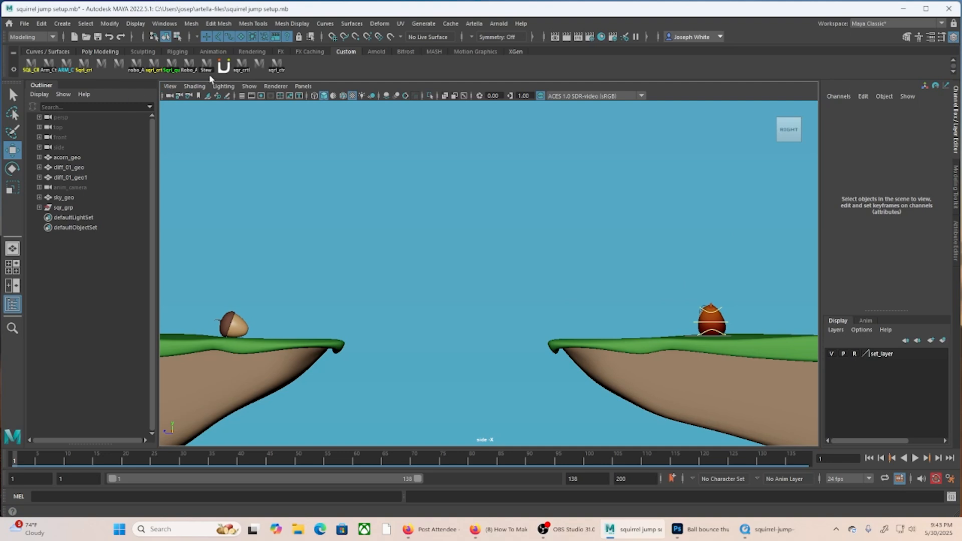
click(276, 68)
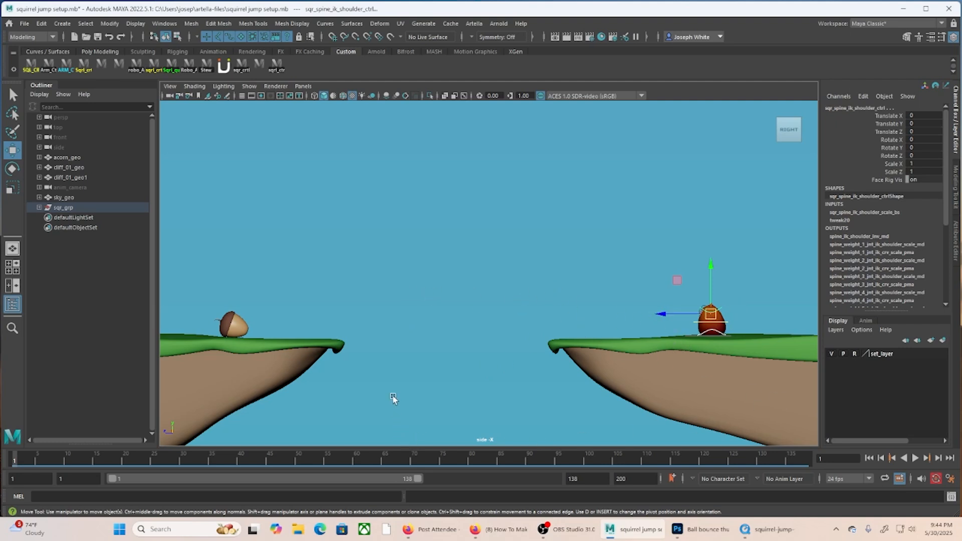
click(555, 300)
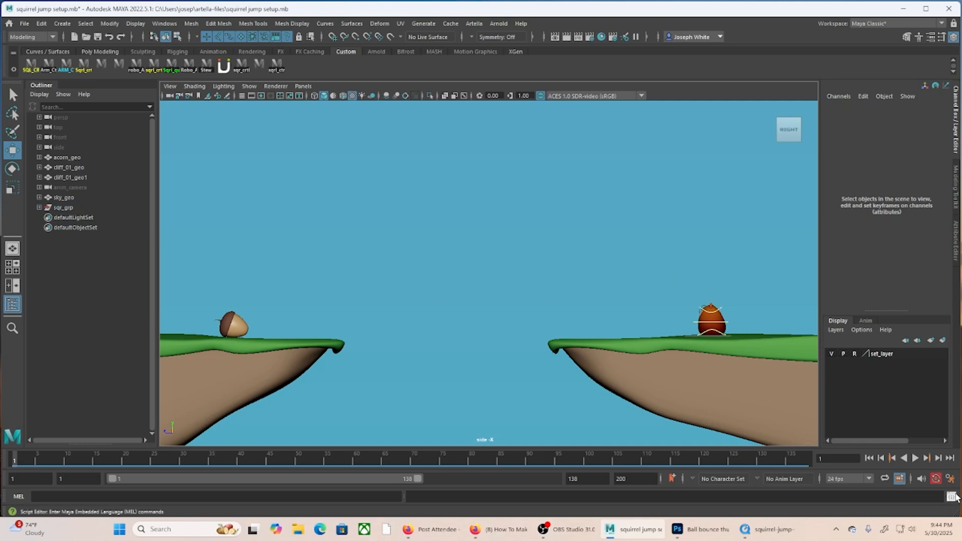
Log a cleared selection in the Script Editor followed by selecting the squirrel's spine shoulder control and adding the hip control.
click(952, 496)
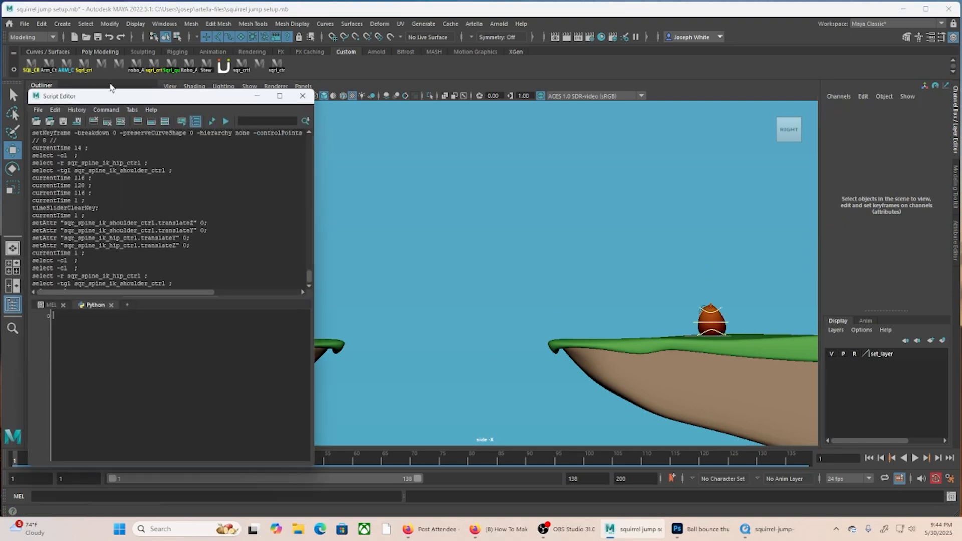
scroll(139, 211, down, 1)
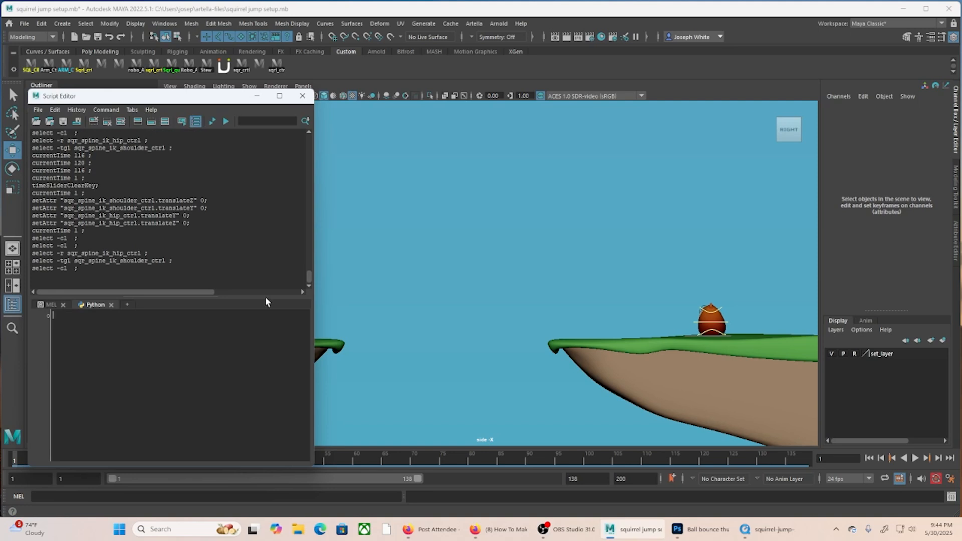
click(721, 315)
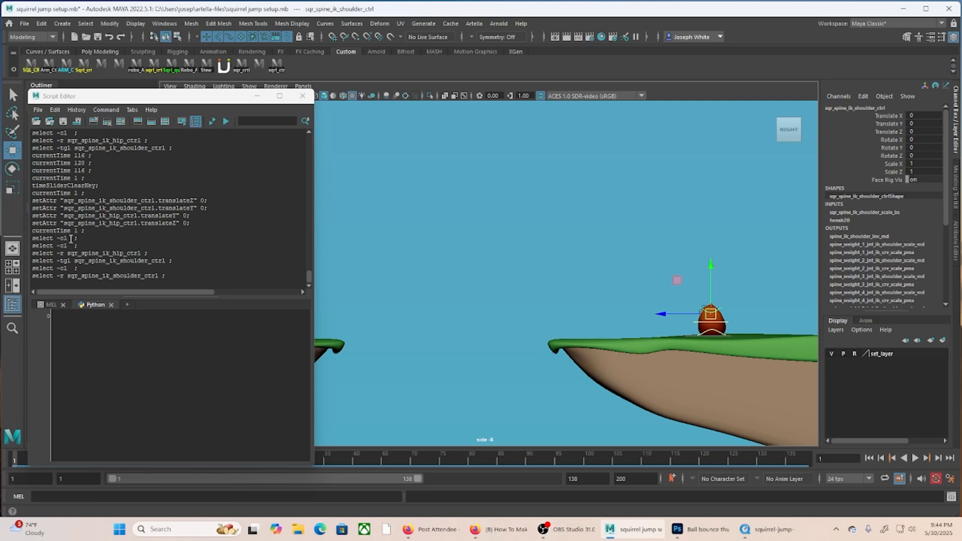
scroll(256, 260, down, 1)
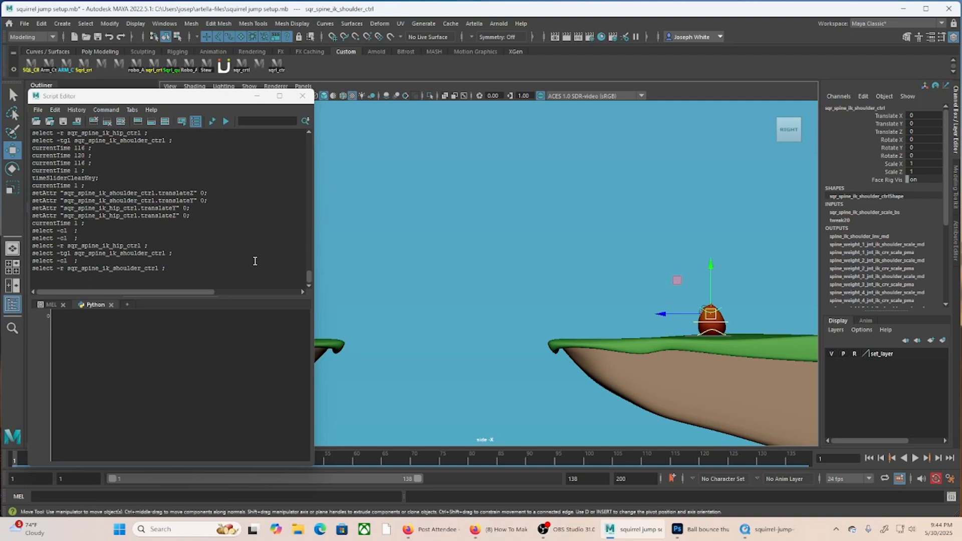
click(467, 241)
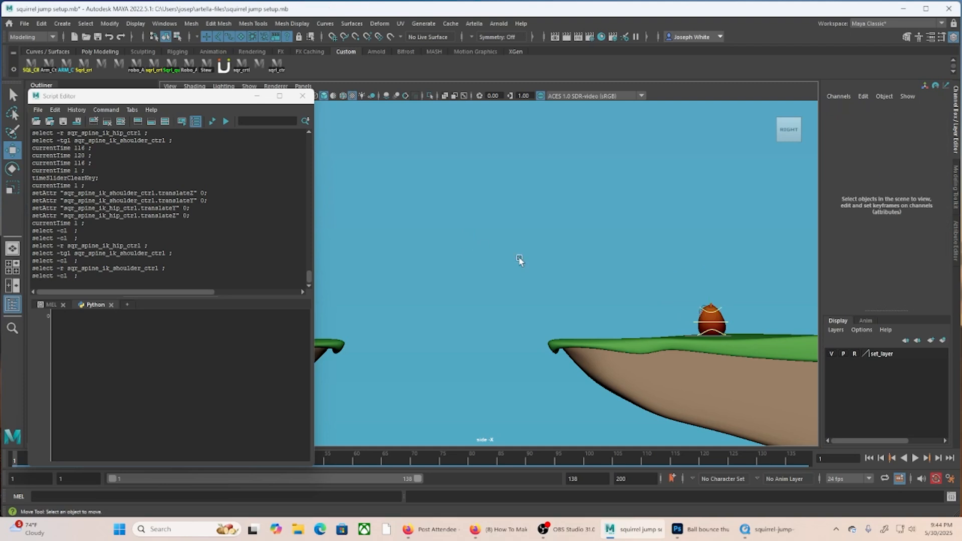
click(722, 311)
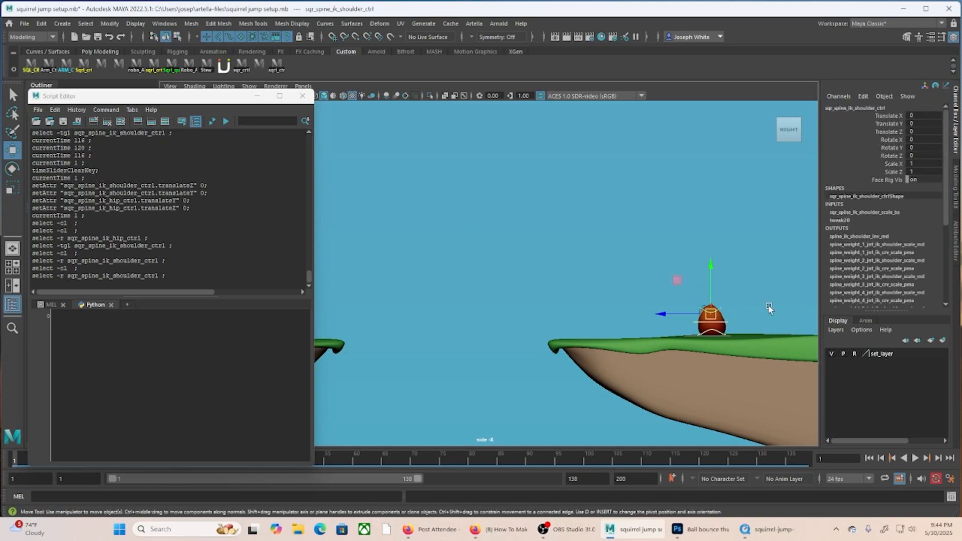
shift+click(717, 329)
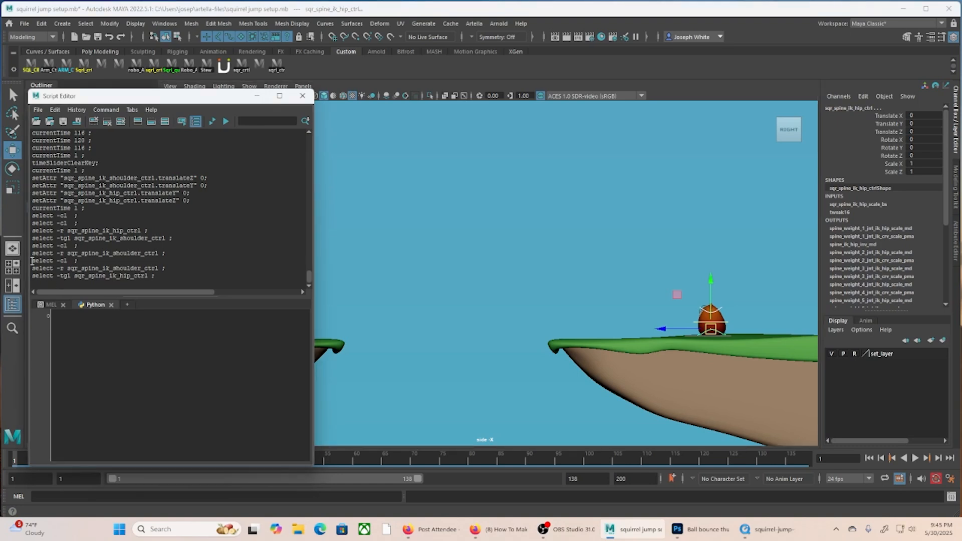
Save the last three logged selection commands to the Custom shelf as a MEL script and close the Script Editor.
drag(32, 261, 167, 277)
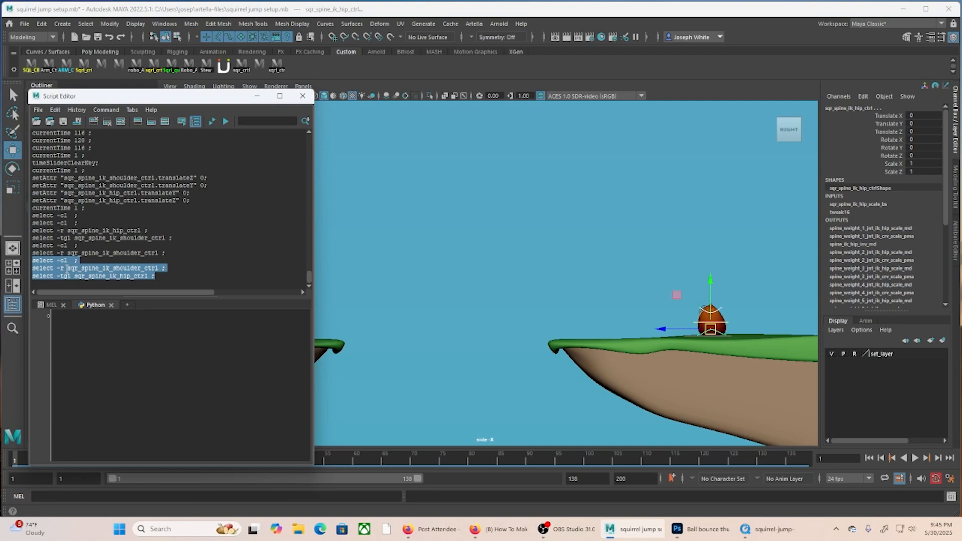
drag(66, 268, 114, 255)
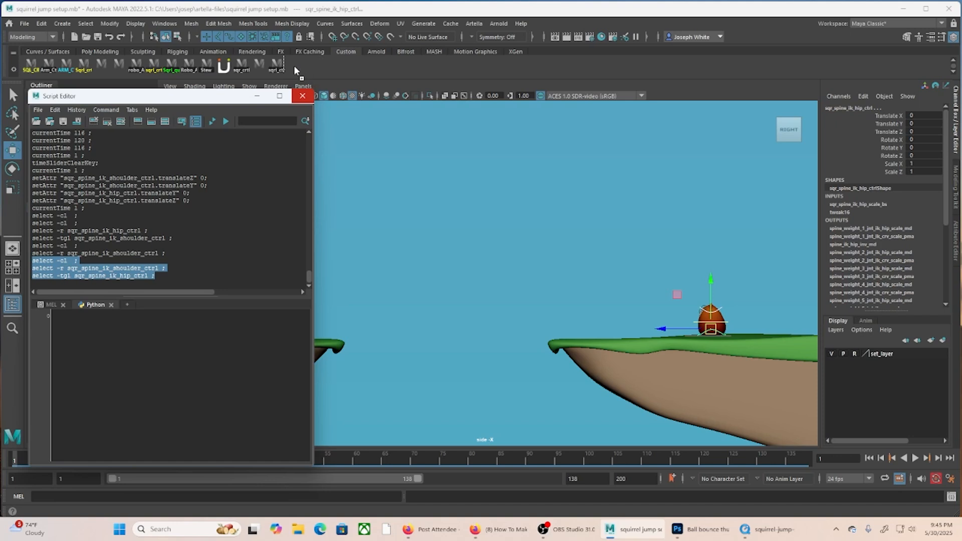
drag(293, 65, 293, 65)
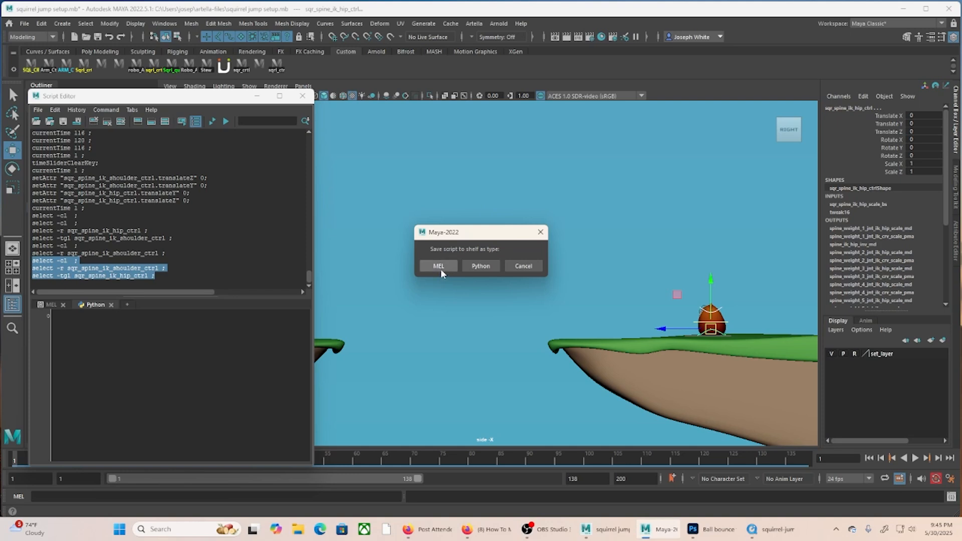
click(427, 266)
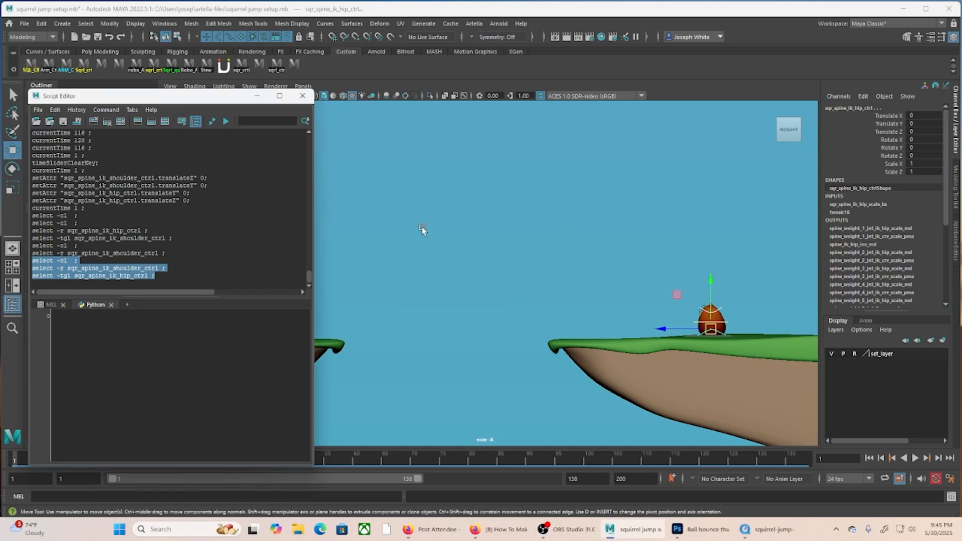
click(302, 98)
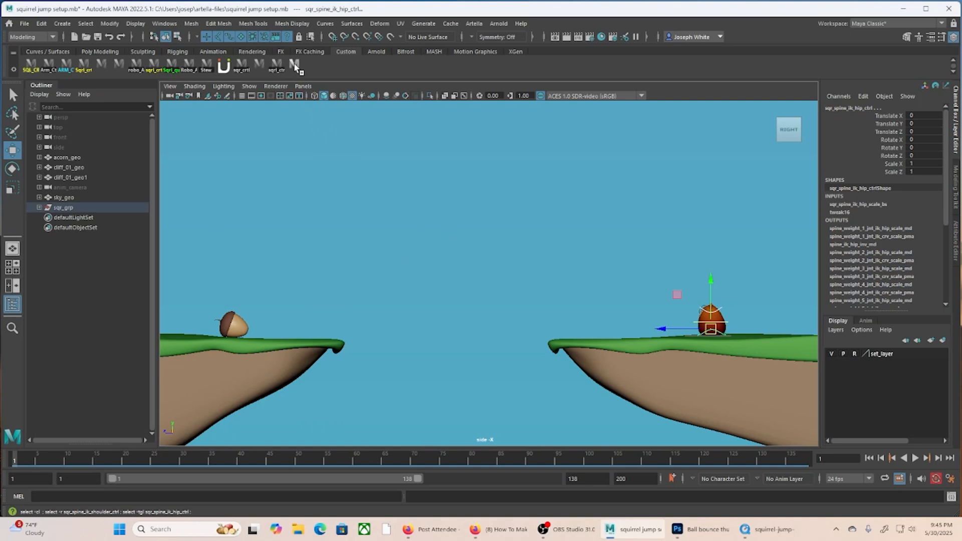
Test the new shelf script from an empty selection by moving the squirrel about 96 units in Z, and undo the move.
click(469, 300)
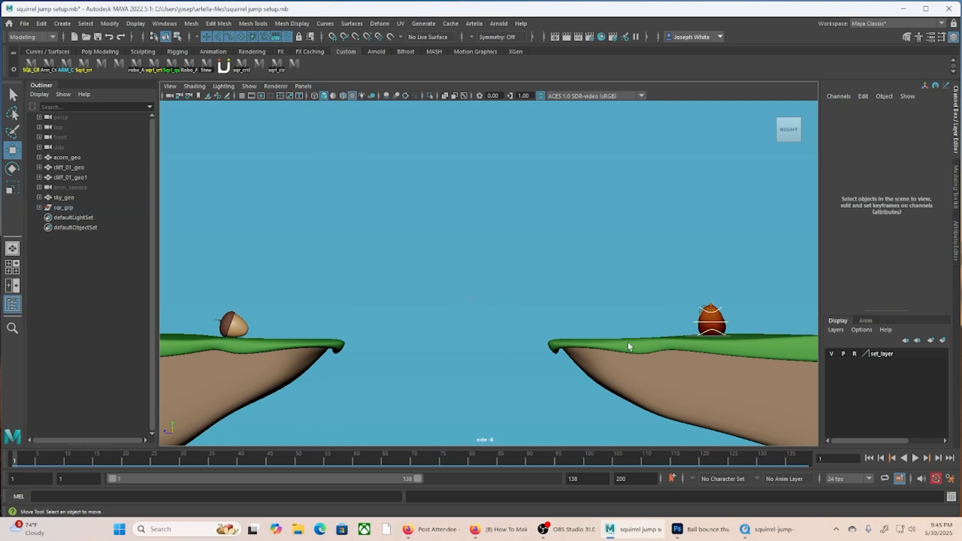
click(297, 69)
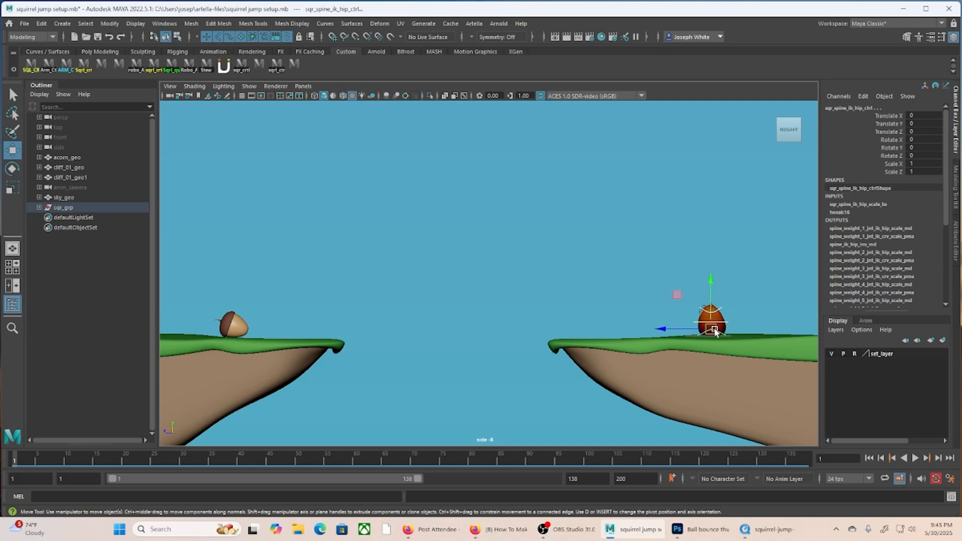
drag(684, 329, 595, 309)
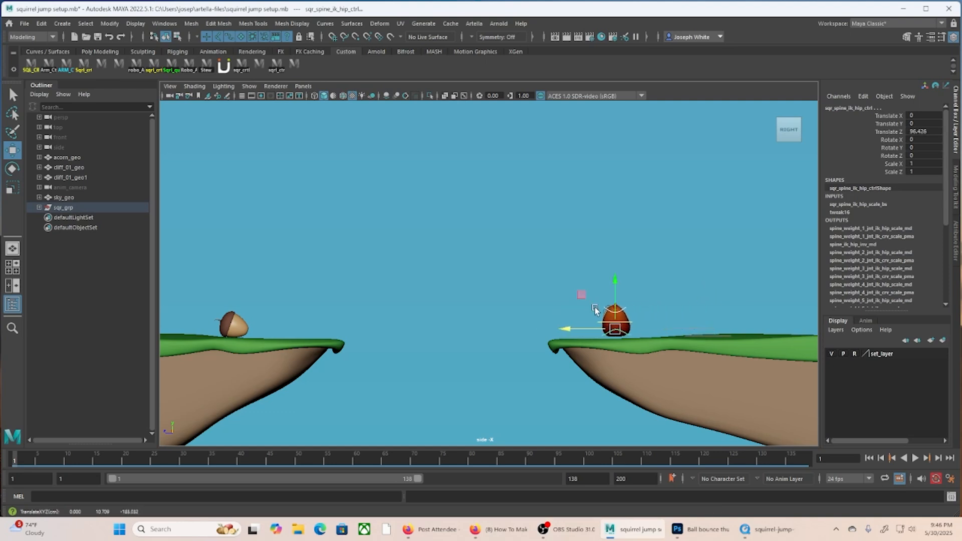
key(ctrl+z)
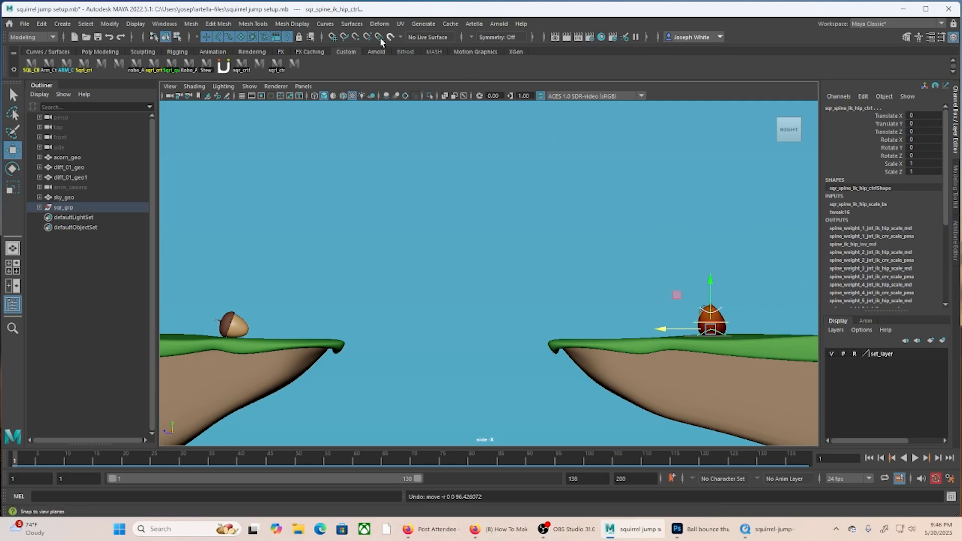
click(294, 64)
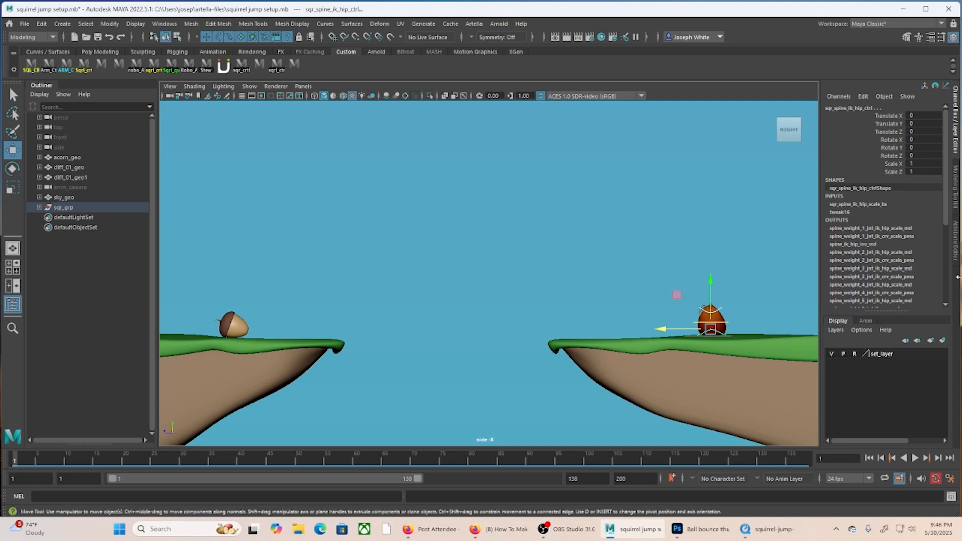
click(688, 327)
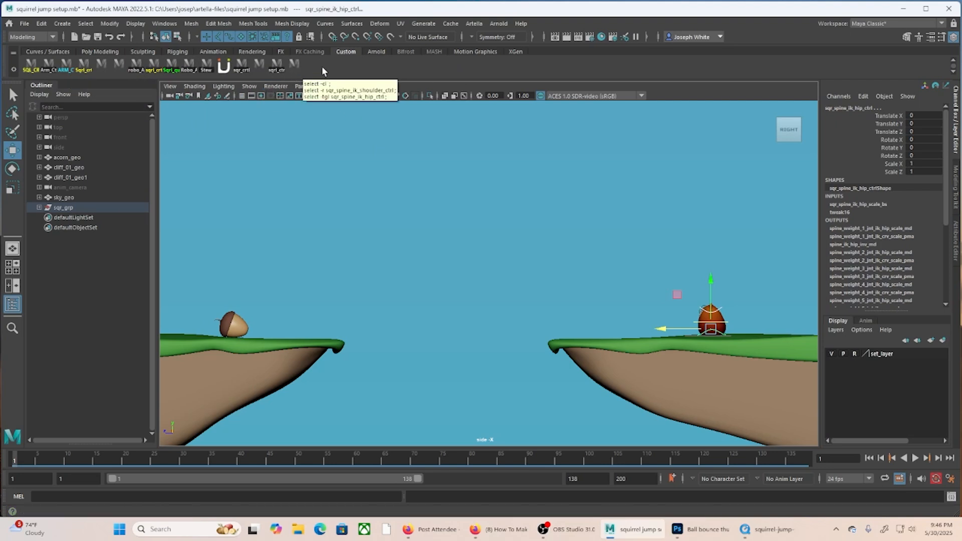
Give the new shelf script the icon label Sqrl_ctrl and save all shelves.
right_click(296, 64)
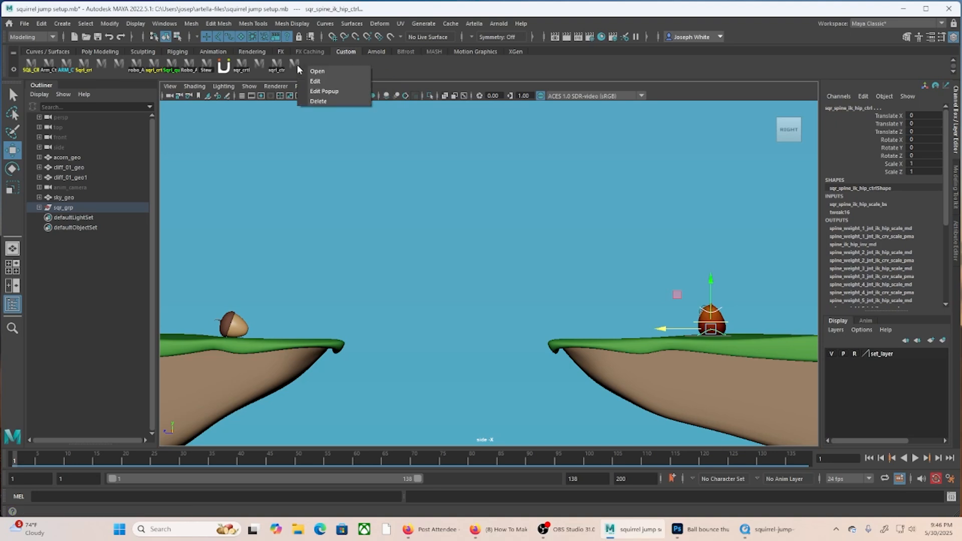
click(315, 81)
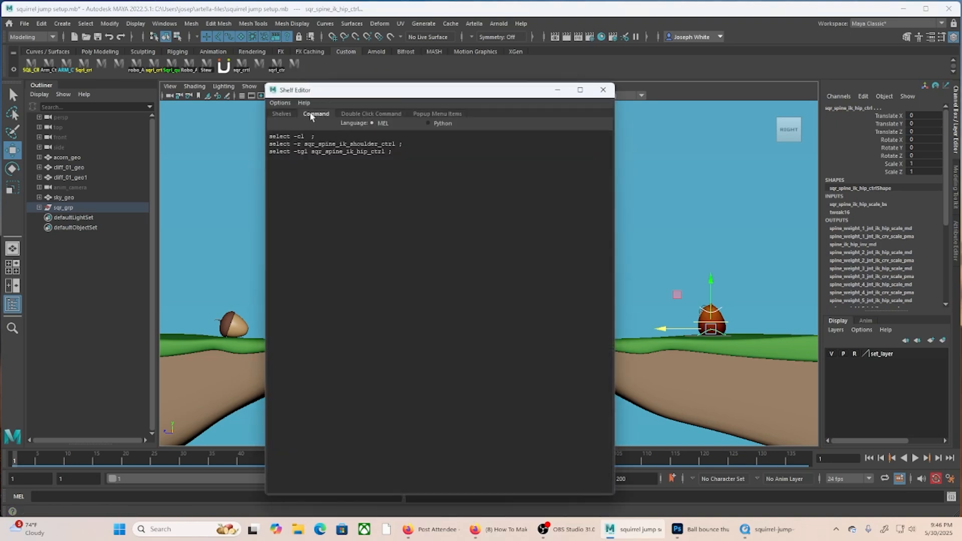
click(281, 113)
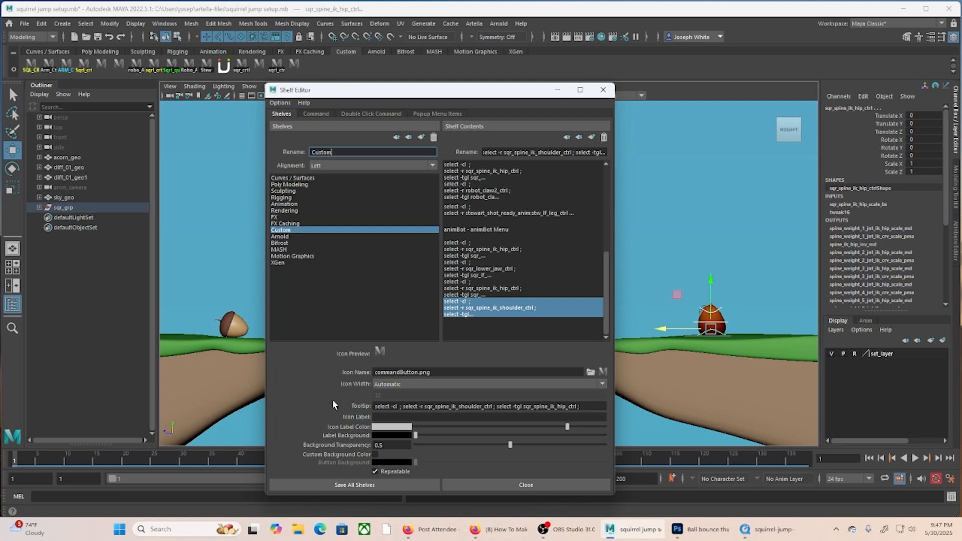
click(380, 417)
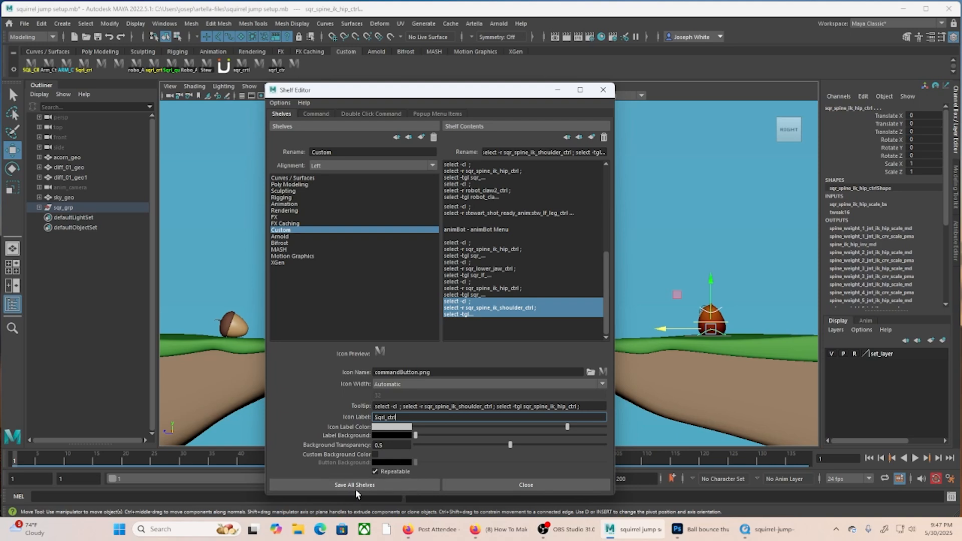
key(Return)
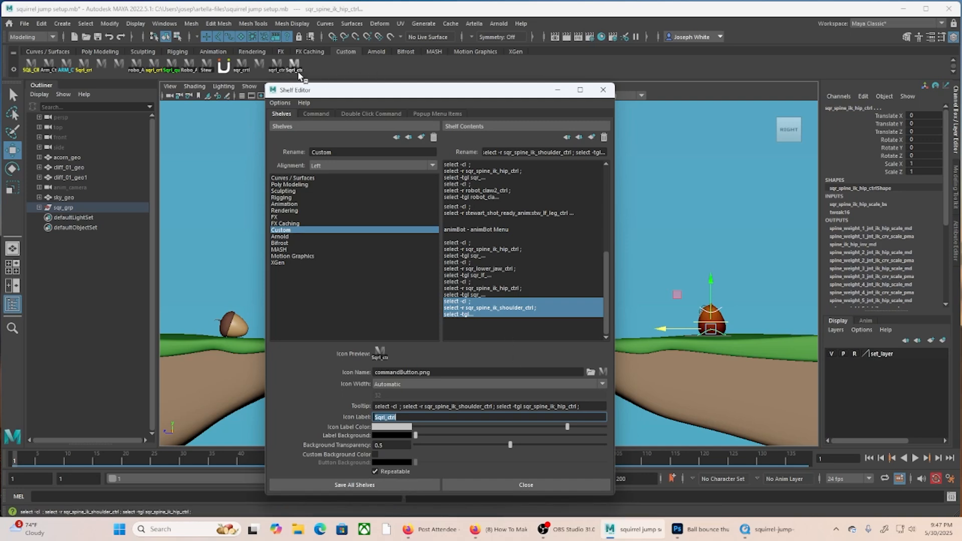
click(337, 485)
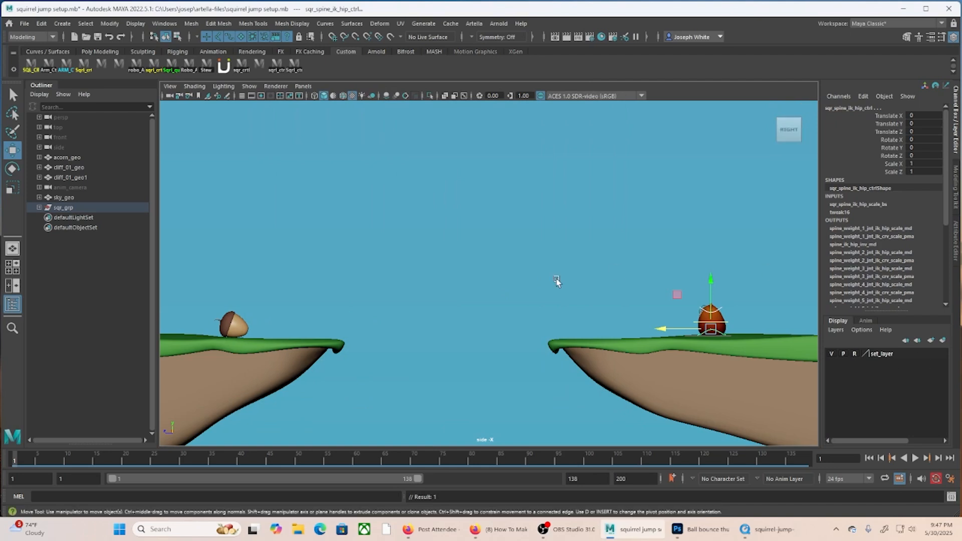
Select the squirrel's shoulder and hip controls with the shelf script and, at frame 1, move them off-camera to about Y 90.4, Z -170.2.
click(374, 289)
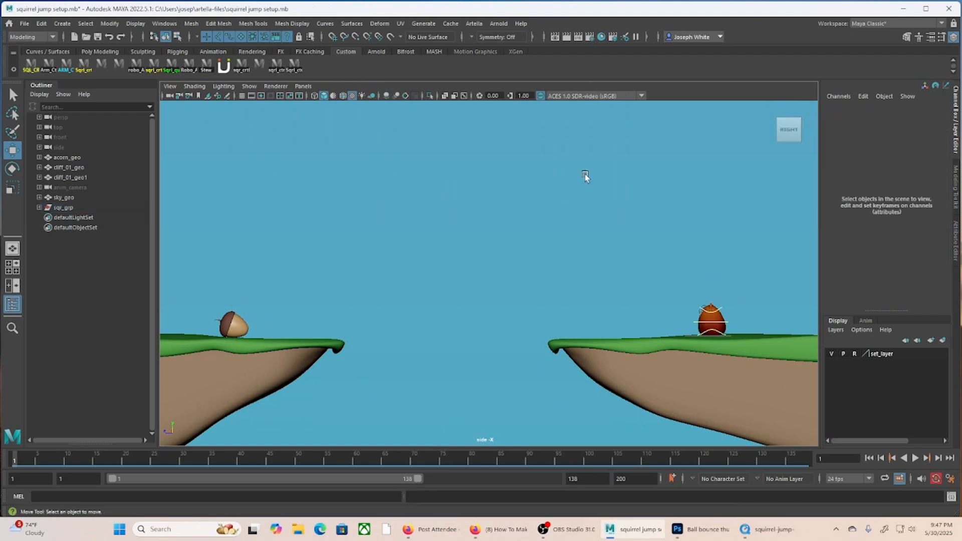
click(296, 67)
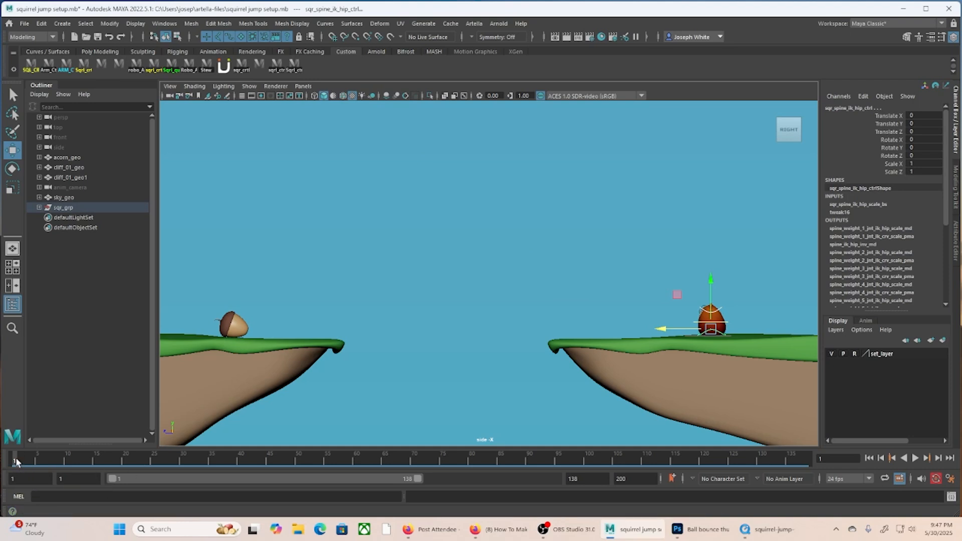
mouse_move(17, 462)
mouse_down()
mouse_move(111, 460)
mouse_move(13, 461)
mouse_up()
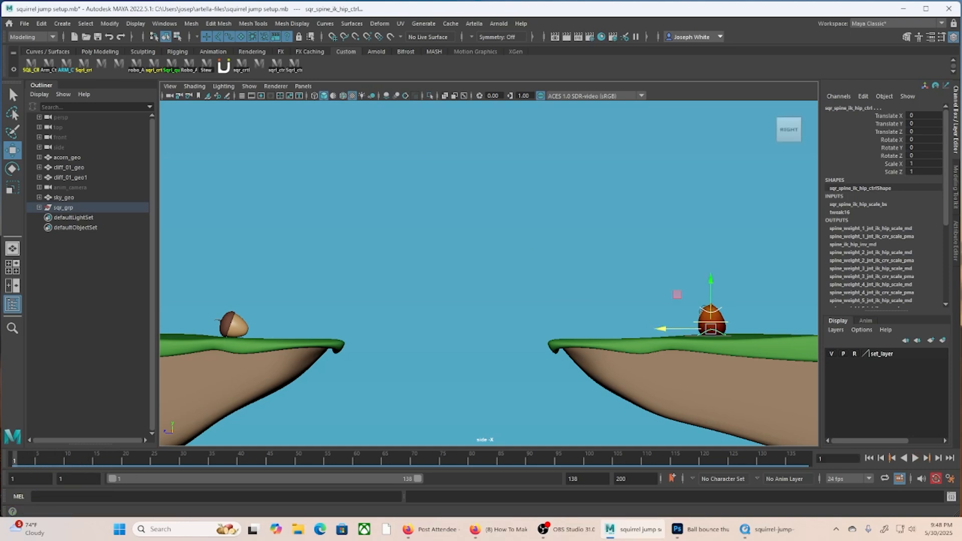
click(714, 330)
drag(715, 330, 845, 241)
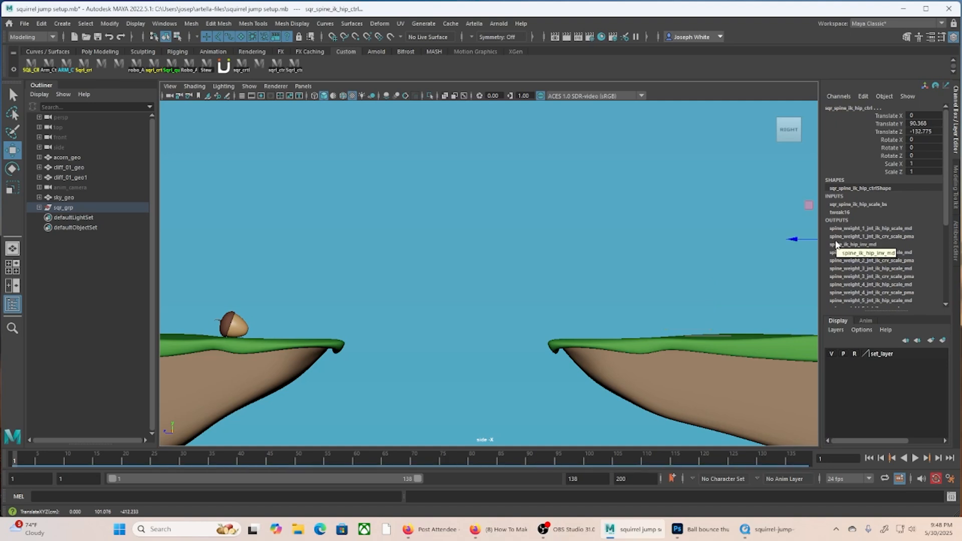
key(space)
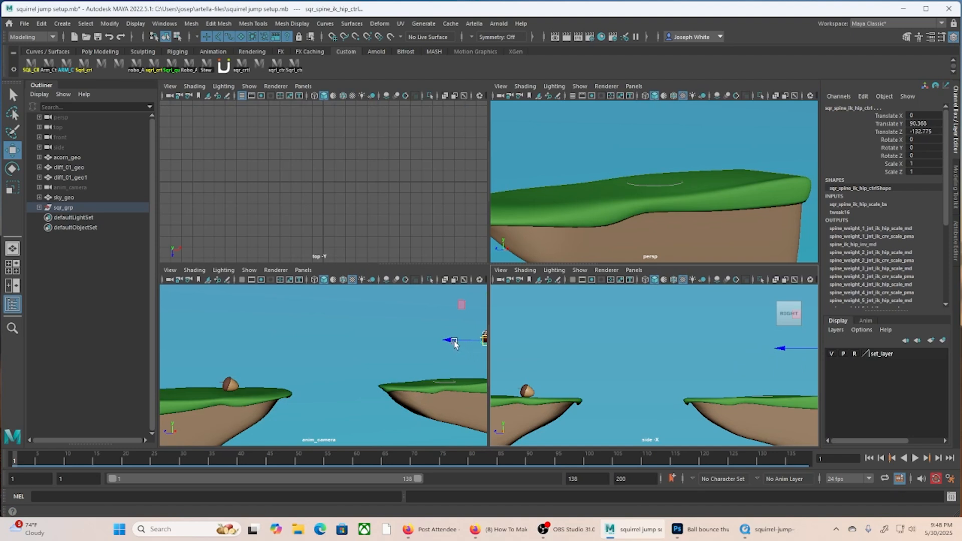
drag(456, 346, 468, 343)
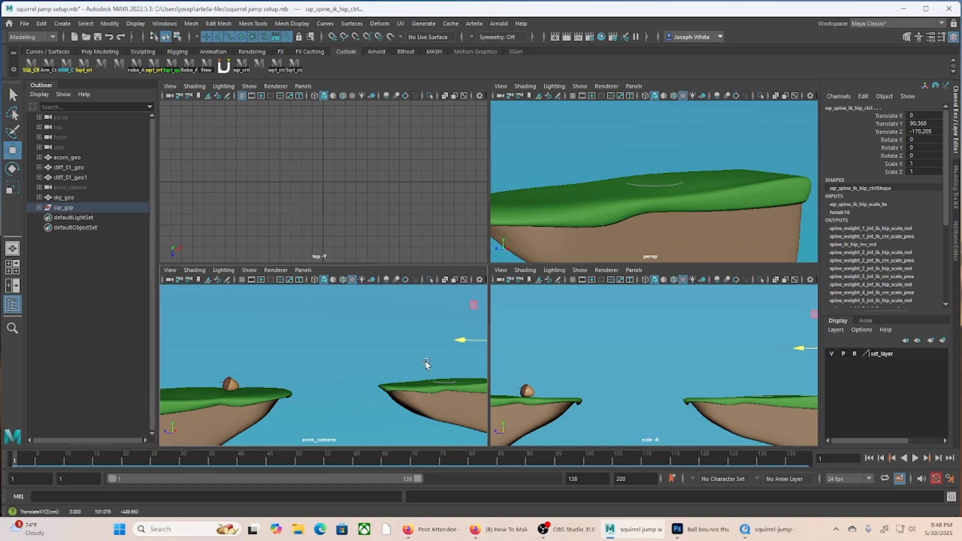
Check the squirrel's off-screen start position in the anim_camera and side views and key its shoulder and hip controls at frame 1.
key(space)
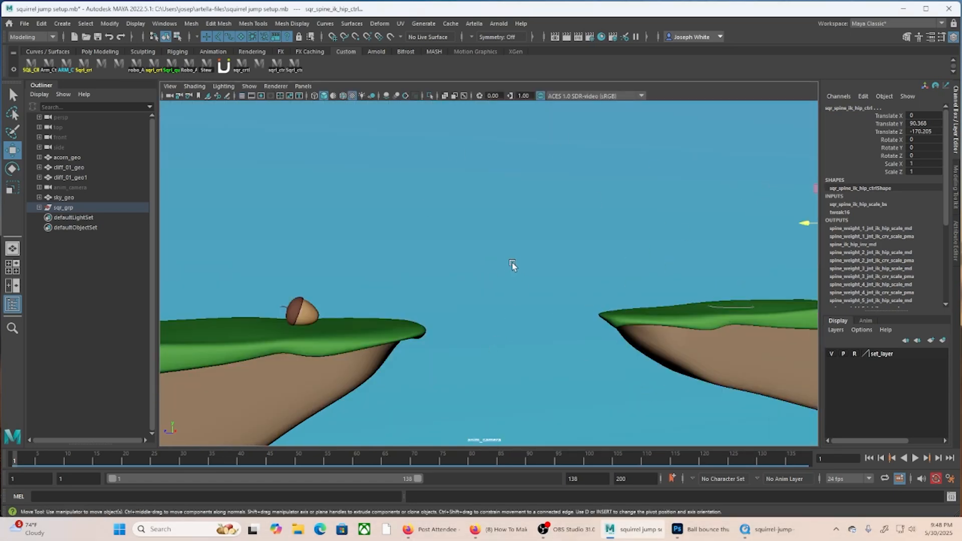
key(space)
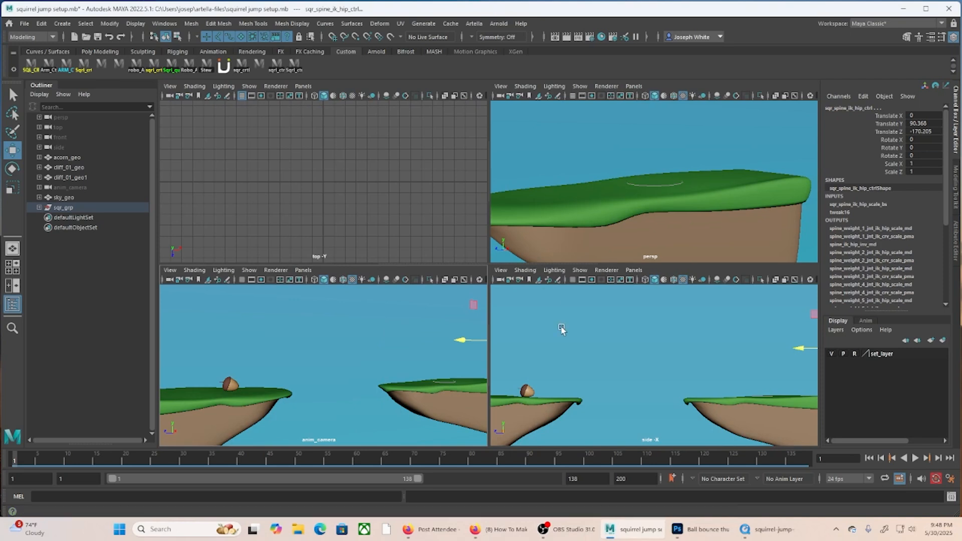
key(space)
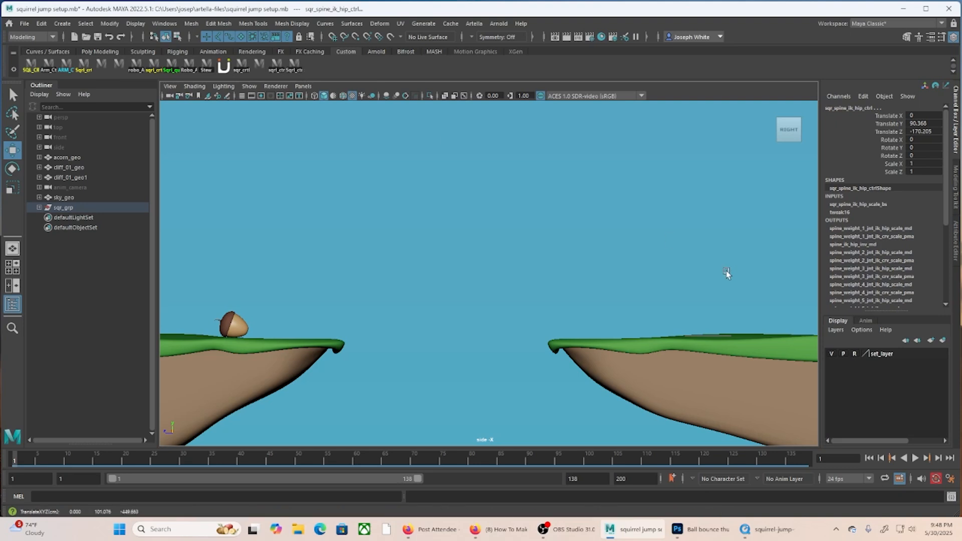
key(s)
key(space)
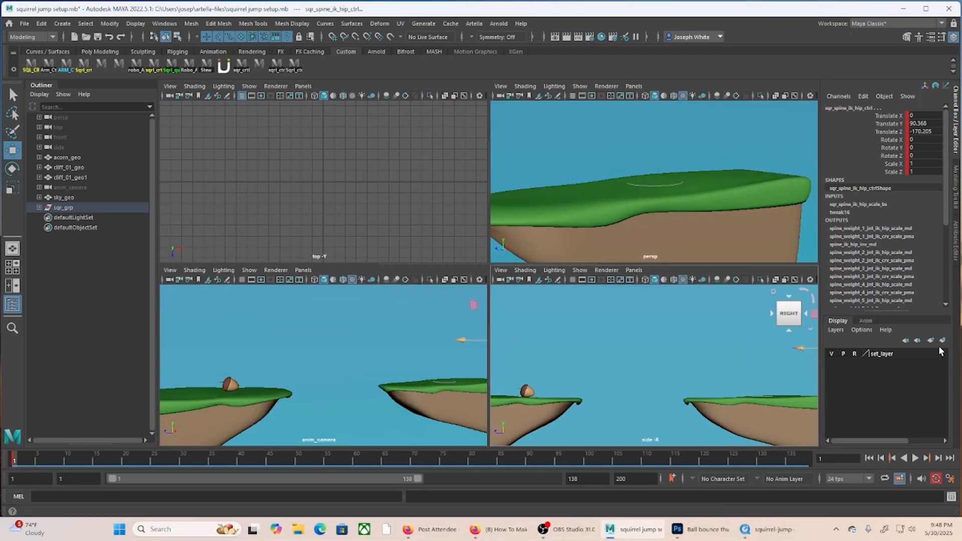
Go to frame 6 and bring the squirrel down onto the right-hand cliff, to about Y 4.1 and Z -45.3.
click(800, 349)
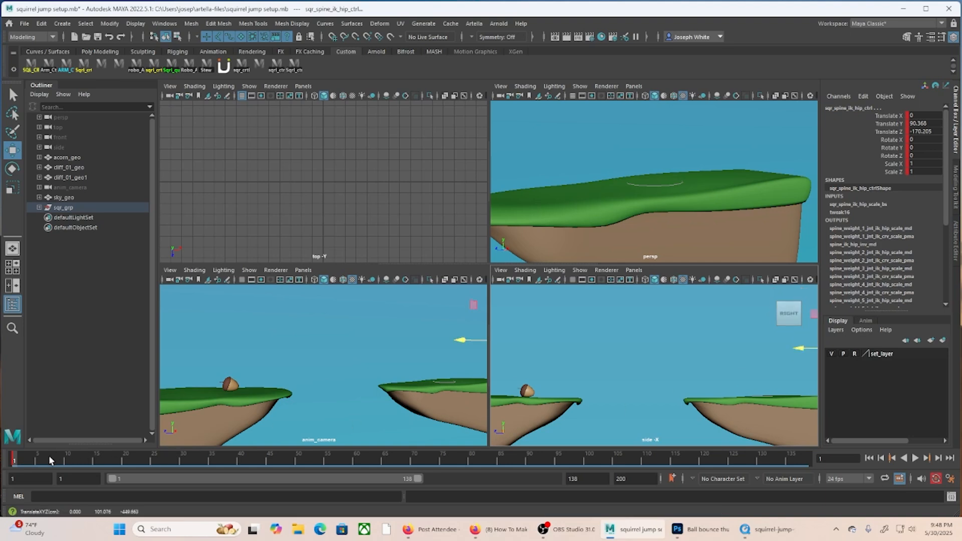
key(alt+v)
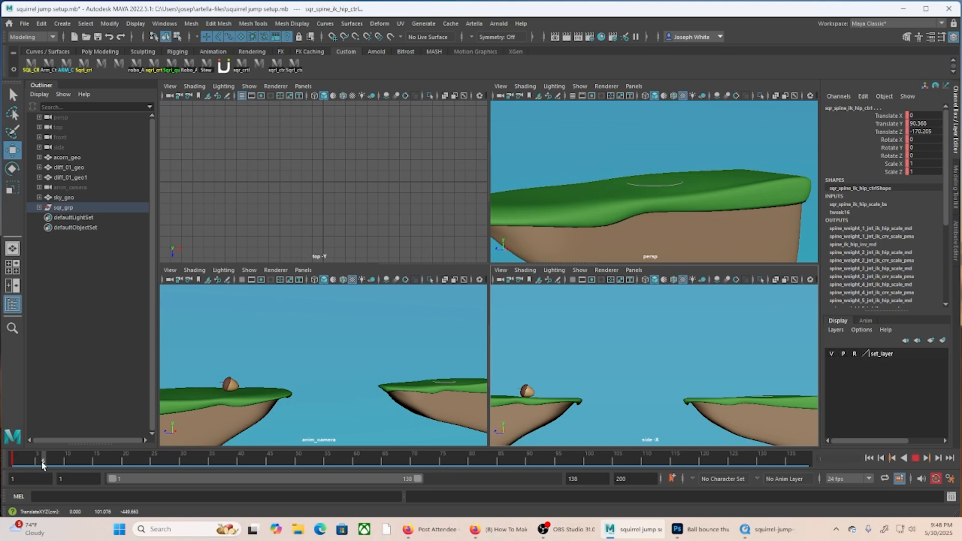
key(alt+v)
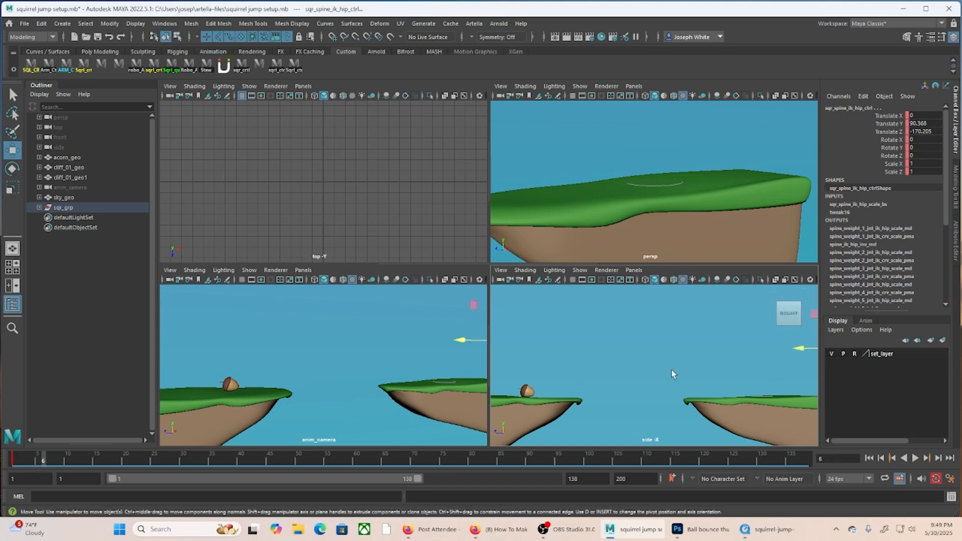
drag(798, 351, 788, 381)
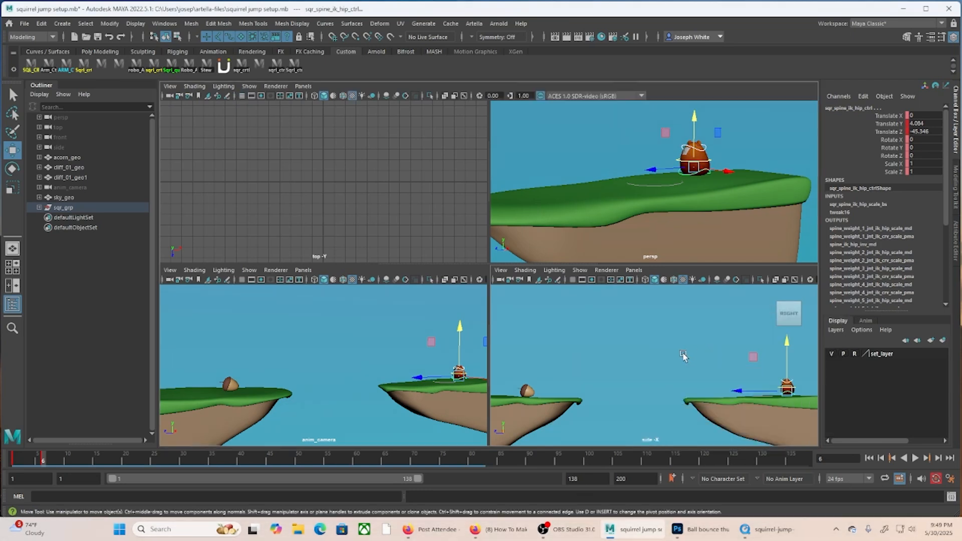
Nudge the squirrel down in the side view to about Y 1.56 on the cliff's surface and key both controls at frame 6.
key(space)
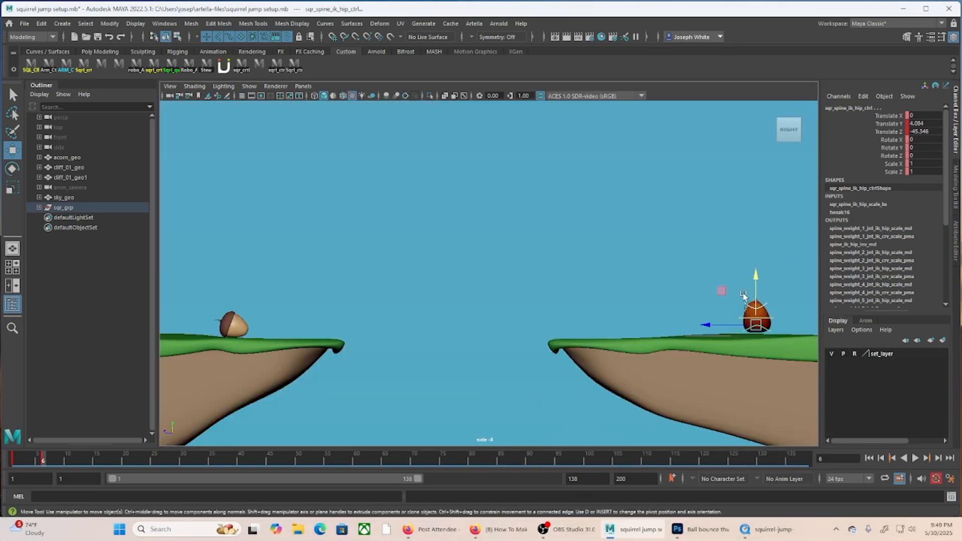
key(alt+Down)
key(alt+Down)
key(alt+Down)
key(alt+Down)
key(alt+Down)
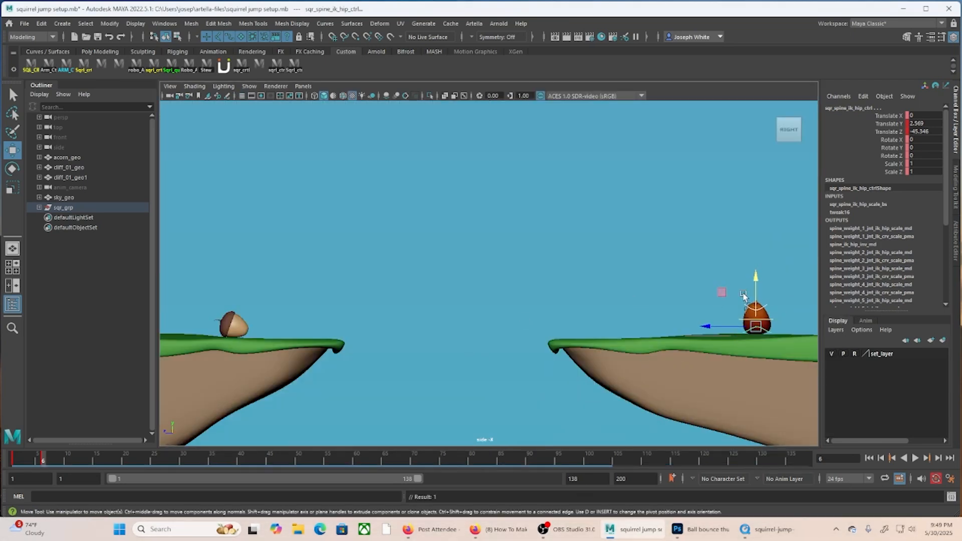
key(alt+Down)
key(alt+Down)
key(alt+Up)
key(alt+Up)
key(alt+Up)
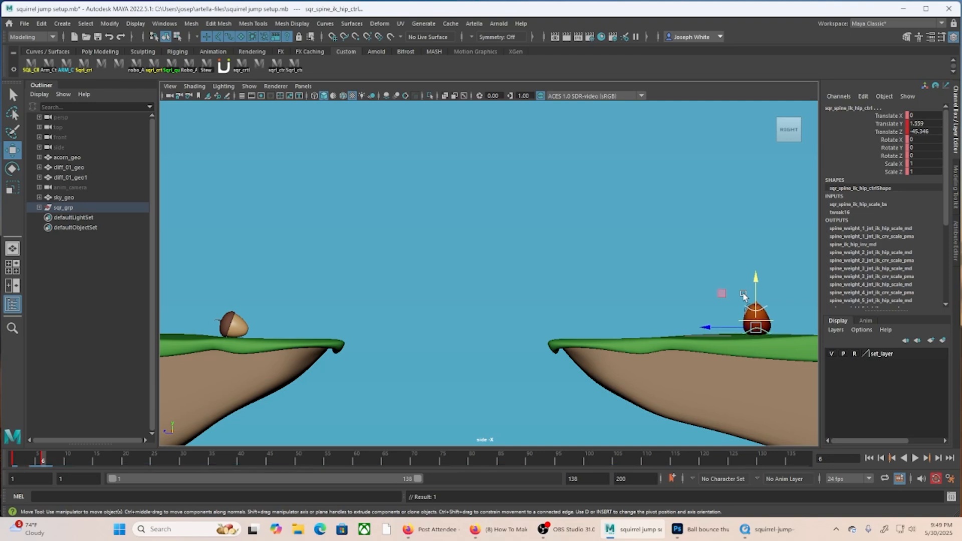
key(alt+Down)
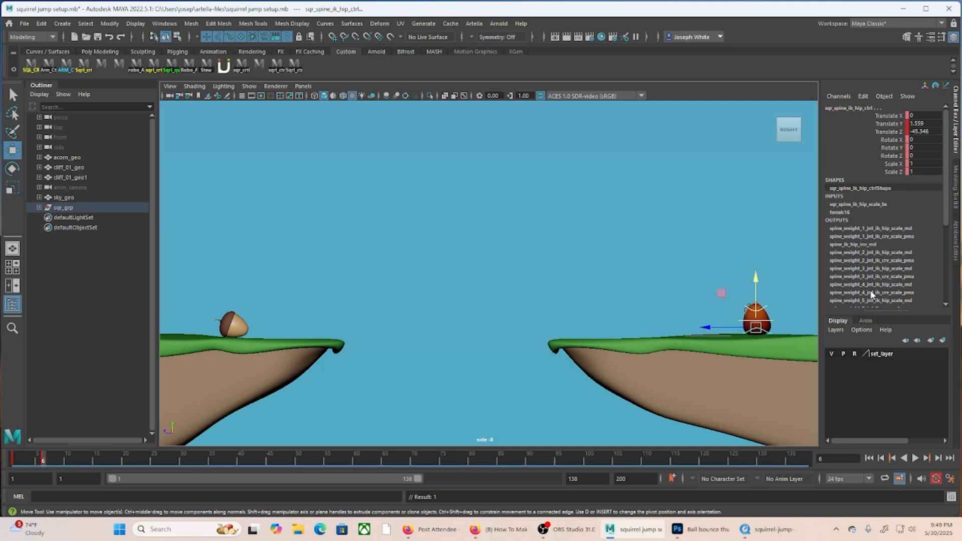
middle_drag(584, 242, 585, 241)
key(s)
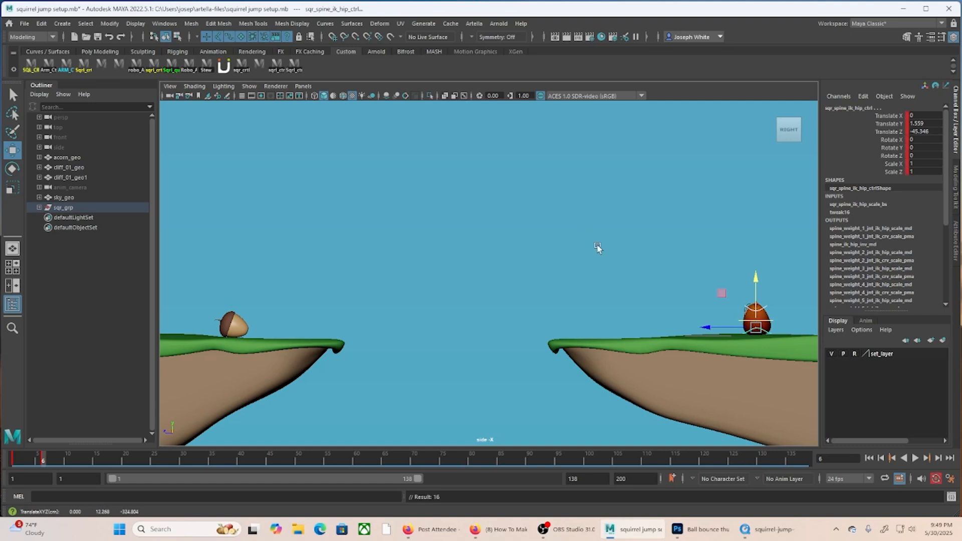
Lean the squirrel back at frame 6 by moving the shoulder control to about Y 2.6, Z -54.9 and rotating it about -20.7 in X.
click(767, 311)
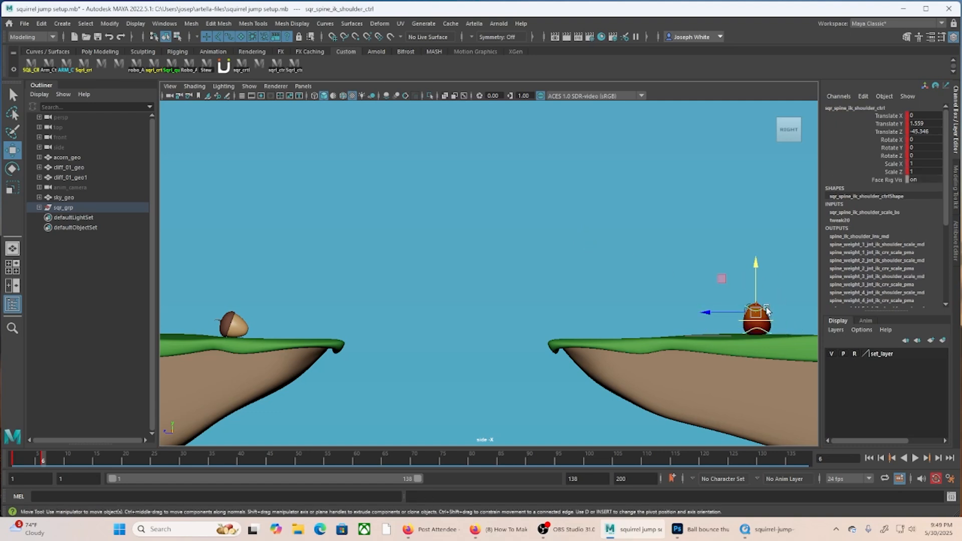
drag(751, 313, 762, 316)
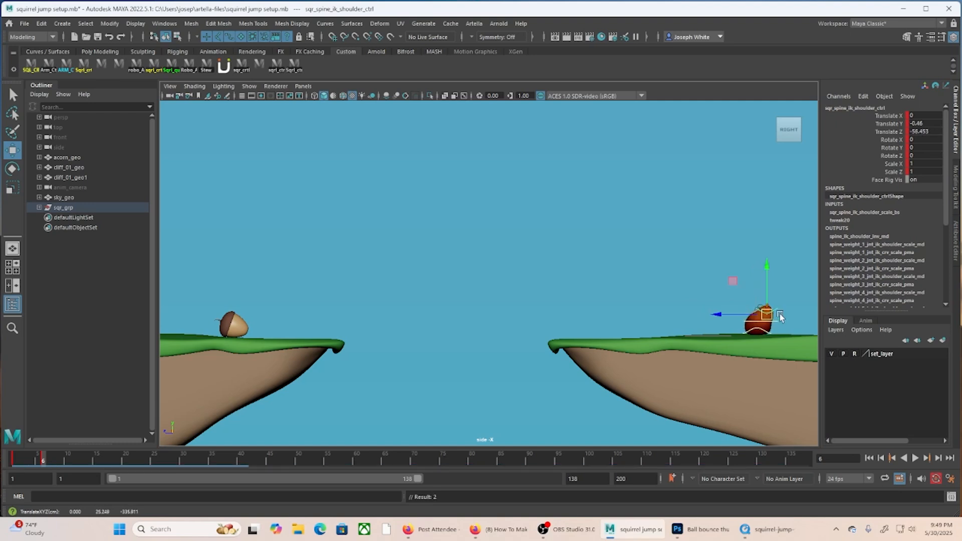
key(e)
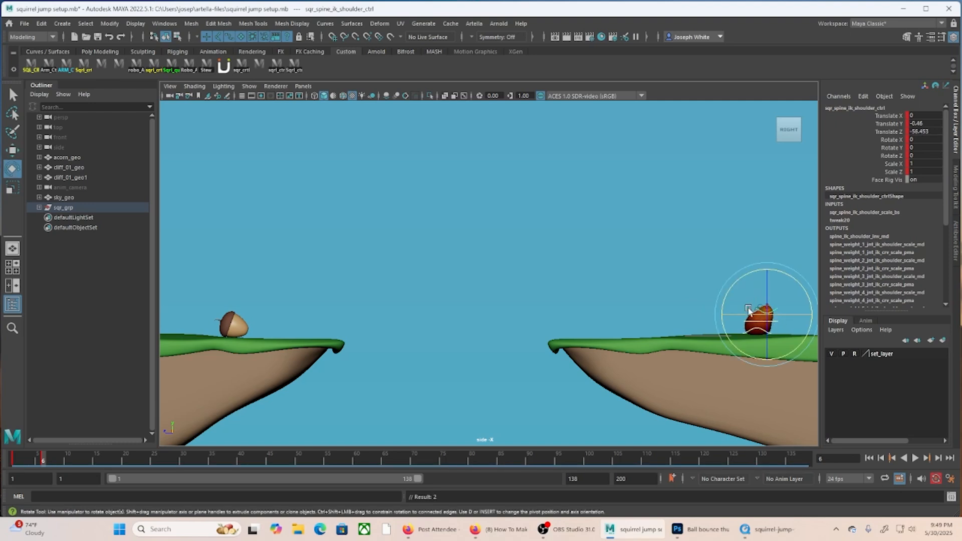
drag(725, 296, 732, 281)
key(w)
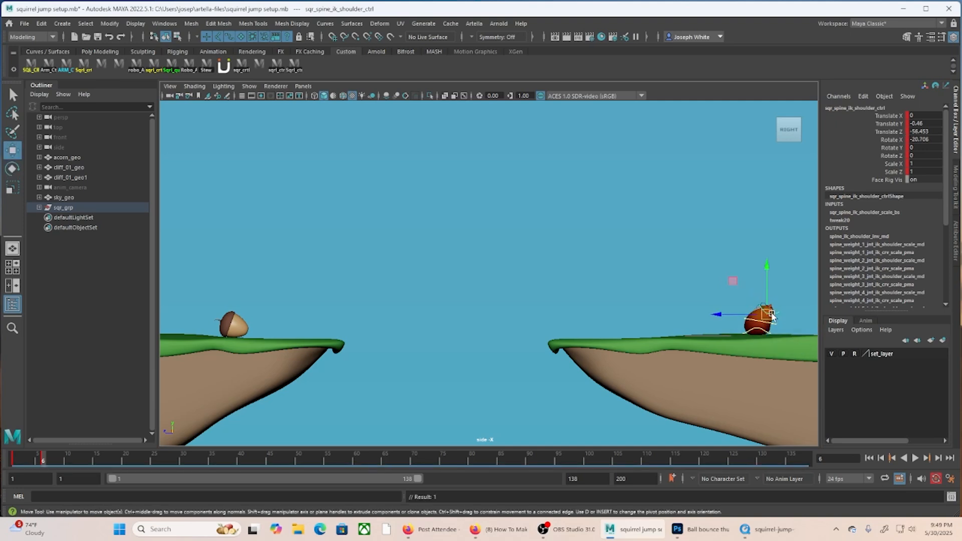
drag(767, 314, 771, 314)
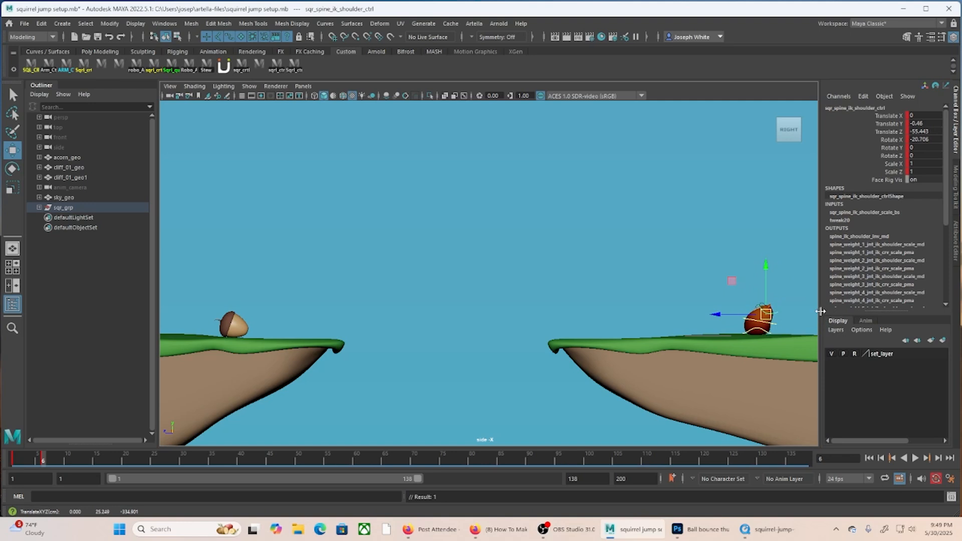
mouse_move(766, 314)
mouse_down()
mouse_move(778, 307)
mouse_move(767, 308)
mouse_up()
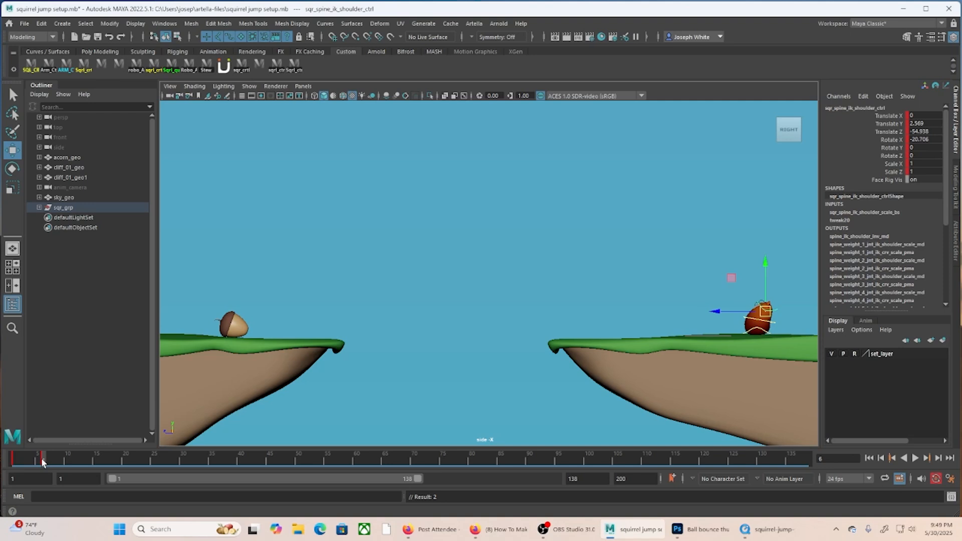
Advance to frame 8, reselect the squirrel's shoulder and hip controls with the shelf script, and key them there.
key(alt+v)
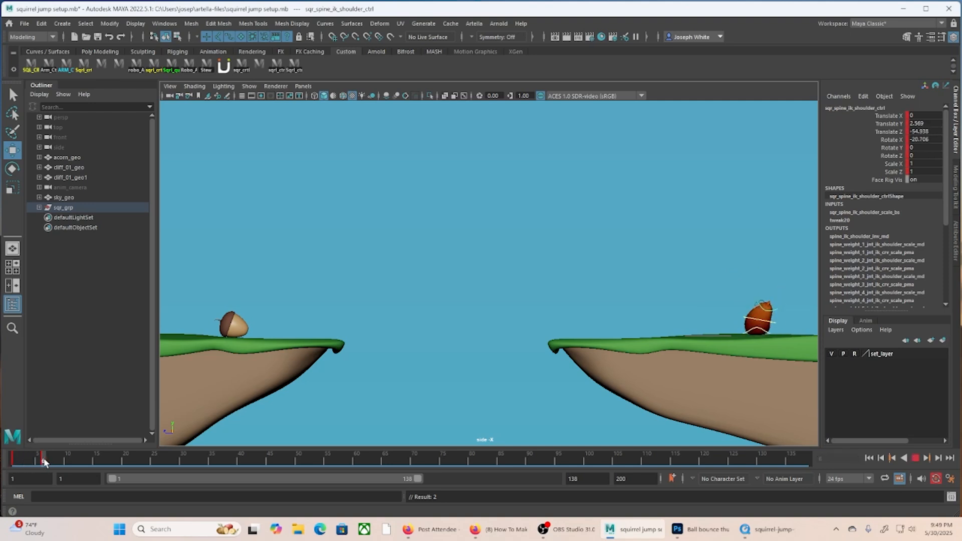
key(alt+v)
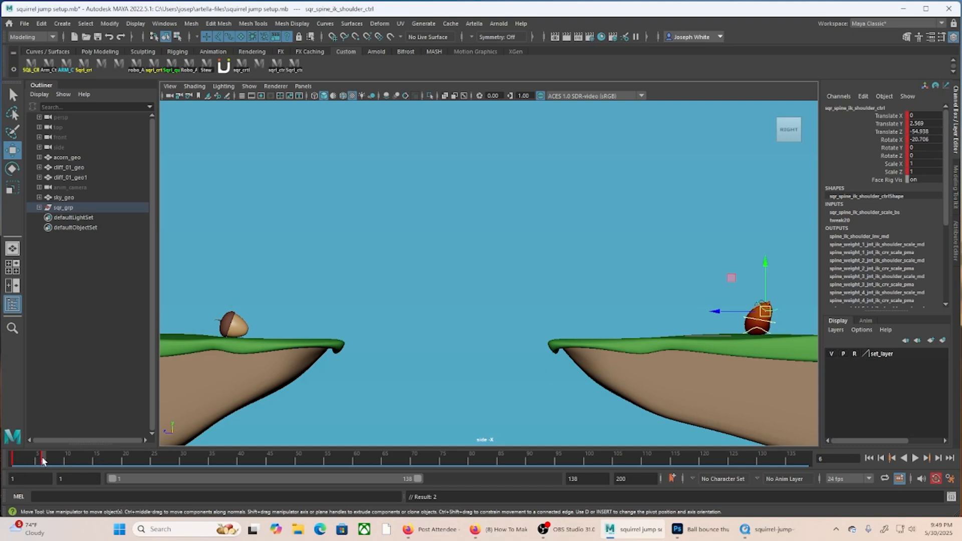
key(alt+v)
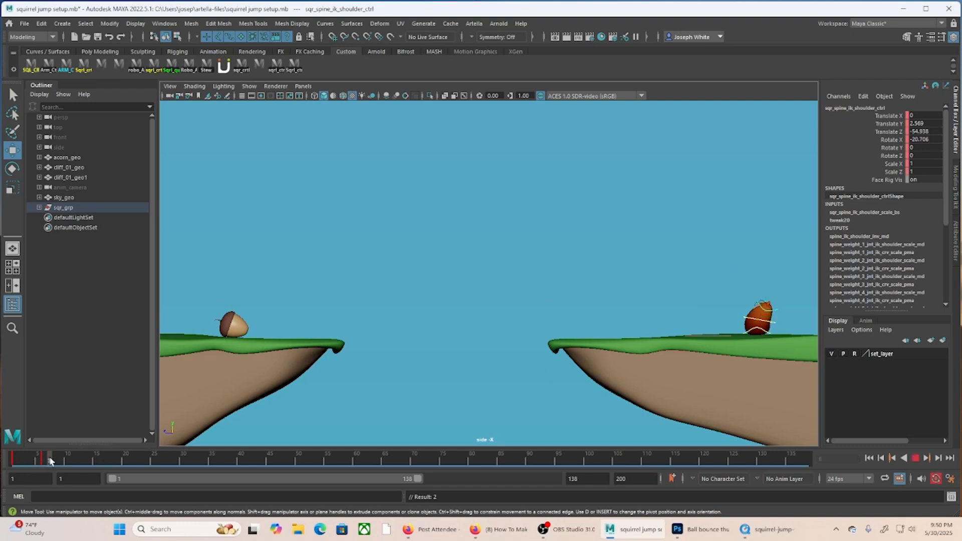
key(alt+v)
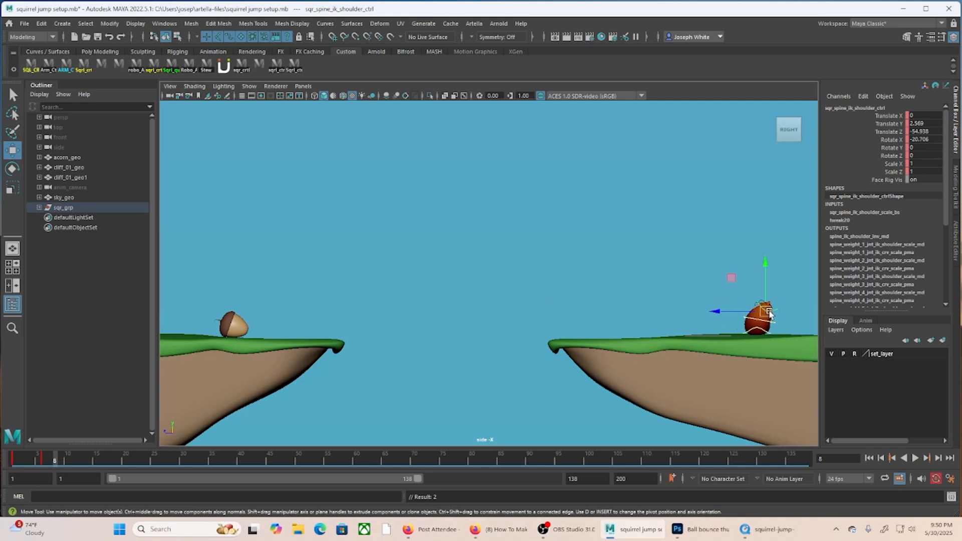
click(297, 69)
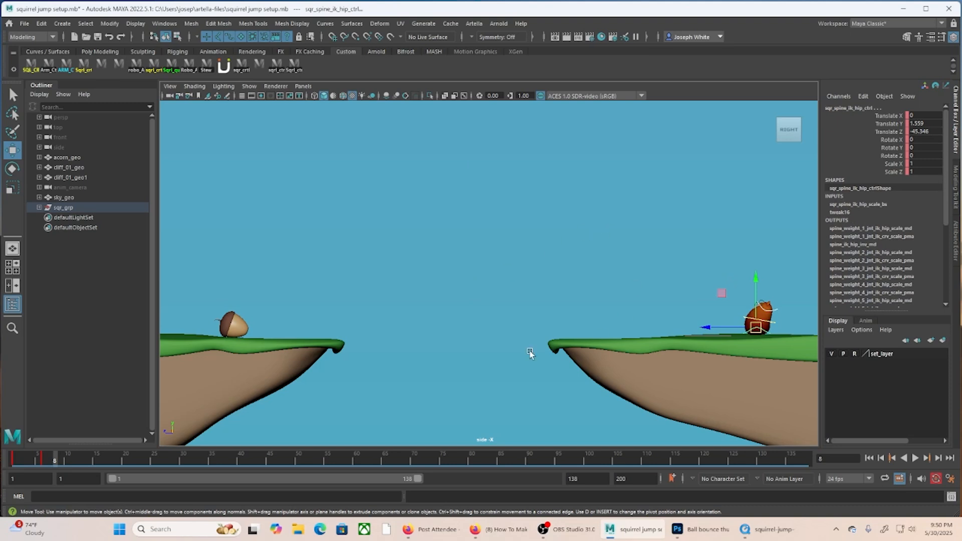
key(s)
Squash the squirrel forward at frame 8 by moving the shoulder control to about Y -2, Z -41.8 and rotating it to about 8 in X.
click(776, 312)
drag(775, 312, 712, 333)
key(e)
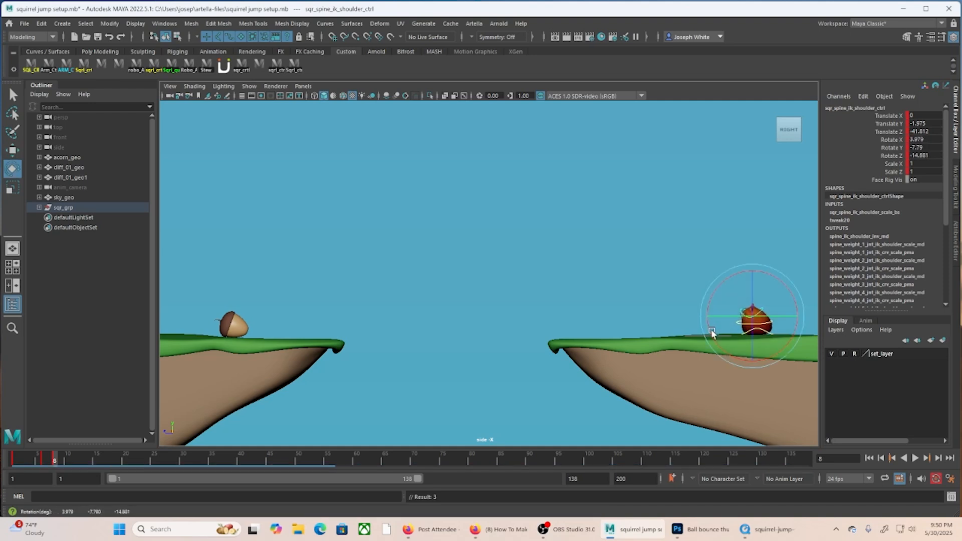
key(ctrl+z)
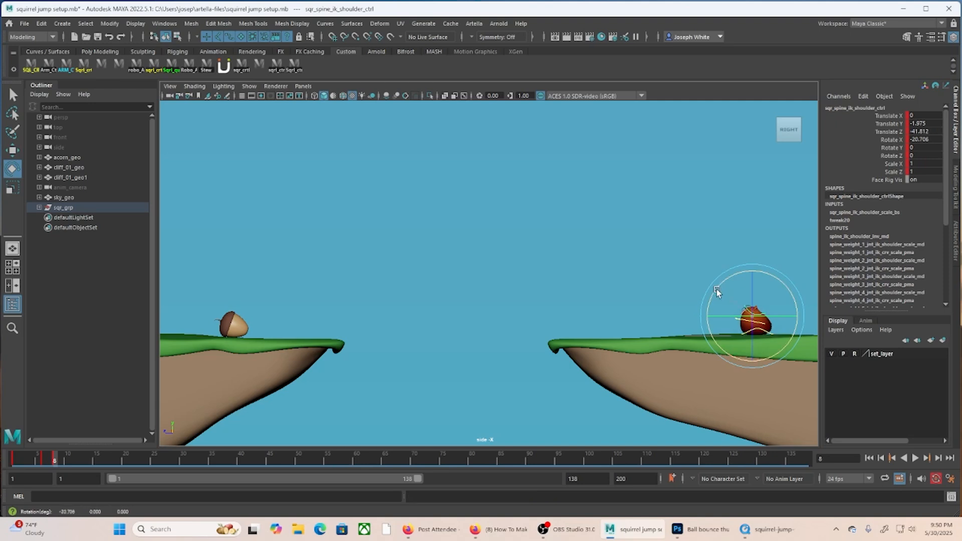
drag(717, 291, 711, 314)
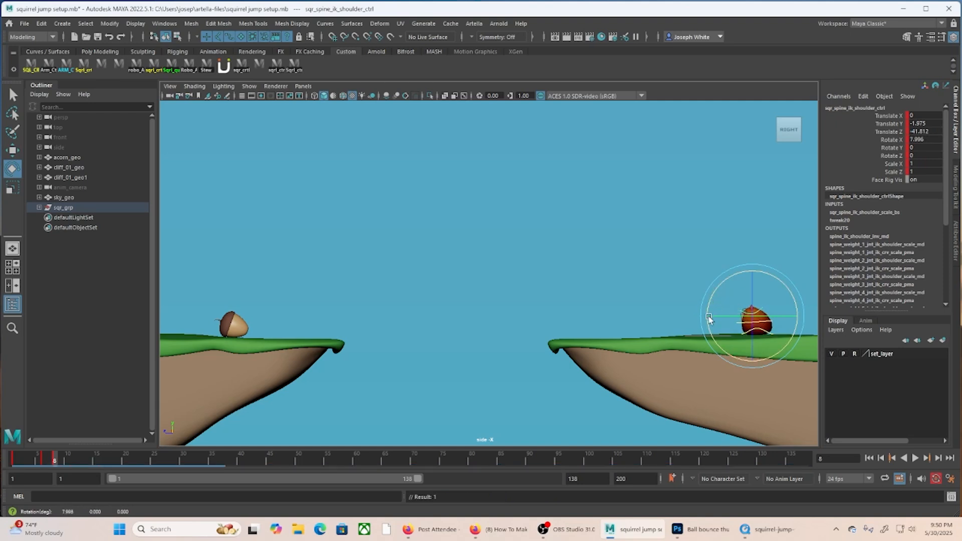
key(alt+v)
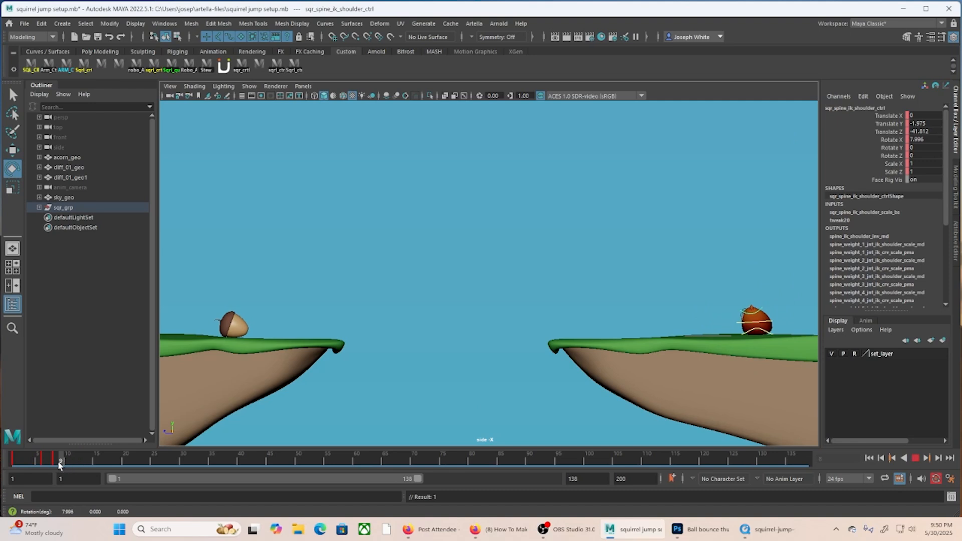
drag(58, 461, 52, 461)
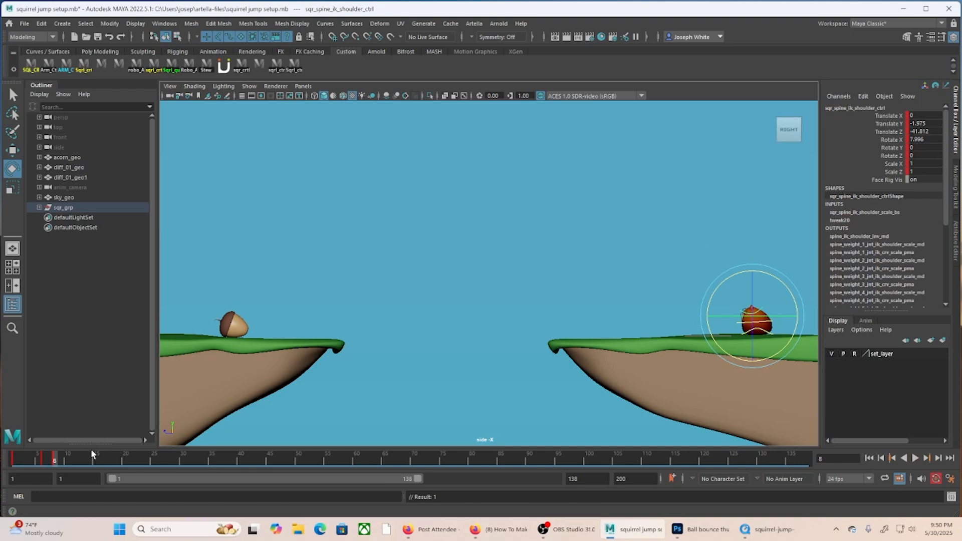
At frame 10, stretch the squirrel up by moving its shoulder control to about Y 5.6, Z -36.8, and key both shoulder and hip controls.
drag(57, 460, 68, 460)
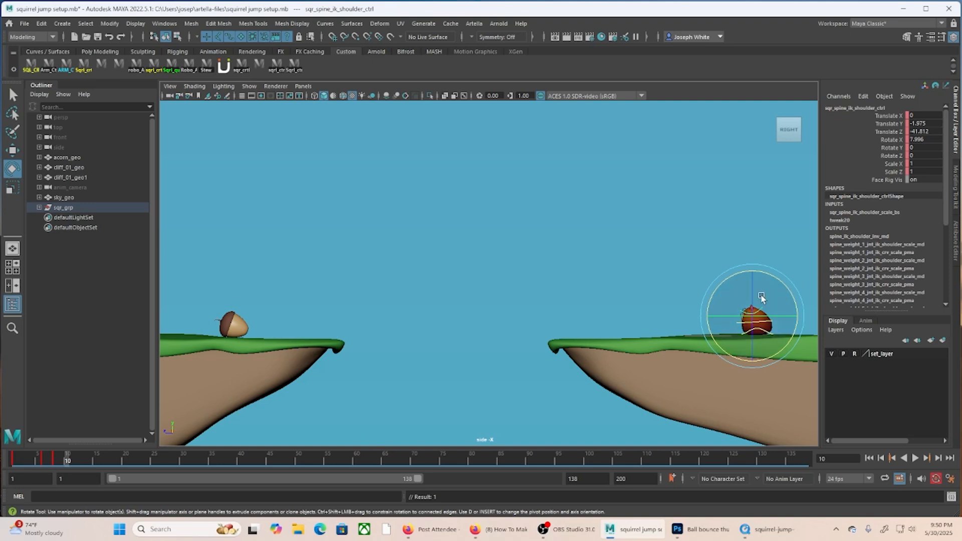
key(w)
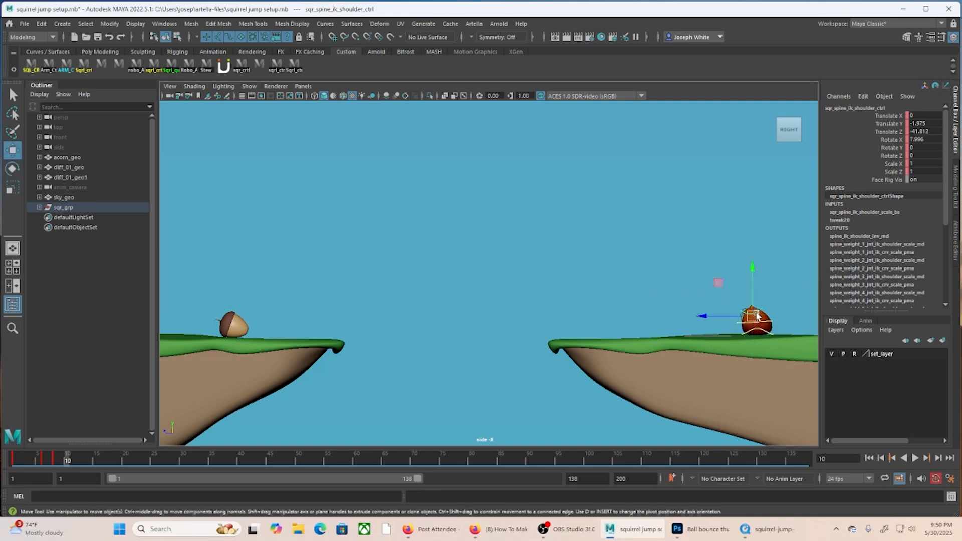
drag(755, 319, 752, 308)
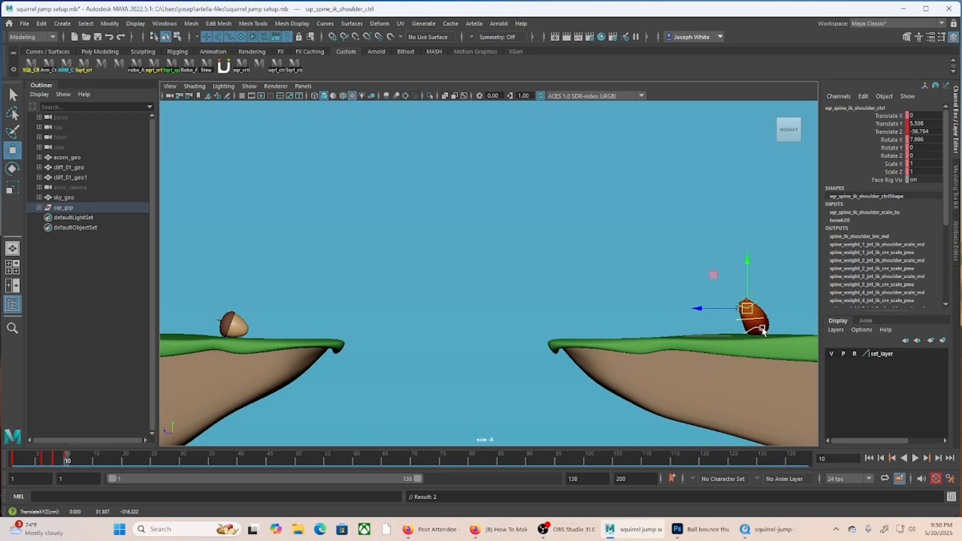
click(294, 66)
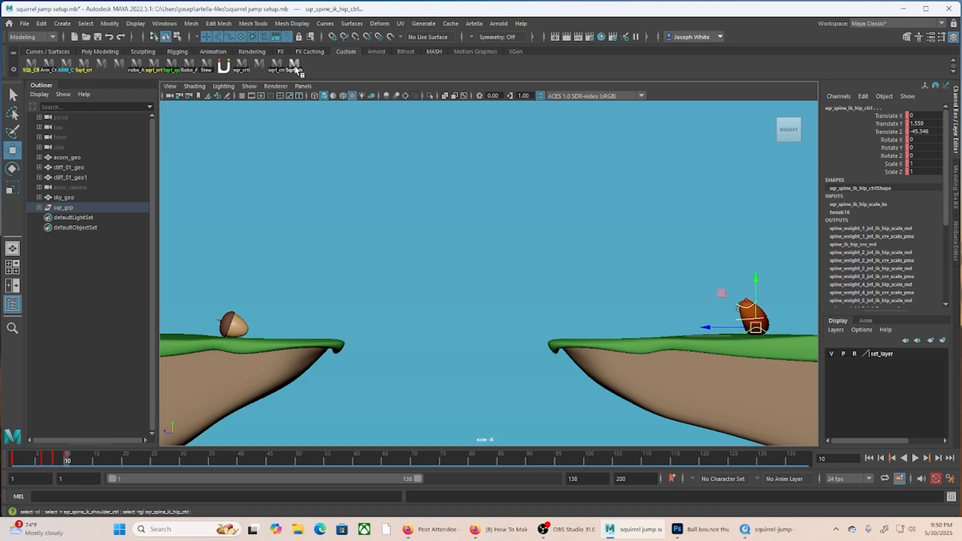
key(s)
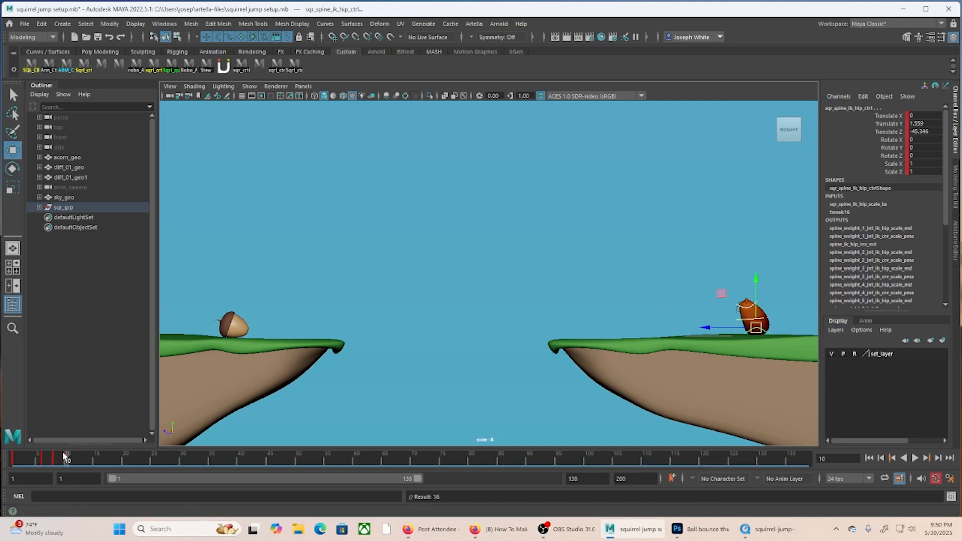
key(alt+v)
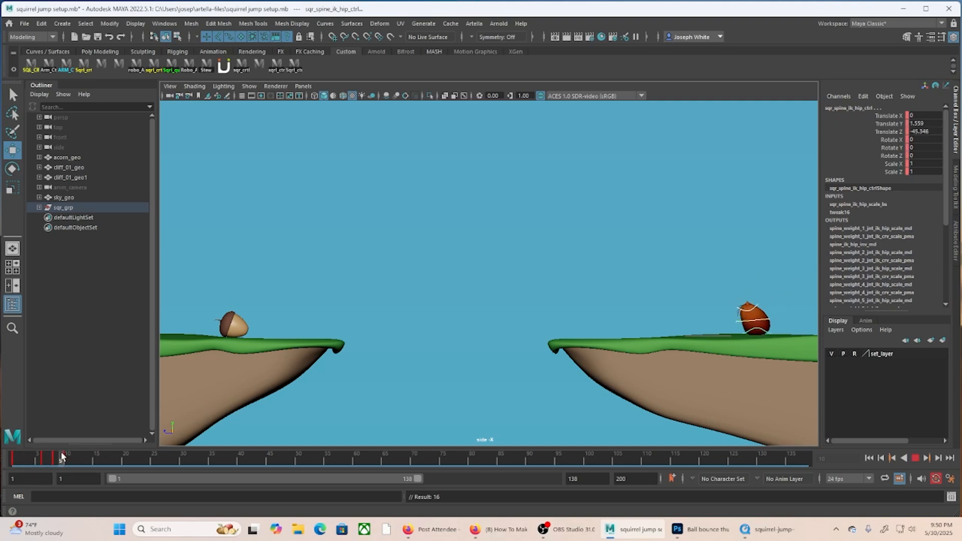
Try rotating the squirrel's shoulder and hip controls together to about -29.6 in X at frame 3 and keying them.
click(29, 458)
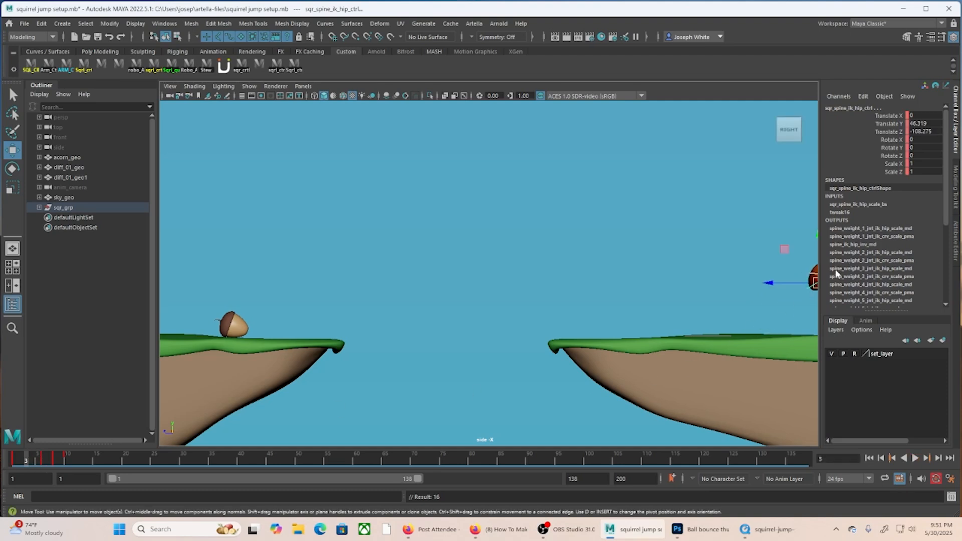
key(e)
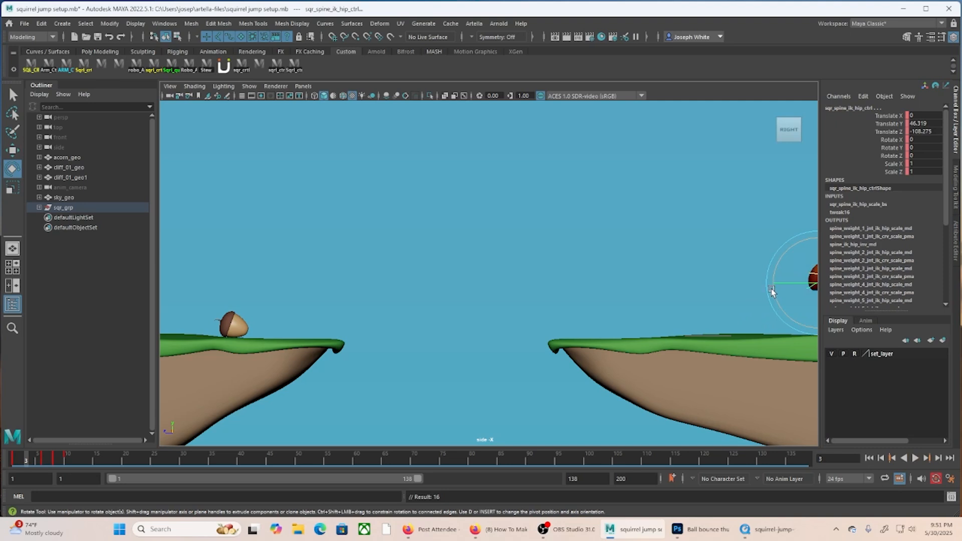
drag(772, 292, 762, 260)
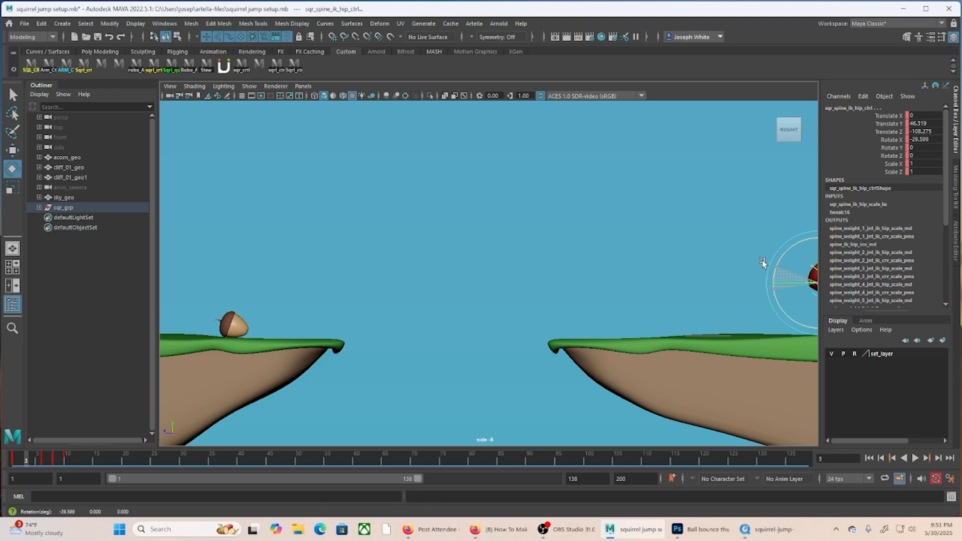
key(s)
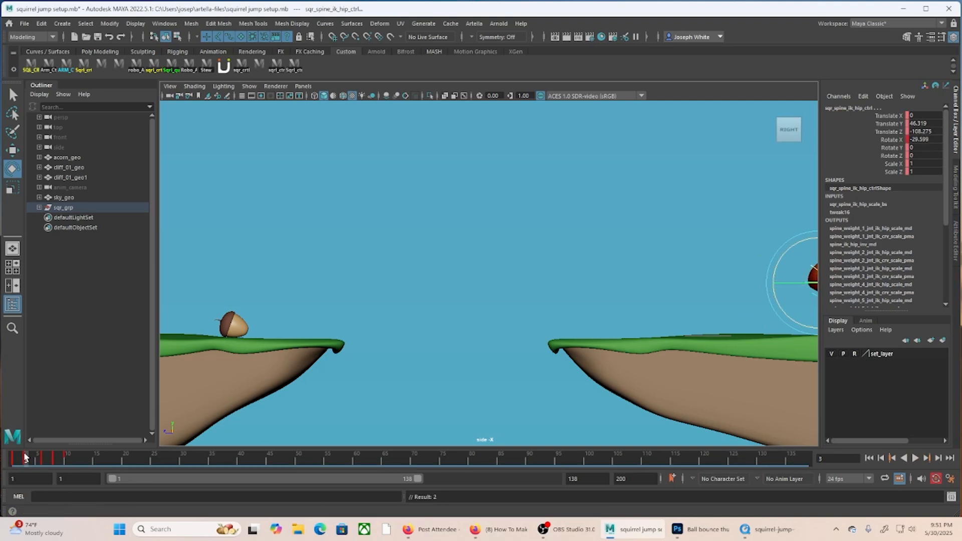
key(alt+v)
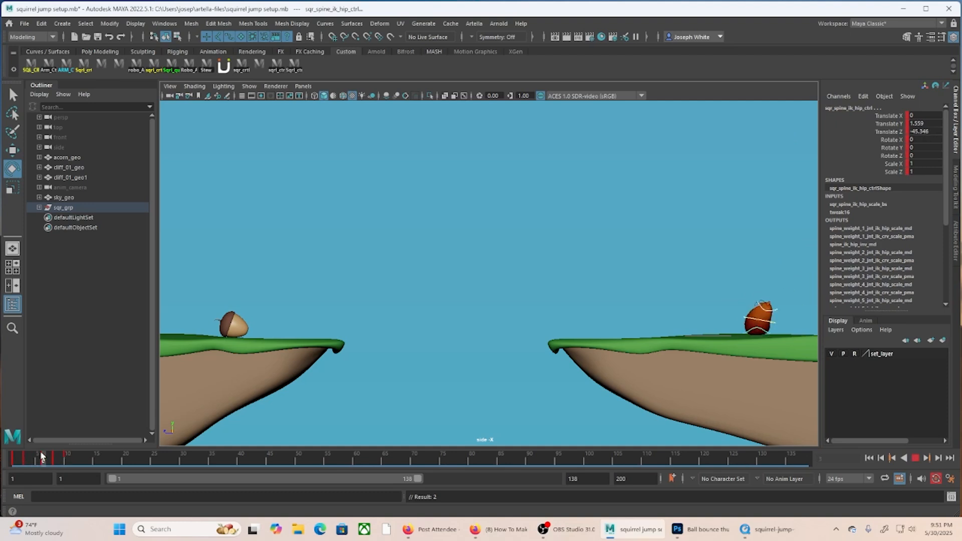
Try tilting the squirrel's controls by about -20.5 in X at frame 6, then undo the rotations at frames 6 and 3.
click(42, 456)
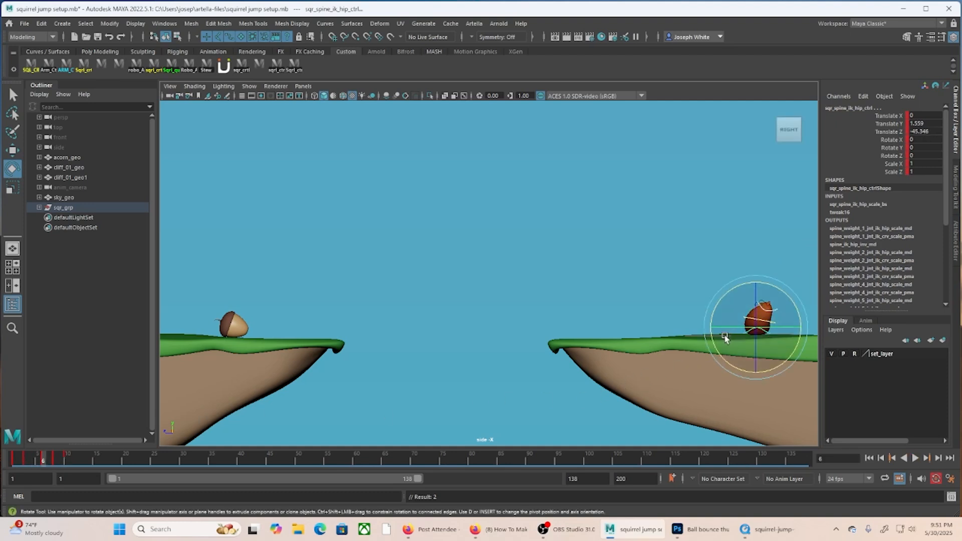
drag(707, 339, 714, 323)
key(s)
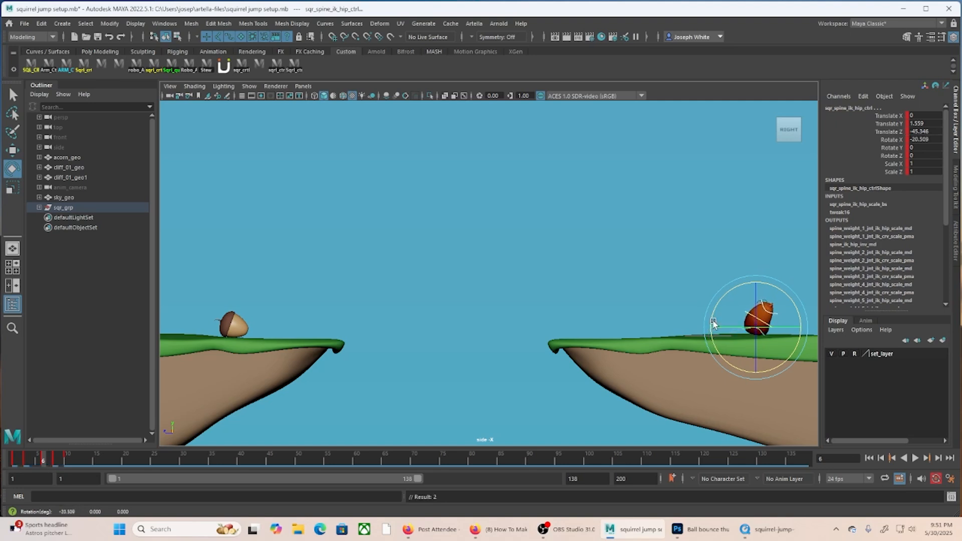
key(ctrl+z)
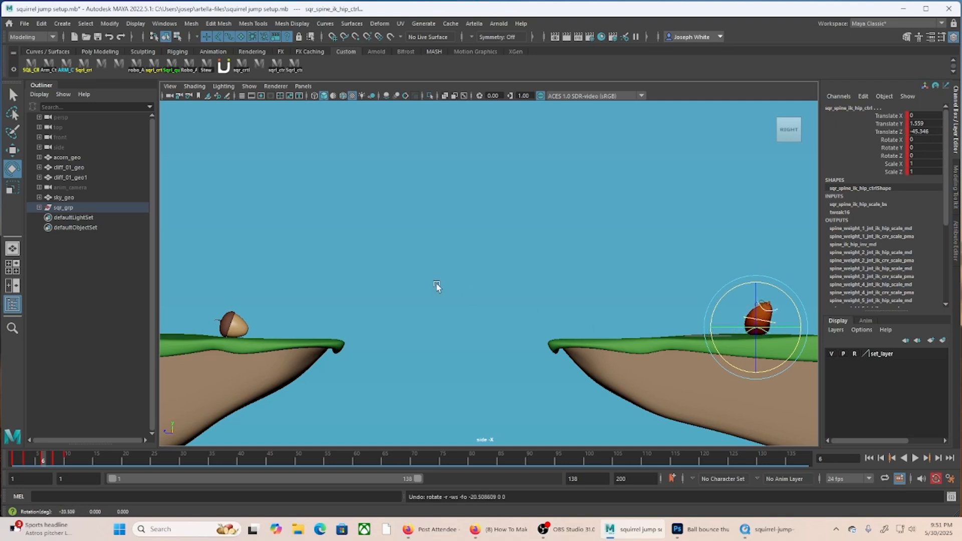
Return to frame 3, select only the squirrel's hip control, and rotate it to about -32.9 in X.
click(28, 457)
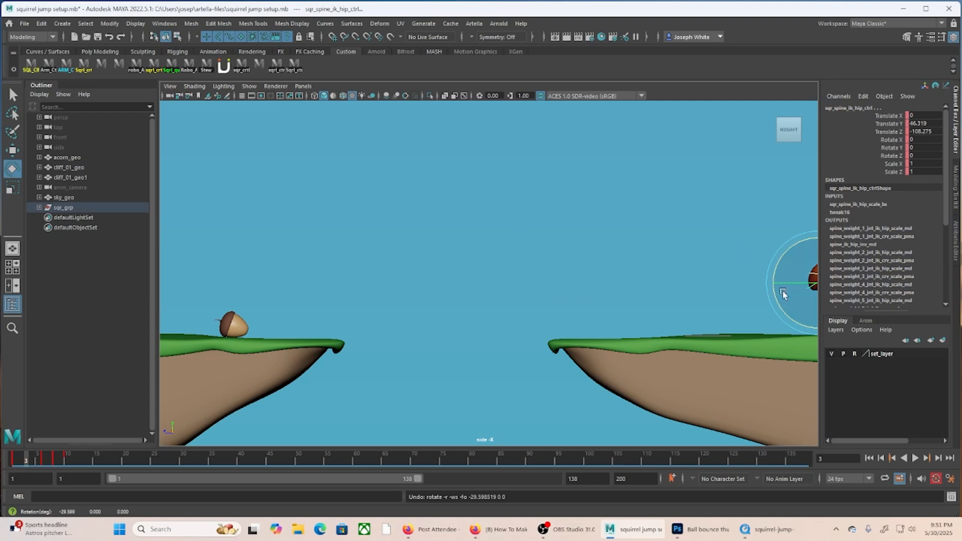
click(765, 278)
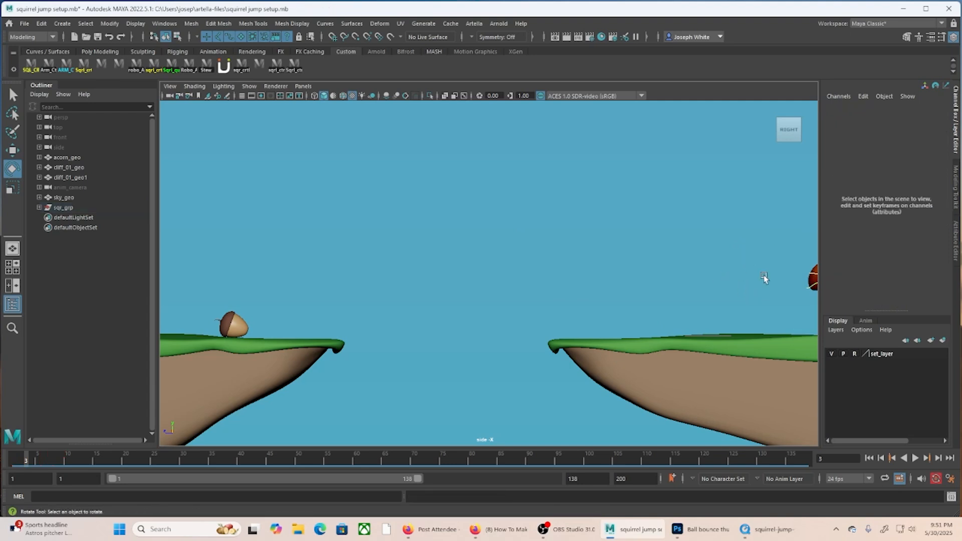
click(809, 291)
drag(777, 259, 786, 245)
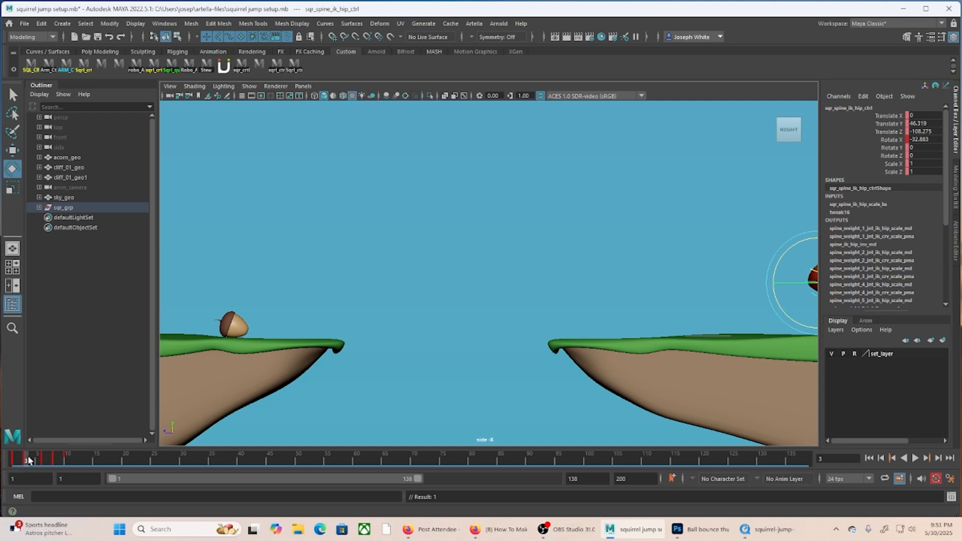
At frame 13, lift both squirrel controls above the cliff to about Y 33.9, Z -12 and lower the shoulder control to about Y 32.9, Z -12.5.
drag(25, 457, 86, 444)
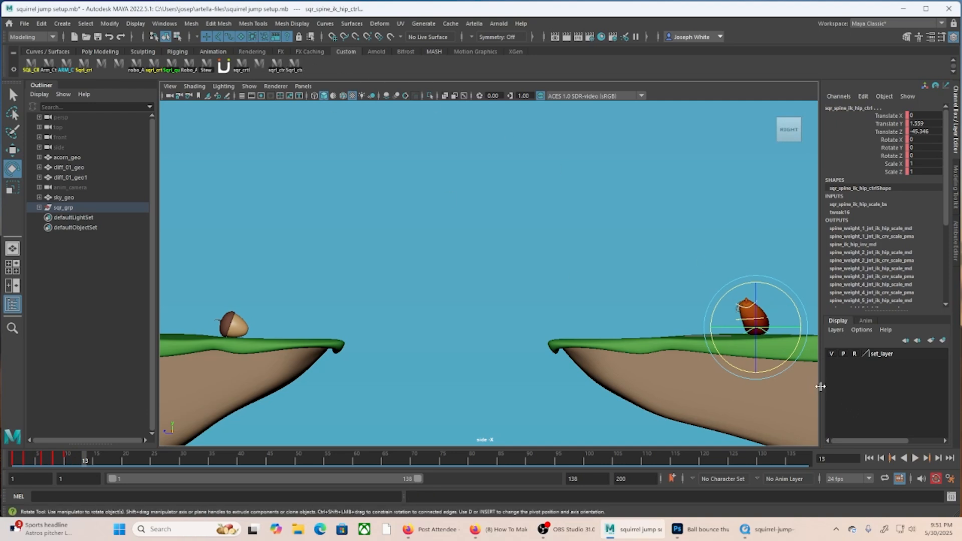
key(w)
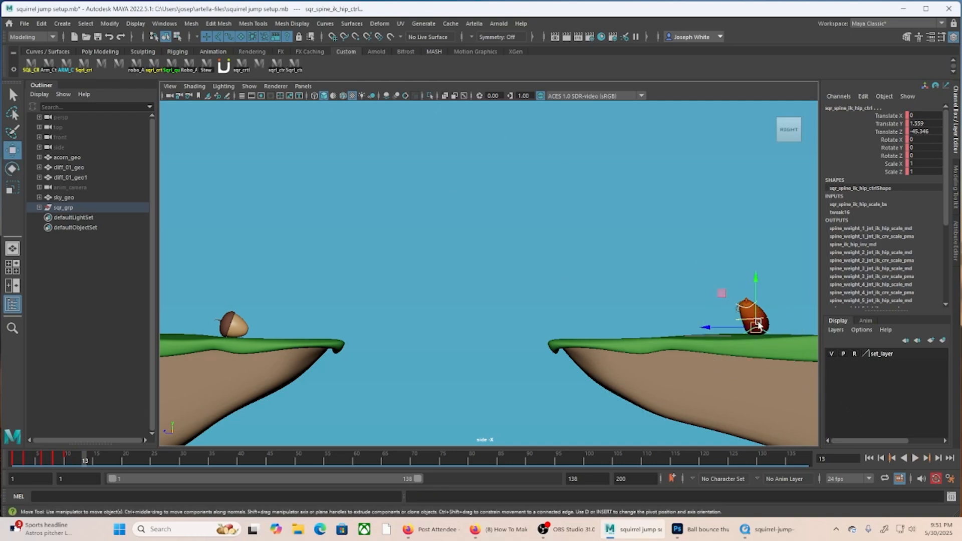
drag(755, 328, 725, 280)
click(710, 275)
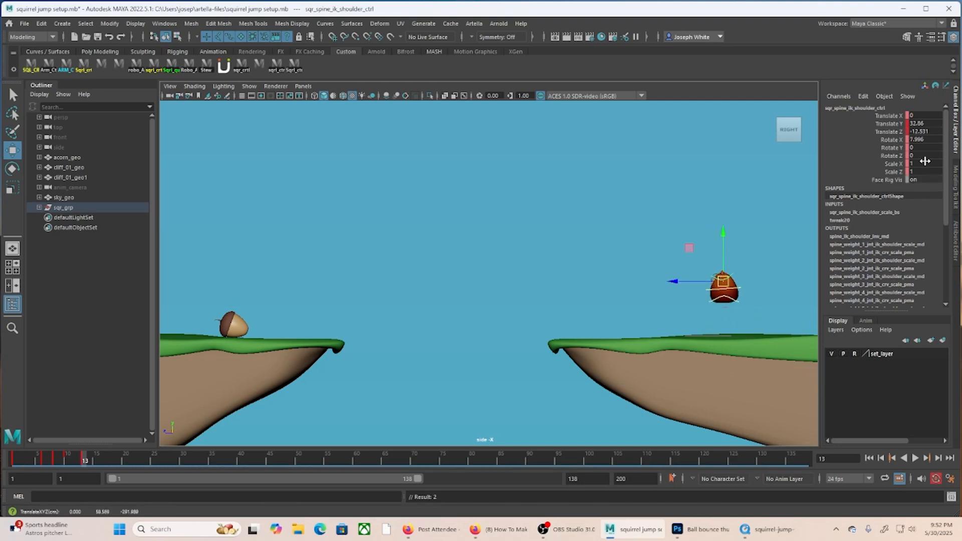
Set the shoulder control's Rotate X to 0 at frame 13, then reselect the shoulder and hip controls and key them.
double_click(926, 139)
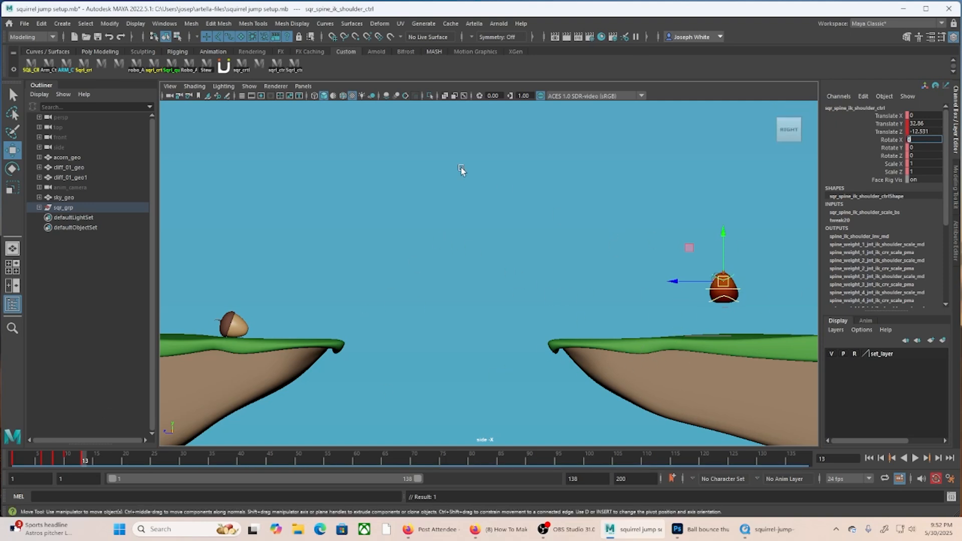
click(293, 68)
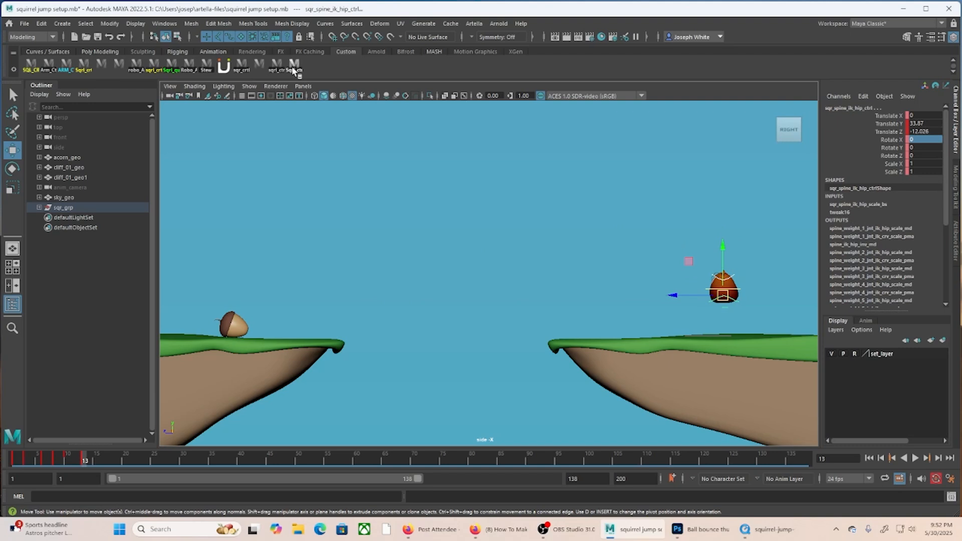
click(624, 237)
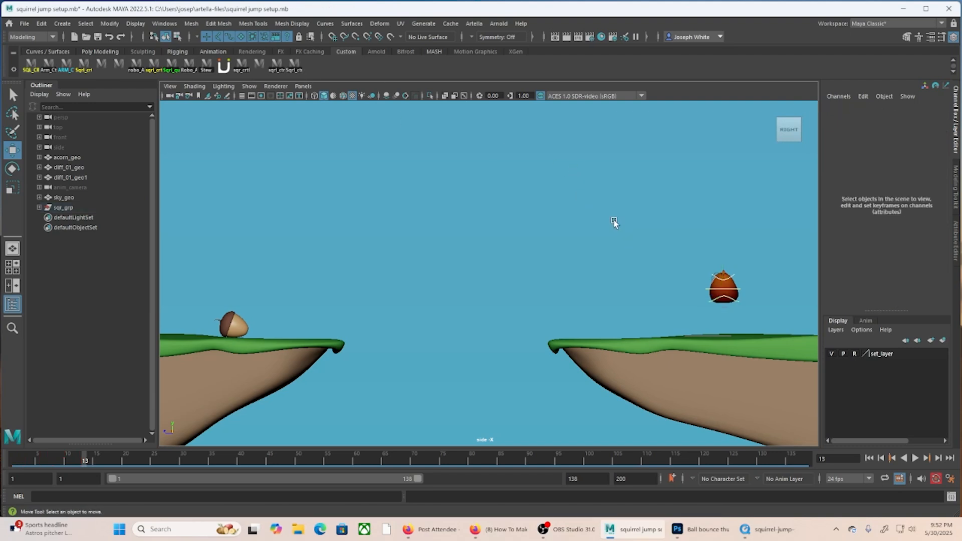
click(296, 64)
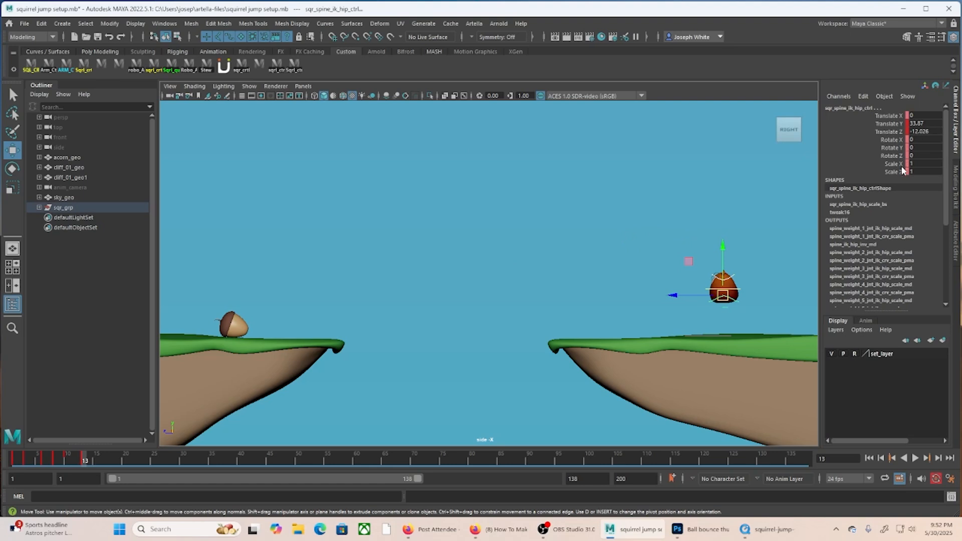
key(s)
At frame 16, land the squirrel on the cliff and lean its shoulder control back to about Y 4.1, Z 21.3, rotated about -21.1 in X.
key(alt+v)
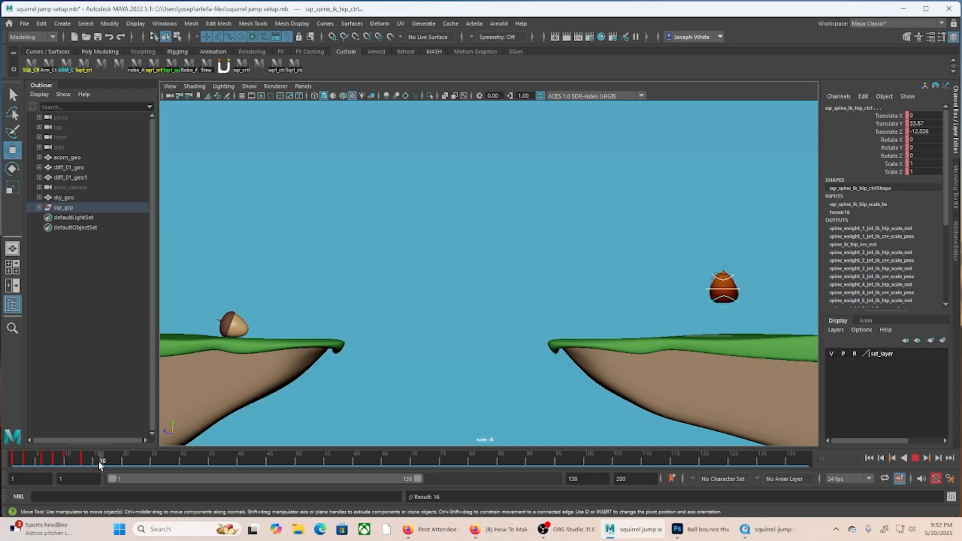
key(alt+v)
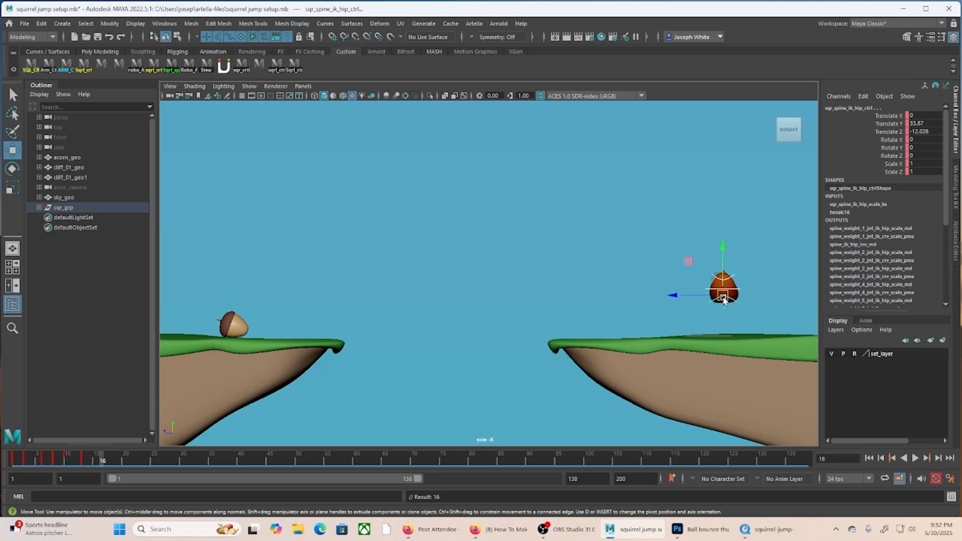
drag(723, 299, 696, 308)
click(684, 316)
key(e)
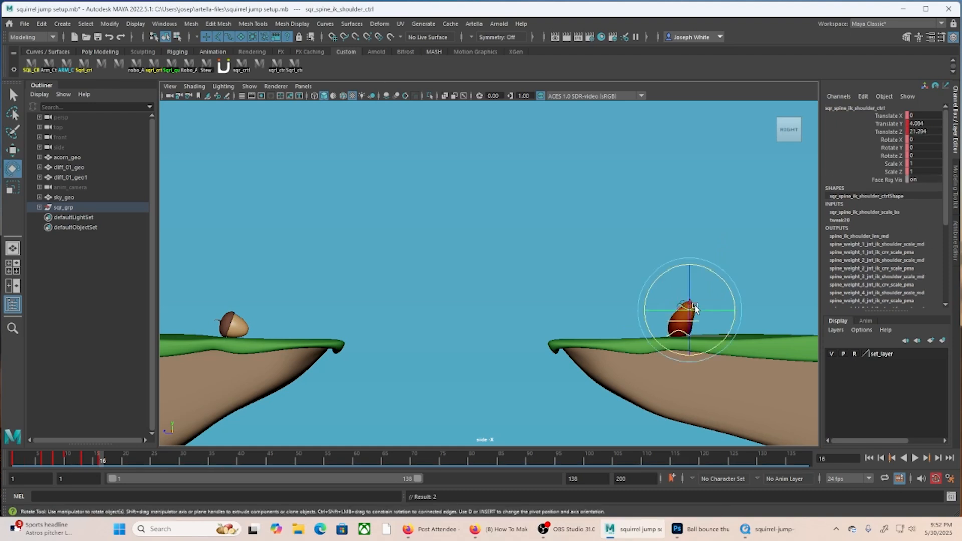
drag(707, 274, 719, 284)
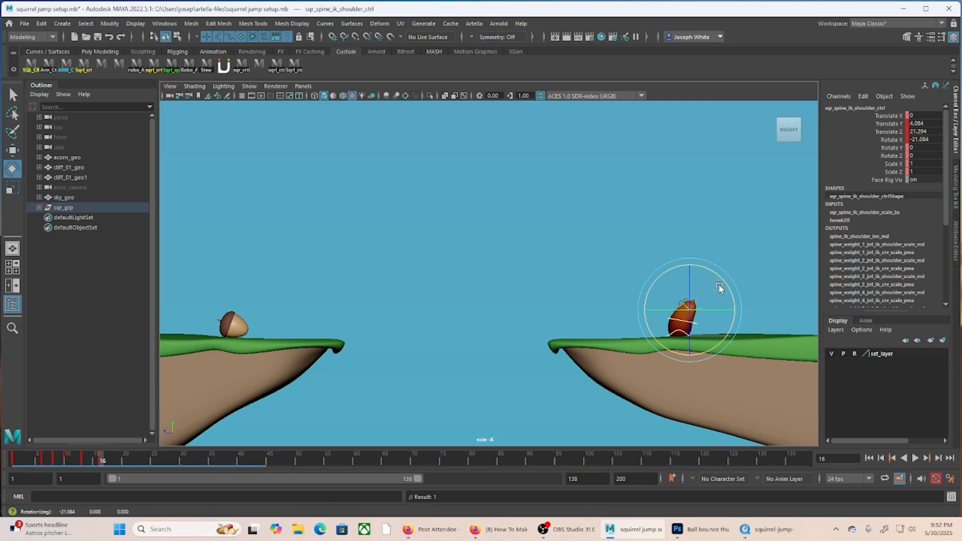
At frame 18, squash the squirrel by moving the shoulder control to about Y -1, Z 30.9 and rotating it to about 3.7 in X.
mouse_move(105, 455)
mouse_down()
mouse_move(61, 466)
mouse_move(114, 468)
mouse_up()
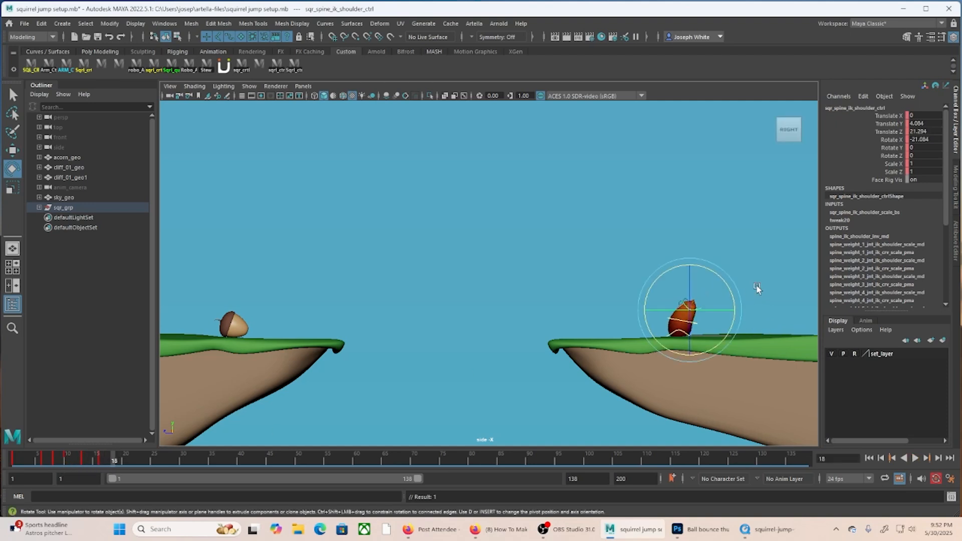
key(w)
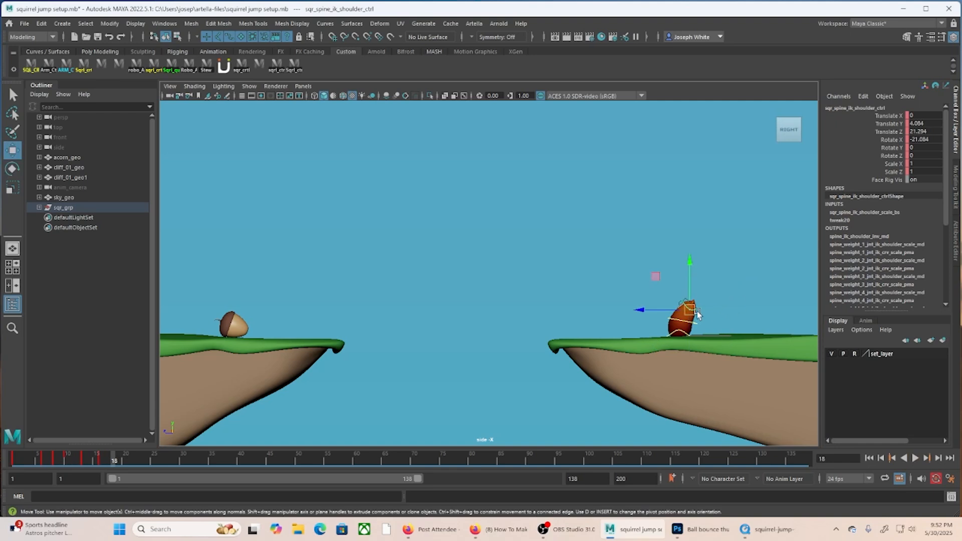
drag(696, 310, 675, 313)
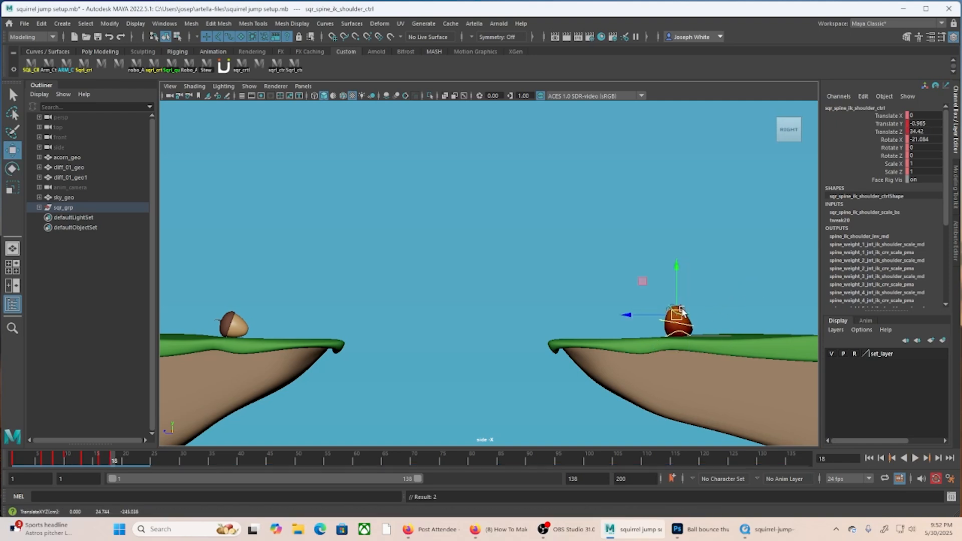
key(e)
drag(687, 273, 669, 273)
key(w)
drag(663, 315, 667, 316)
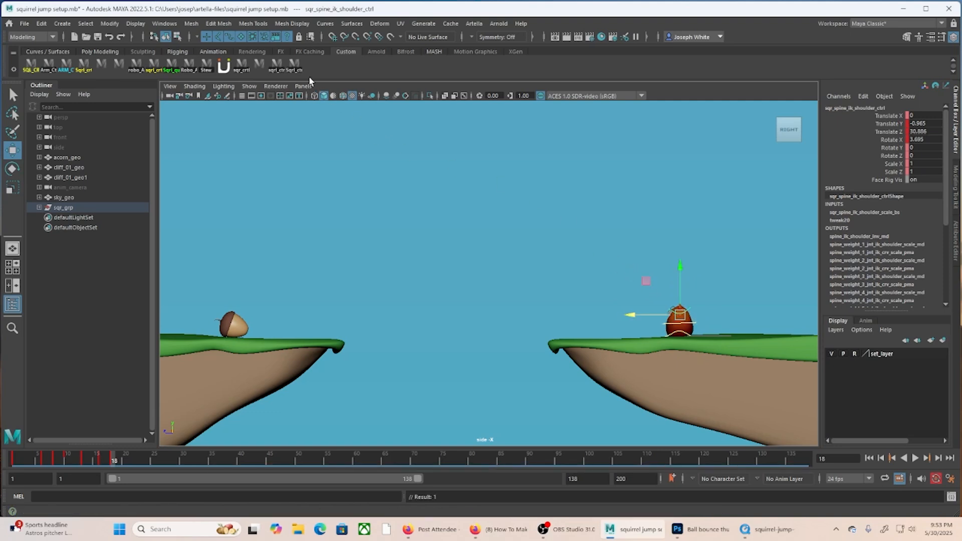
Select the squirrel's shoulder and hip controls, key them at frame 18, and set their Translate Y to 0.
click(298, 65)
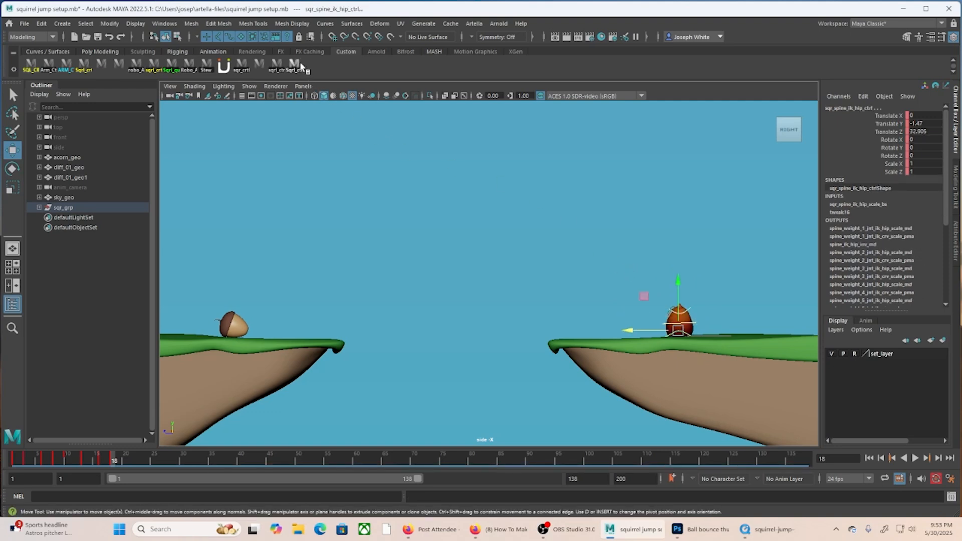
key(s)
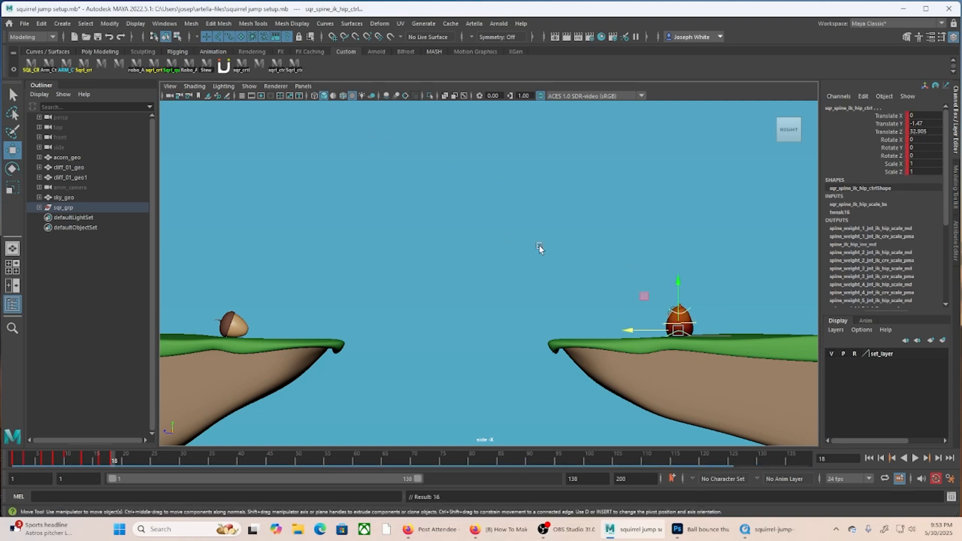
double_click(934, 123)
text(0)
key(Return)
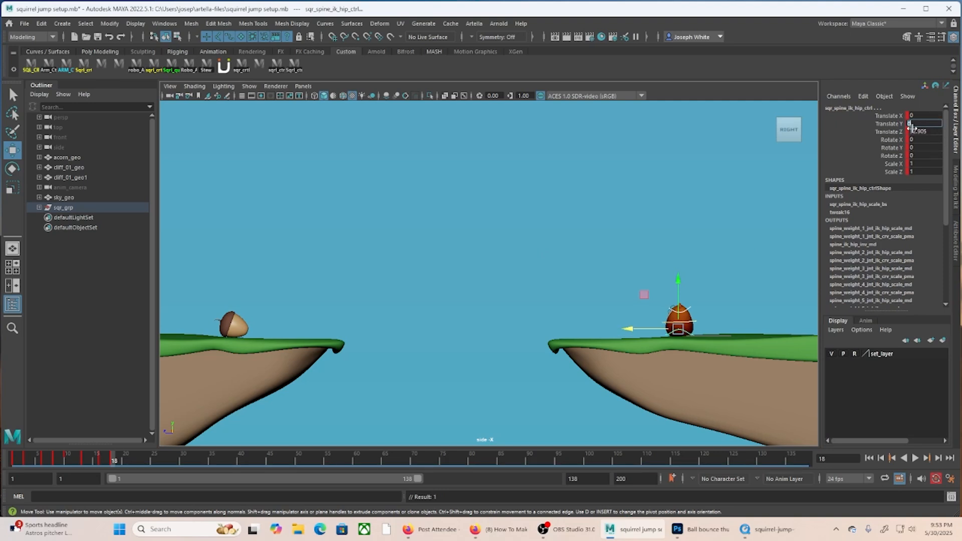
Set the squirrel's shoulder control Rotate X to 0 at frame 18.
click(612, 275)
click(690, 315)
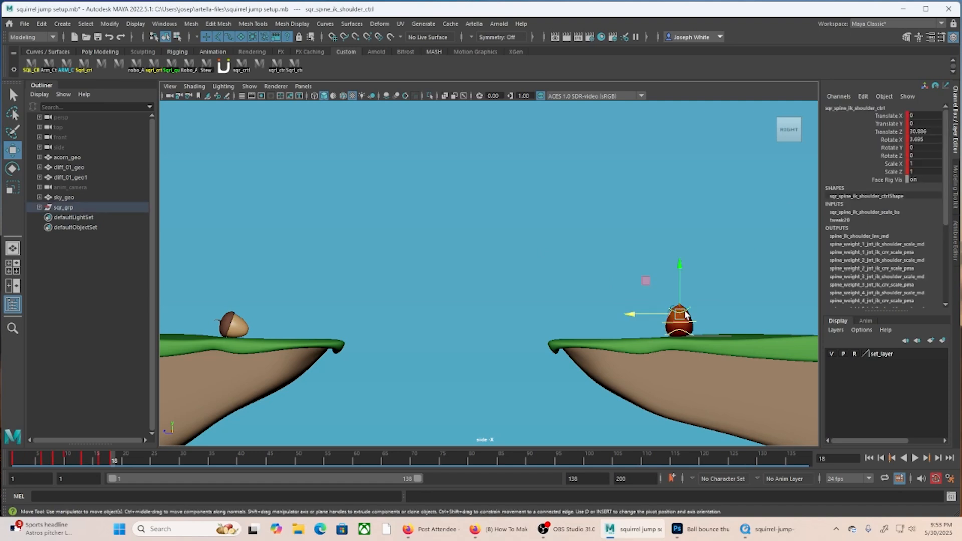
double_click(936, 139)
text(0)
key(Return)
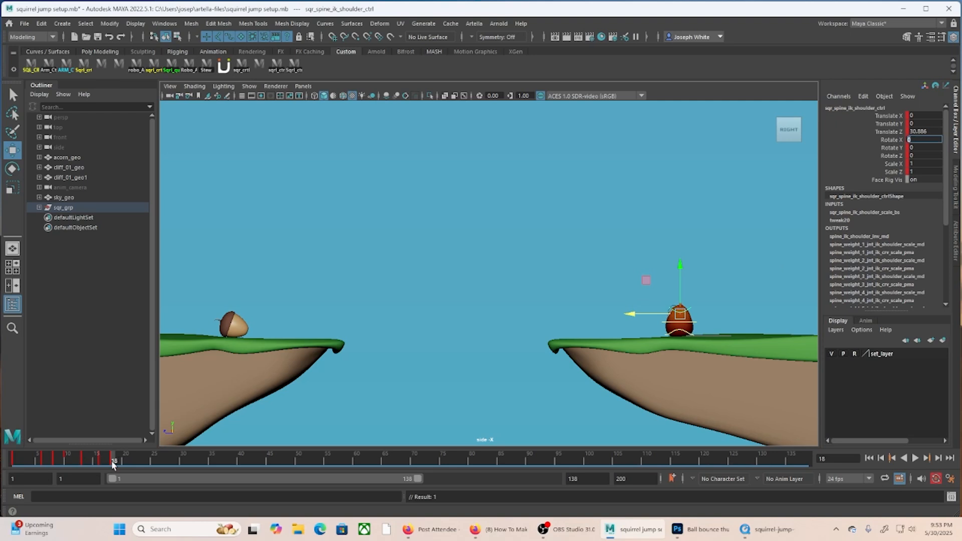
key(alt+v)
At frame 20, lean the shoulder control forward to about Y 4.5, Z 42.5 and key the shoulder and hip controls, reviewing the playback.
drag(111, 460, 135, 450)
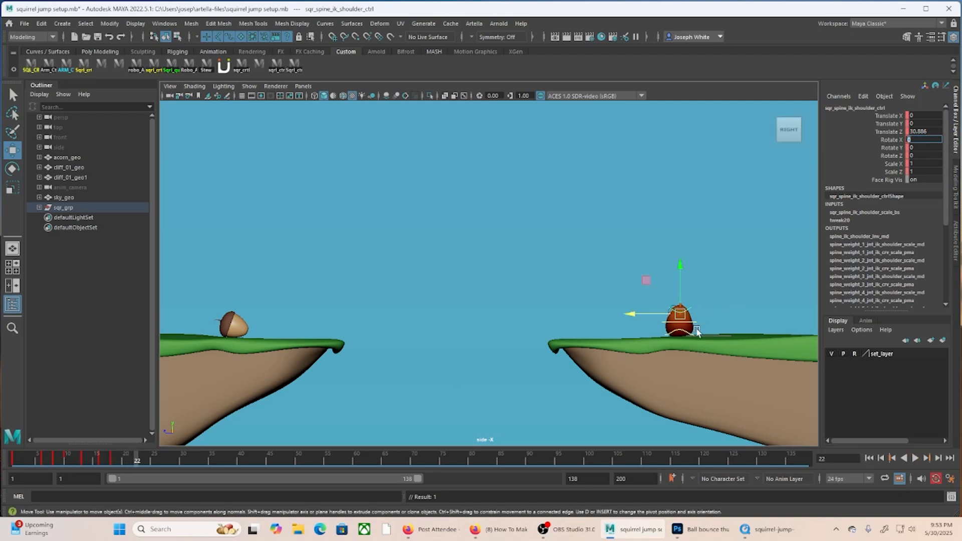
click(114, 462)
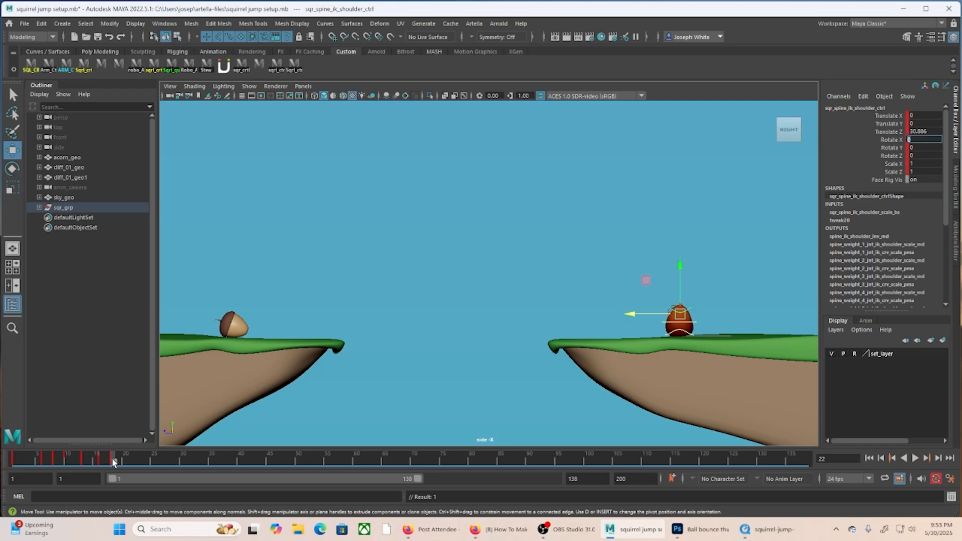
drag(113, 463, 125, 462)
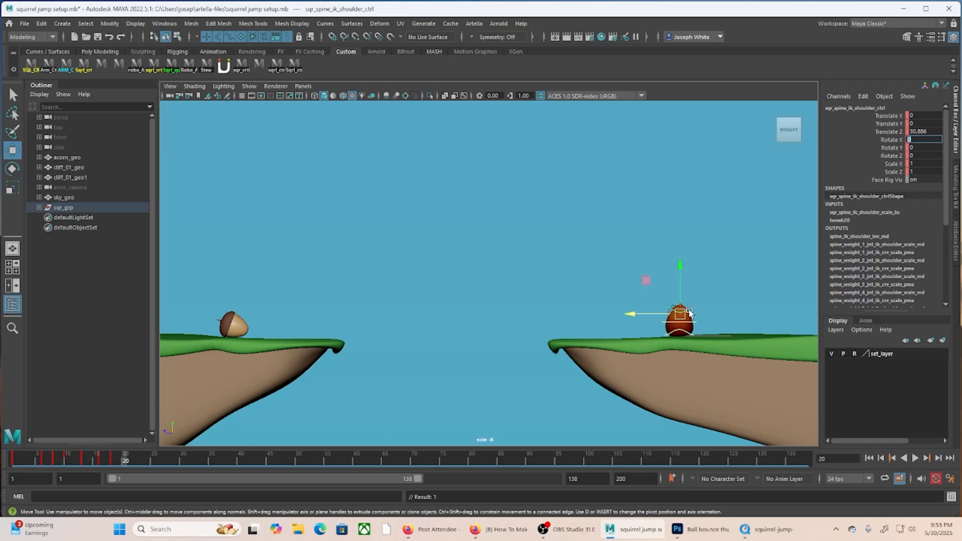
drag(688, 314, 668, 297)
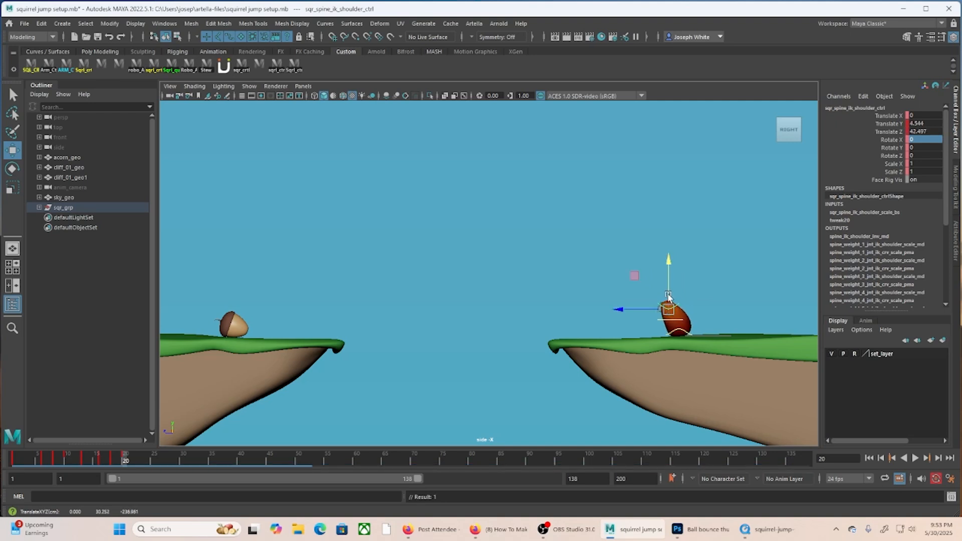
click(295, 62)
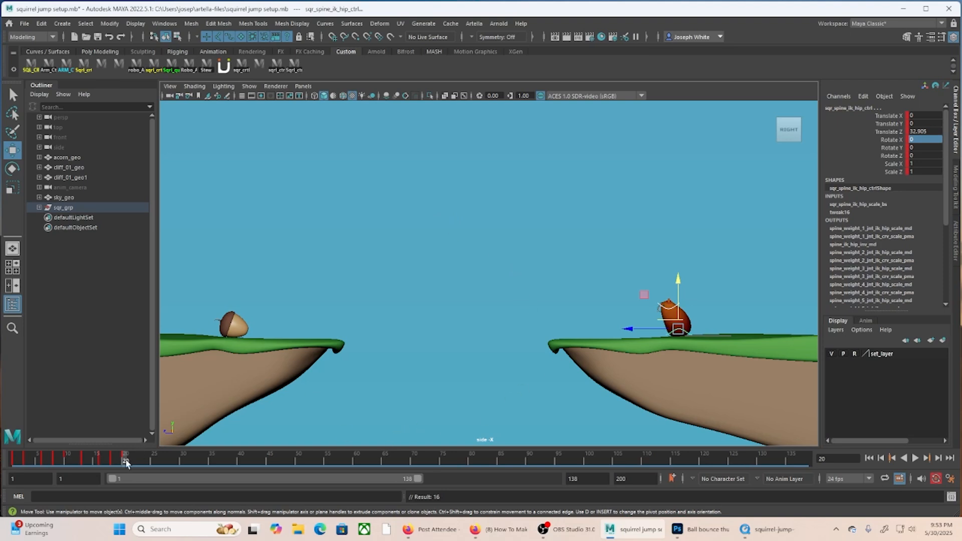
key(alt+v)
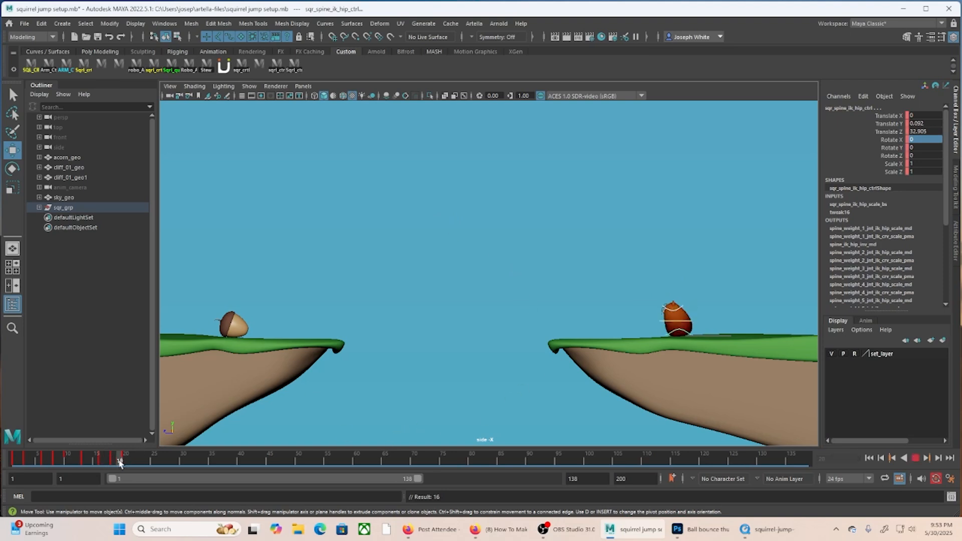
drag(119, 461, 82, 454)
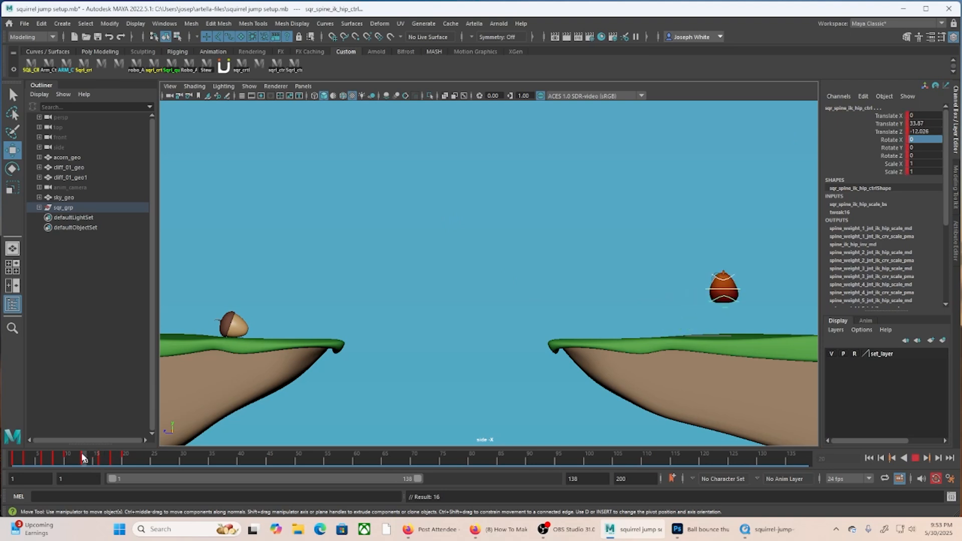
key(alt+v)
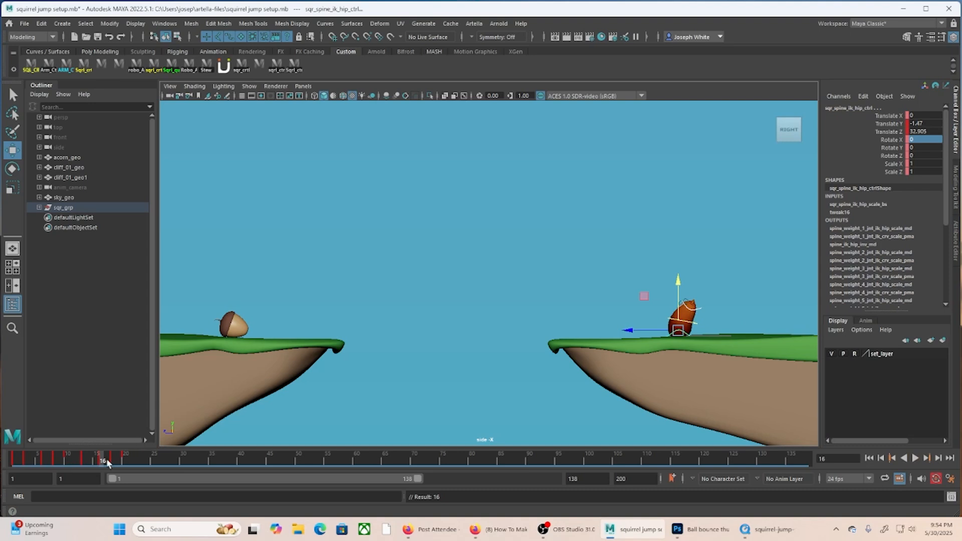
key(alt+v)
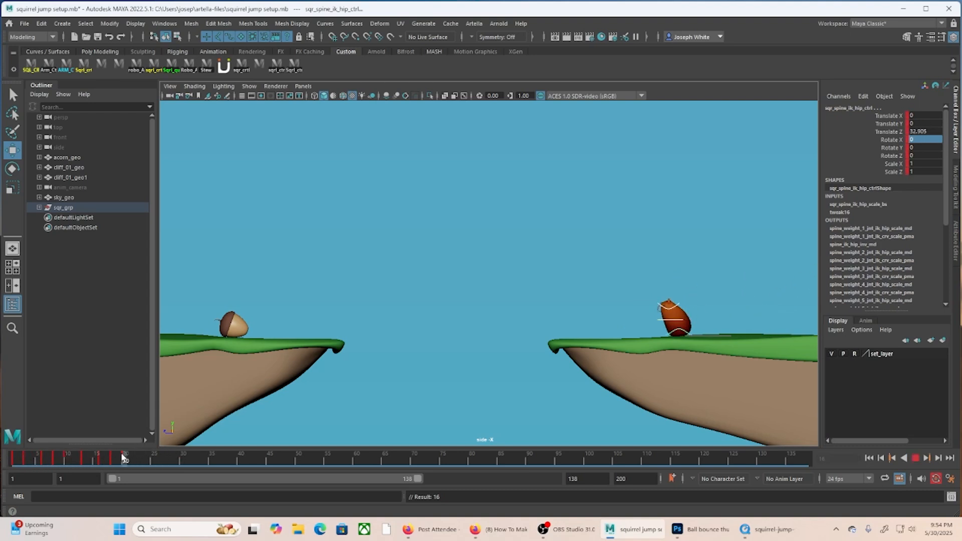
At frame 23, raise the squirrel into a hop with its hips at about Y 32.8, Z 88.9, and key it with the shoulder control lowered to about Y 29.8.
drag(104, 457, 129, 464)
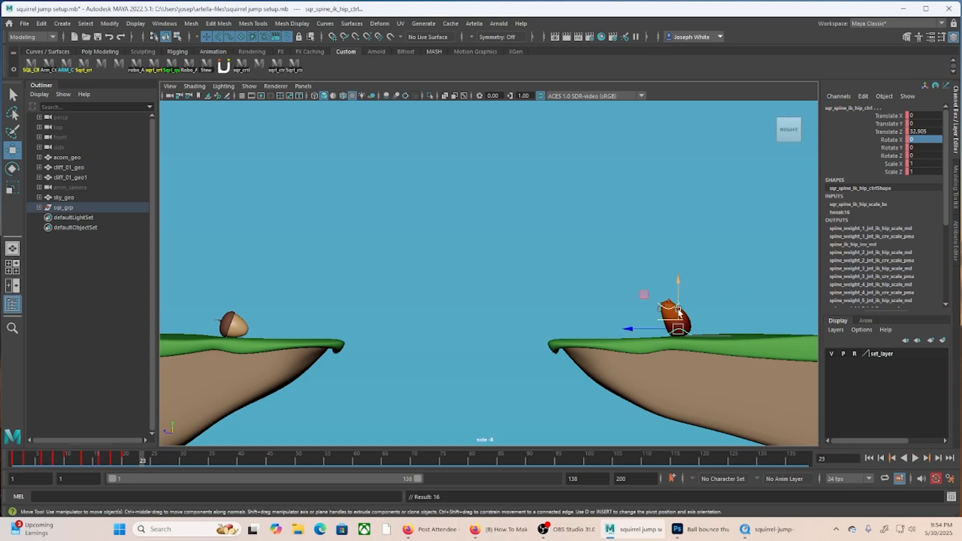
drag(686, 327, 630, 294)
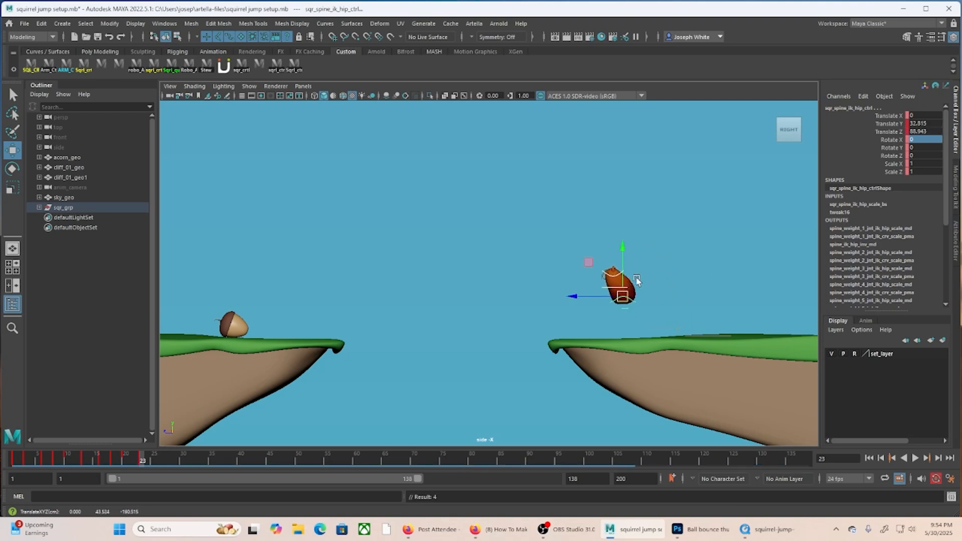
click(619, 278)
click(619, 278)
drag(619, 279, 628, 284)
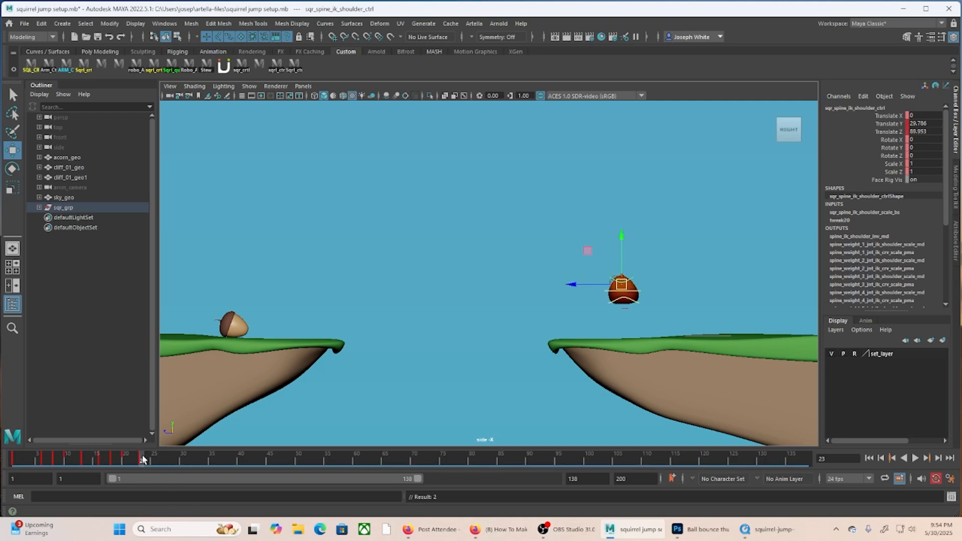
mouse_move(143, 460)
mouse_down()
mouse_move(157, 461)
mouse_move(142, 461)
mouse_up()
click(295, 67)
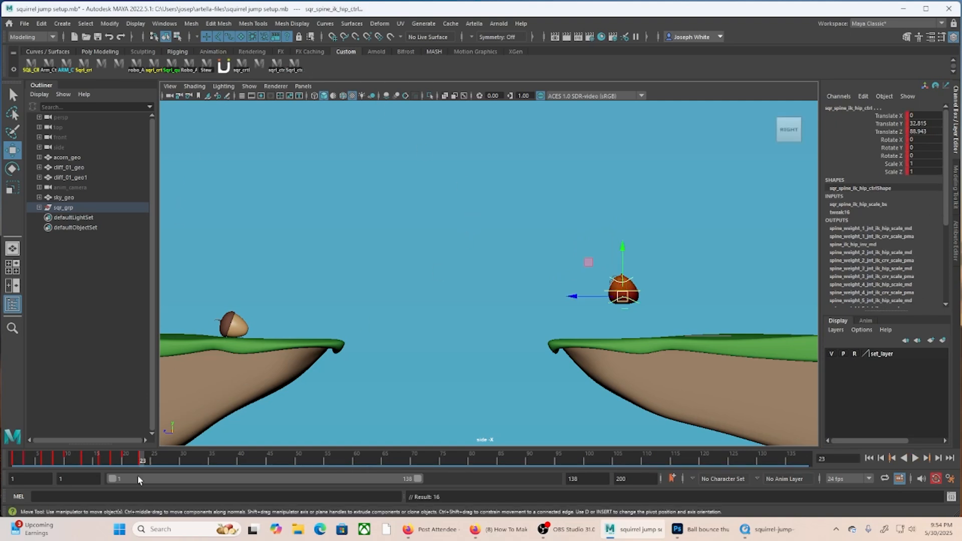
At frame 26, land the squirrel near the cliff edge with its hips at about Y -2.5, Z 132.4 and its shoulder control at about Y 1, Z 121.8.
drag(142, 461, 160, 461)
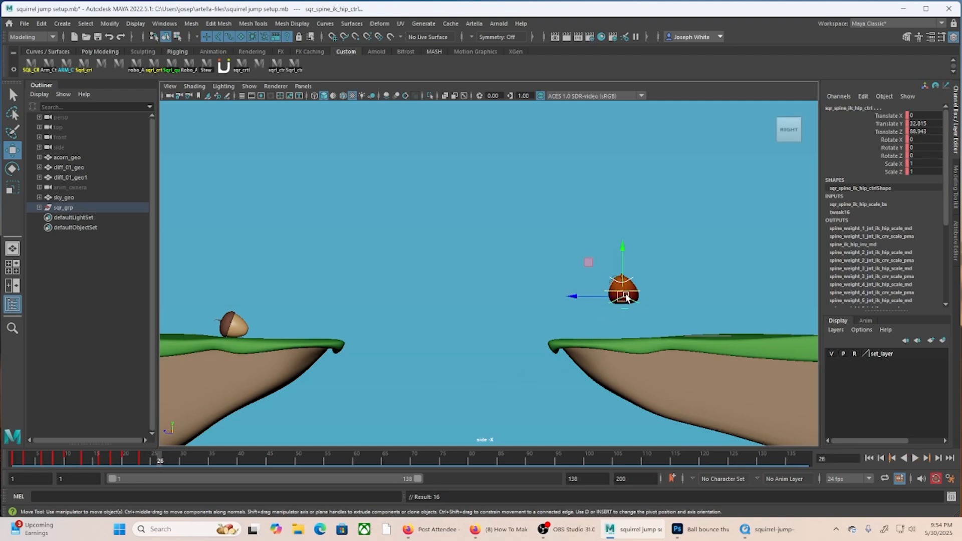
drag(624, 297, 601, 311)
click(587, 317)
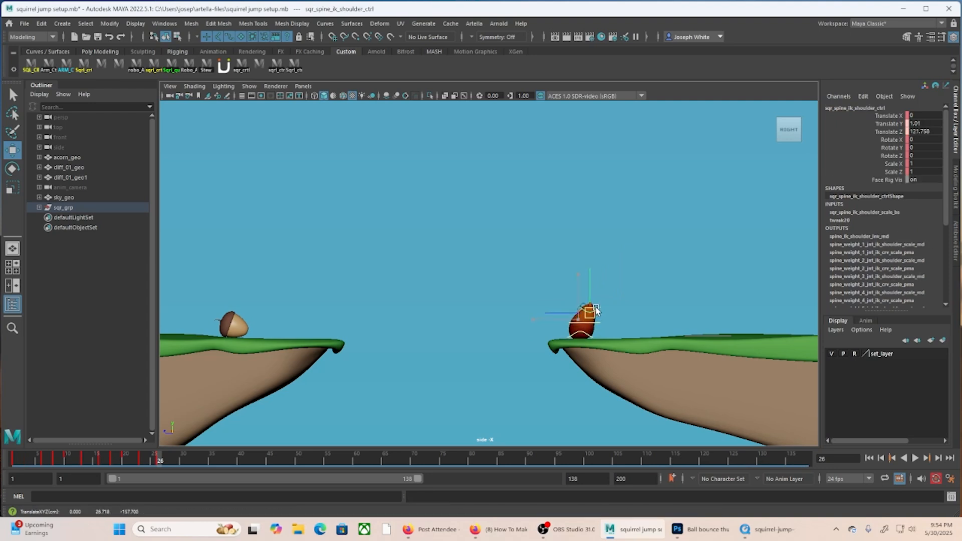
key(s)
Rotate the shoulder control to about -16.9 in X at frame 26, and key both the shoulder and hip controls.
key(e)
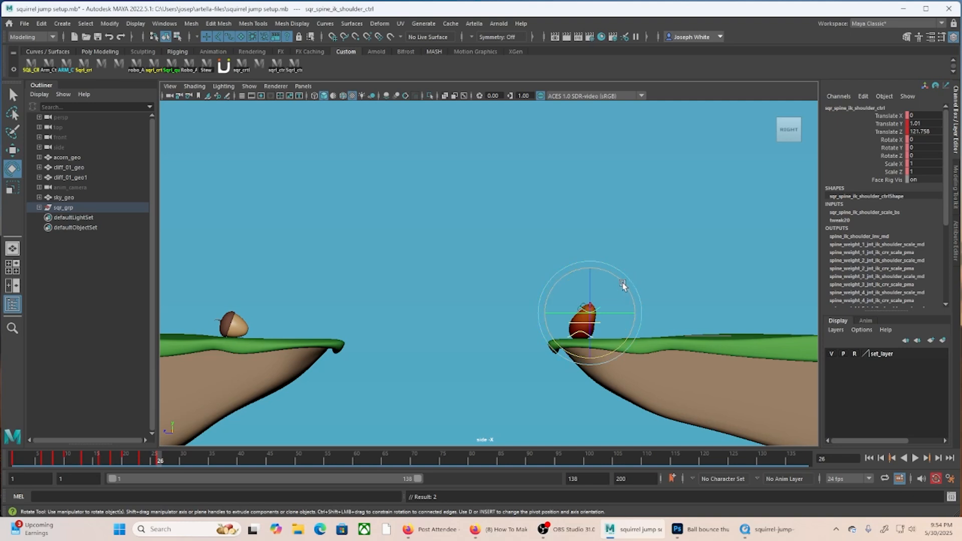
drag(624, 282, 626, 297)
key(s)
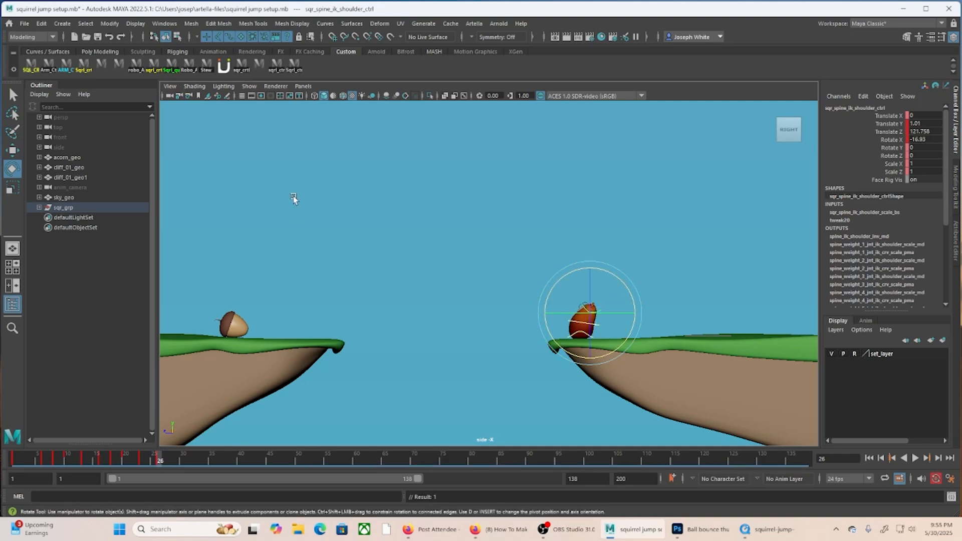
click(299, 67)
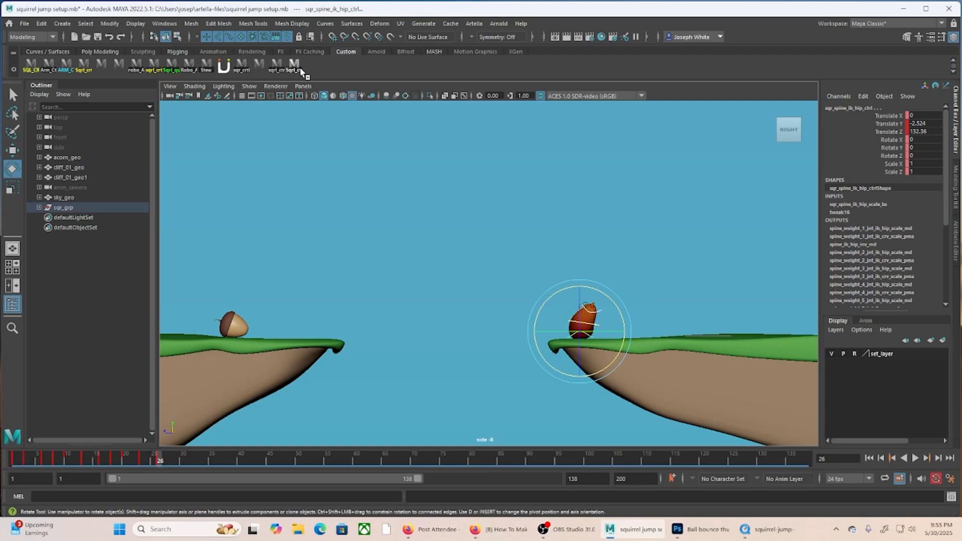
key(s)
key(alt+v)
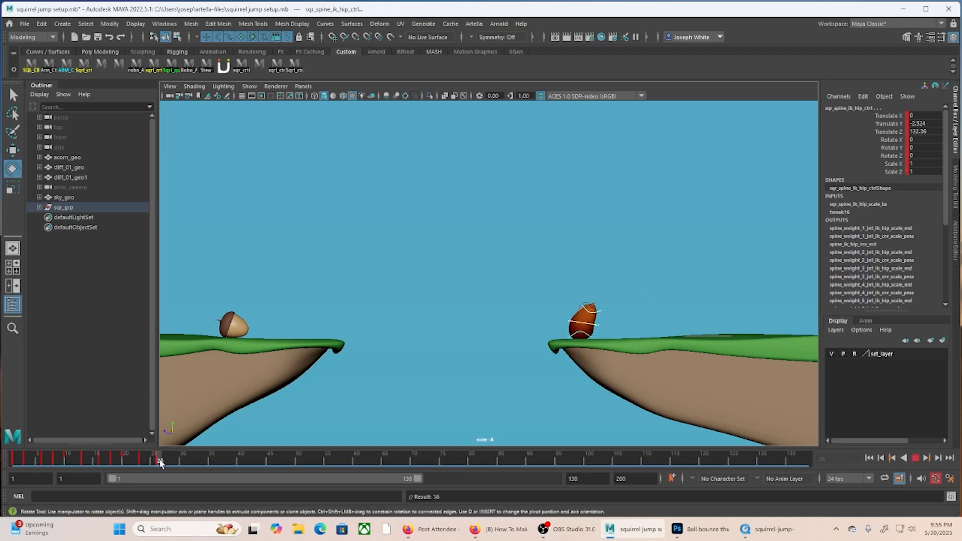
At frame 23, raise the squirrel's hop so its hip control sits at about Y 42.4, Z 88.4.
drag(124, 461, 142, 461)
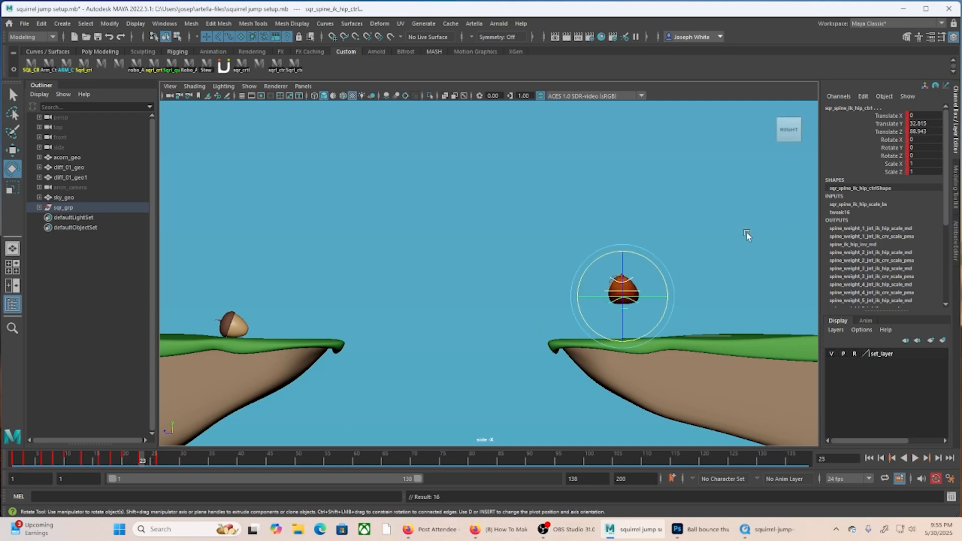
key(w)
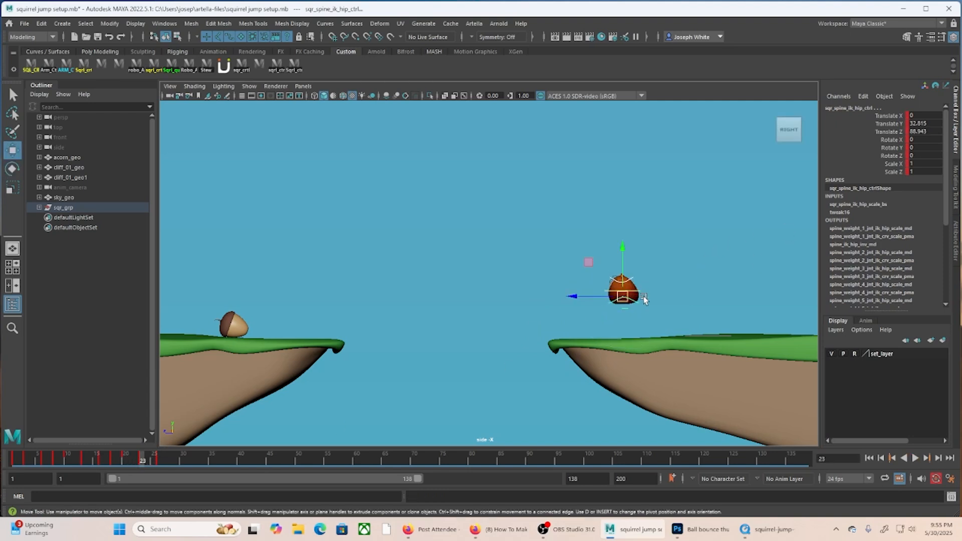
drag(621, 295, 621, 286)
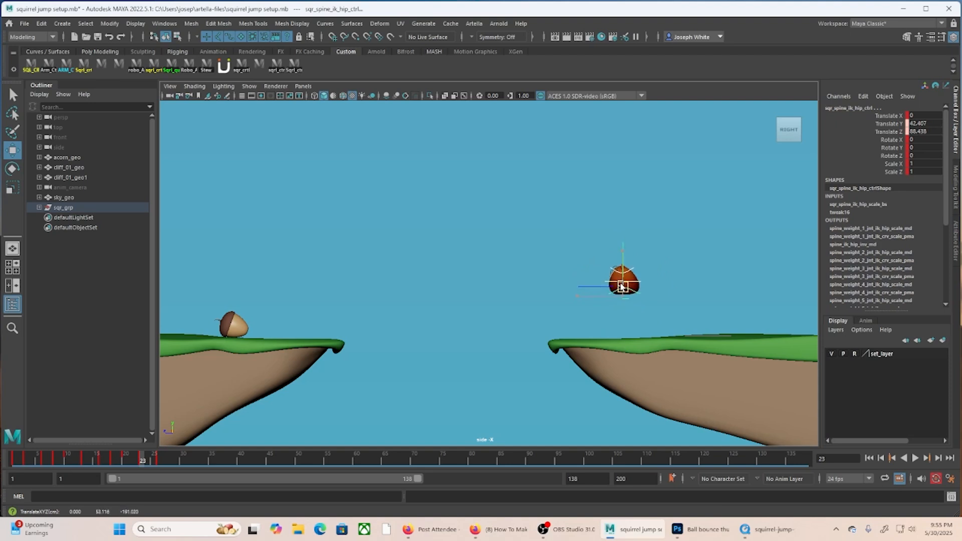
Shift the squirrel back from the cliff edge, moving its hip control to about Z 124.8 at frame 26 and Z 81.9 at frame 23.
click(159, 459)
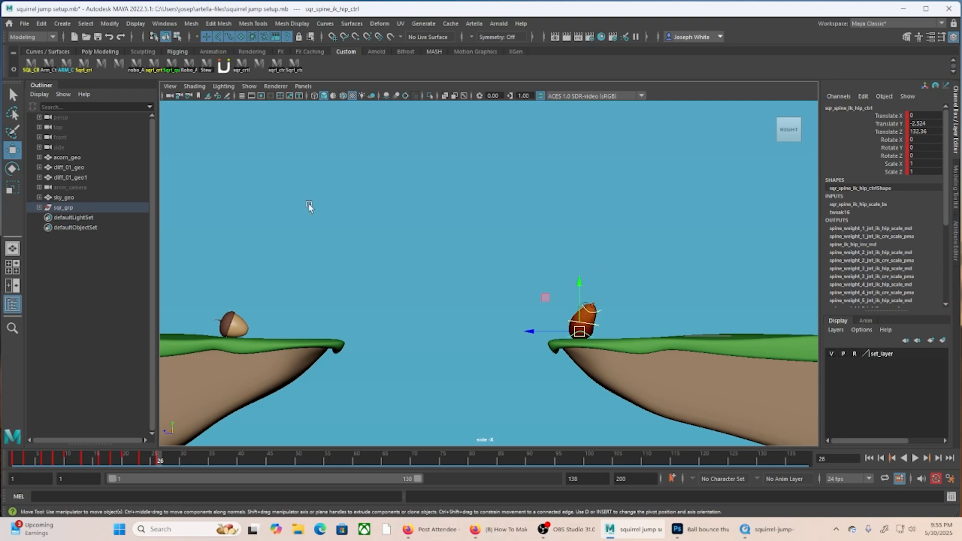
click(293, 72)
drag(537, 333, 545, 331)
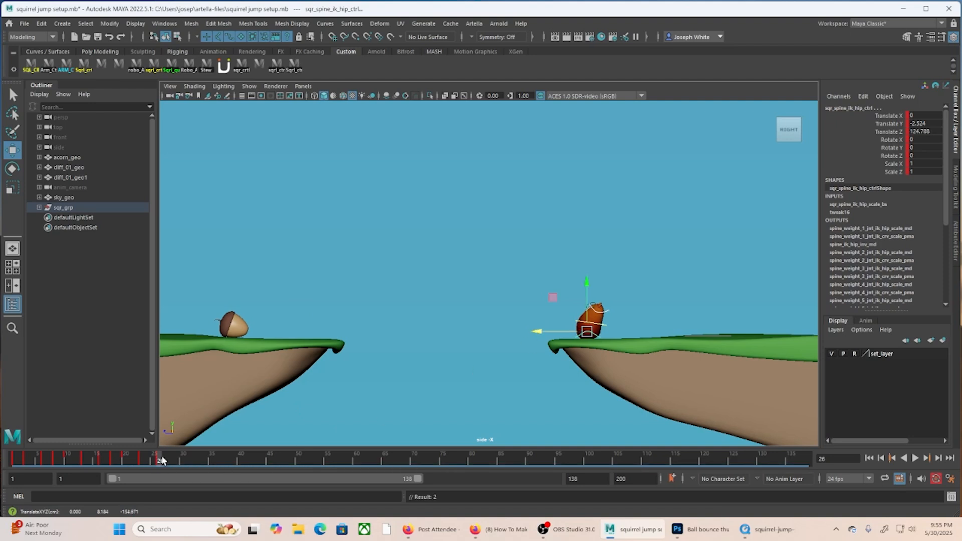
mouse_move(160, 459)
mouse_down()
mouse_move(128, 465)
mouse_move(144, 464)
mouse_up()
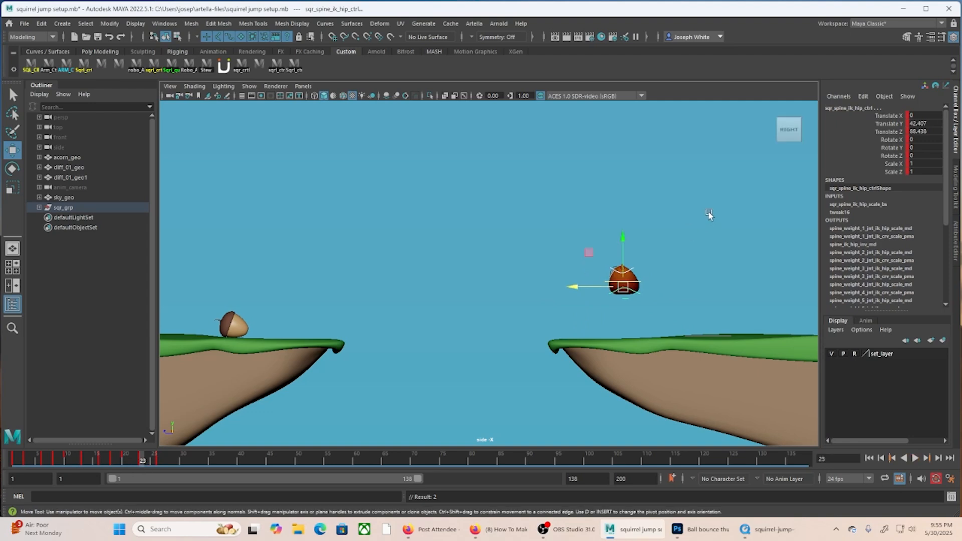
drag(580, 286, 591, 287)
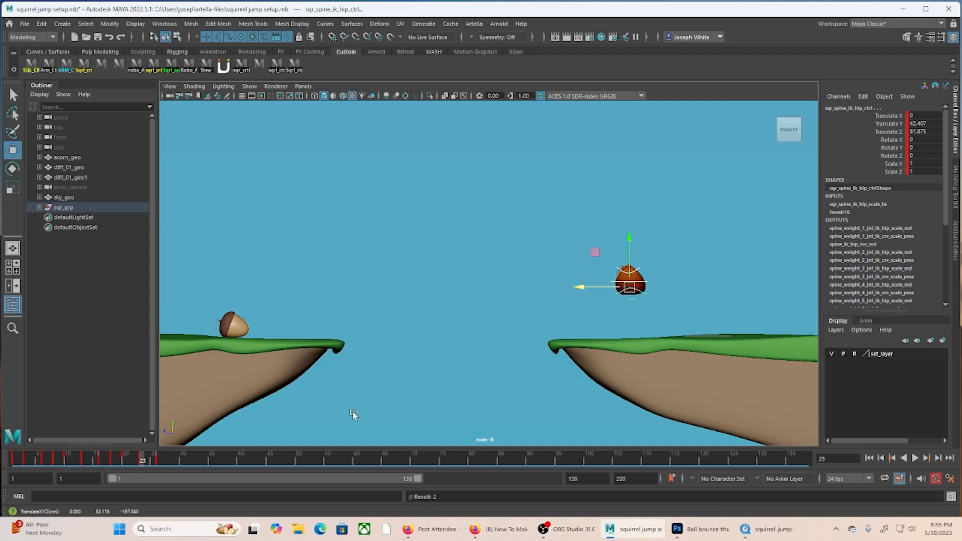
key(alt+v)
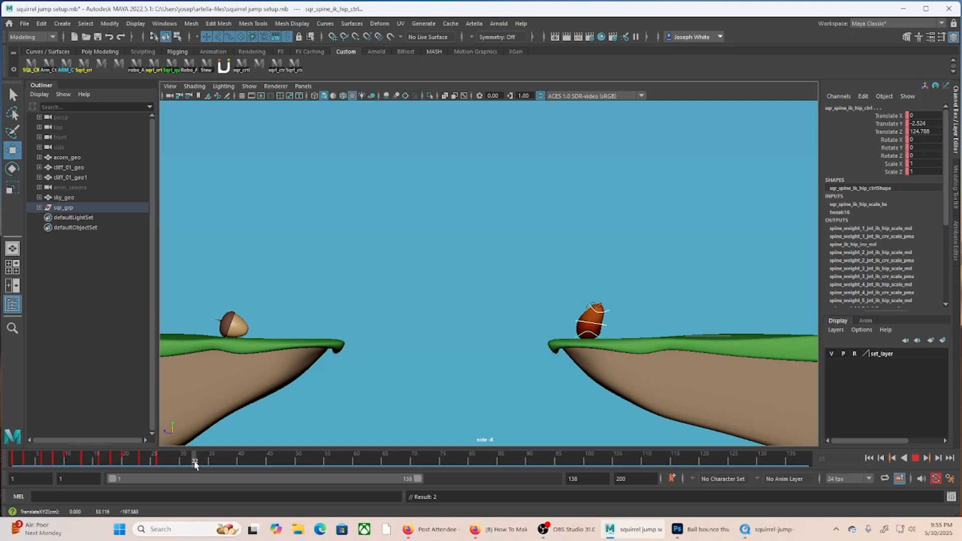
At frame 28, squash the squirrel by moving the shoulder control to about Y -8.1, Z 126.3 and rotating it to about 3.1 in X.
click(161, 465)
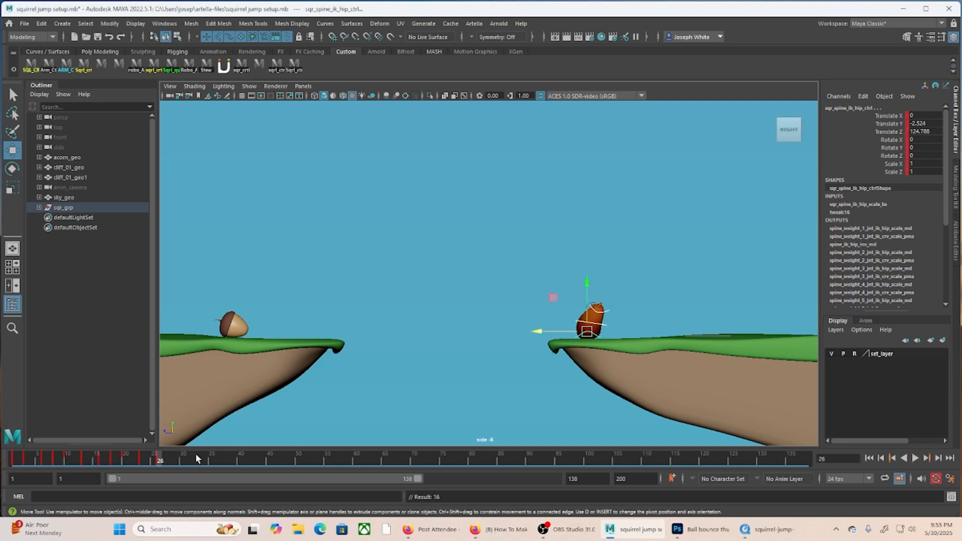
click(170, 461)
click(602, 313)
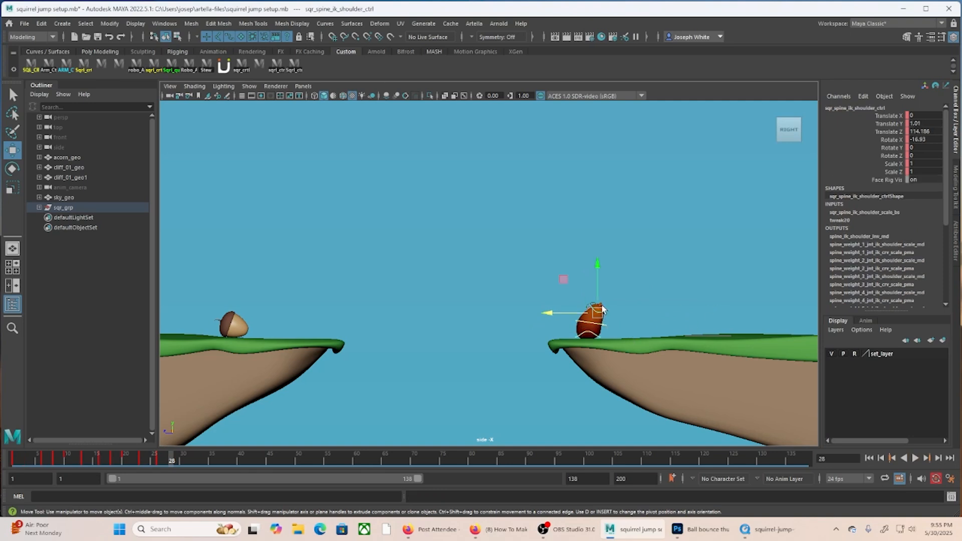
drag(604, 310, 549, 314)
key(e)
At frame 30, lift the shoulder control forward to about Y -1.5, and key the shoulder and hip controls.
drag(160, 461, 183, 459)
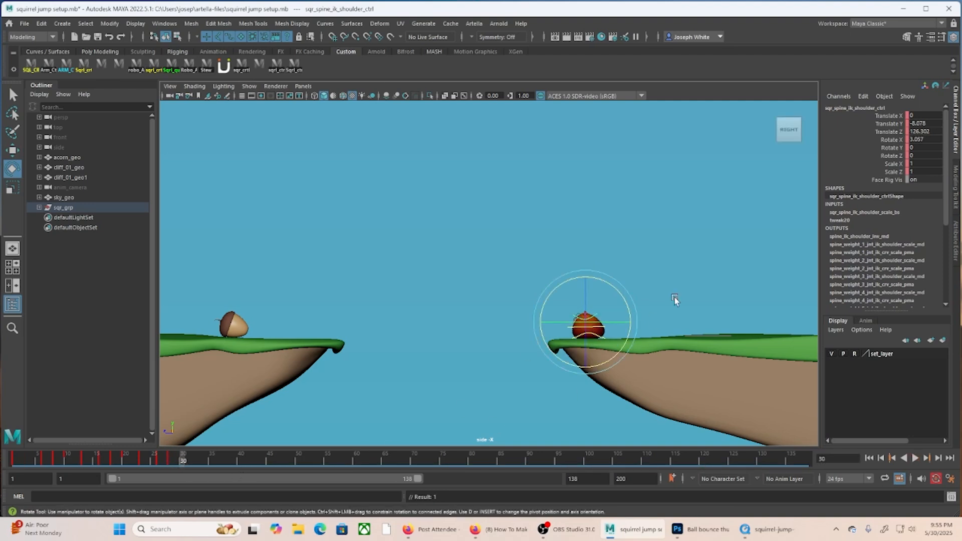
key(w)
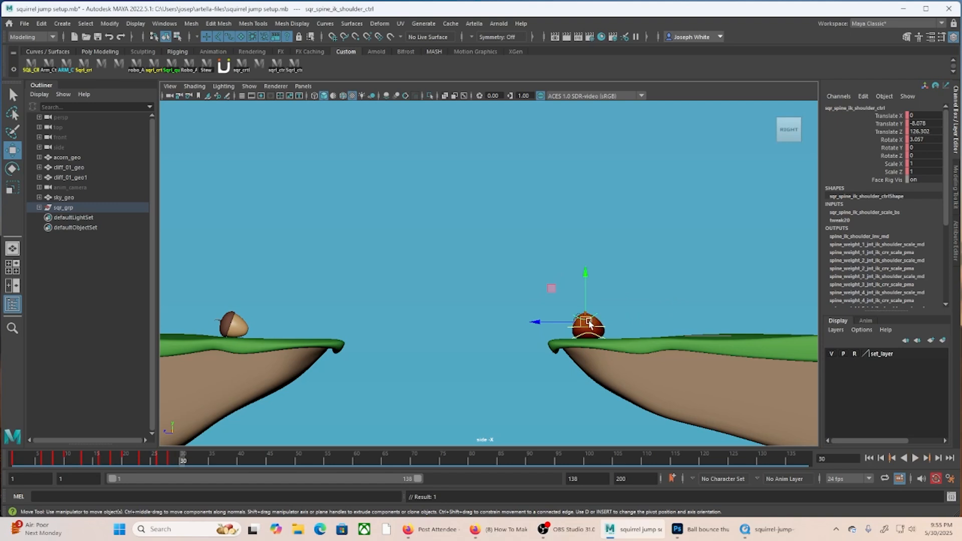
drag(589, 322, 584, 315)
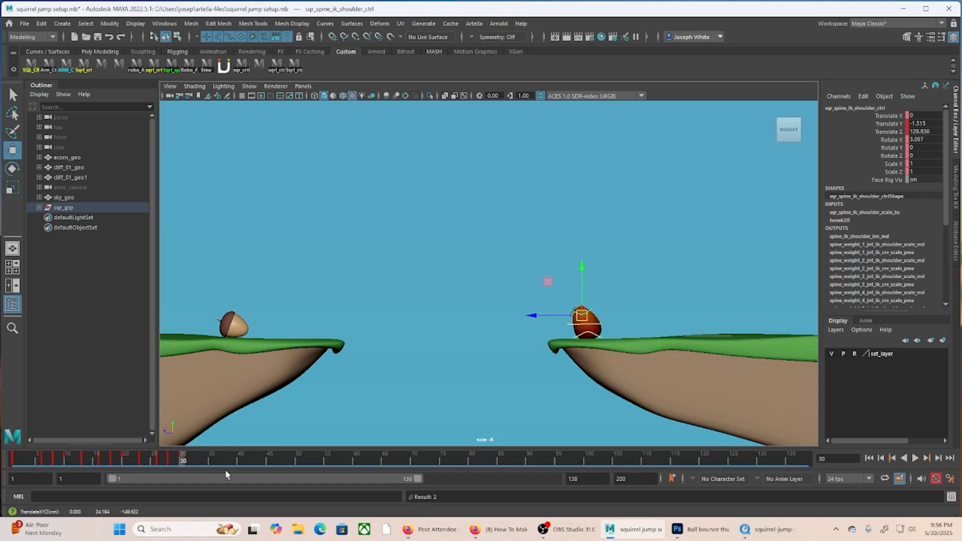
click(293, 70)
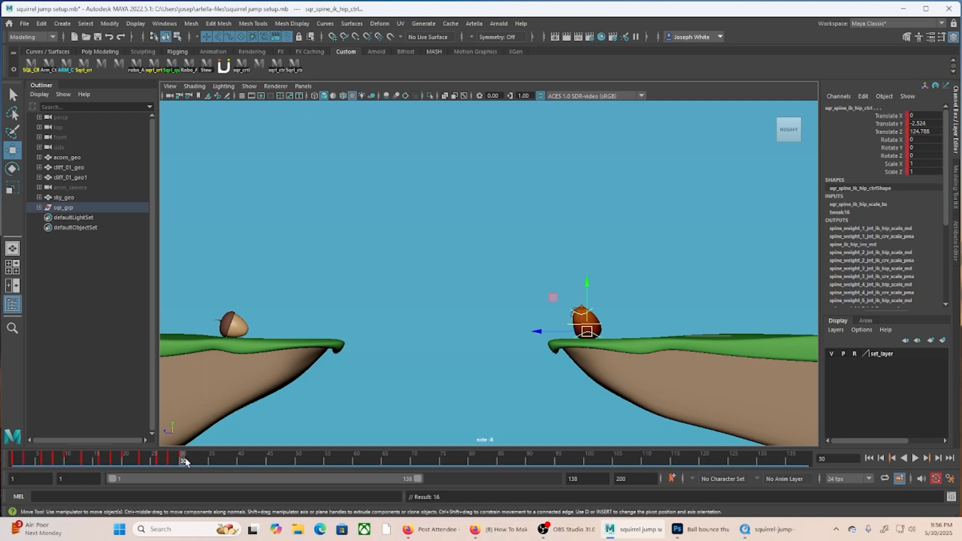
At frame 33, move the shoulder control back to about Z 123.3, set its Translate Y to 0, and key the hip control.
key(alt+v)
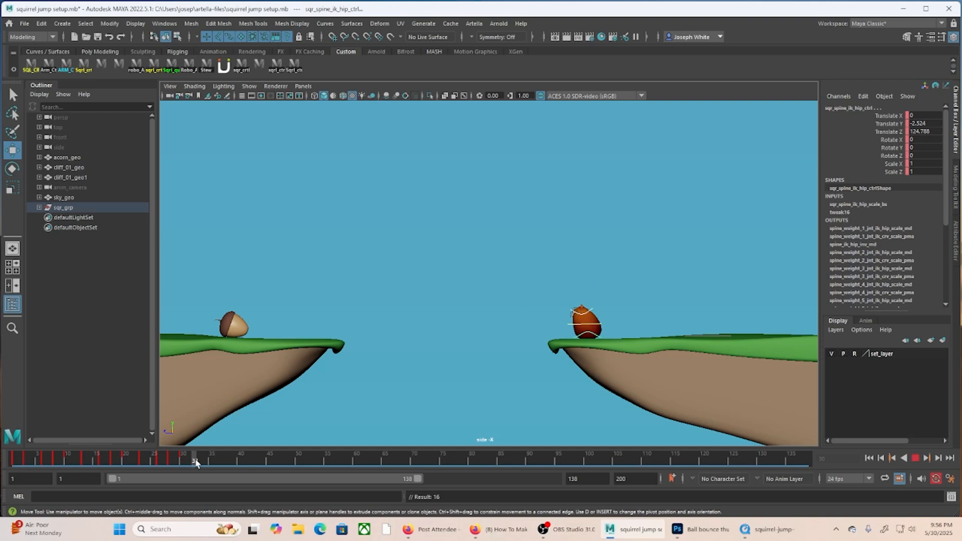
key(alt+v)
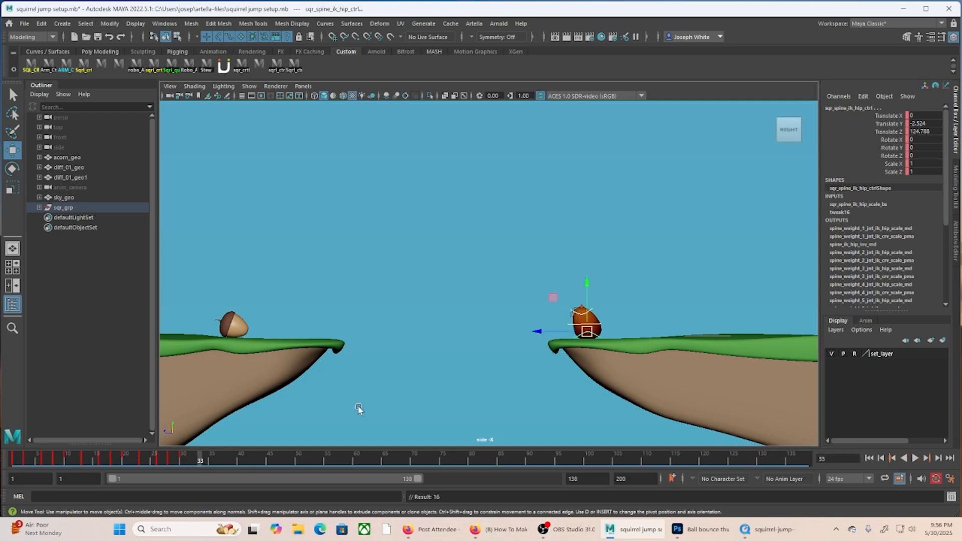
click(595, 309)
click(591, 311)
drag(586, 313, 596, 318)
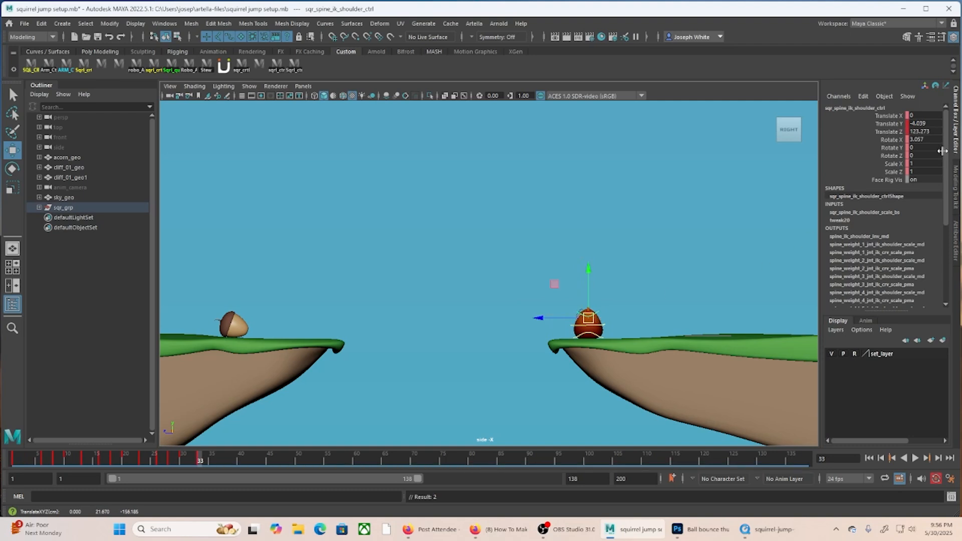
double_click(921, 124)
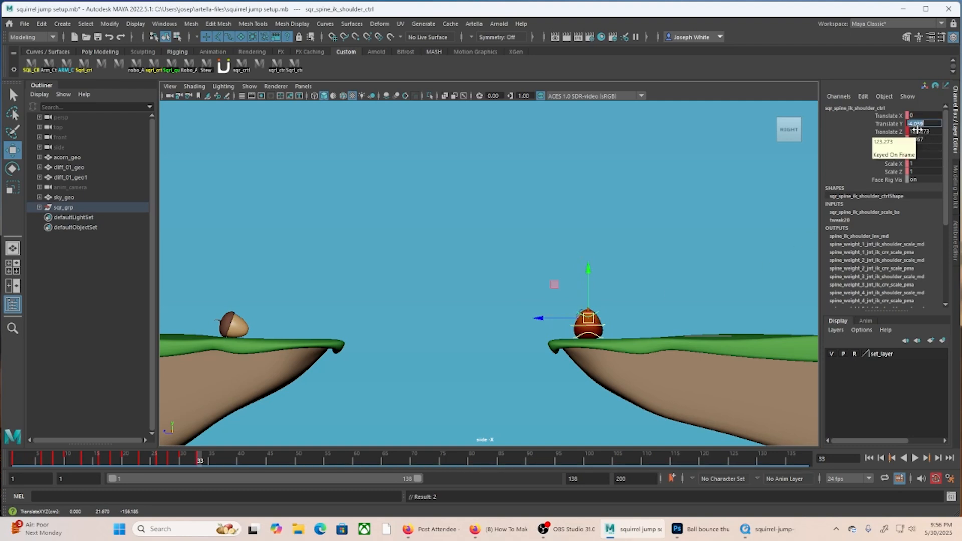
text(0)
key(Return)
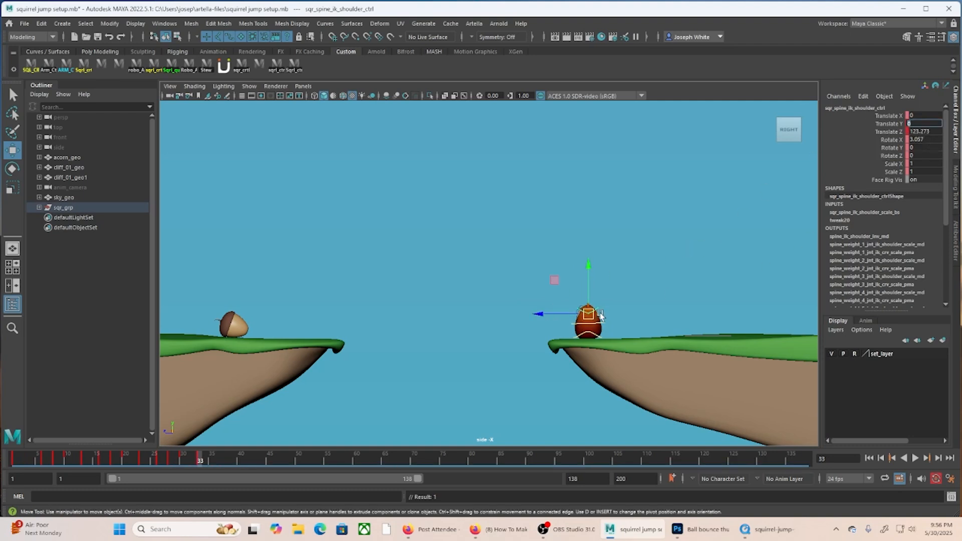
click(588, 332)
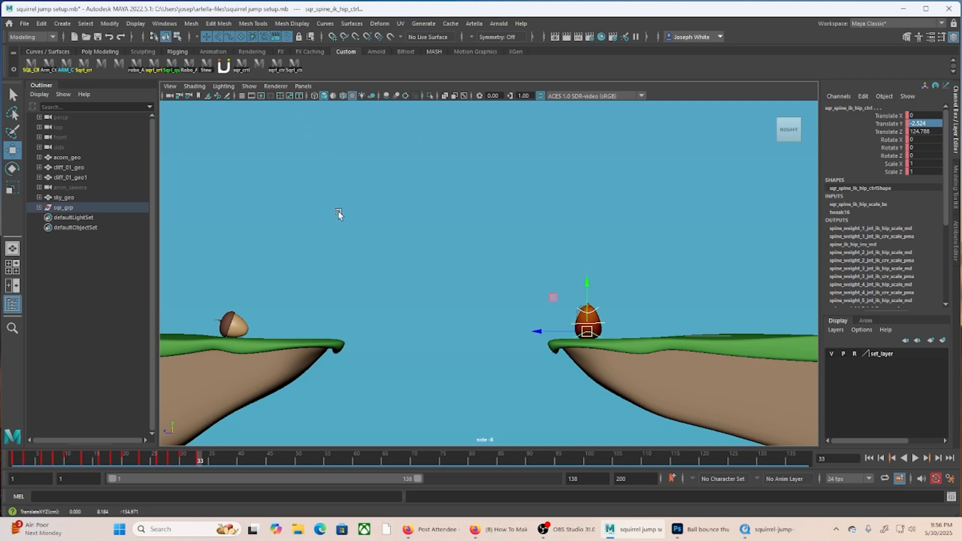
key(s)
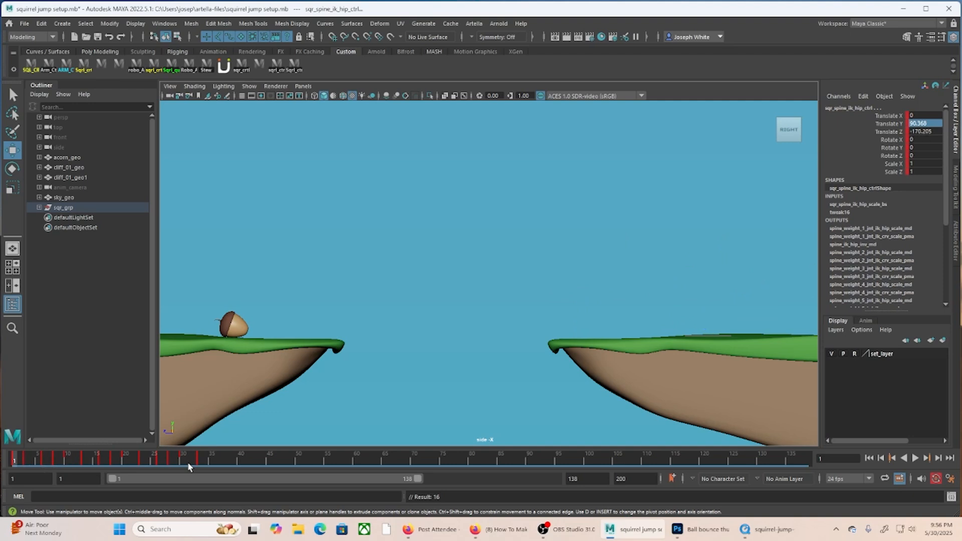
Review the squirrel's hop by stepping through its keyframes from frame 1 onward.
key(.)
key(.)
key(.)
key(.)
key(.)
key(.)
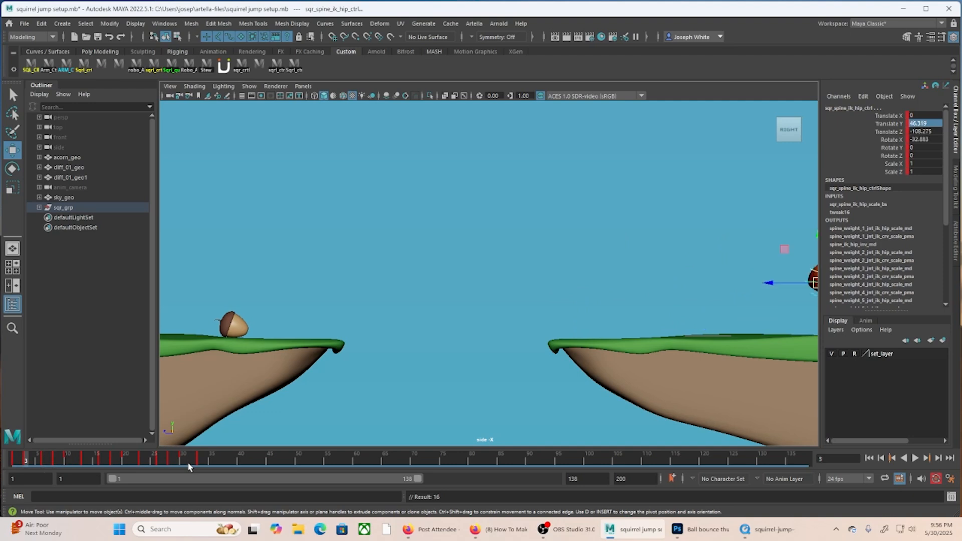
key(.)
key(.)
key(.)
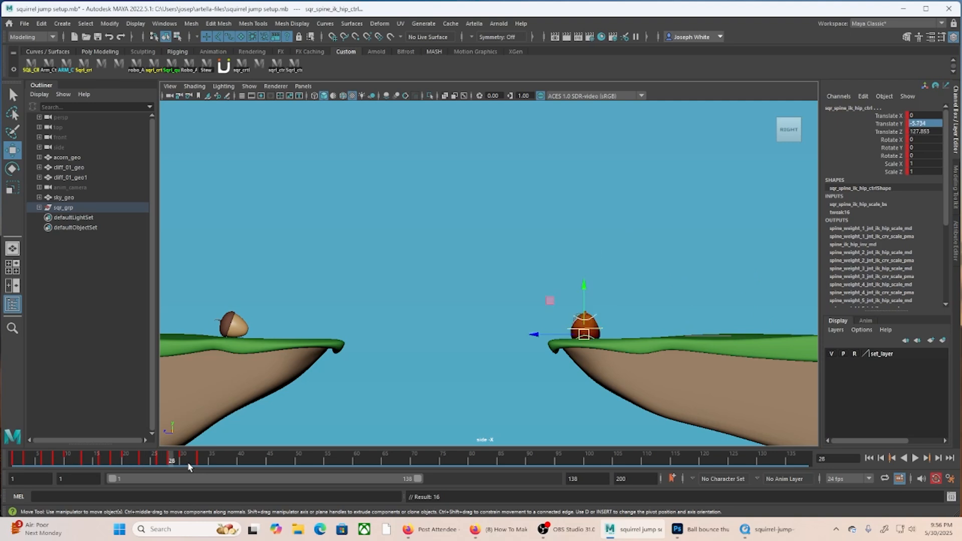
key(.)
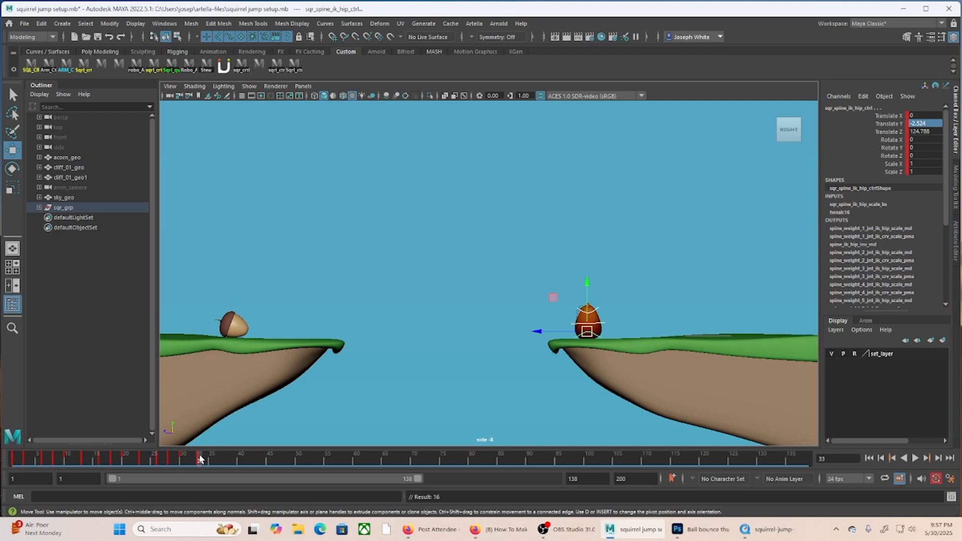
Hold the hip control's frame 33 pose by keying it again at frame 40.
mouse_move(198, 459)
mouse_down()
mouse_move(158, 460)
mouse_move(220, 466)
mouse_move(200, 464)
mouse_up()
click(599, 310)
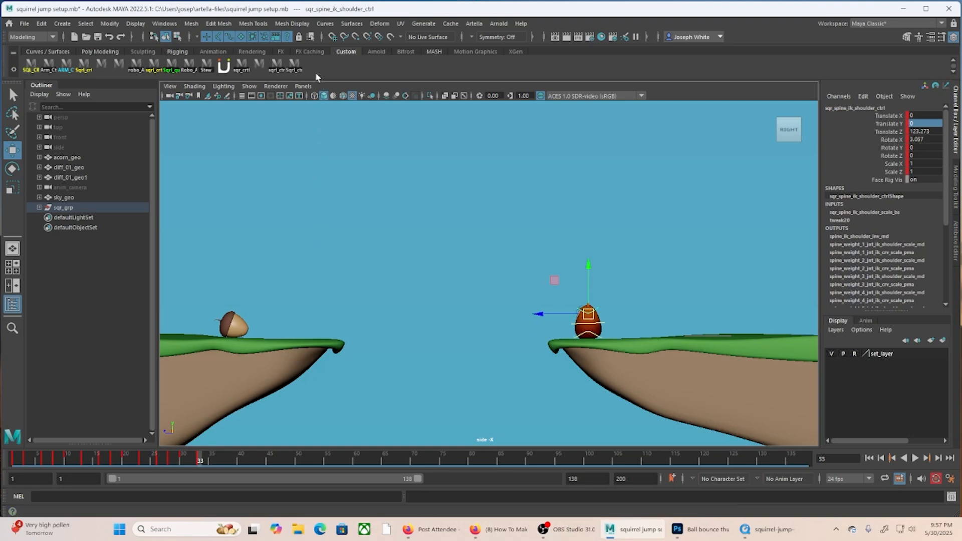
click(568, 327)
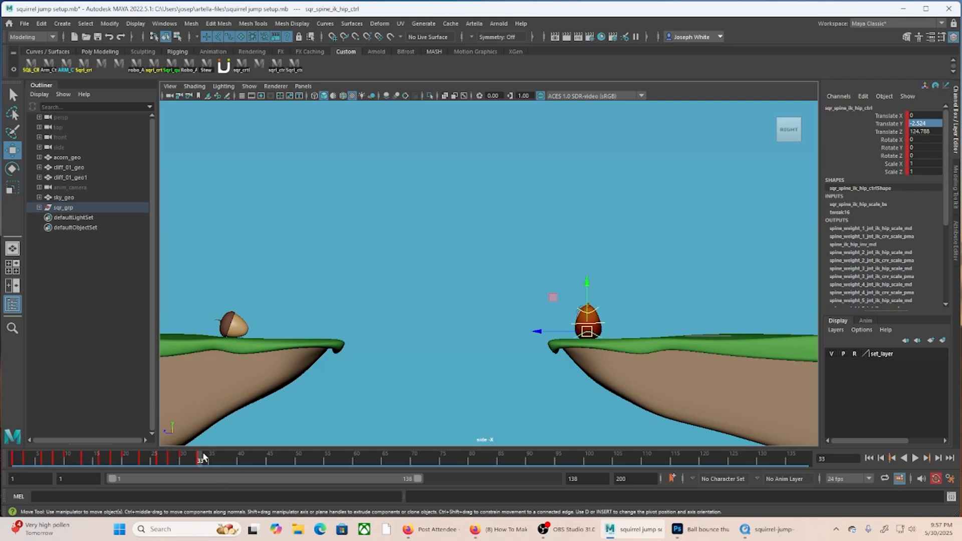
key(alt+v)
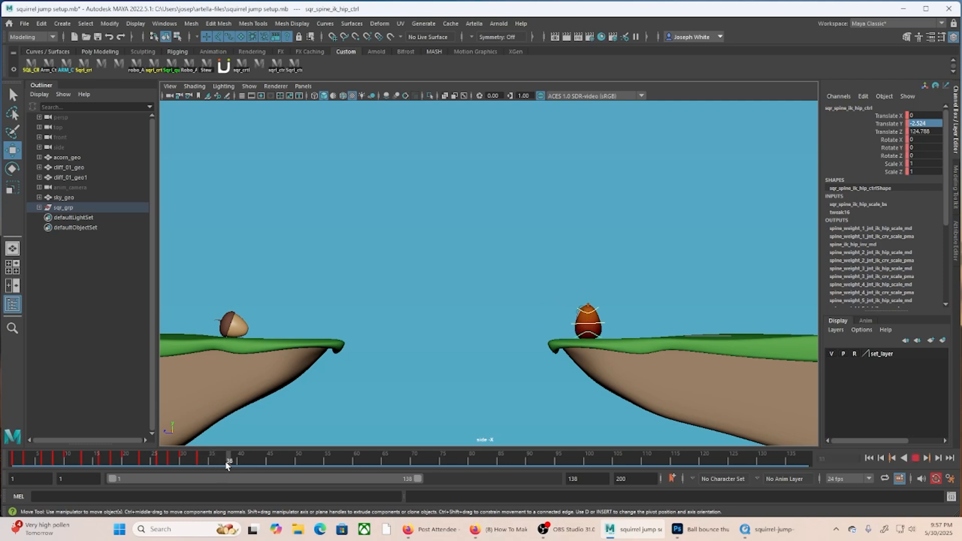
key(alt+v)
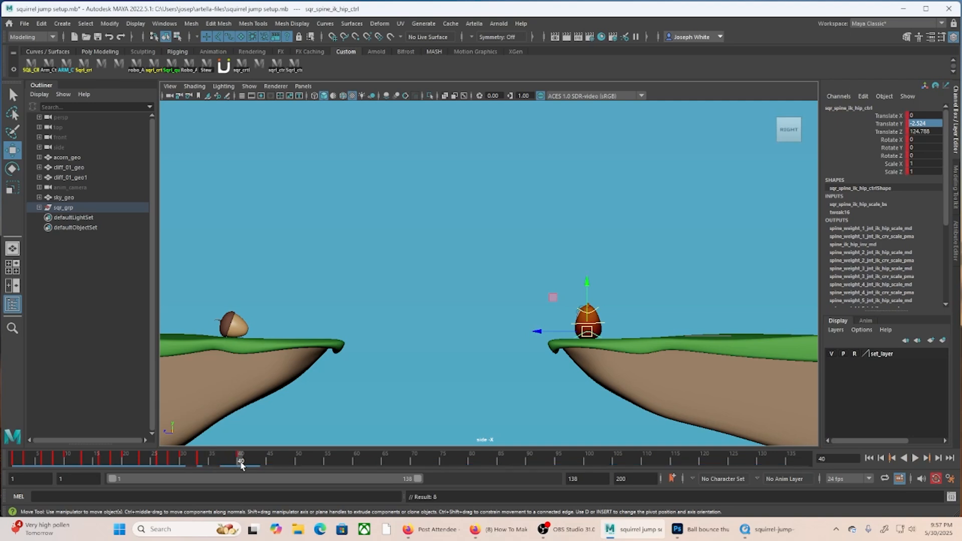
Pose the shoulder control down and back at about Y -4.0, Z 121.3 at frame 35, and carry that pose to frame 37.
mouse_move(220, 456)
mouse_down()
mouse_move(198, 461)
mouse_move(213, 461)
mouse_up()
click(591, 323)
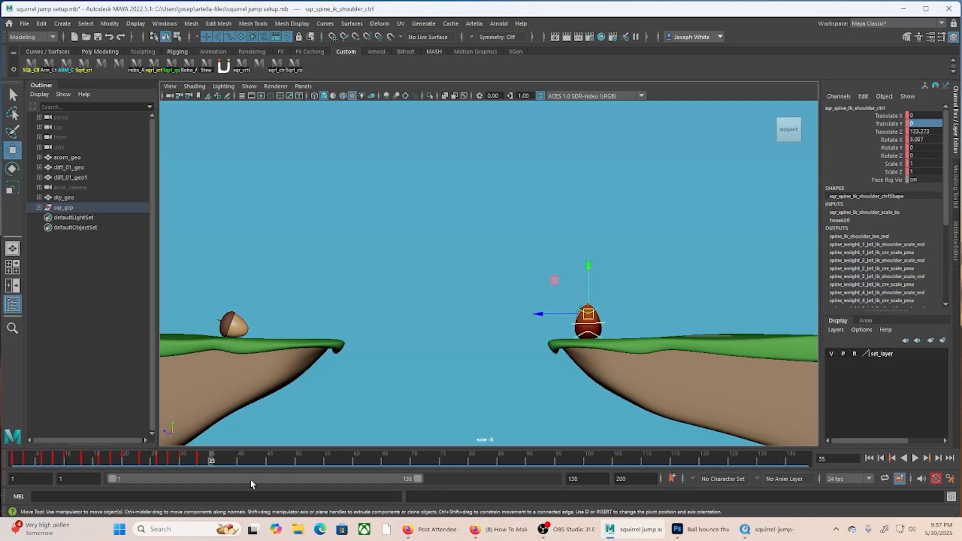
drag(215, 462, 206, 463)
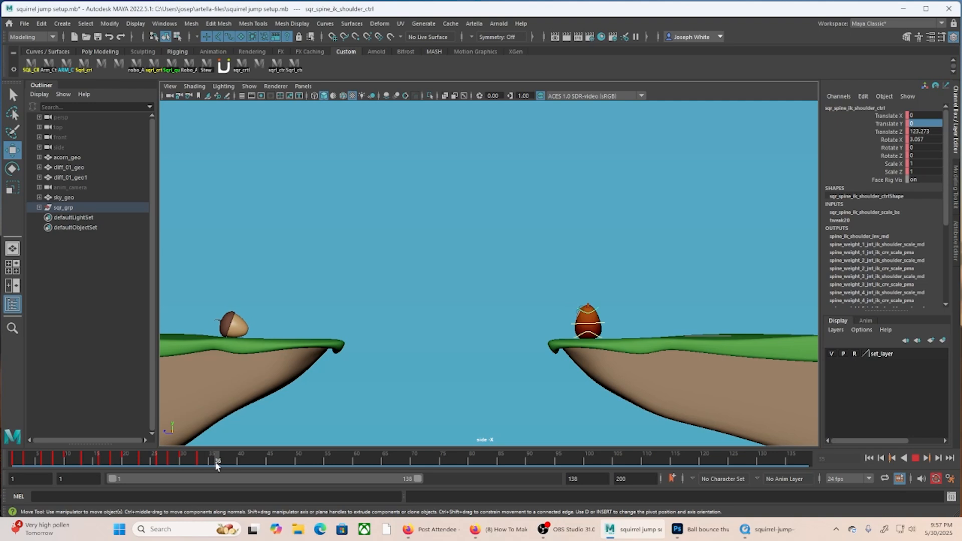
drag(214, 466, 214, 466)
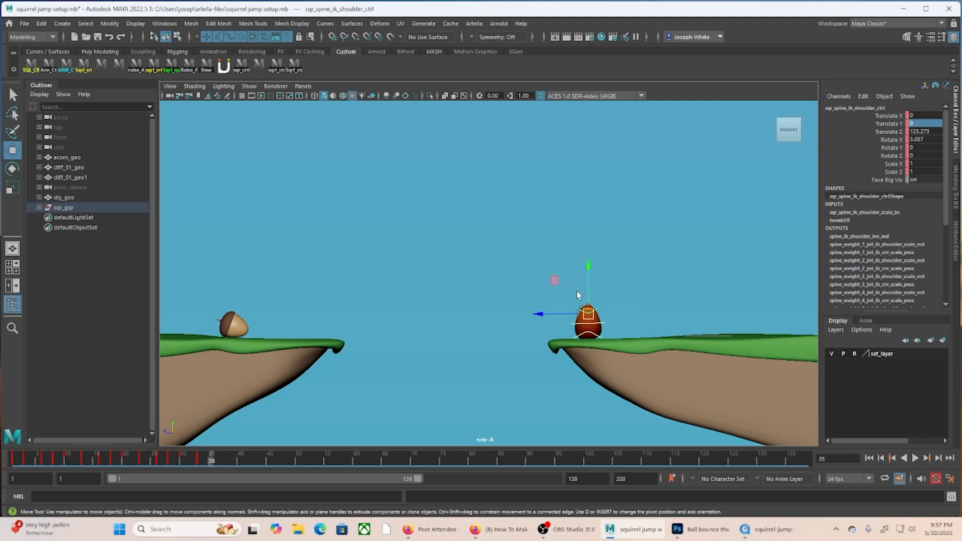
drag(585, 285, 585, 289)
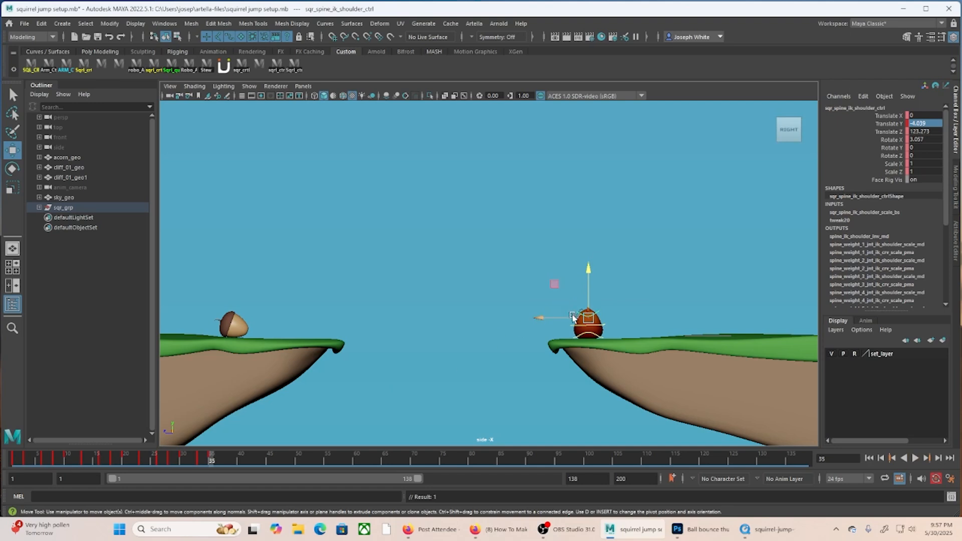
drag(572, 319, 575, 321)
key(s)
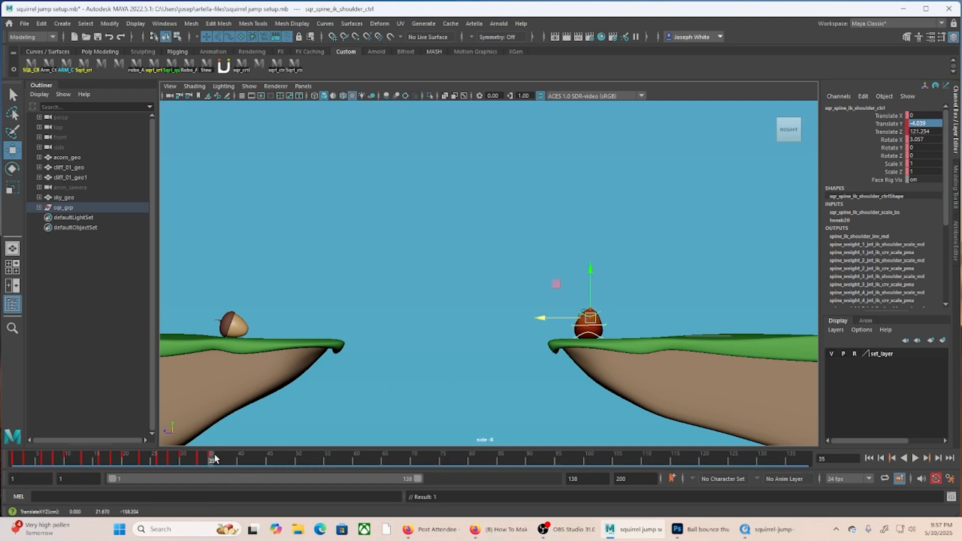
key(alt+v)
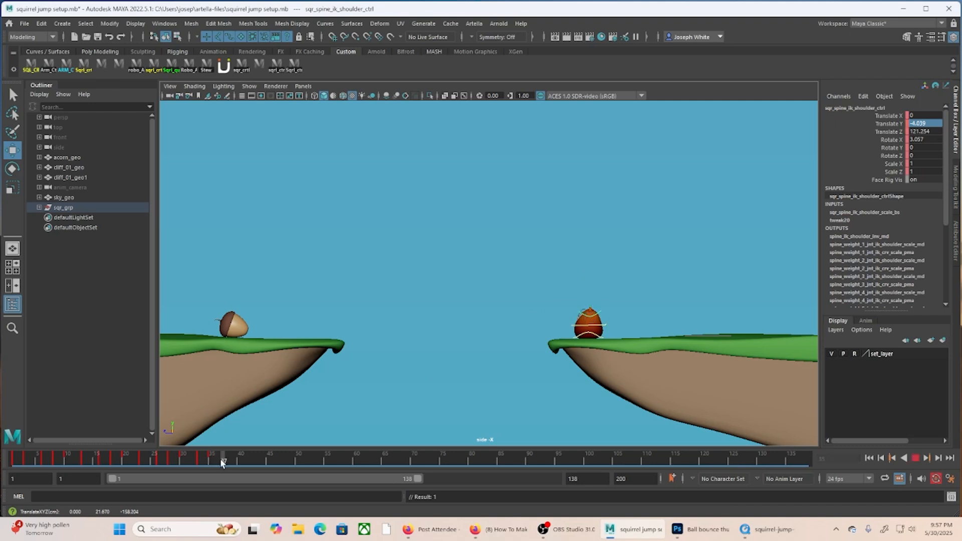
key(alt+v)
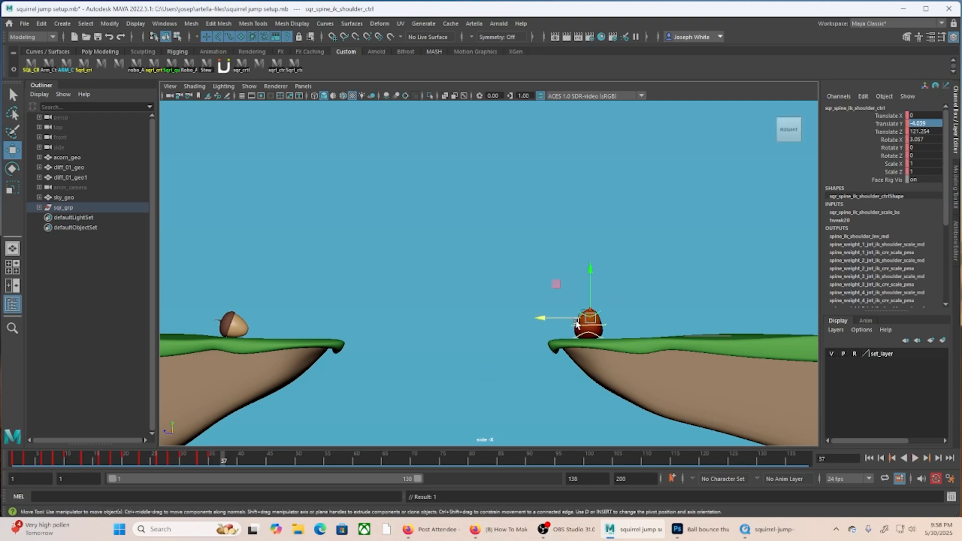
Key the crouched pose at frame 37, and at frame 40 stretch the shoulder control forward to about Y 7.1, Z 140.9.
drag(579, 320, 571, 282)
key(s)
mouse_move(222, 458)
mouse_down()
mouse_move(205, 458)
mouse_move(241, 460)
mouse_up()
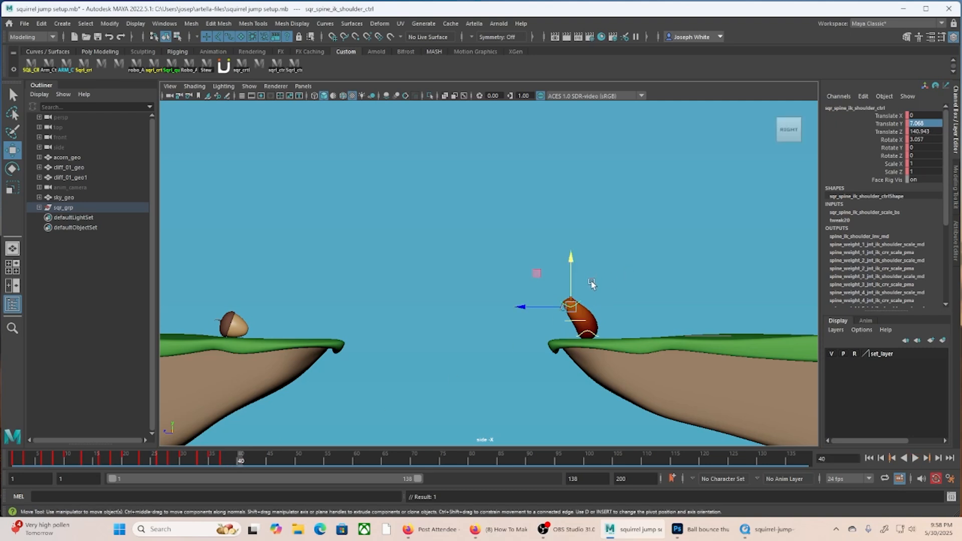
key(s)
Carry the hip control's pose from frame 40 to frame 46 and key it there.
click(595, 335)
click(596, 337)
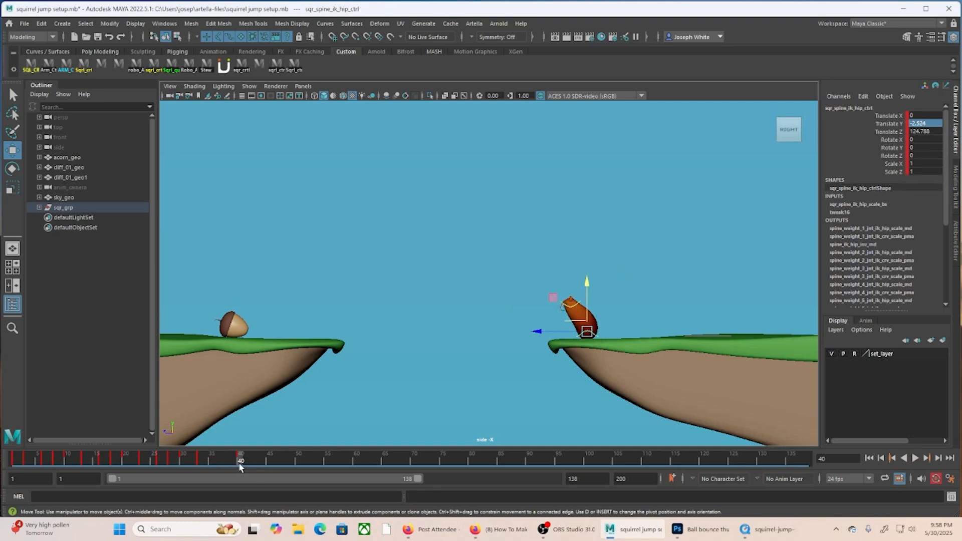
key(alt+v)
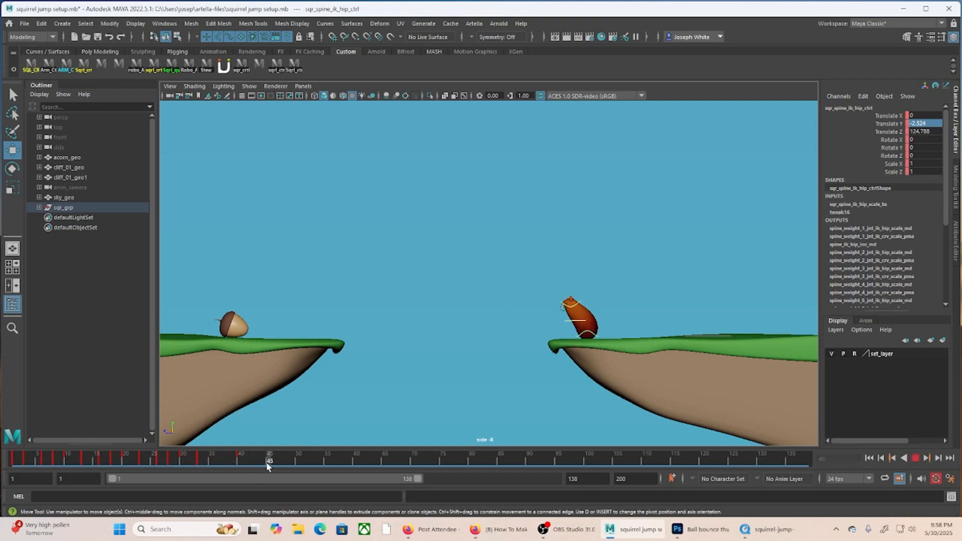
mouse_move(267, 462)
mouse_down()
mouse_move(253, 466)
mouse_move(271, 467)
mouse_up()
key(alt+v)
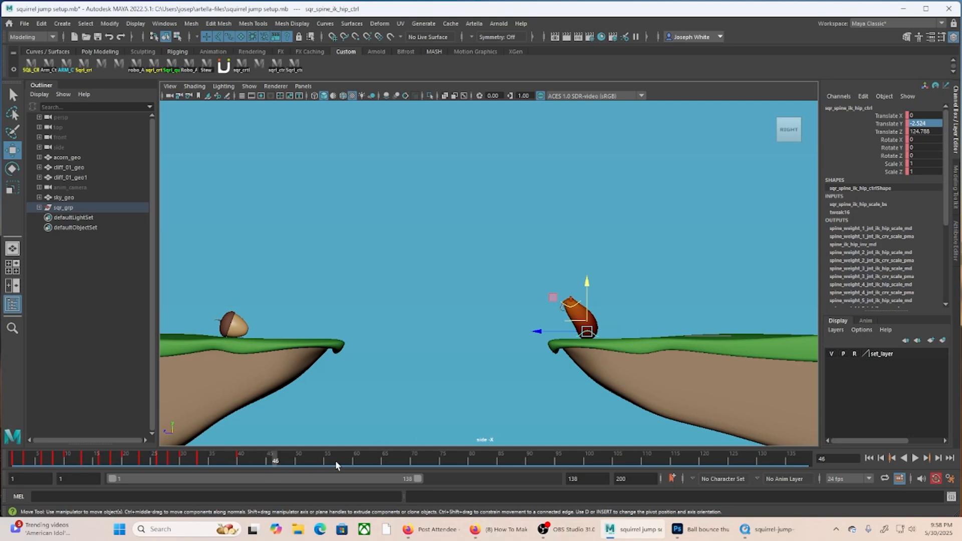
key(s)
Hold the shoulder control's stretched pose by keying it at frame 43.
mouse_move(261, 462)
mouse_down()
mouse_move(191, 461)
mouse_move(261, 462)
mouse_up()
click(572, 304)
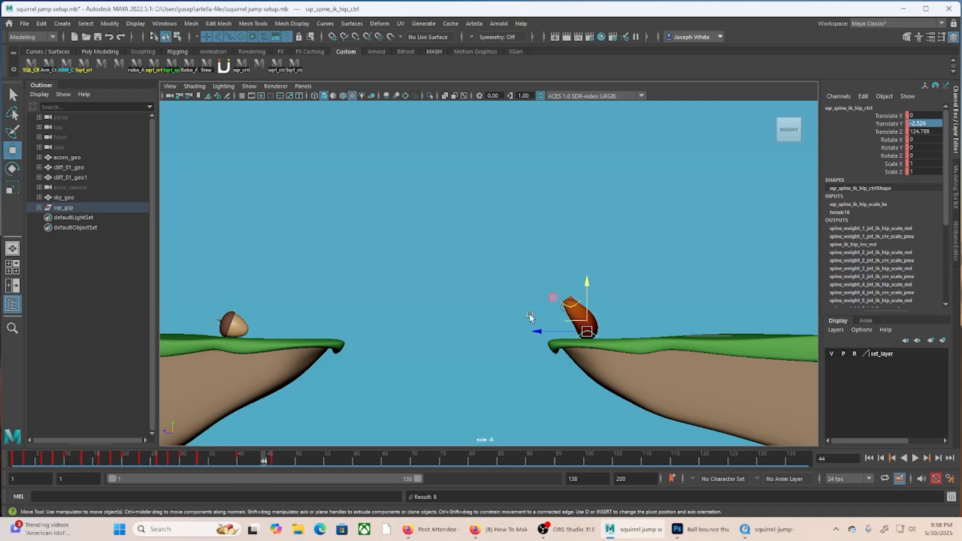
click(573, 305)
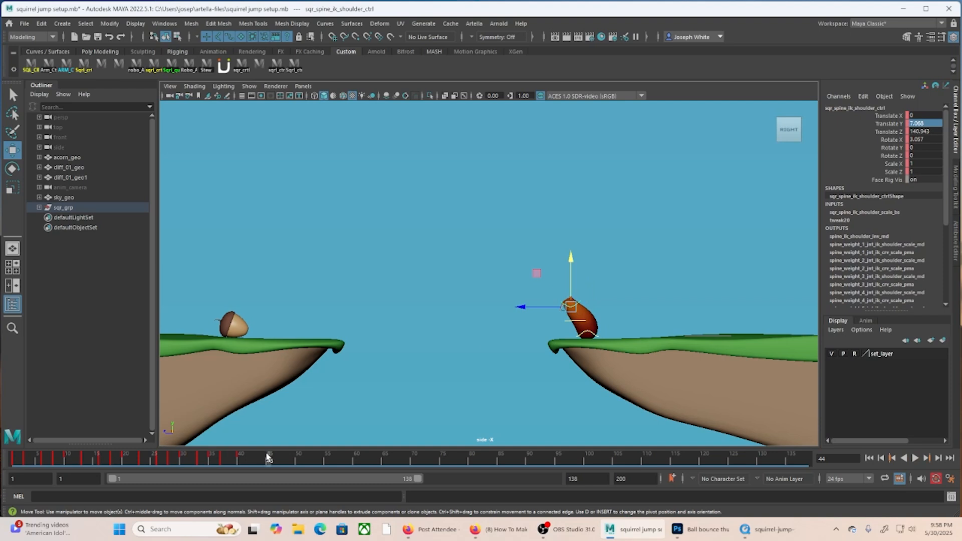
mouse_move(270, 457)
mouse_down()
mouse_move(243, 458)
mouse_move(256, 460)
mouse_up()
key(s)
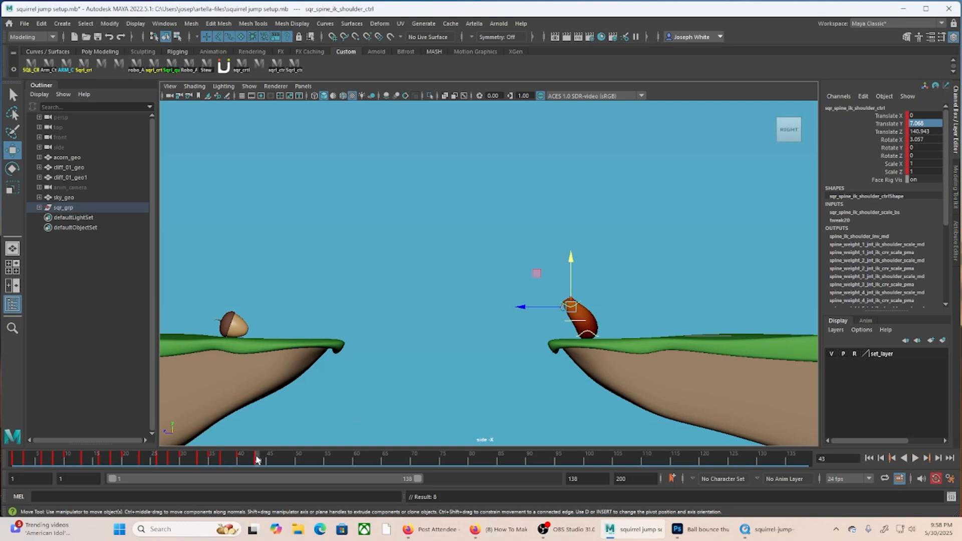
At frame 46, squash the squirrel by moving the shoulder control to about Y -12.6, Z 122.8, and key the shoulder and hip controls.
drag(258, 460, 275, 461)
drag(570, 306, 592, 330)
key(s)
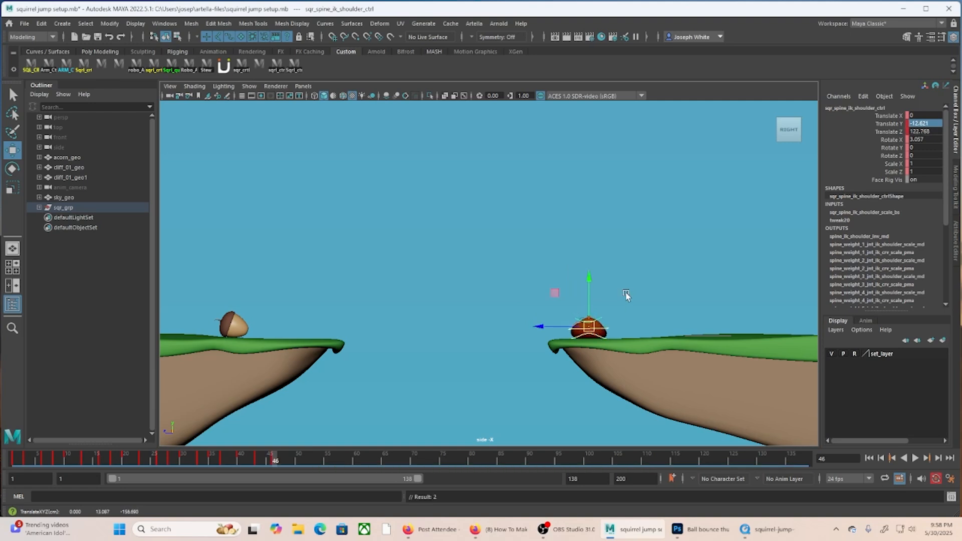
key(s)
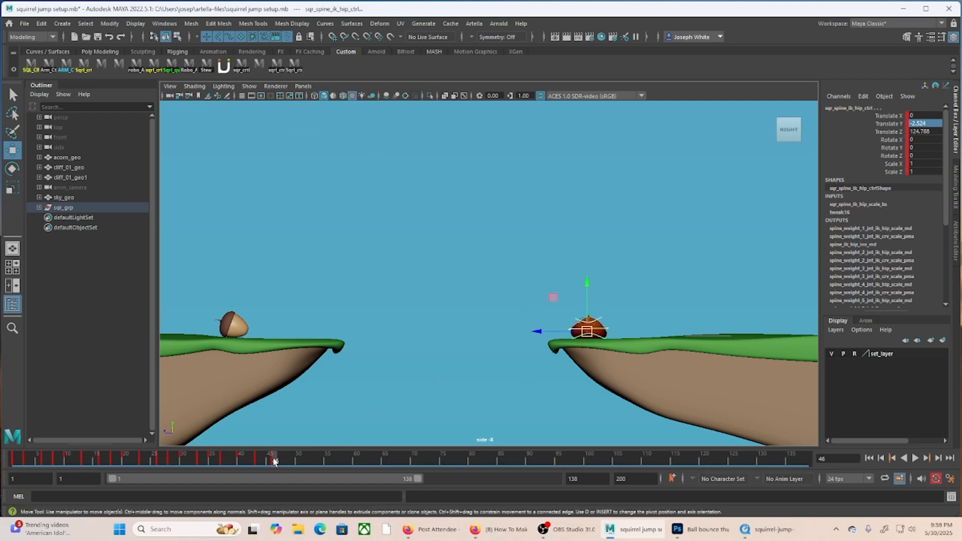
At frame 52, stretch the squirrel by moving the shoulder control to about Y 14.1, Z 140.9, and key the shoulder and hip controls.
key(alt+v)
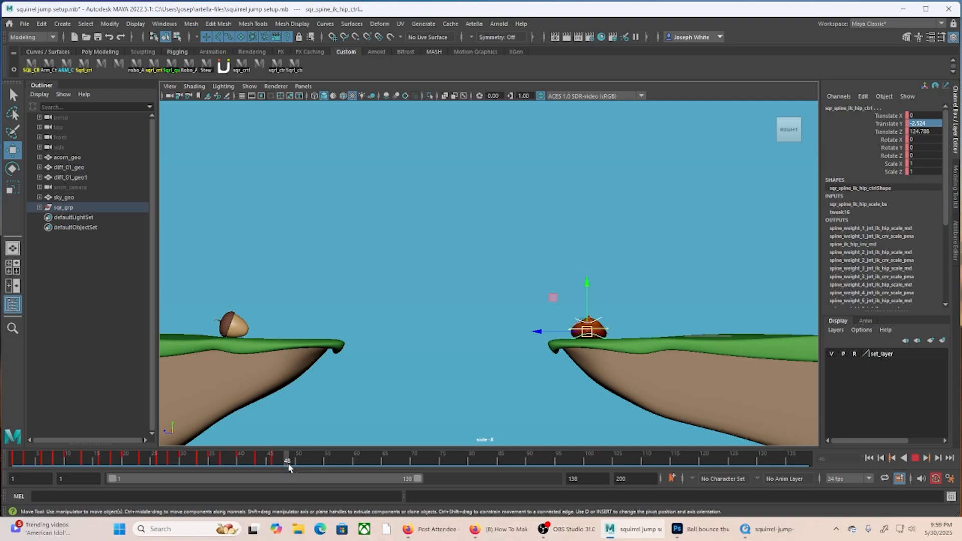
mouse_move(292, 469)
mouse_down()
mouse_move(276, 469)
mouse_move(301, 465)
mouse_up()
key(alt+v)
key(alt+v)
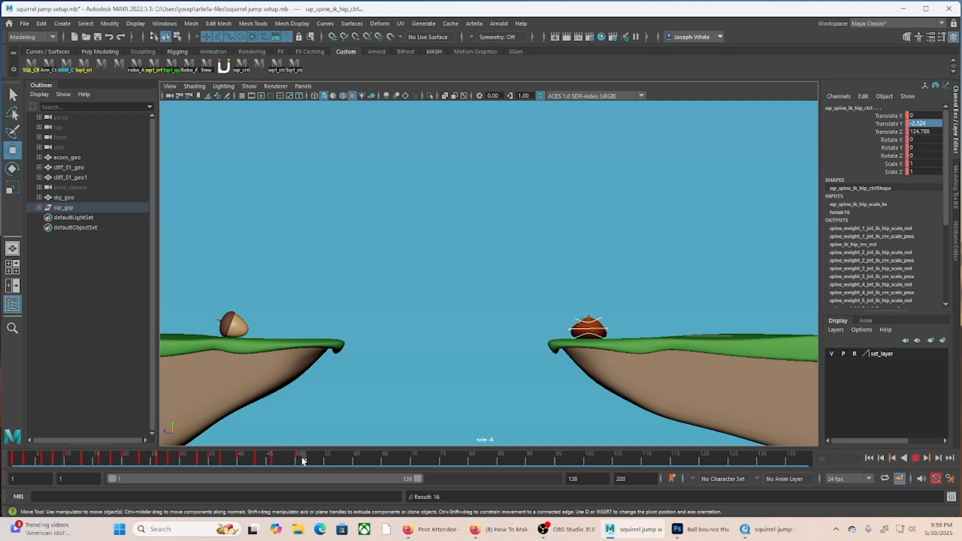
key(alt+v)
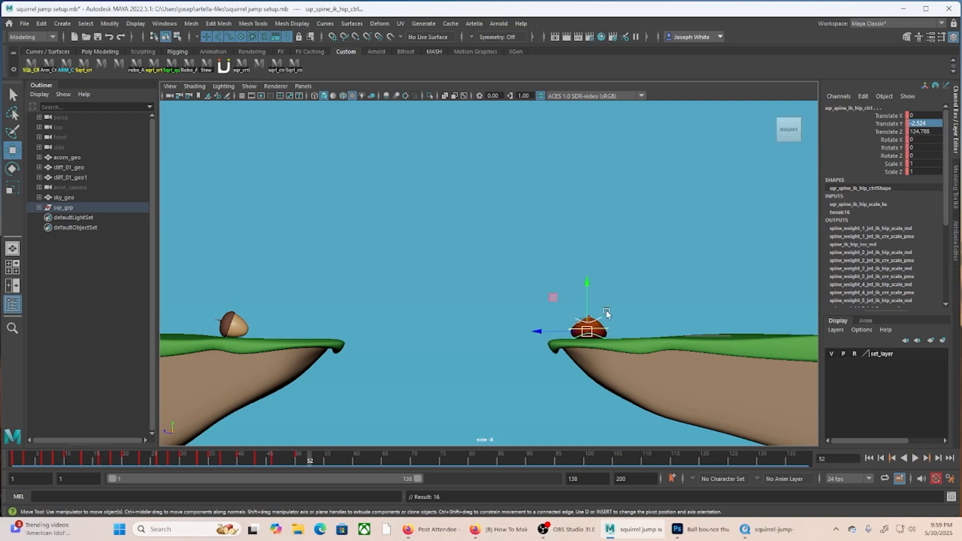
click(597, 323)
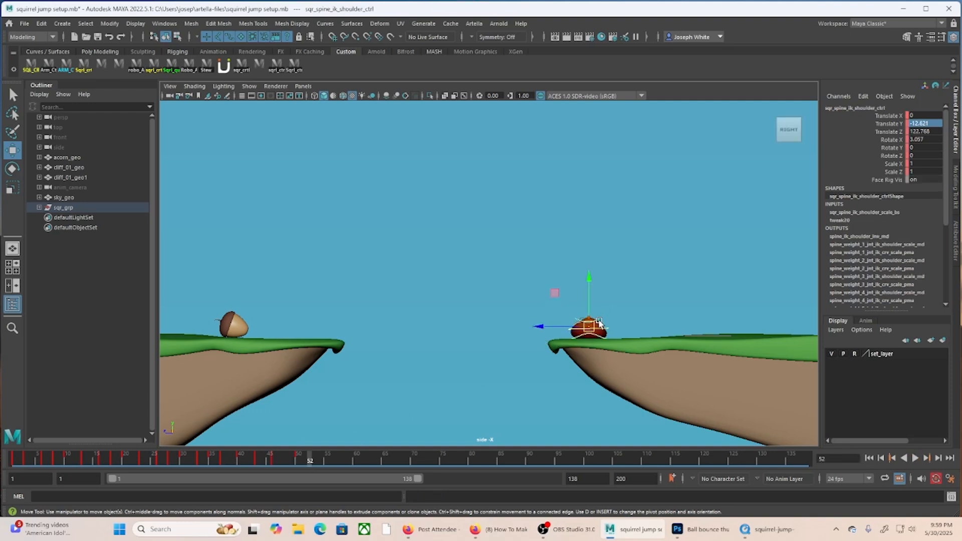
drag(595, 325, 575, 298)
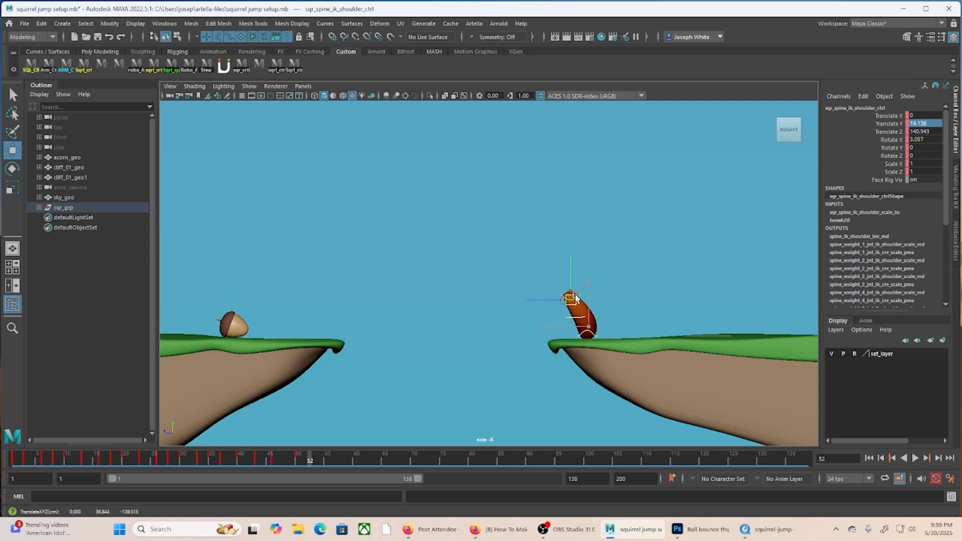
click(593, 333)
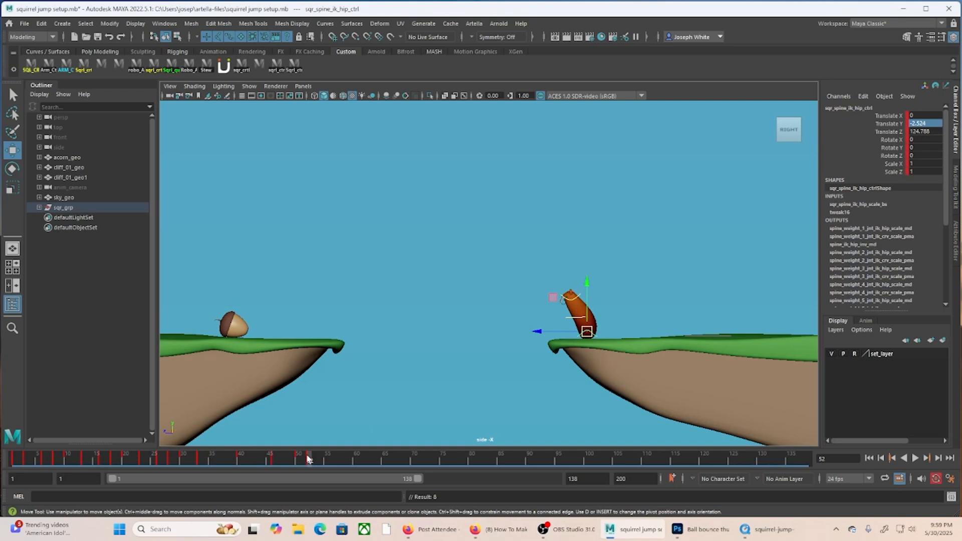
At frame 58, raise the hip and shoulder controls together over the gap, placing the shoulder at about Y 82.8, Z 258.6, and key them.
mouse_move(309, 459)
mouse_down()
mouse_move(258, 448)
mouse_move(327, 447)
mouse_move(309, 454)
mouse_move(331, 456)
mouse_move(317, 464)
mouse_up()
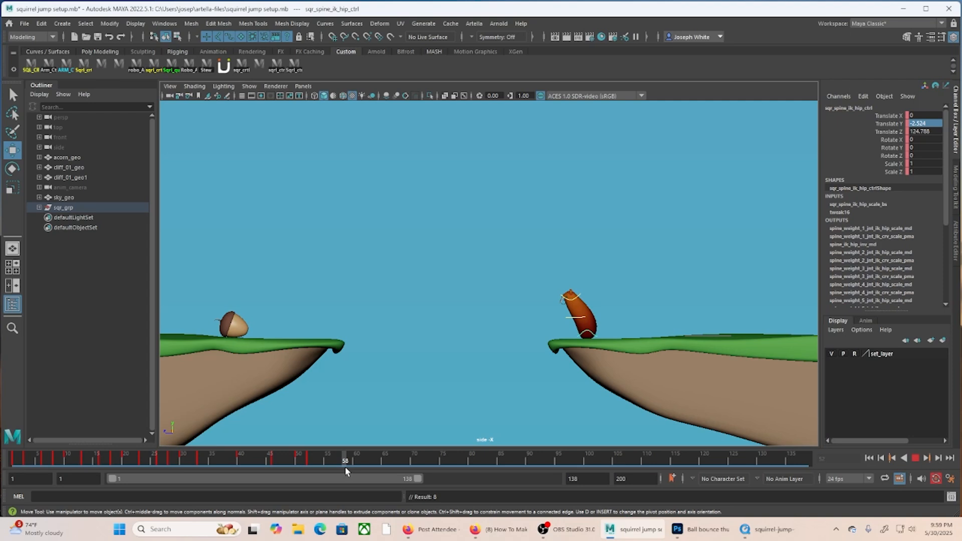
drag(346, 468, 345, 468)
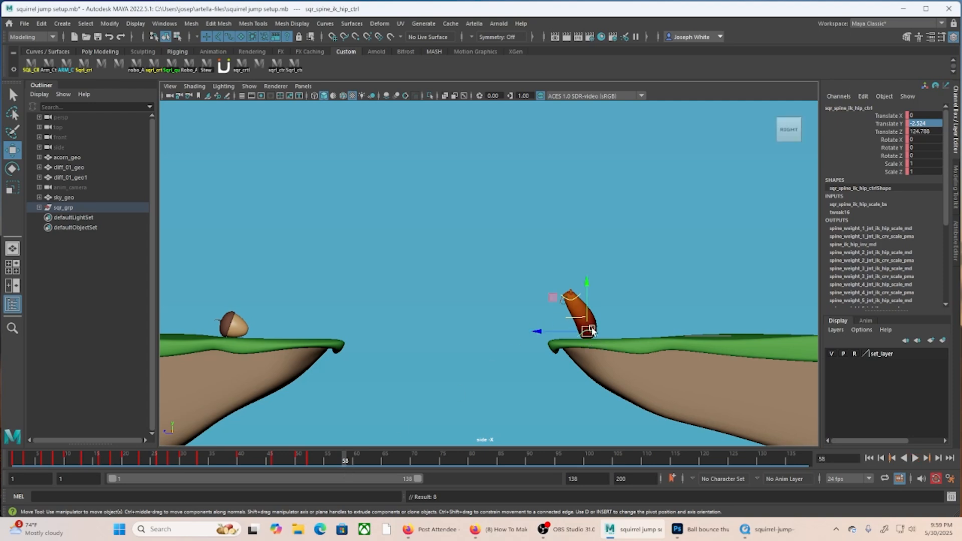
drag(592, 331, 592, 330)
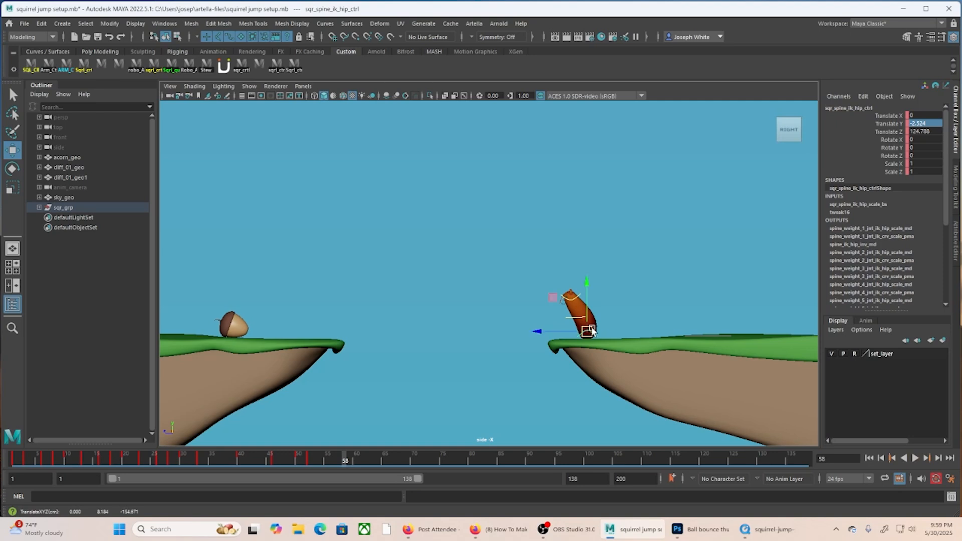
click(293, 74)
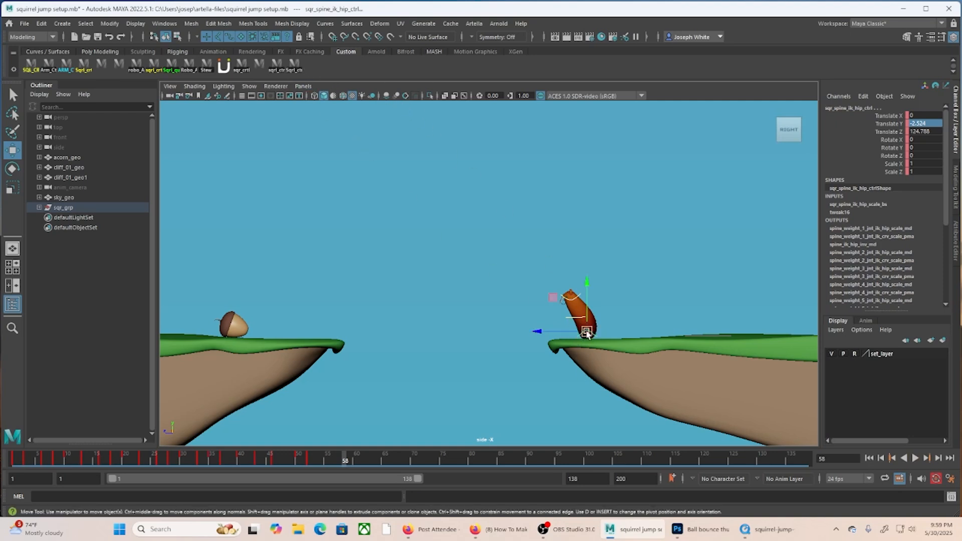
drag(589, 334, 461, 233)
key(s)
click(445, 217)
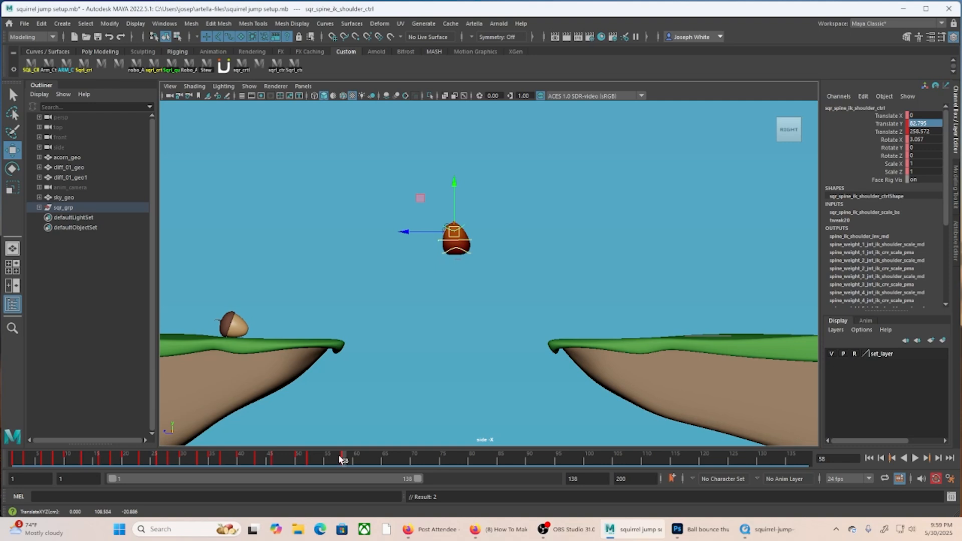
At frame 64, land the squirrel on the far cliff with the hip control at about Y -2, Z 390.8 and the shoulder at Y 7.1, Z 369.1.
key(alt+v)
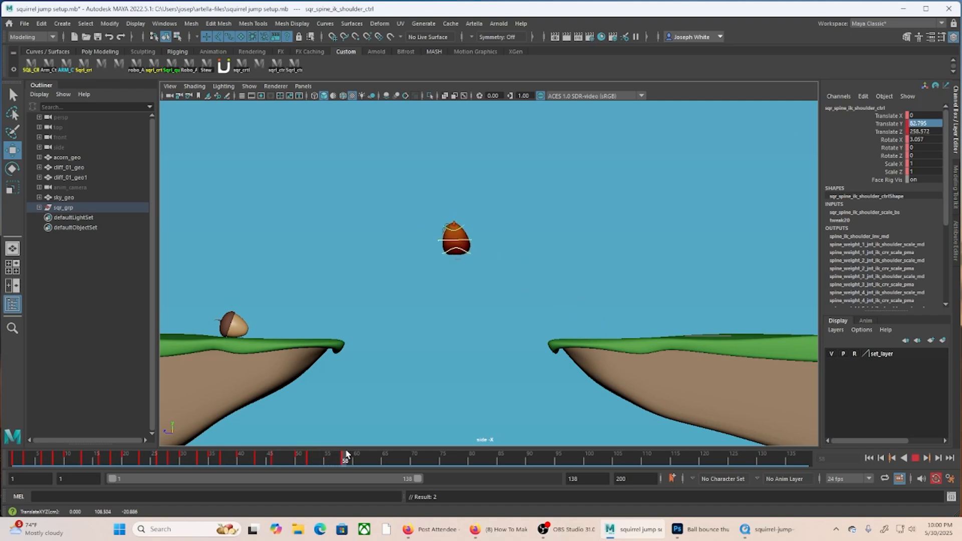
mouse_move(359, 452)
mouse_down()
mouse_move(343, 455)
mouse_move(363, 459)
mouse_move(310, 464)
mouse_move(360, 465)
mouse_up()
drag(378, 464, 378, 465)
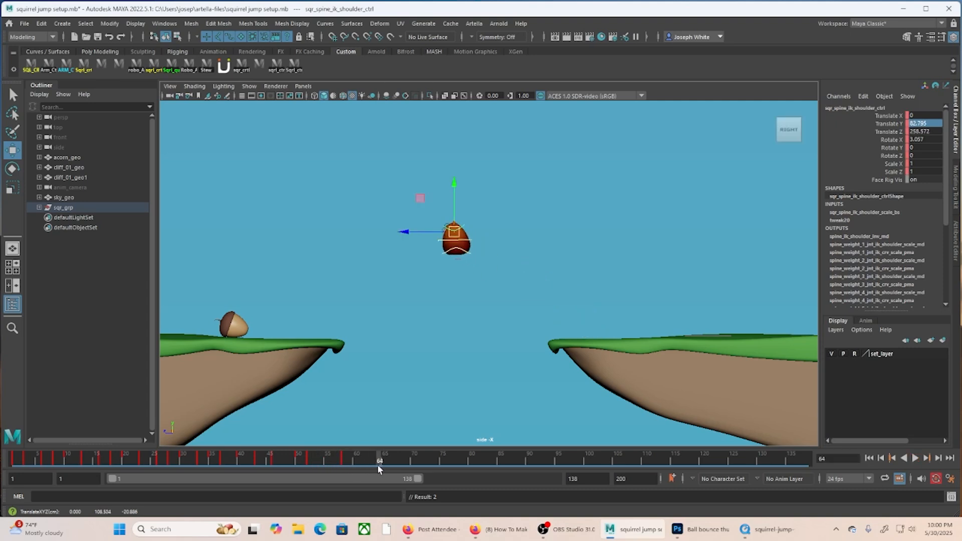
click(465, 253)
drag(459, 251, 326, 334)
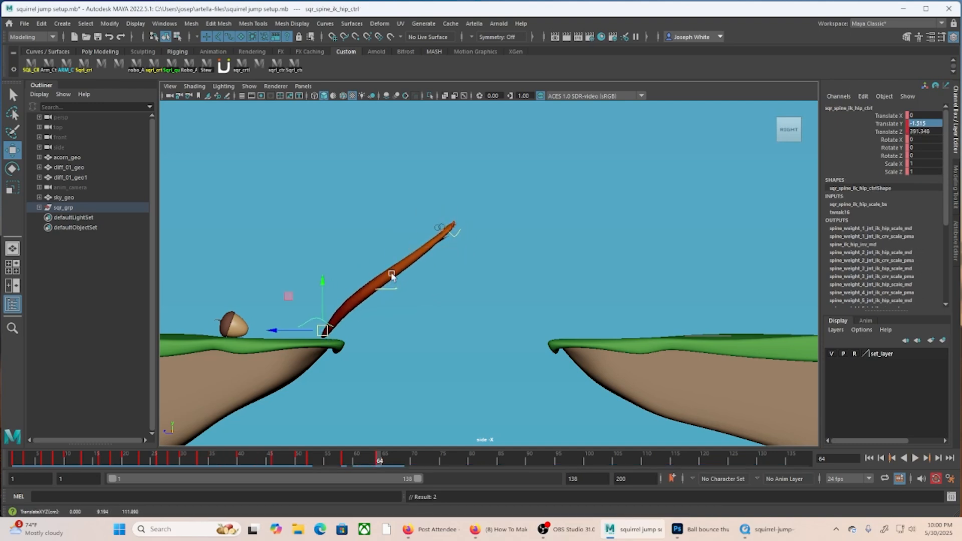
click(455, 232)
drag(456, 236, 346, 312)
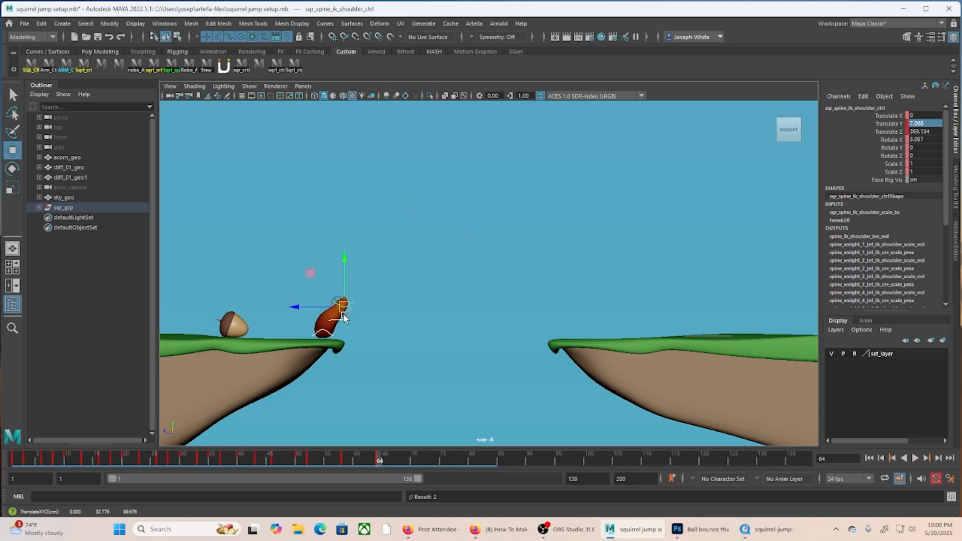
click(322, 331)
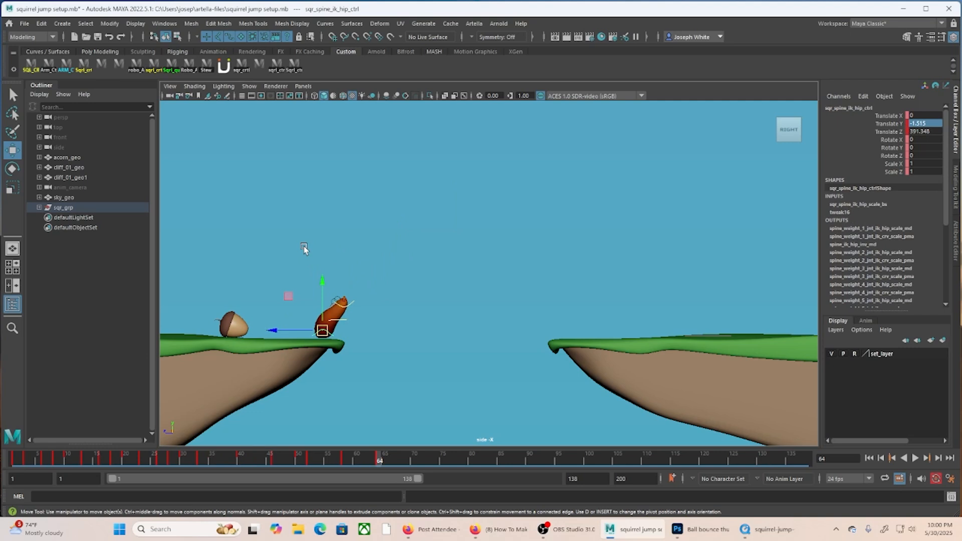
key(alt+Down)
key(alt+Right)
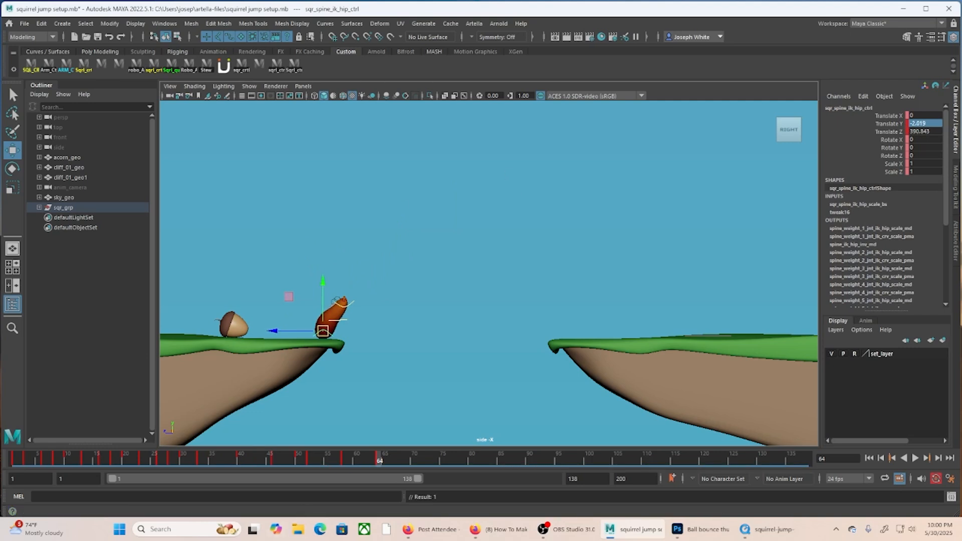
At frame 64, rotate the hip control to about X -20 and the shoulder control to about X -23.1 for the landing pose.
key(e)
drag(282, 311, 296, 300)
click(431, 300)
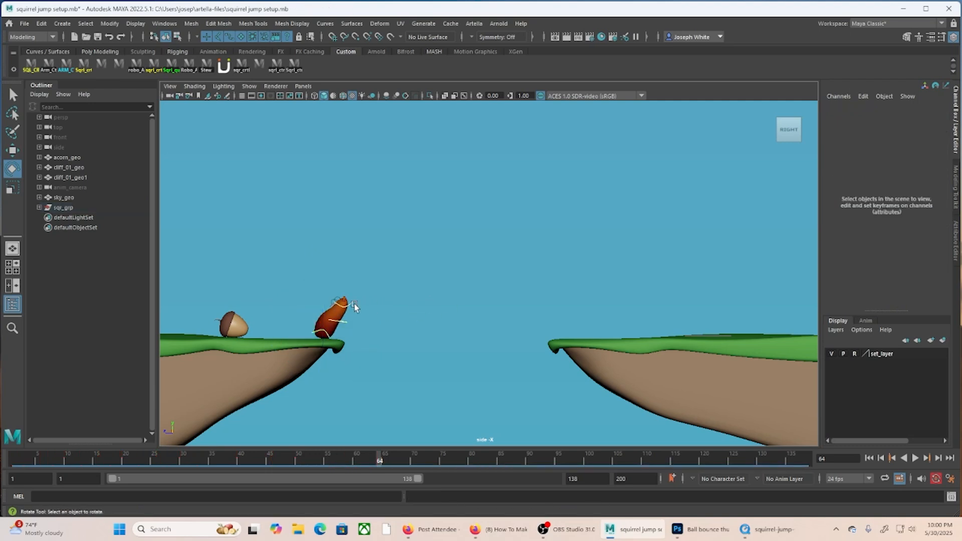
click(345, 303)
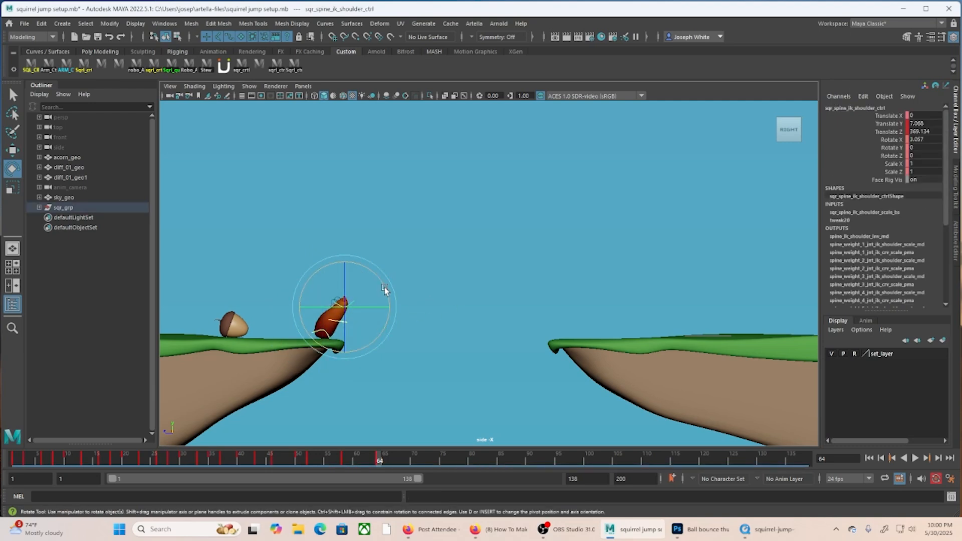
drag(384, 288, 383, 311)
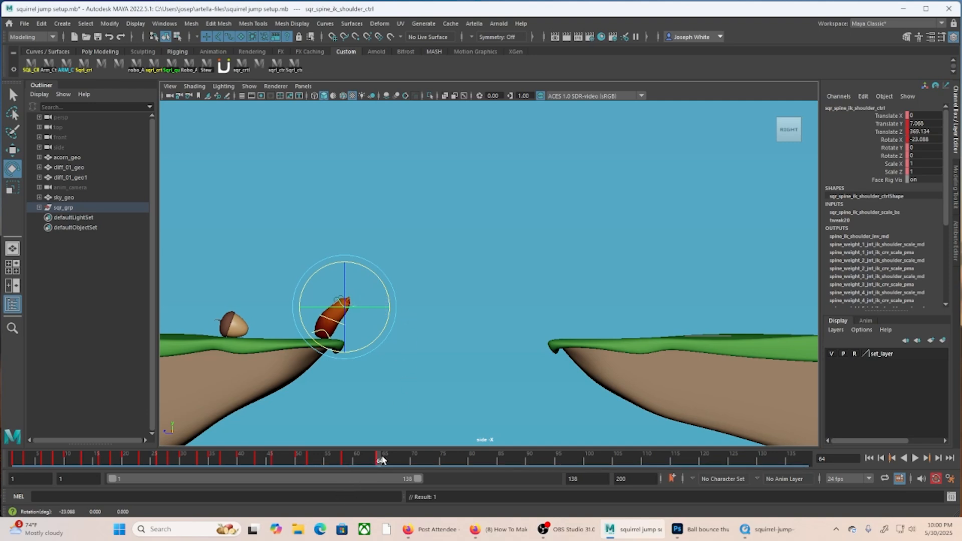
click(293, 64)
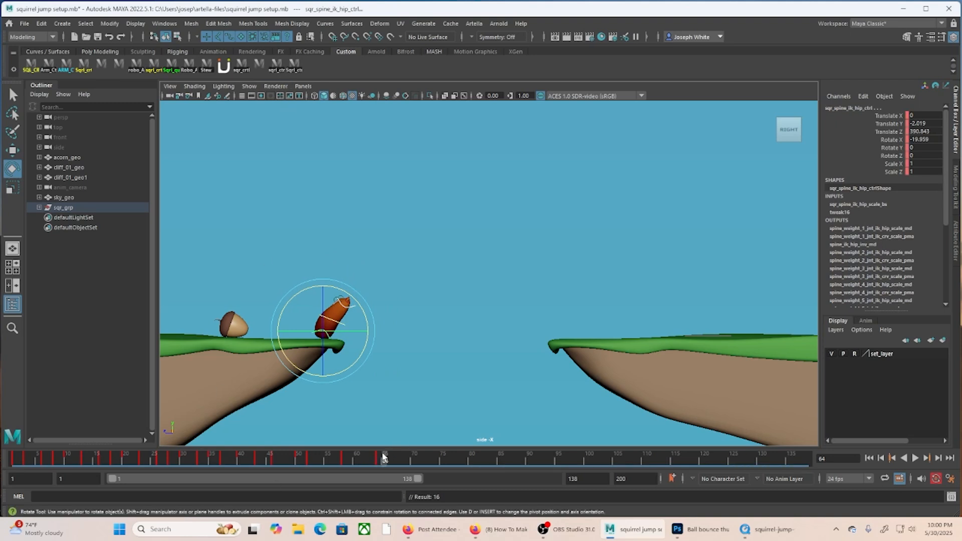
Create editable motion trails for the squirrel's hip and shoulder controls to show the arc of the leap.
drag(378, 460, 327, 464)
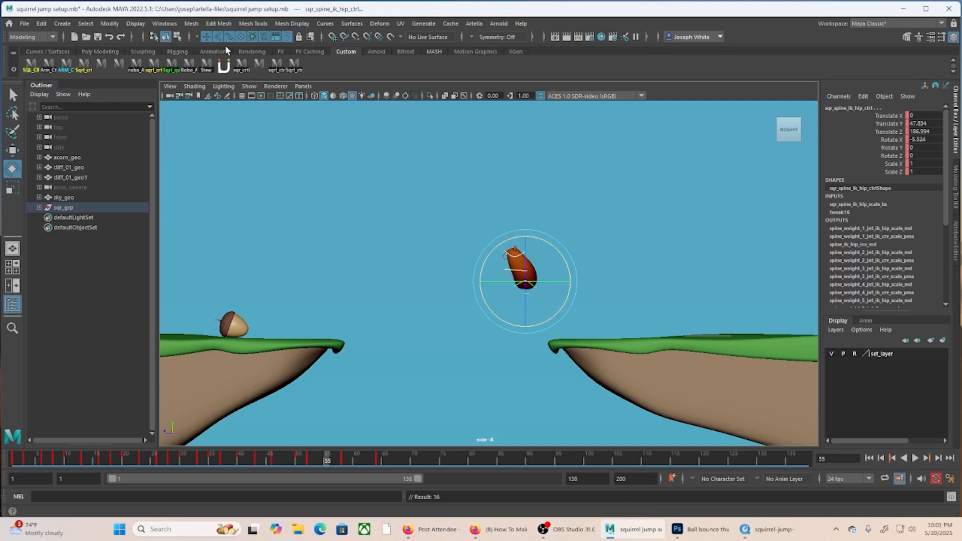
click(213, 53)
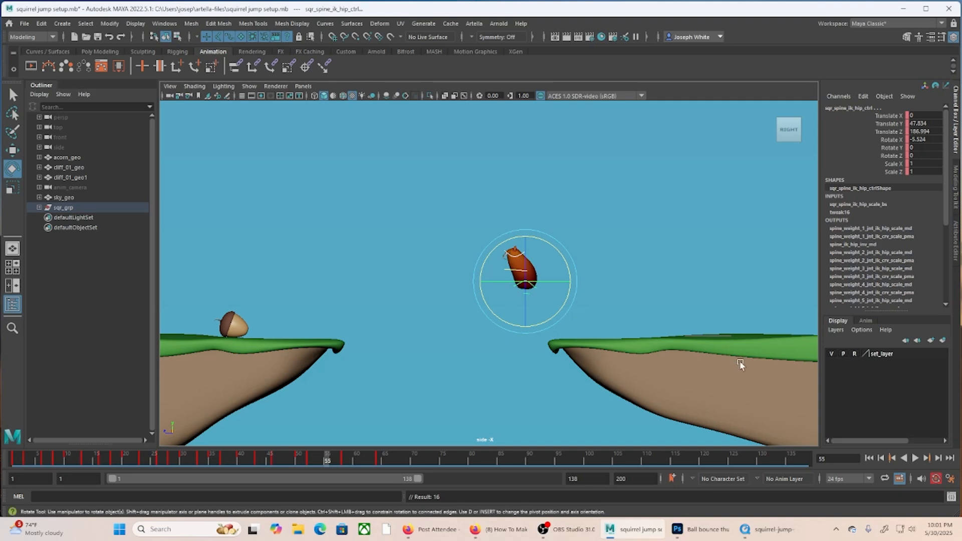
click(575, 301)
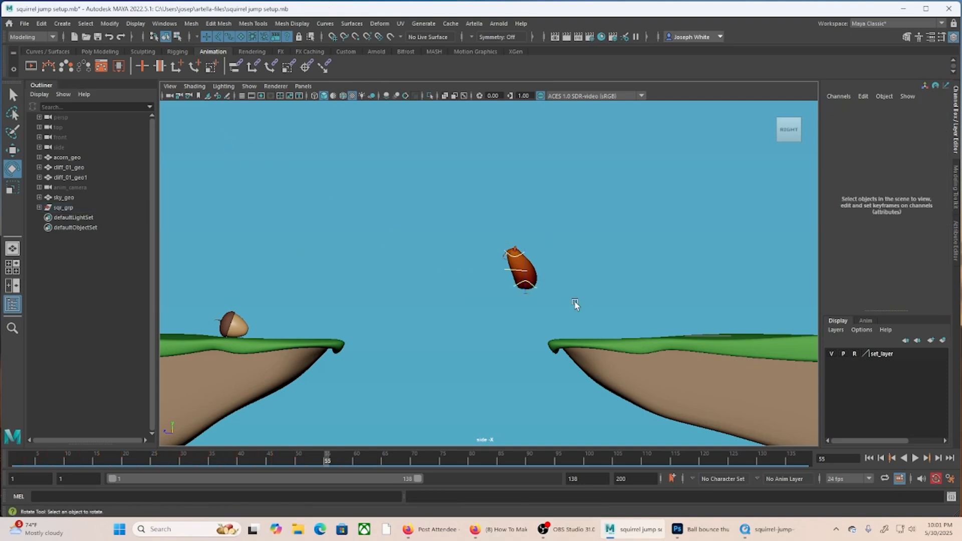
click(533, 286)
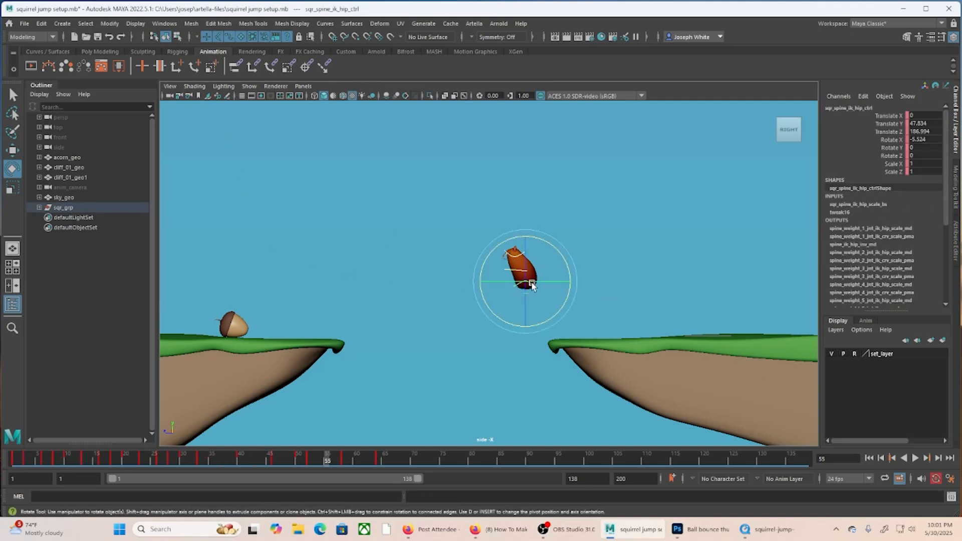
key(w)
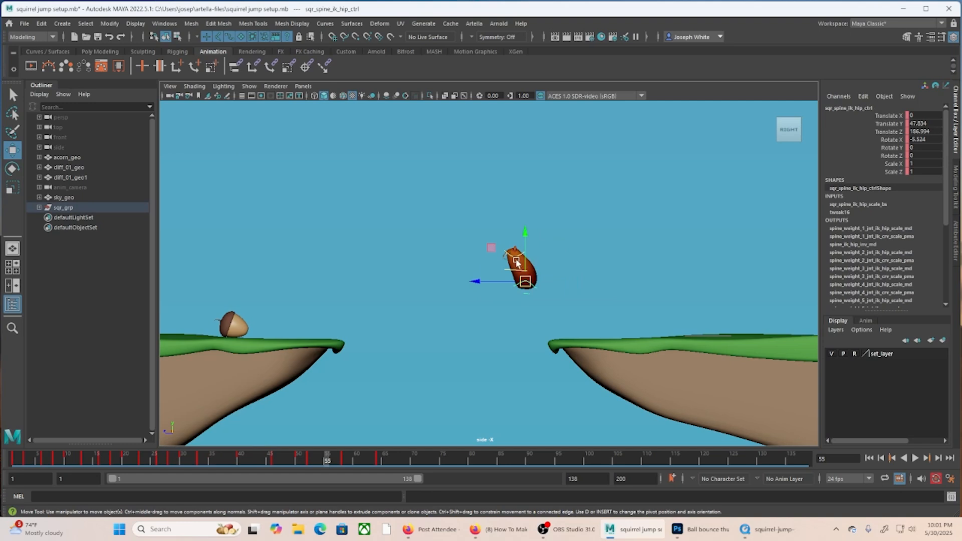
click(516, 257)
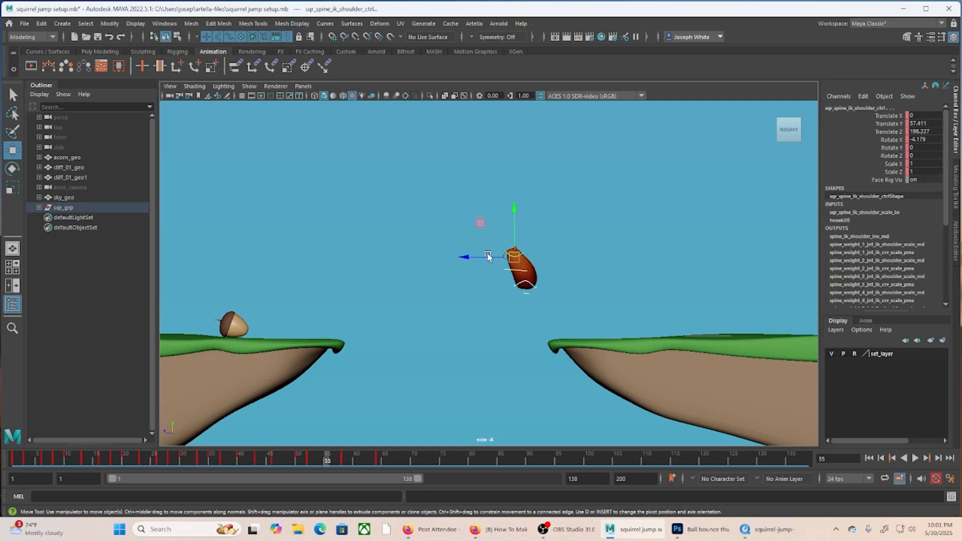
click(48, 67)
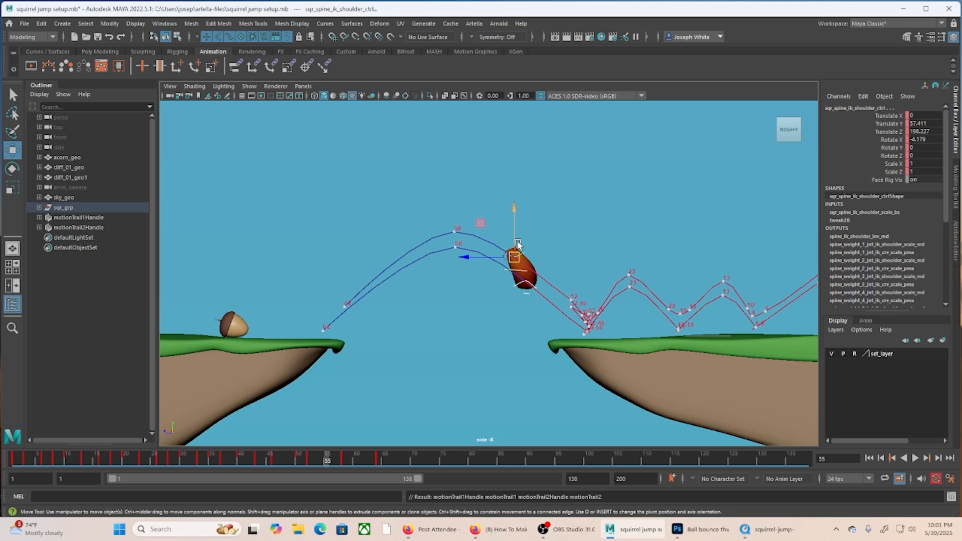
Round the leap's arc by raising both controls, bringing the shoulder to about Y 69.5 at frame 55 and Y 58.4 at frame 61.
drag(517, 244, 514, 220)
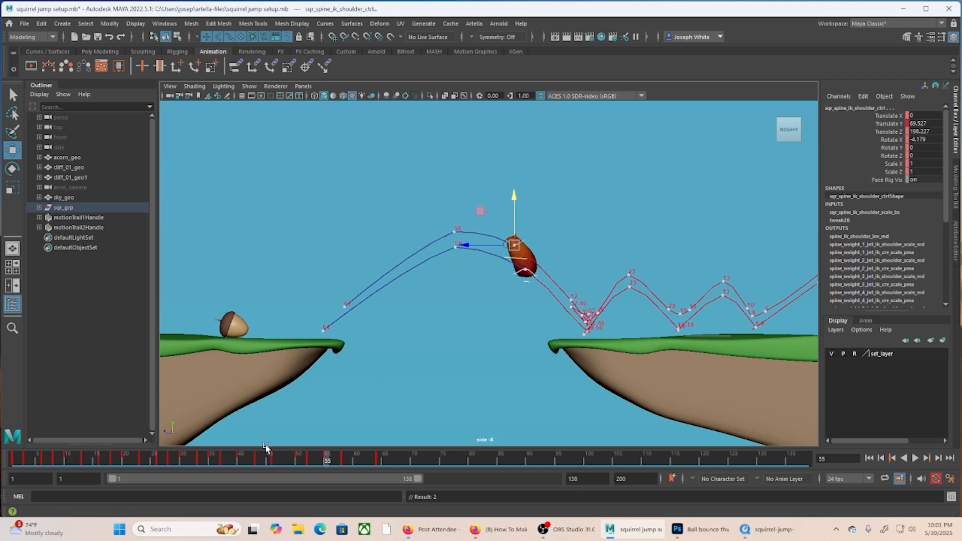
drag(327, 464, 361, 464)
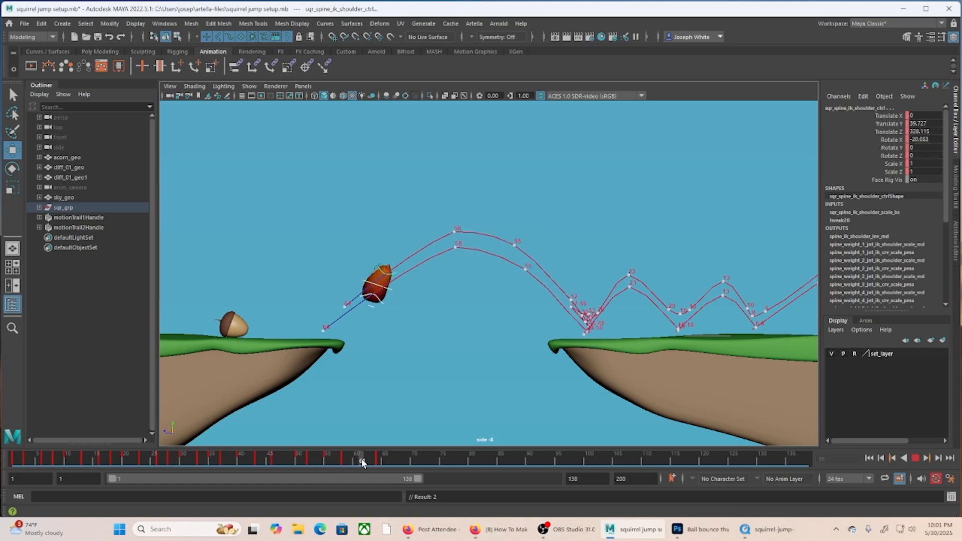
drag(385, 259, 385, 246)
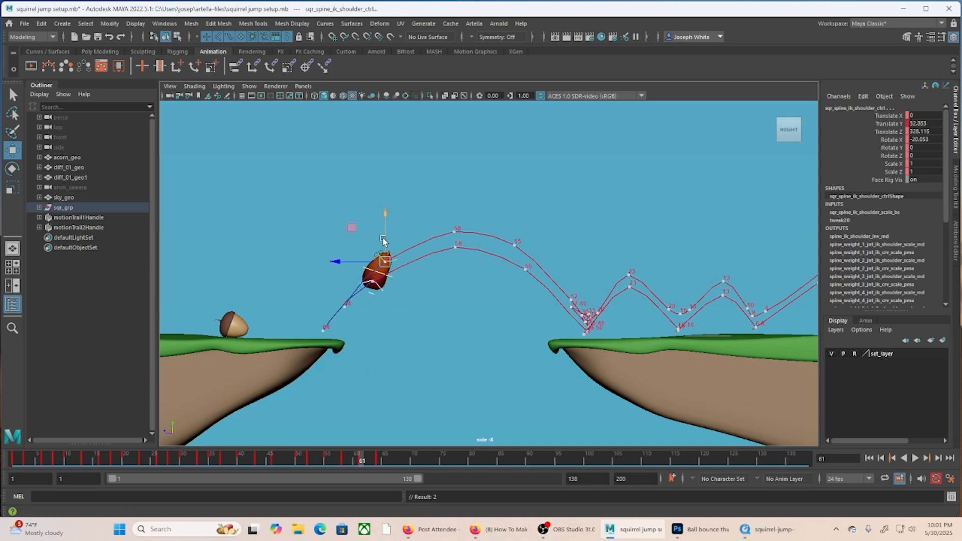
drag(384, 240, 387, 232)
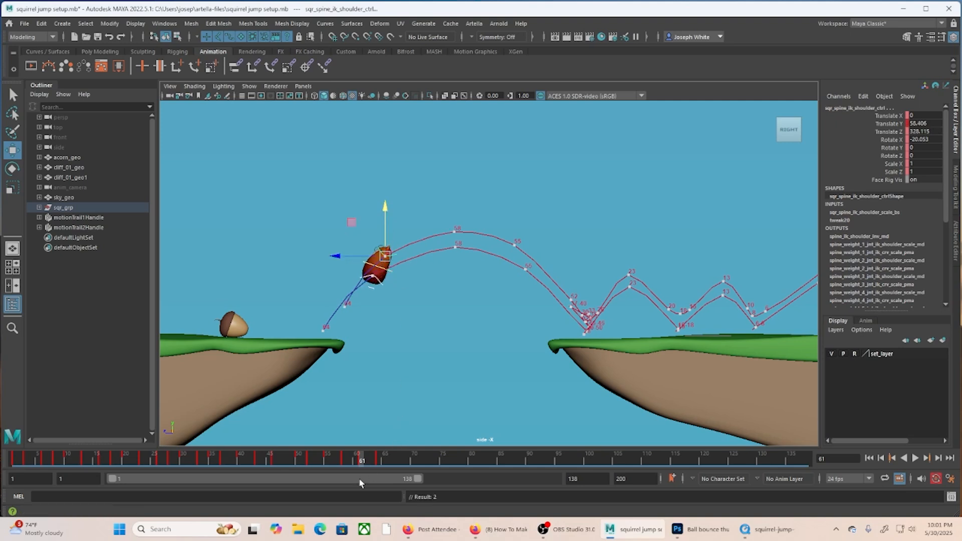
Play back the leap to check its arc, and delete the motion trails of both squirrel controls.
key(alt+v)
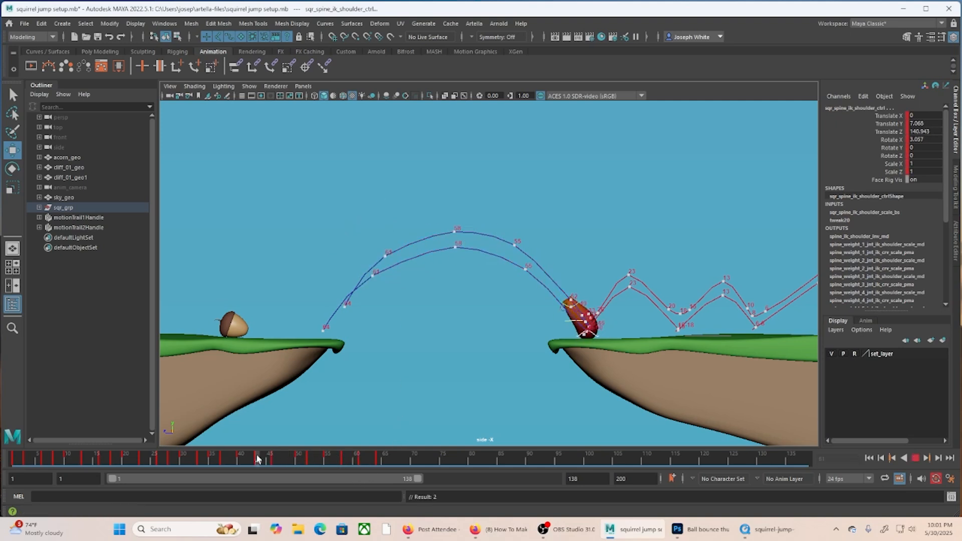
drag(232, 459, 380, 464)
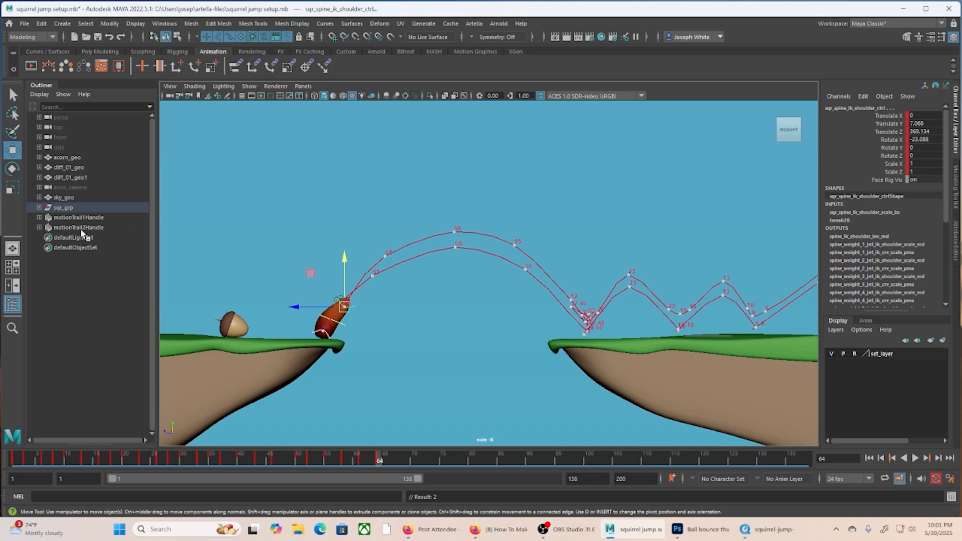
drag(82, 217, 86, 228)
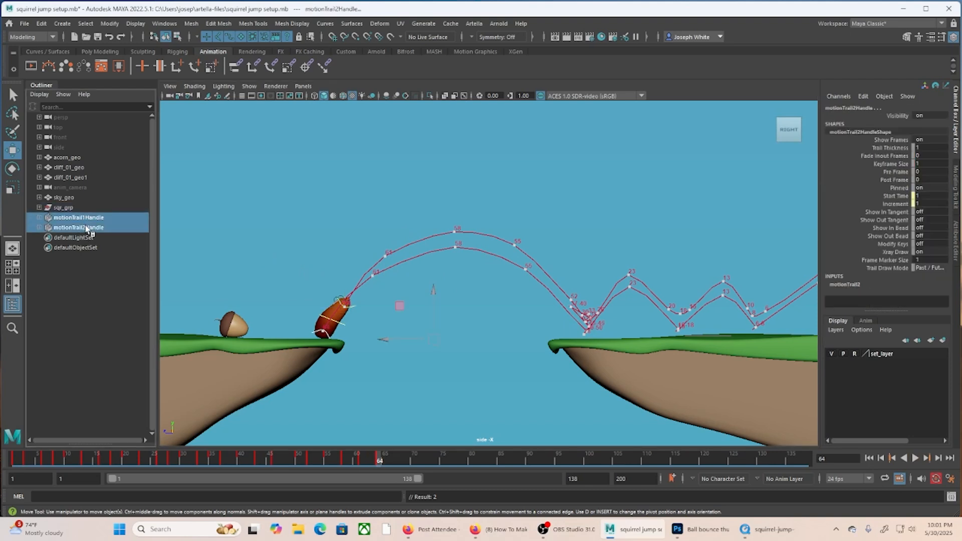
key(Delete)
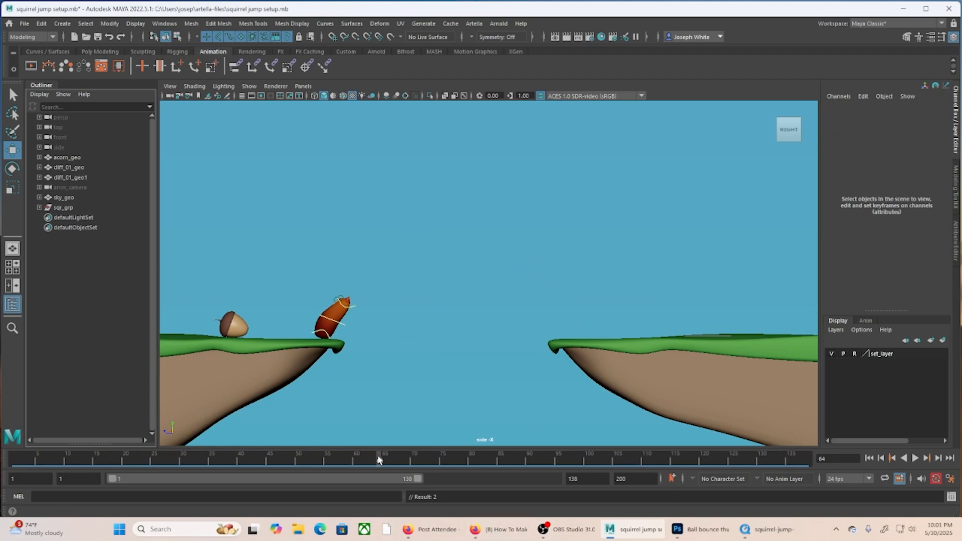
Play back the animation without the trails and examine the landing between frames 64 and 66.
key(alt+v)
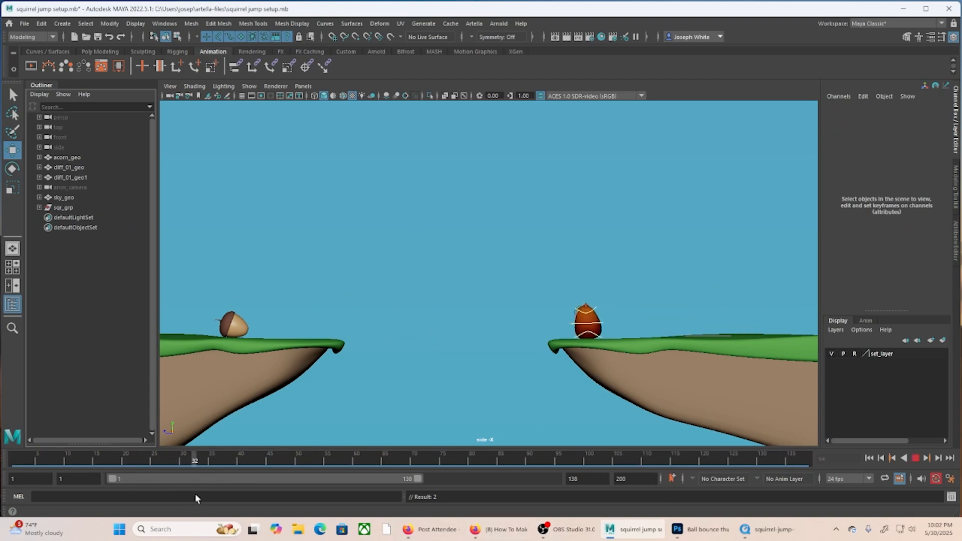
mouse_move(375, 518)
mouse_down()
mouse_move(432, 518)
mouse_move(34, 519)
mouse_move(466, 519)
mouse_move(77, 517)
mouse_move(437, 515)
mouse_move(365, 503)
mouse_move(387, 500)
mouse_up()
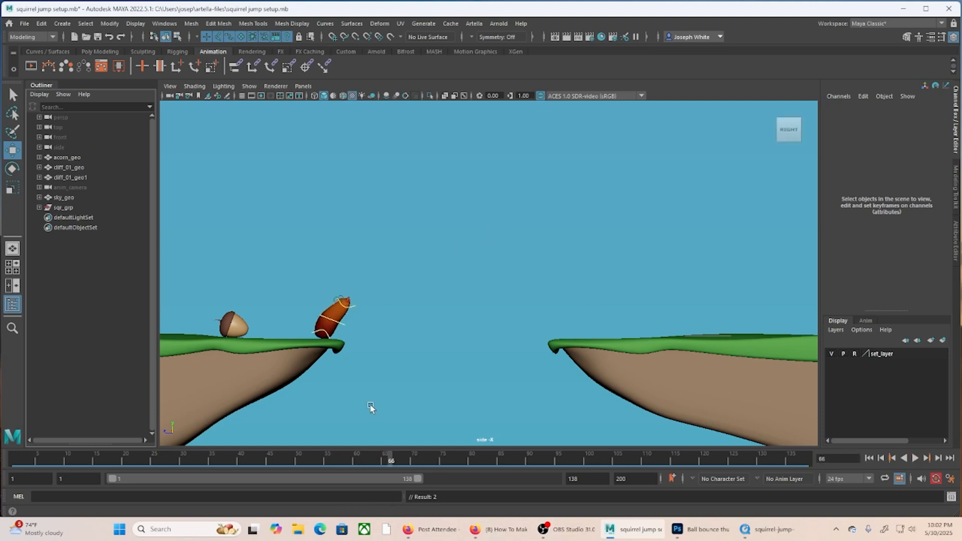
click(324, 334)
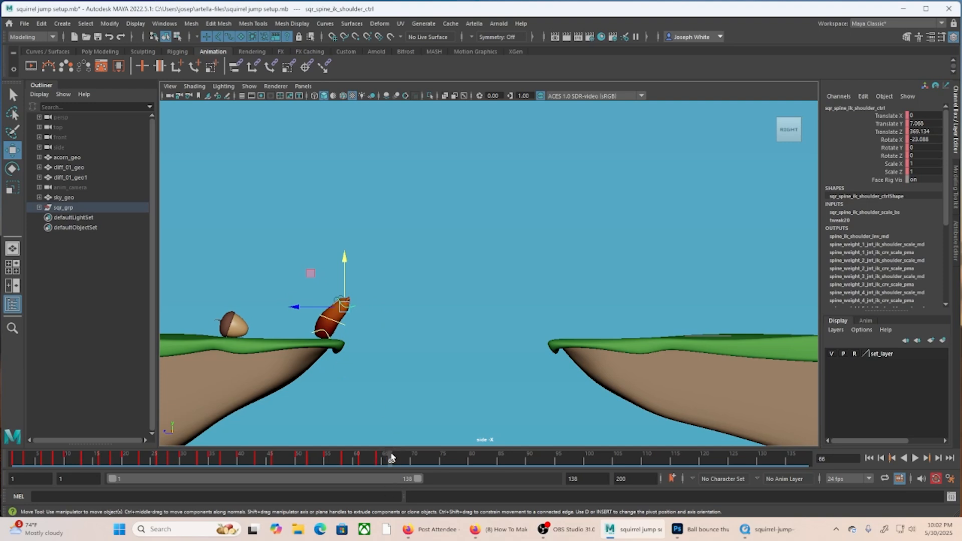
key(alt+v)
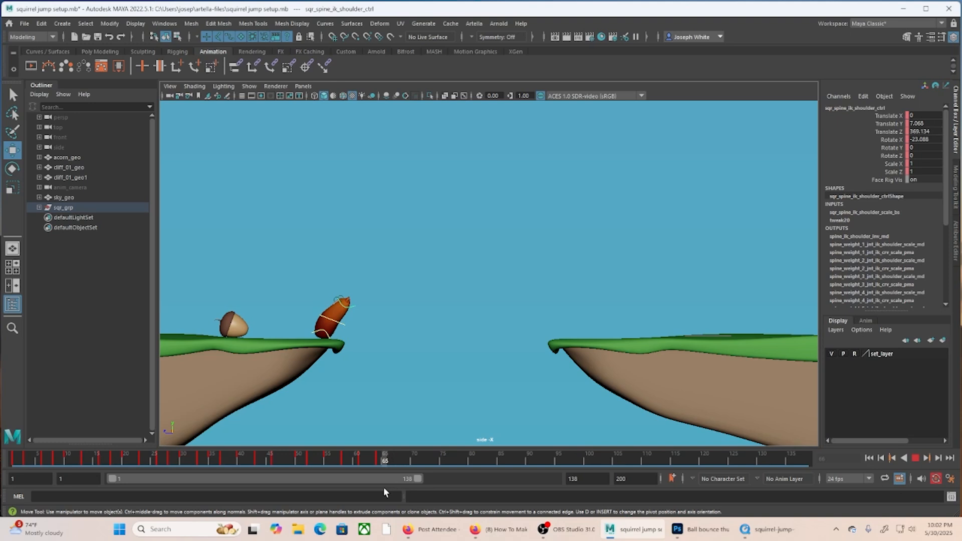
drag(383, 488, 392, 489)
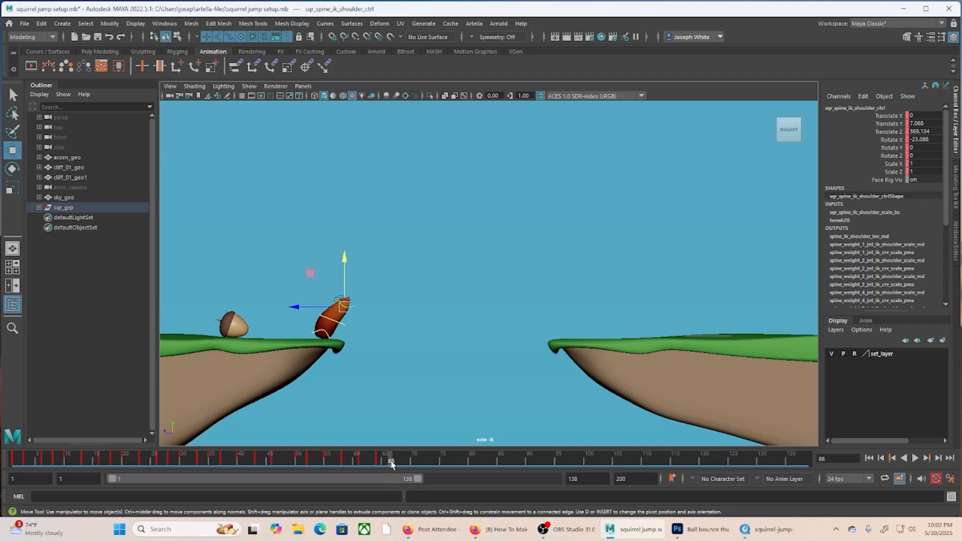
At frame 66, set the hip control's Rotate X to 0 and shift it to about Z 392.9.
click(323, 333)
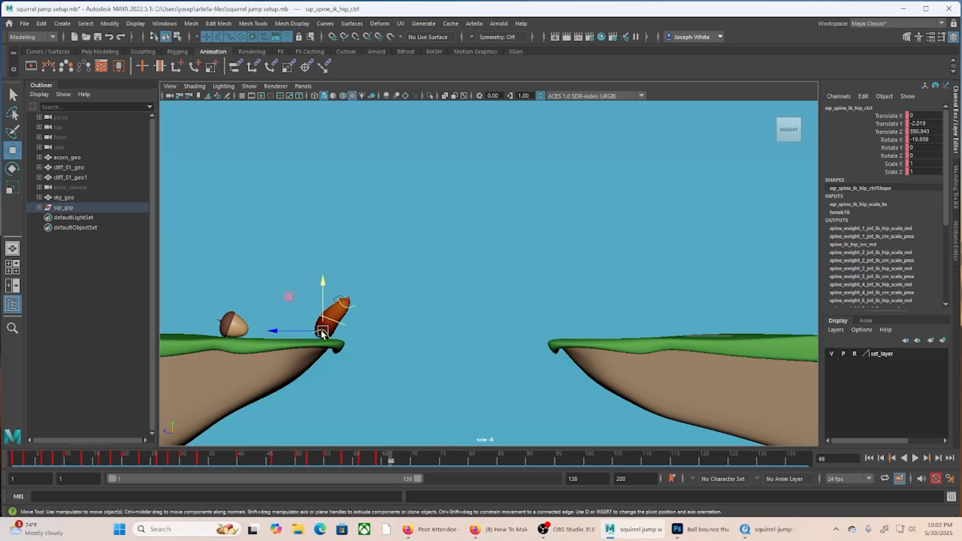
double_click(934, 140)
text(0)
key(Return)
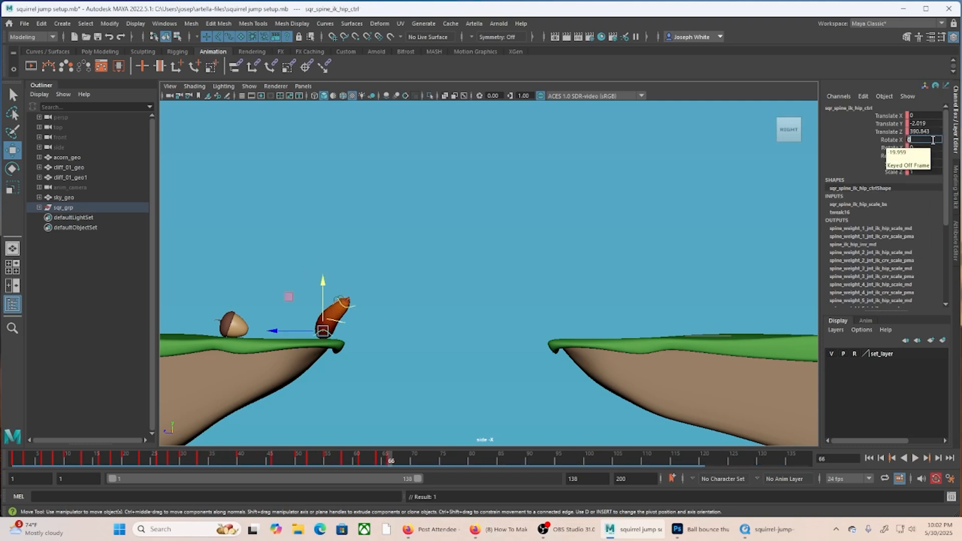
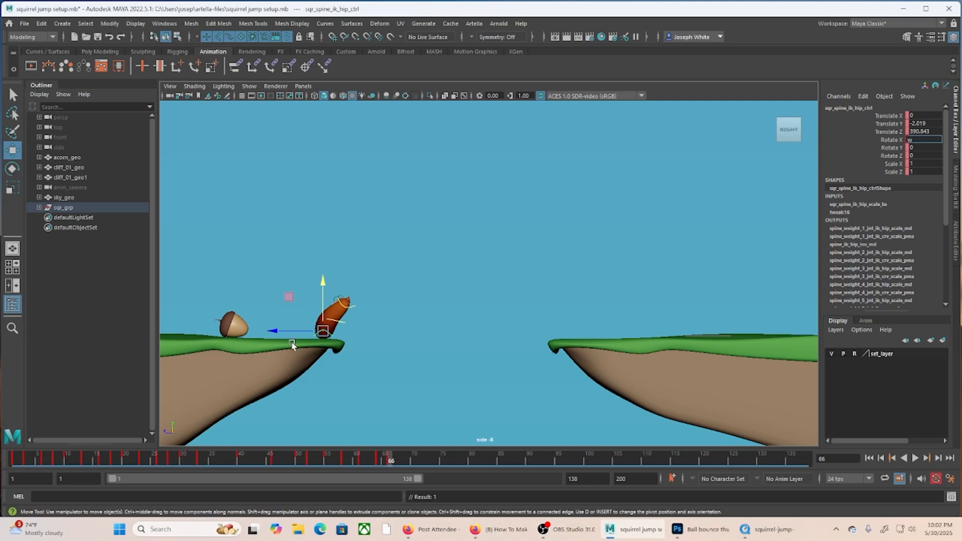
key(e)
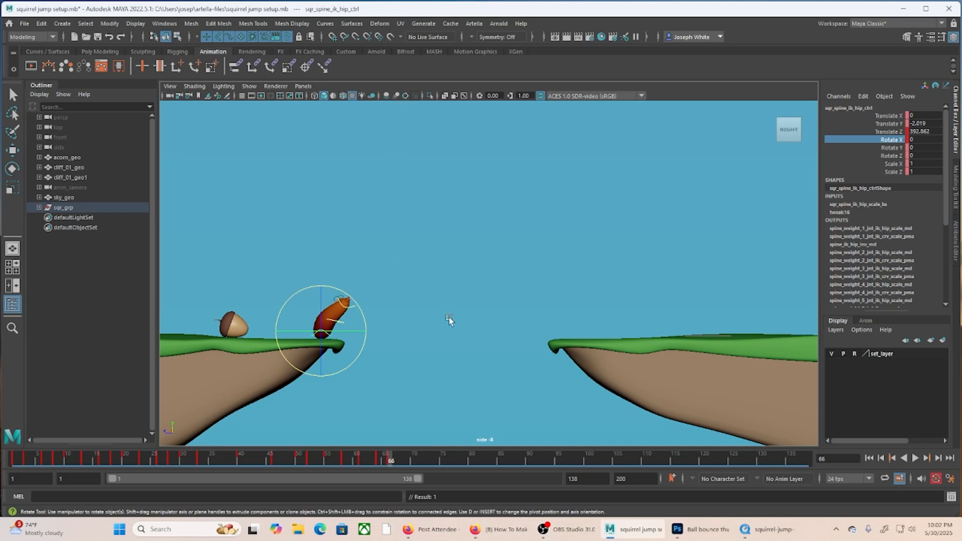
key(w)
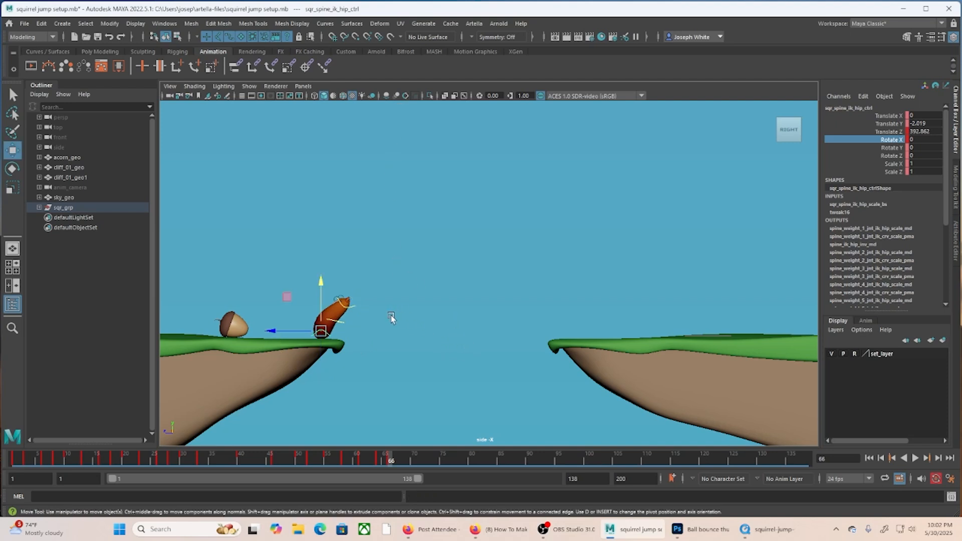
At frame 66, key the landing squash with the shoulder control at about Y -7.6, Z 392.9 and Rotate X about 7.
click(352, 308)
click(352, 308)
drag(338, 308, 322, 321)
key(e)
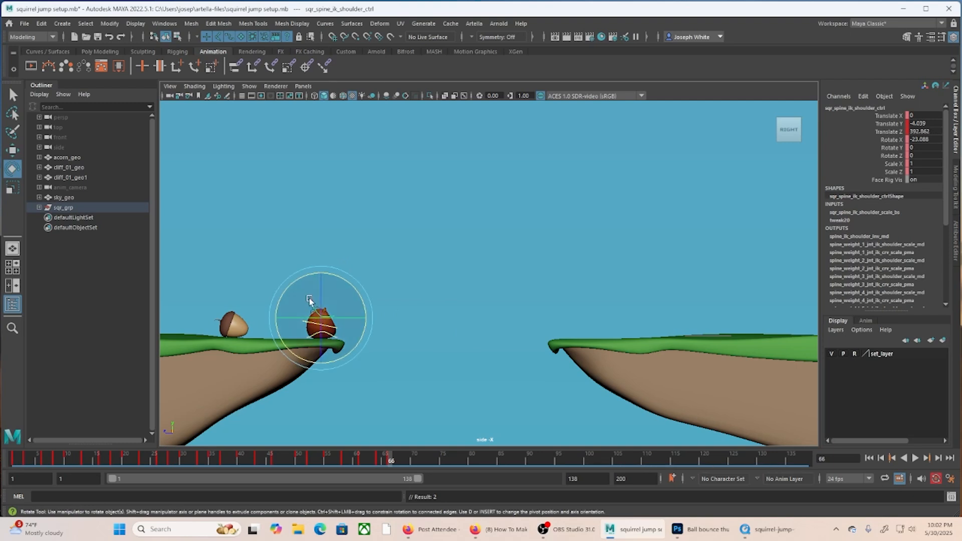
drag(291, 284, 286, 314)
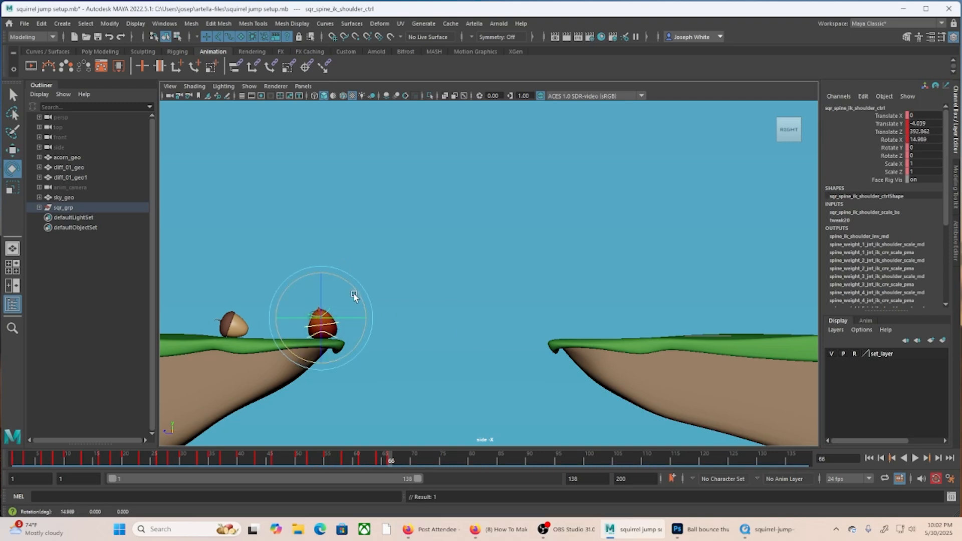
drag(358, 293, 323, 297)
key(s)
key(w)
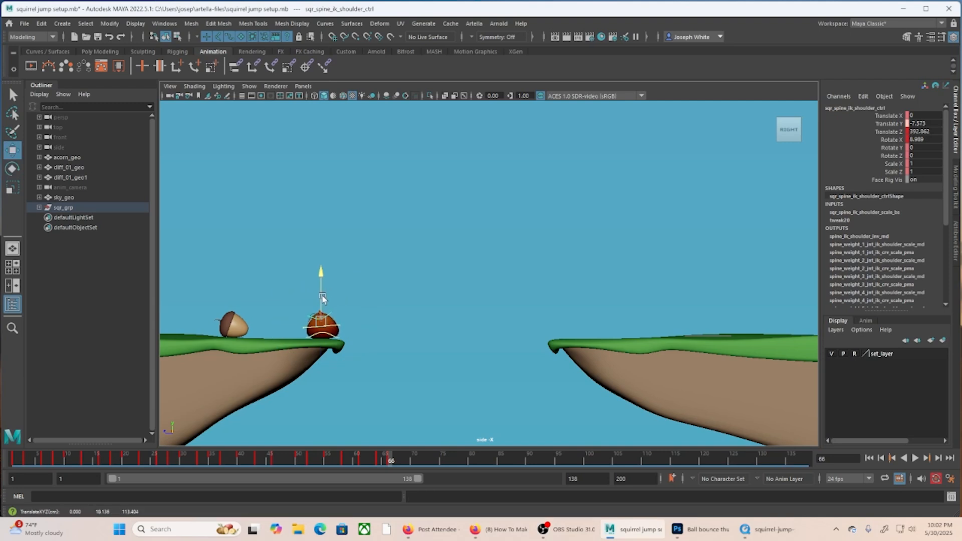
Play back and scrub the landing between frames 64 and 66 to examine the squash and the hip control's motion.
key(alt+v)
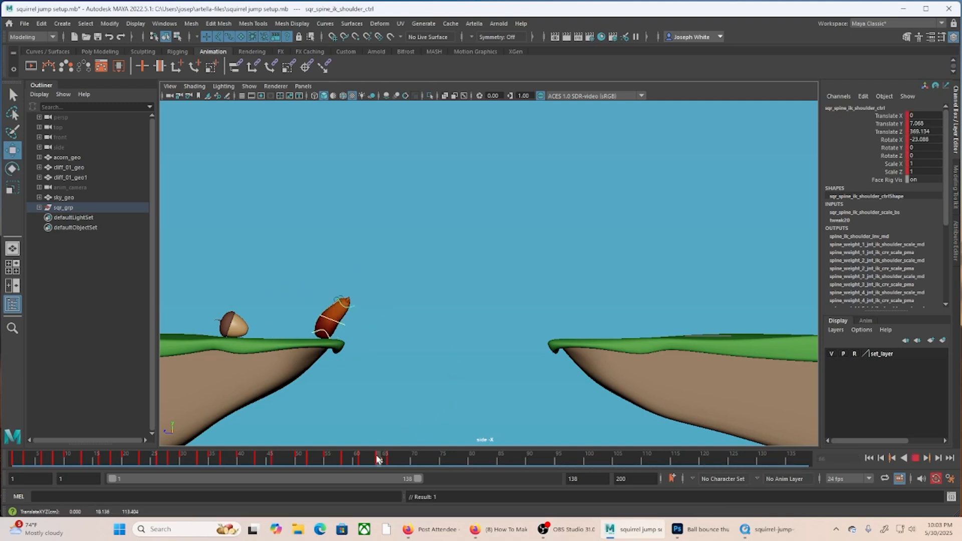
drag(398, 452, 389, 453)
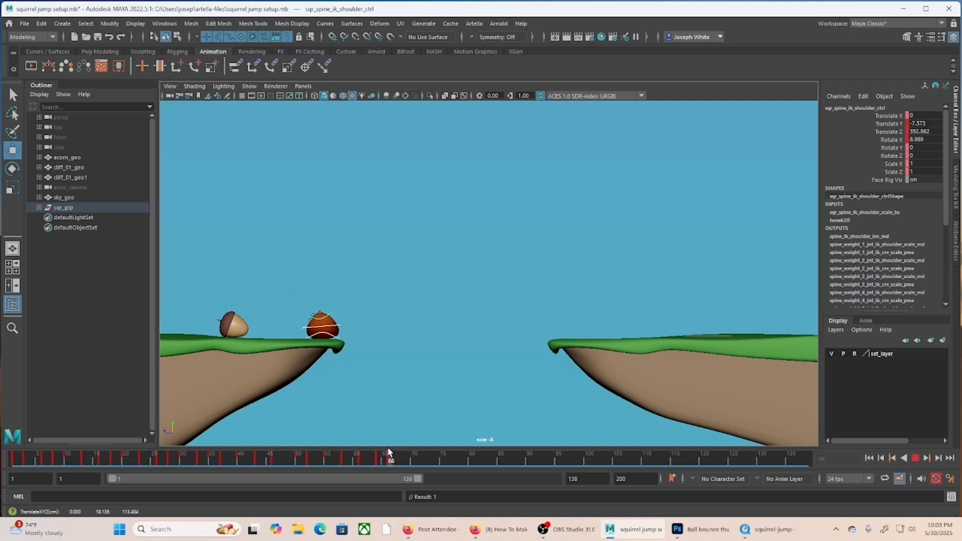
click(334, 336)
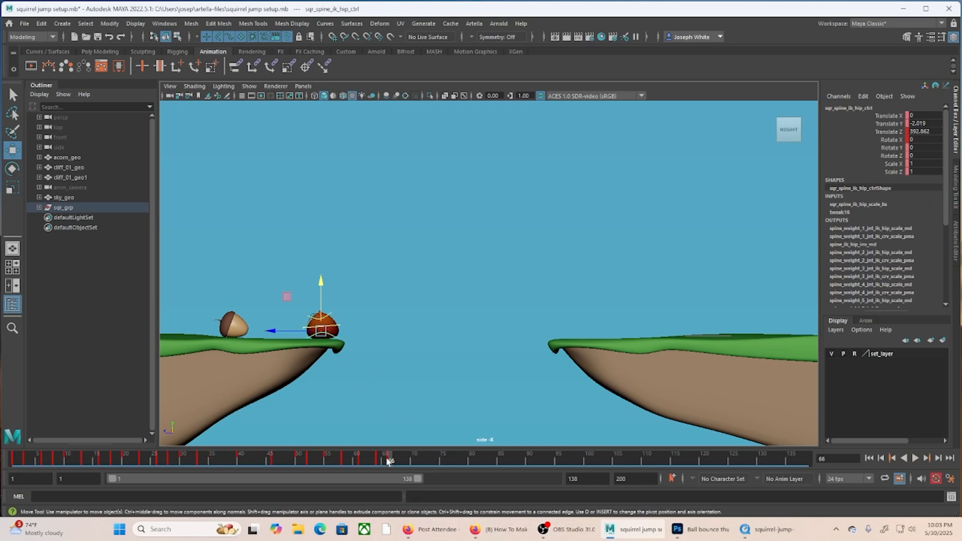
drag(388, 461, 385, 461)
key(alt+v)
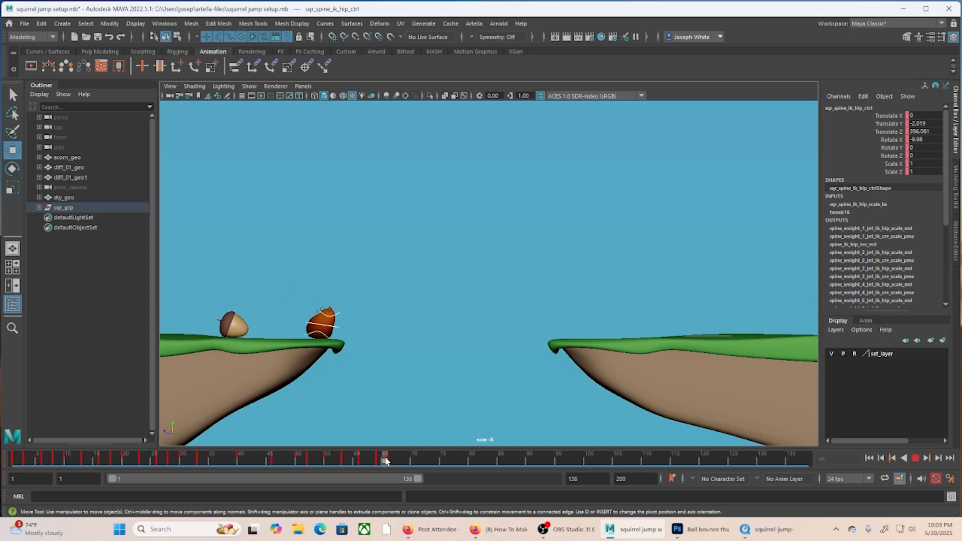
drag(385, 459, 390, 461)
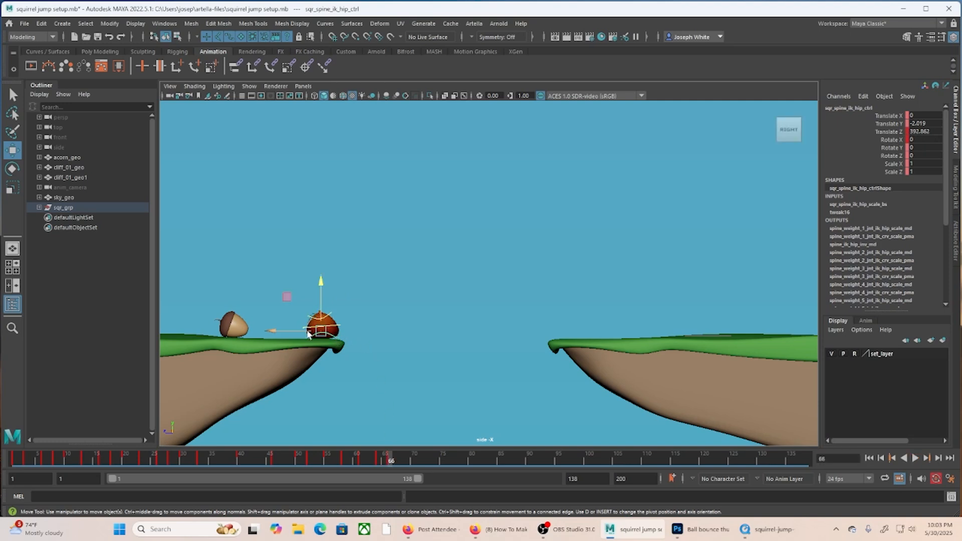
key(Left)
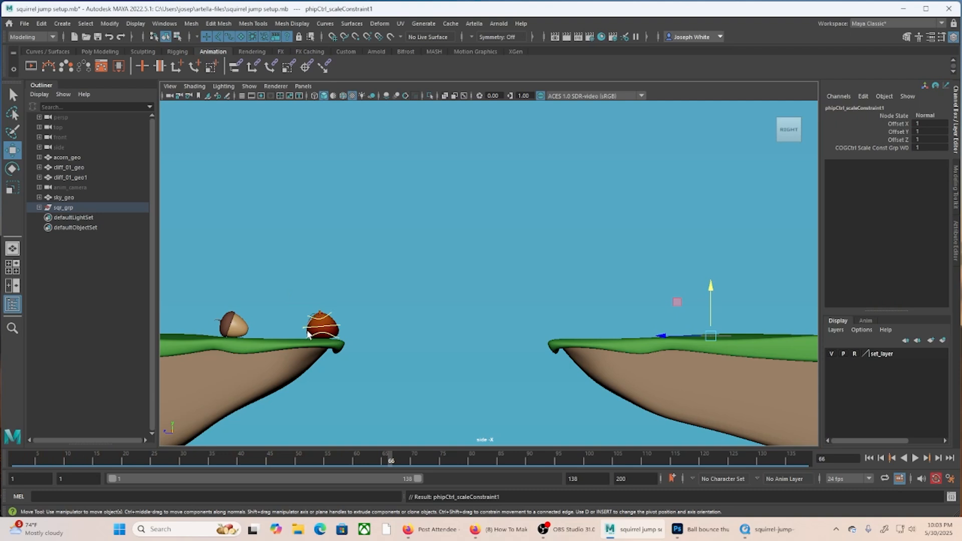
key(Right)
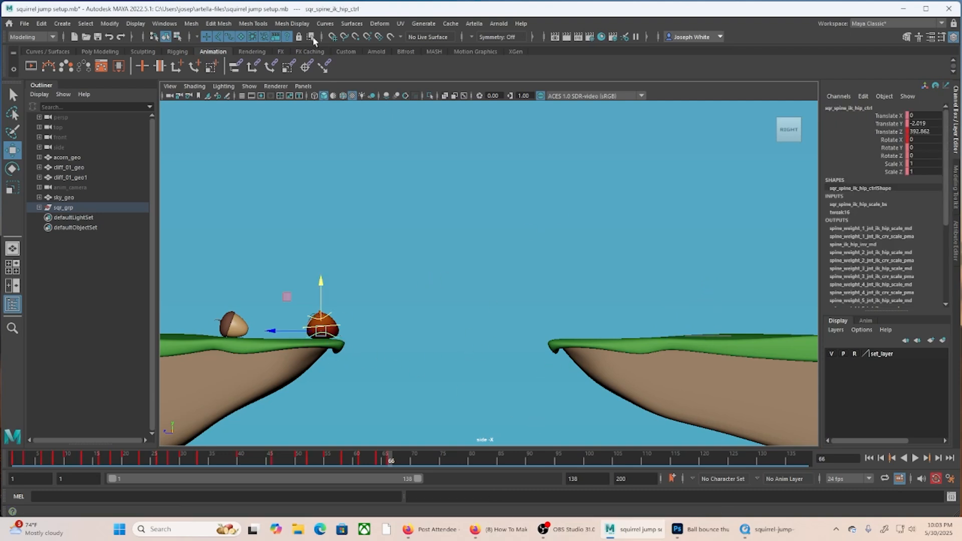
Open the Graph Editor for the hip control and frame its curves across the leap and landing.
click(164, 23)
mouse_move(180, 76)
mouse_move(183, 93)
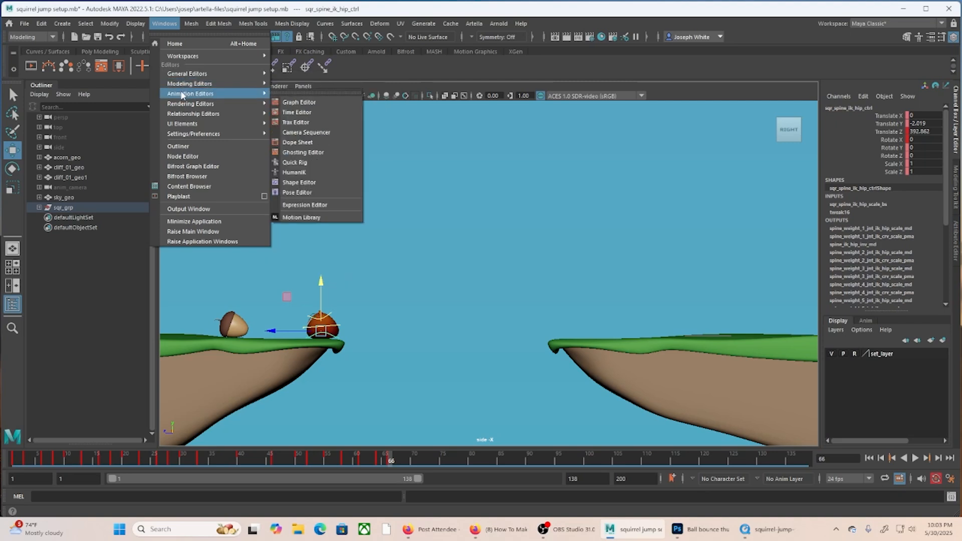
click(299, 96)
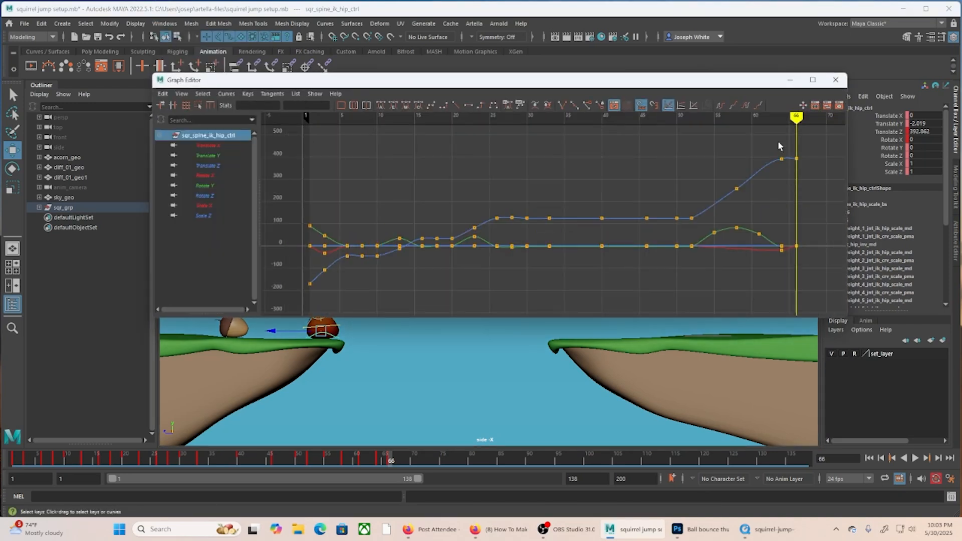
drag(778, 137, 817, 261)
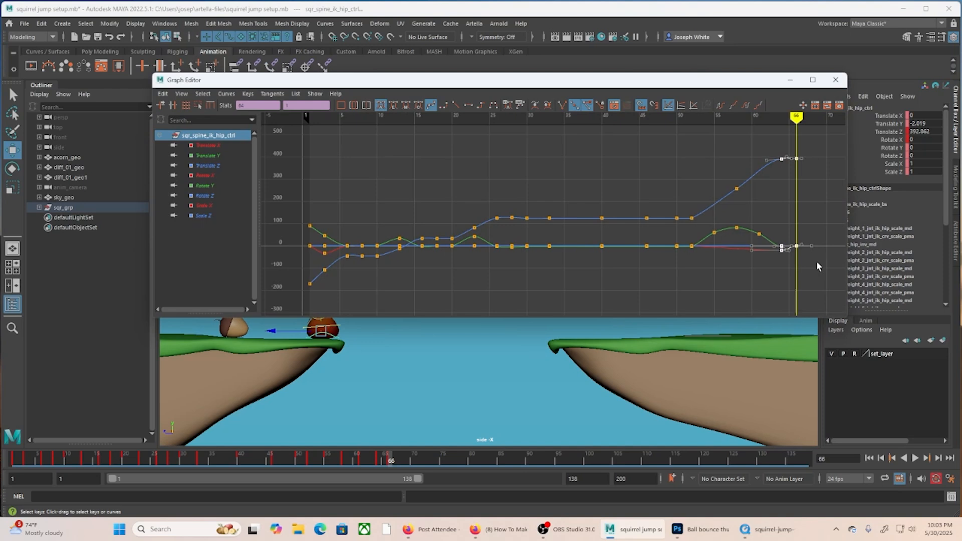
key(f)
click(540, 234)
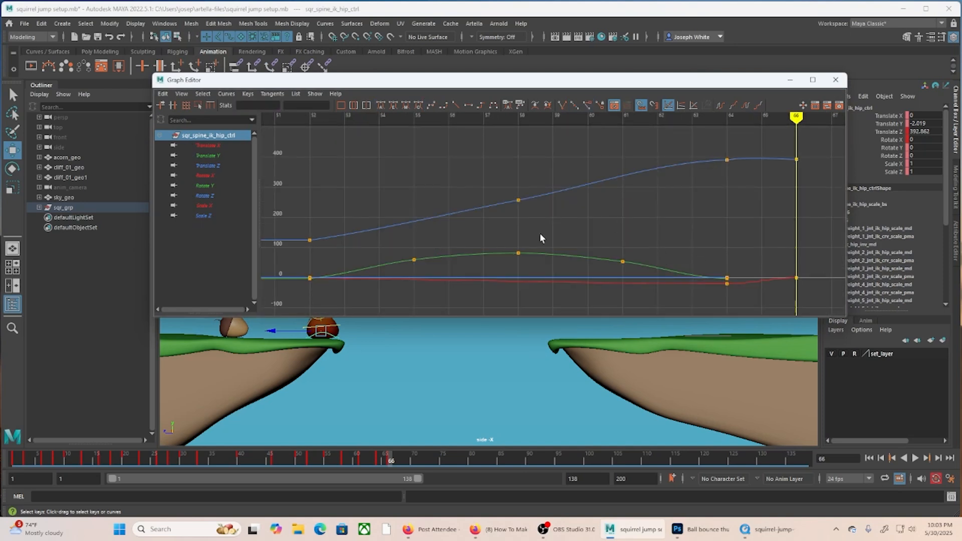
Raise the hip control's Rotate X key at frame 64 closer to zero in the Graph Editor, then put the editor away.
click(202, 174)
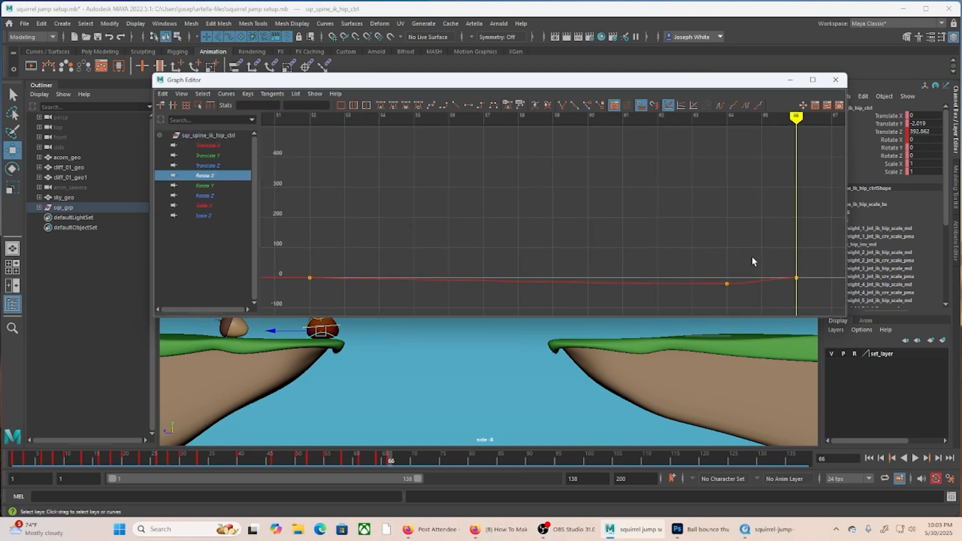
drag(721, 240, 820, 303)
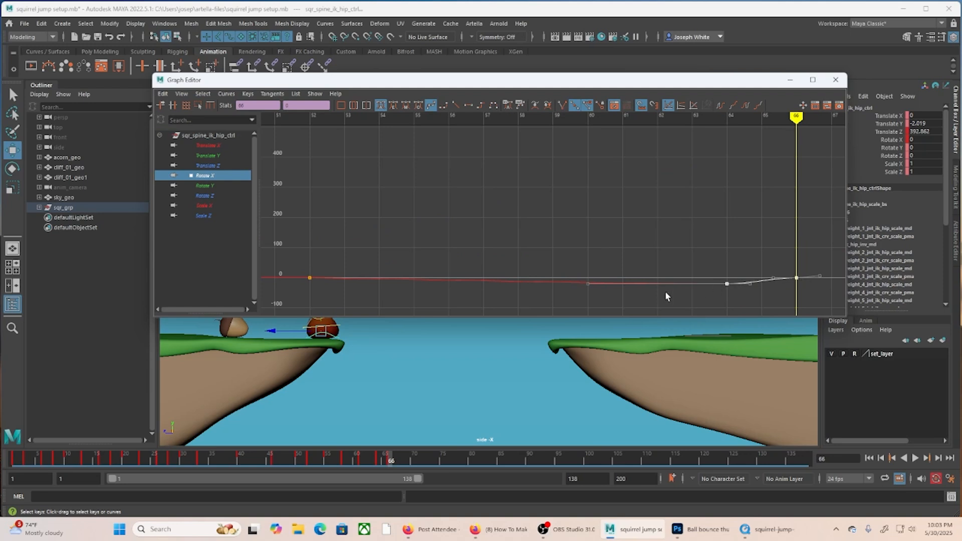
click(727, 285)
drag(726, 284, 798, 278)
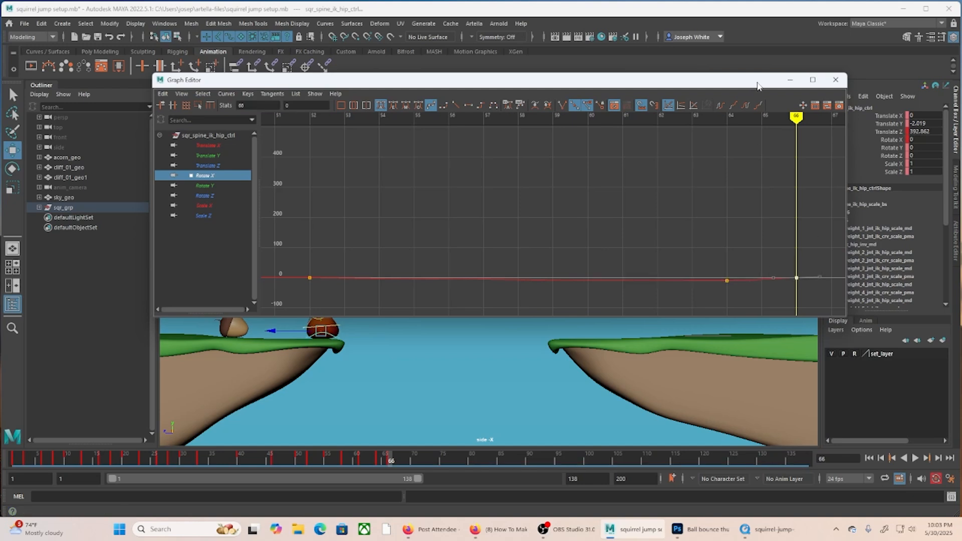
click(791, 80)
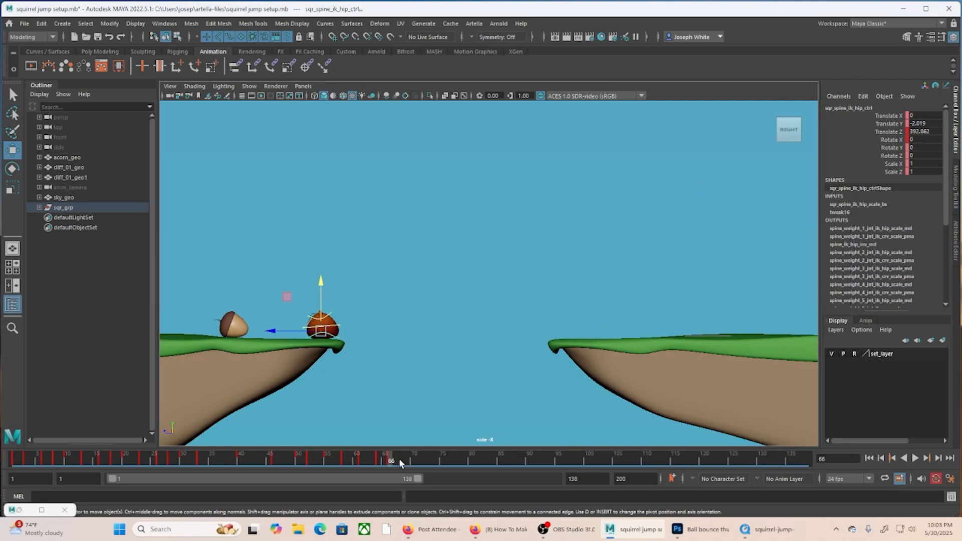
Rotate the hip control along the jump arc, keying Rotate X about -33.6 at frame 61 and about 17.2 at frame 55.
drag(389, 459, 362, 456)
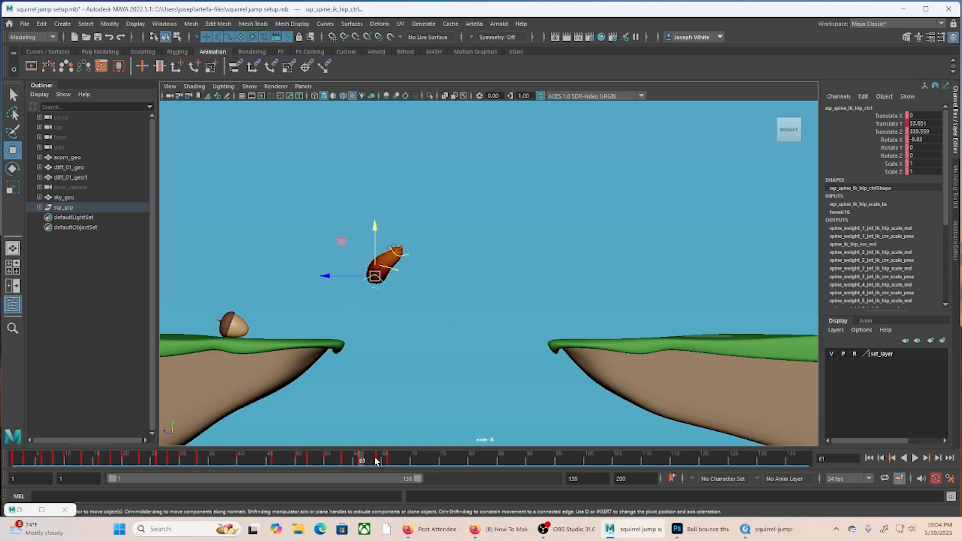
key(e)
drag(415, 293, 414, 325)
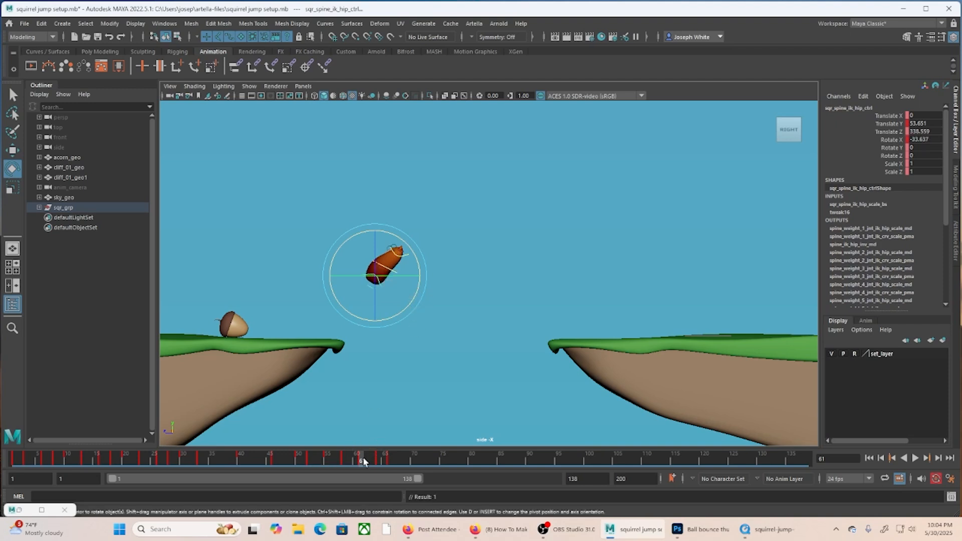
drag(362, 462, 329, 463)
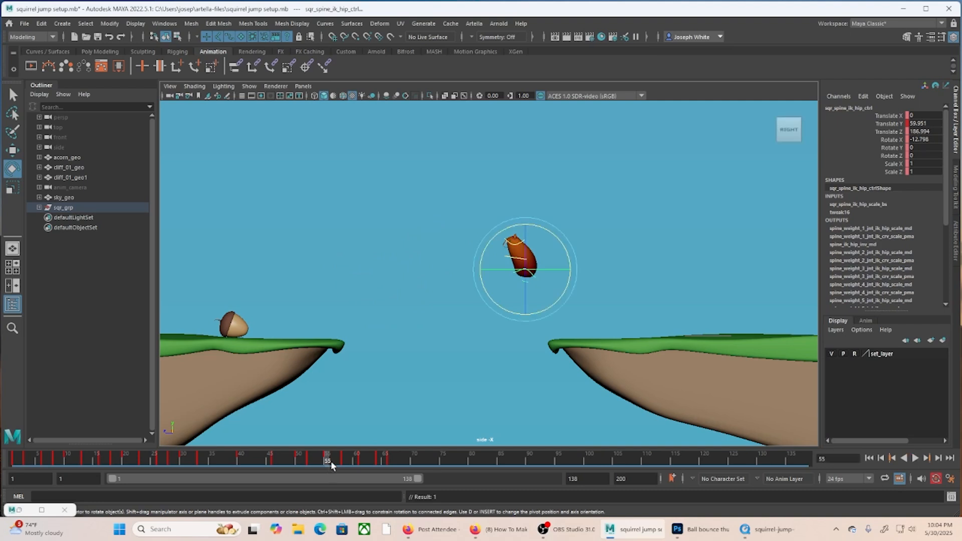
drag(564, 299, 562, 272)
key(s)
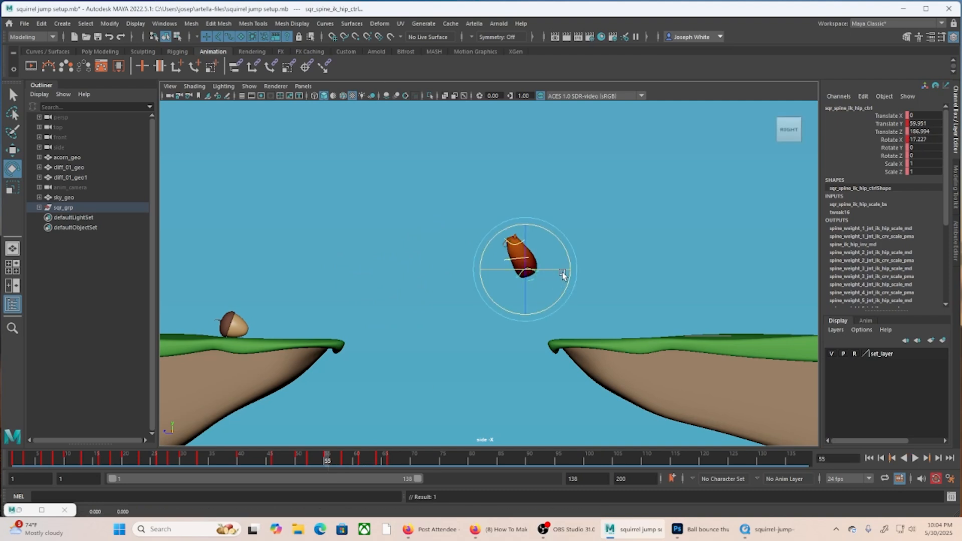
Level the hip control at the jump's peak on frame 58, keying Rotate X at about 0.5.
click(345, 459)
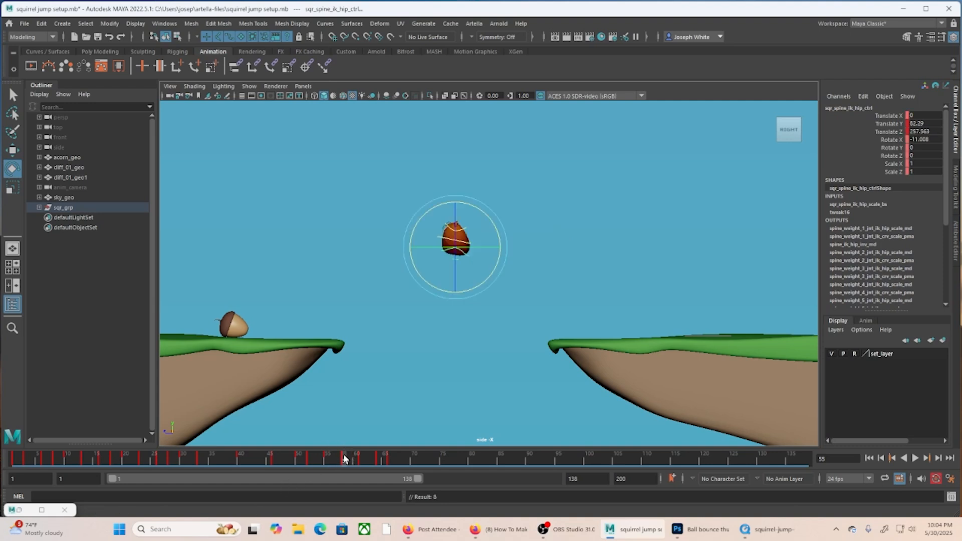
key(s)
drag(489, 273, 482, 335)
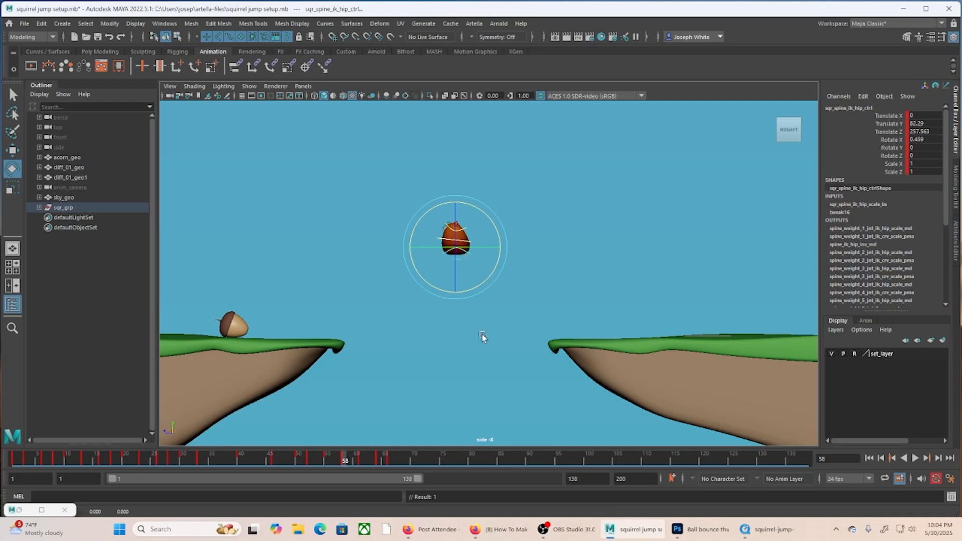
Check the hip control's pose at frames 61 and 65, and undo the last set key.
click(362, 459)
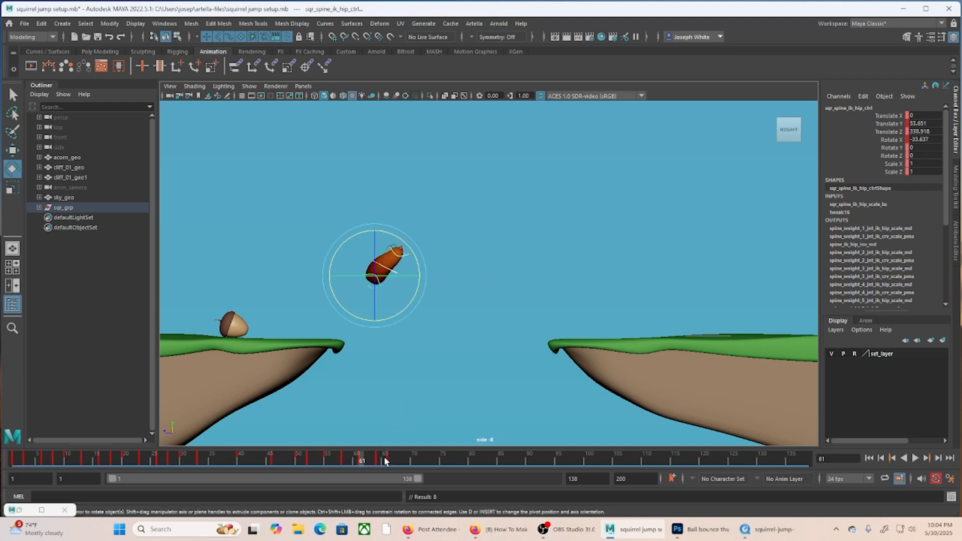
click(383, 460)
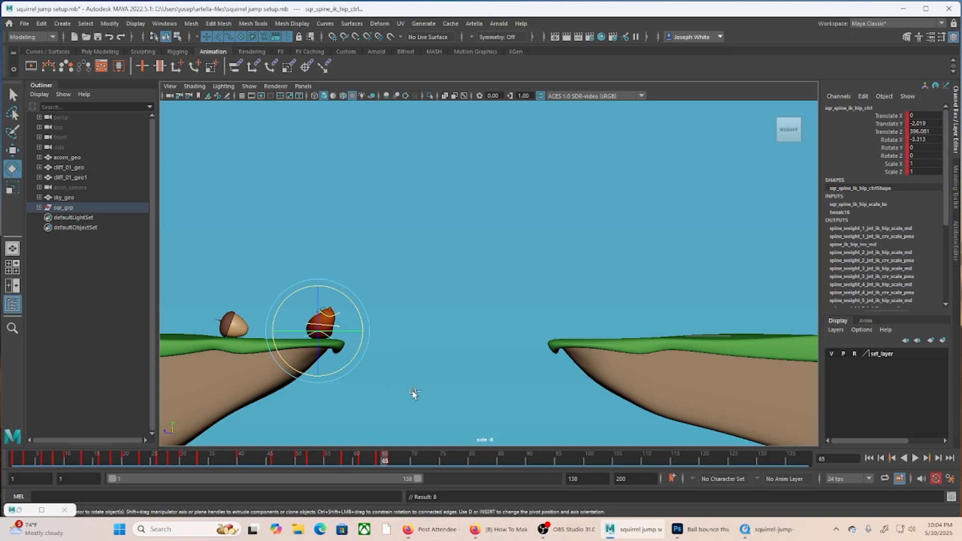
key(ctrl+z)
click(391, 460)
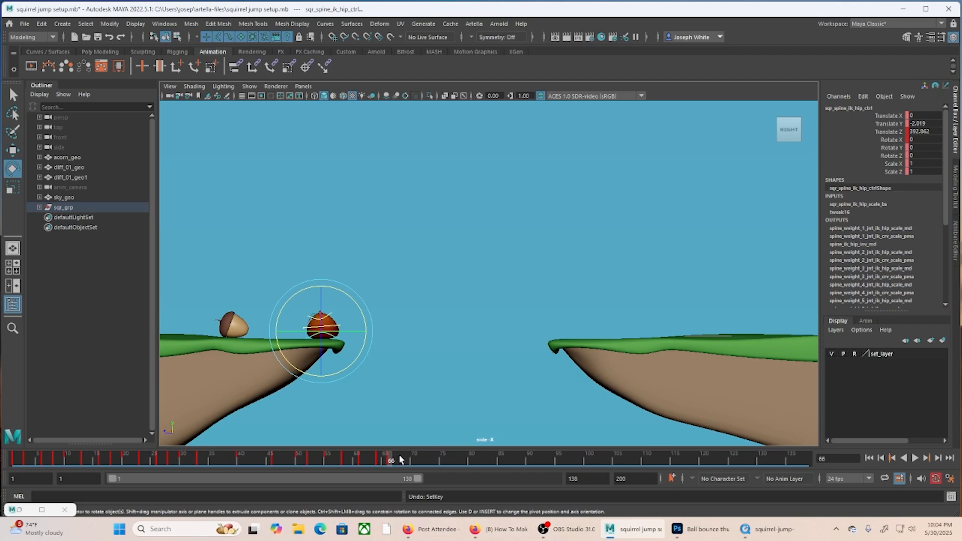
Hold the hip control's landing pose from frame 66 by keying it at frame 69, and preview the playback.
mouse_move(386, 465)
mouse_down()
mouse_move(290, 465)
mouse_move(420, 470)
mouse_move(125, 465)
mouse_move(403, 462)
mouse_up()
key(w)
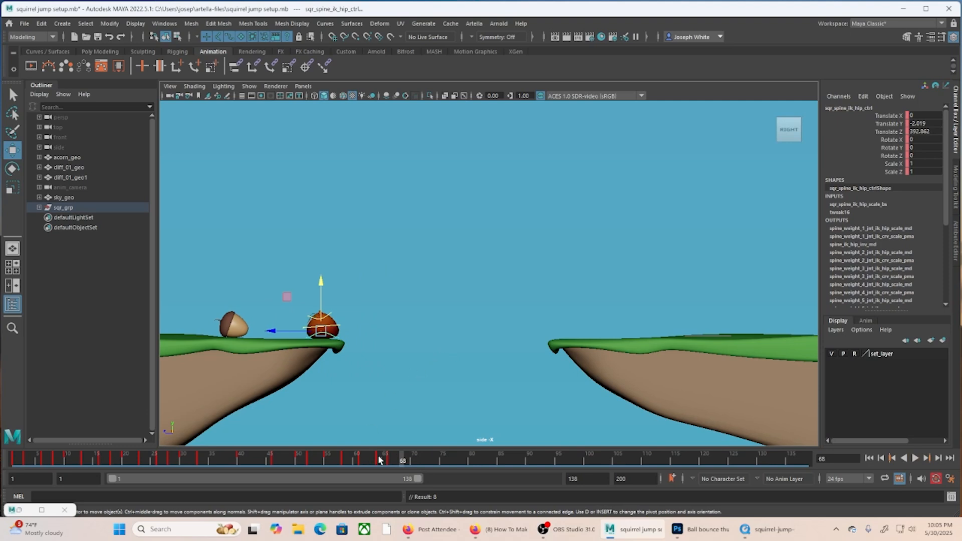
mouse_move(400, 464)
mouse_down()
mouse_move(389, 465)
mouse_move(408, 467)
mouse_up()
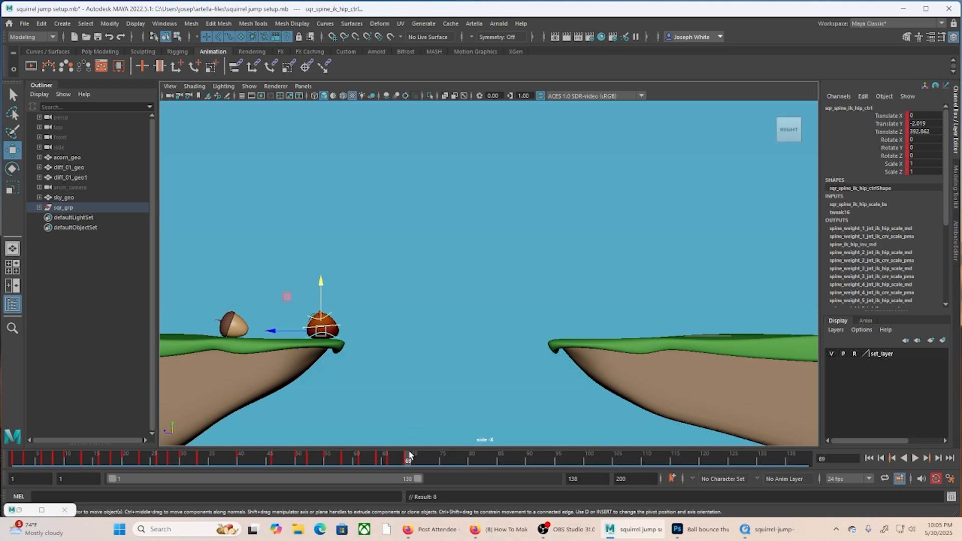
key(alt+v)
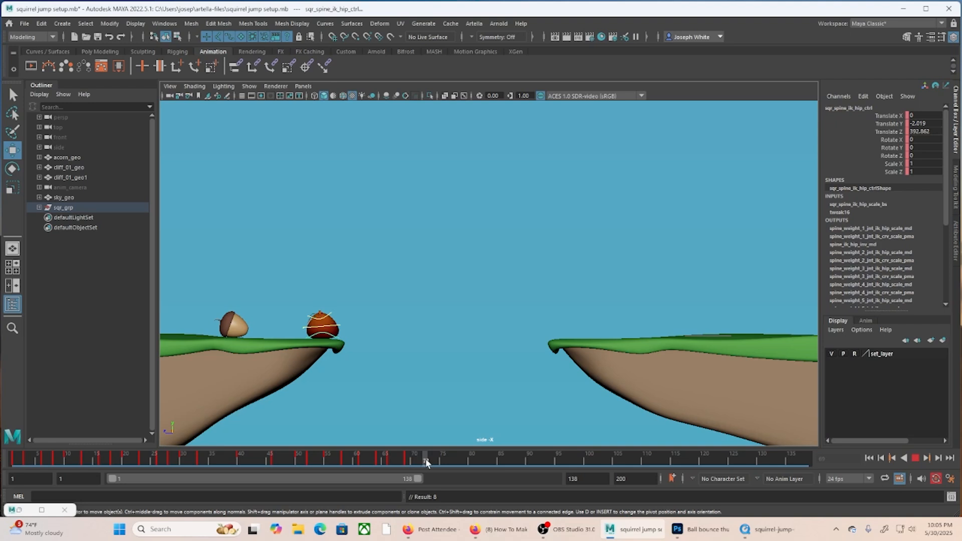
key(alt+v)
Stretch the squirrel upward at frame 69 by moving the shoulder control to about 5.6 in Y and 399.4 in Z, and review the motion.
click(333, 315)
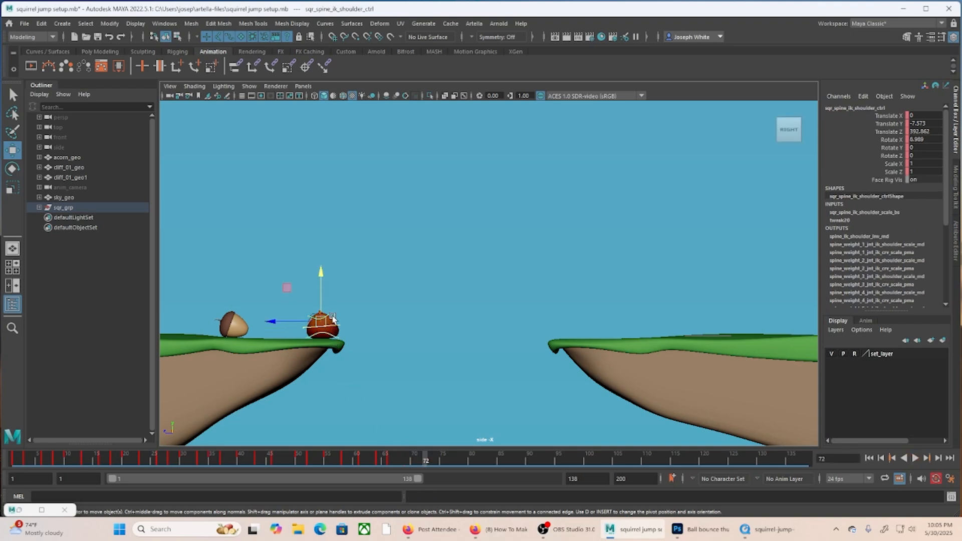
drag(395, 459, 408, 460)
drag(326, 324, 324, 318)
drag(319, 310, 319, 310)
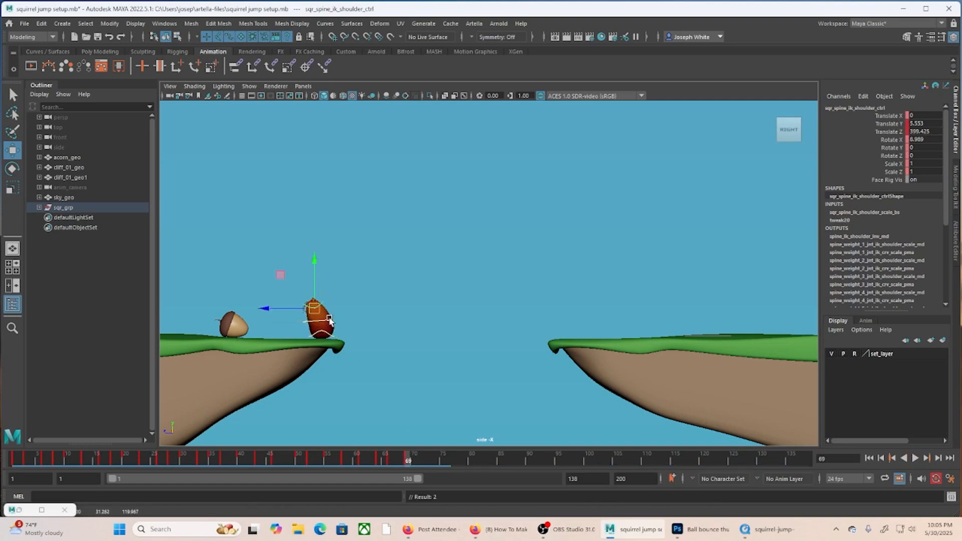
mouse_move(409, 459)
mouse_down()
mouse_move(371, 460)
mouse_move(385, 461)
mouse_up()
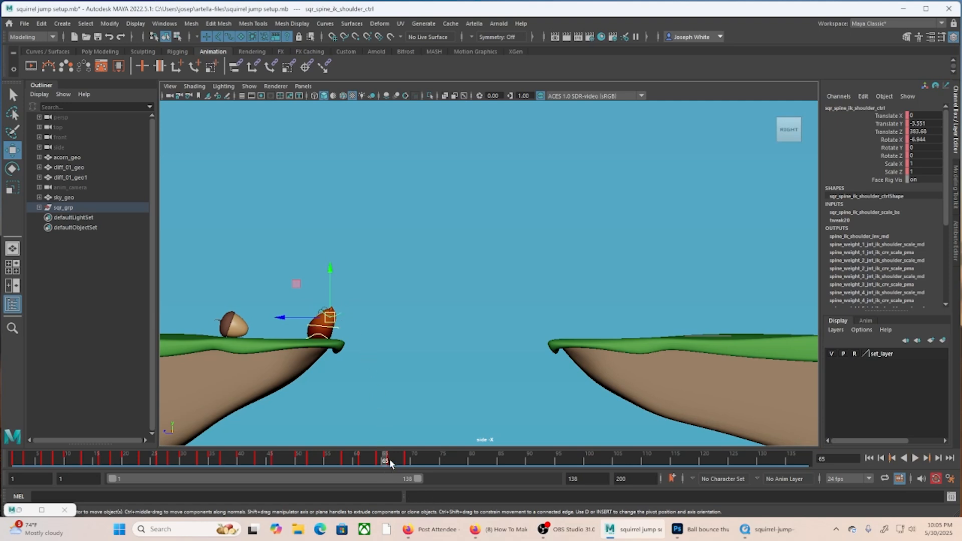
key(alt+v)
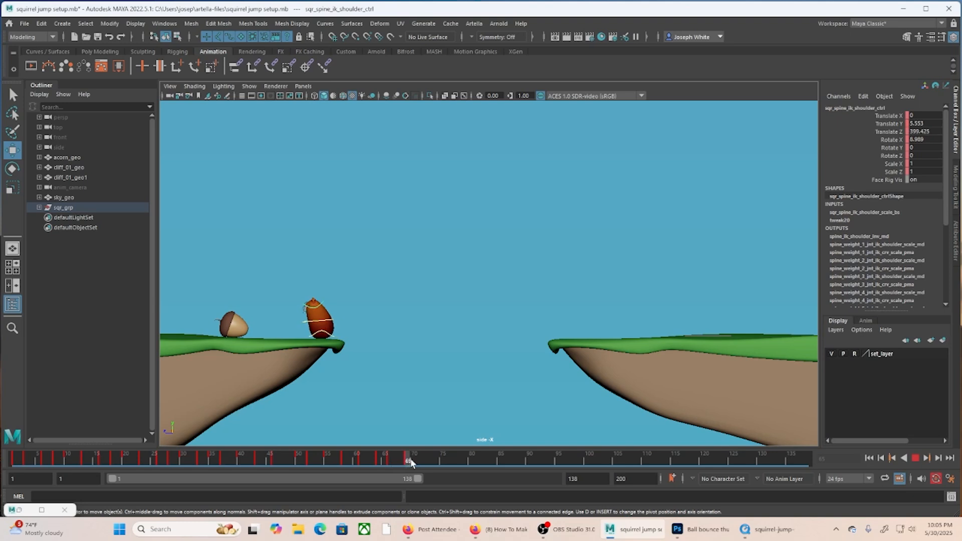
Lift the hip and shoulder controls into a small hop at frame 72, with the shoulder at about Y 19.2, Z 414.6, and key the pose.
mouse_move(431, 462)
mouse_down()
mouse_move(409, 462)
mouse_move(427, 463)
mouse_up()
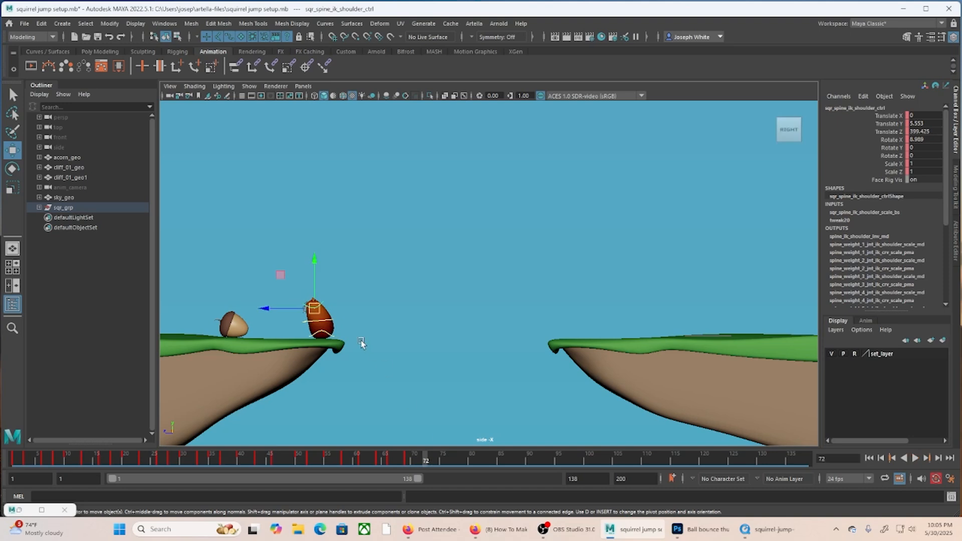
click(328, 336)
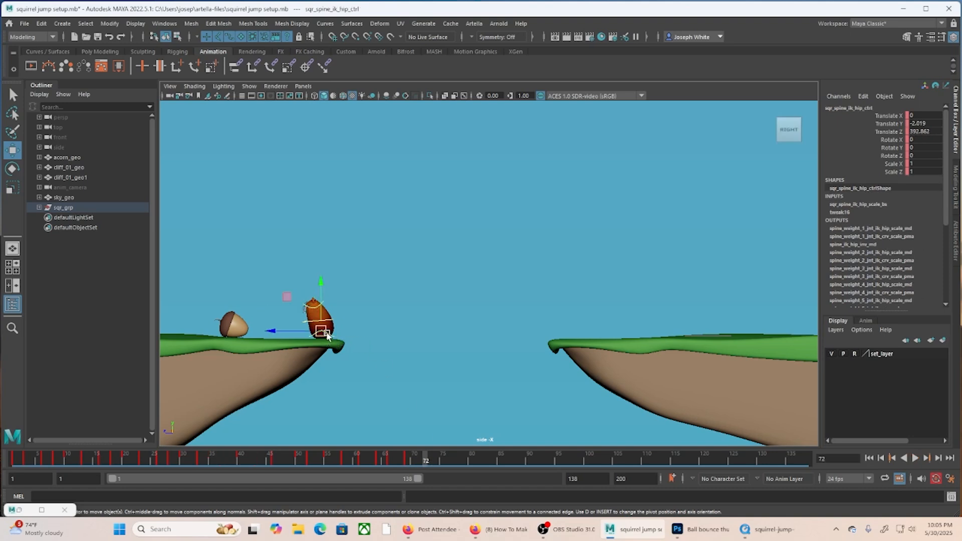
click(315, 310)
drag(314, 310, 305, 291)
click(318, 284)
click(303, 279)
key(s)
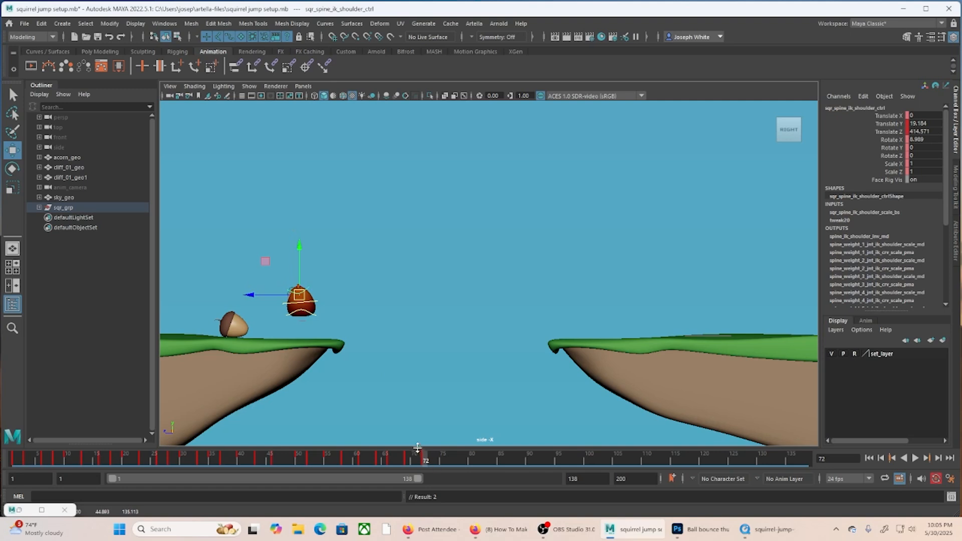
Land the squirrel beside the acorn at frame 75, moving the body controls until the hip is about Y -2.5, Z 439.3, and key it.
click(441, 458)
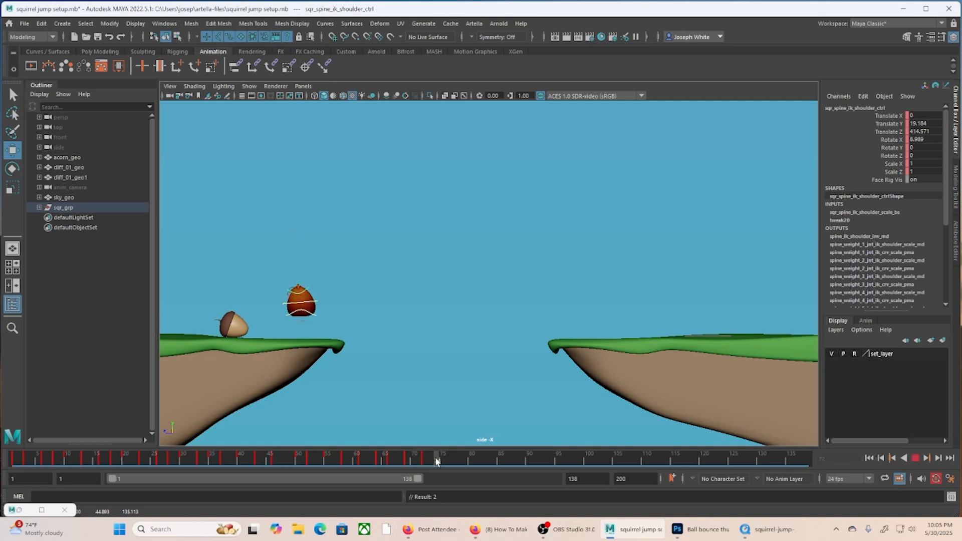
mouse_move(304, 314)
mouse_down()
mouse_move(296, 316)
mouse_move(304, 307)
mouse_up()
key(ctrl+z)
click(311, 316)
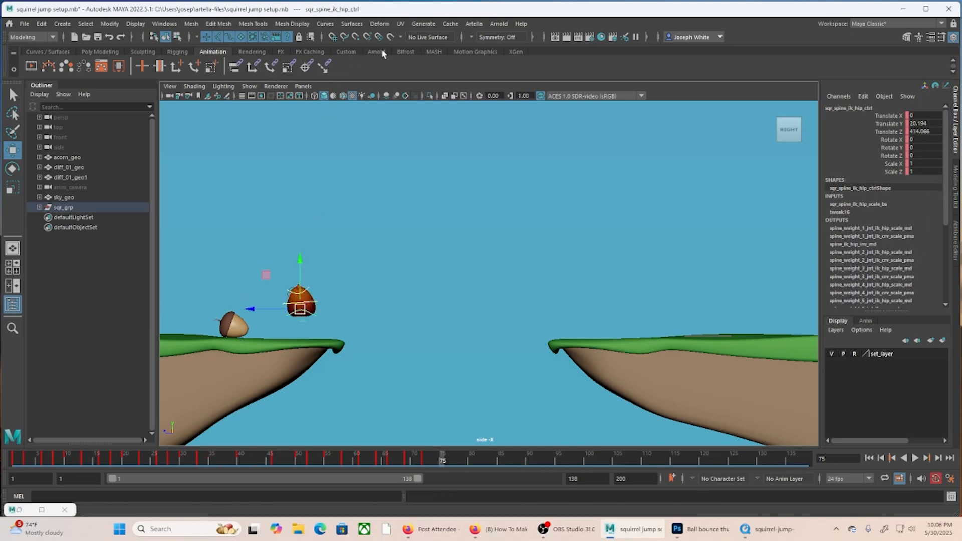
click(347, 54)
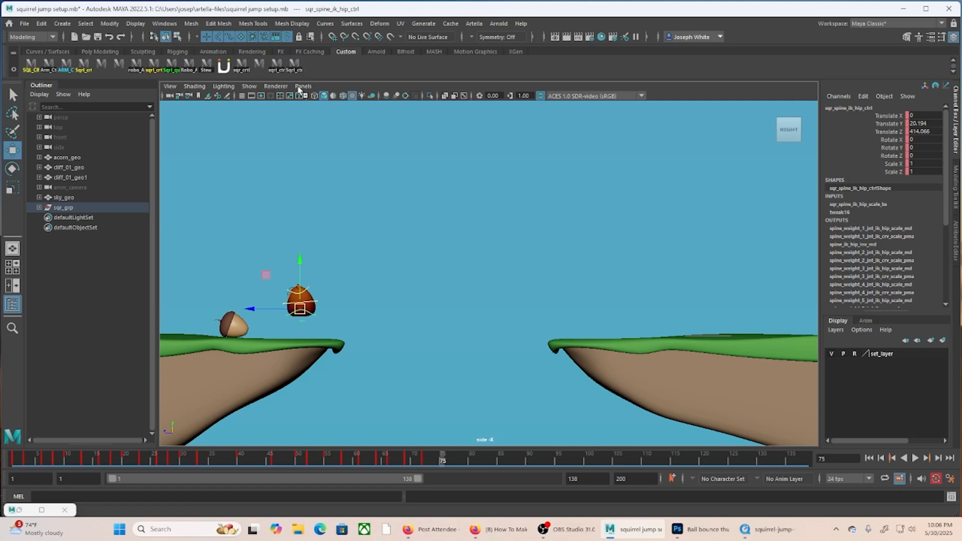
drag(305, 313, 280, 337)
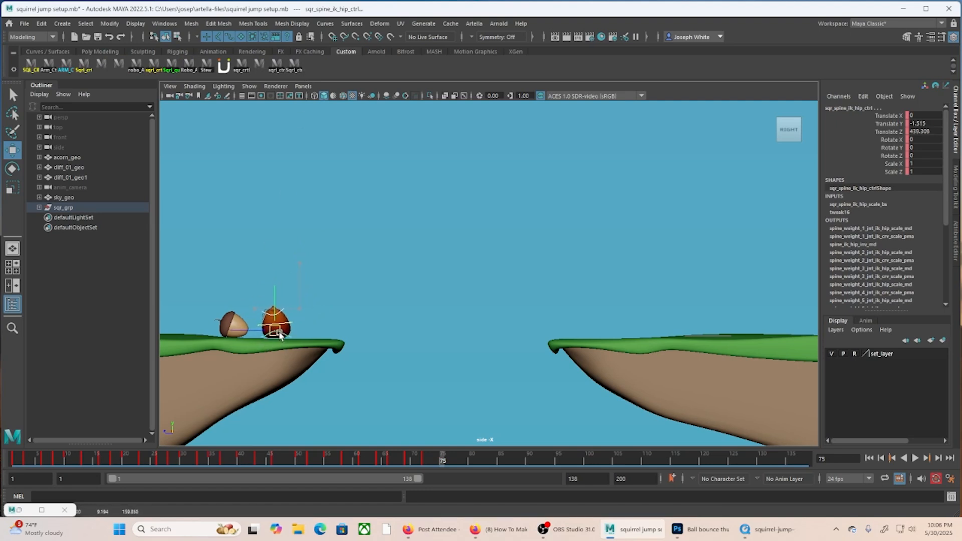
key(s)
key(alt+Down)
key(alt+Down)
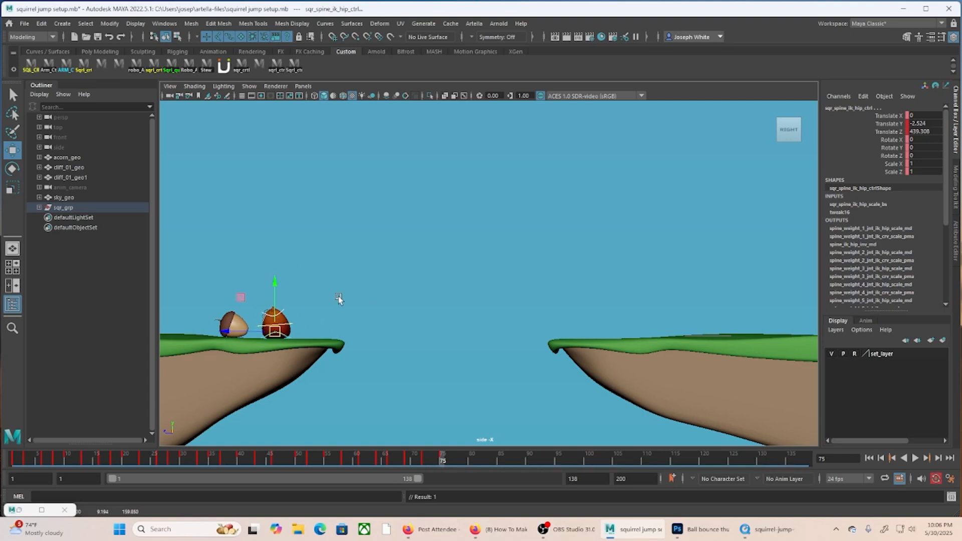
Tilt the body back at frame 75, placing the shoulder control at about Y 3.5, Z 426.2 with Rotate X about -12.6.
click(282, 313)
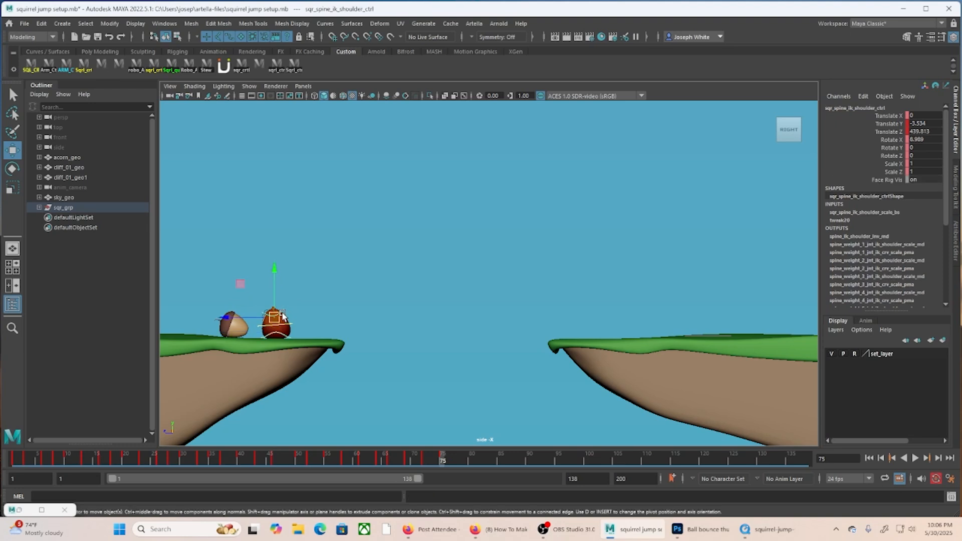
drag(282, 314, 324, 299)
key(e)
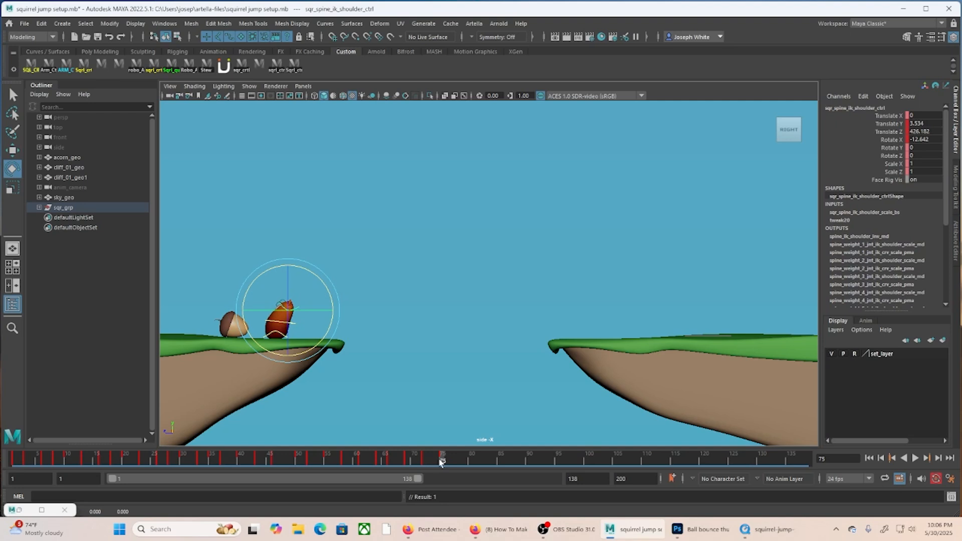
Delete the shoulder control's key at frame 66.
drag(437, 458, 392, 462)
right_click(391, 462)
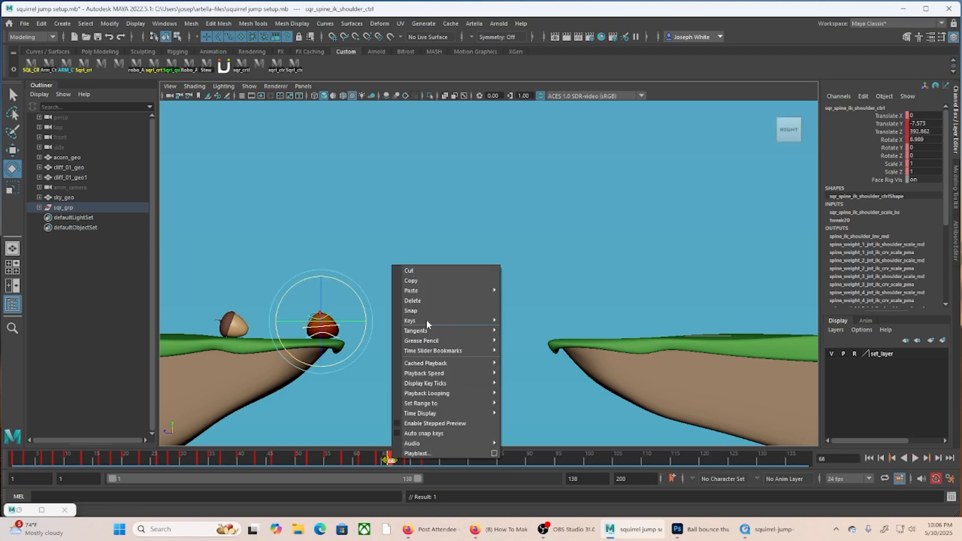
click(431, 299)
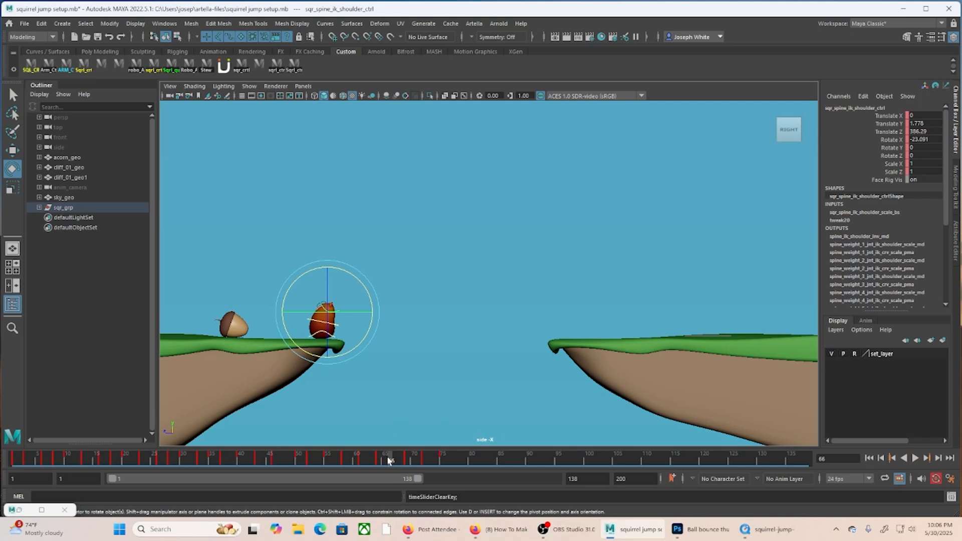
Squash the squirrel at frame 66, placing the shoulder control at about Y -5.8, Z 392.3 with Rotate X near 0, and key it.
key(alt+v)
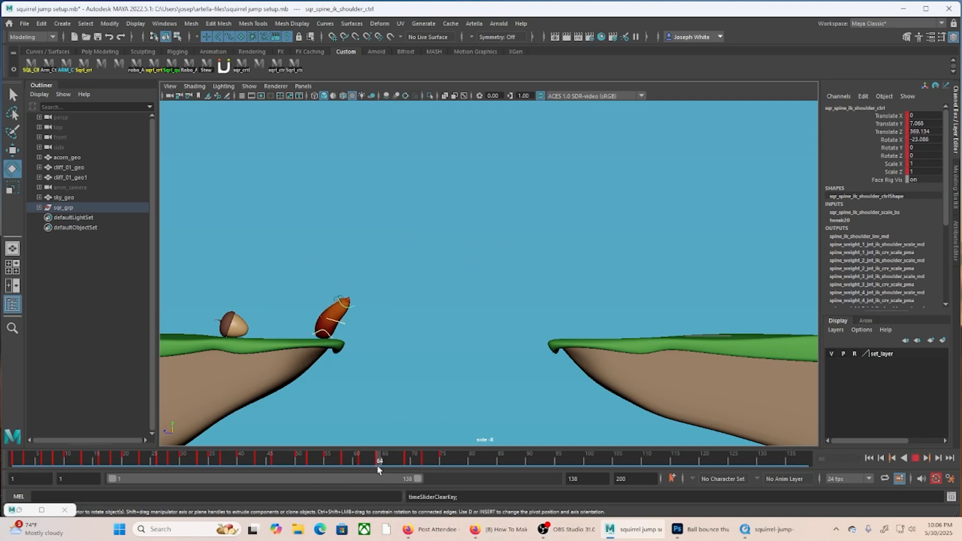
mouse_move(379, 466)
mouse_down()
mouse_move(430, 466)
mouse_move(390, 466)
mouse_up()
key(w)
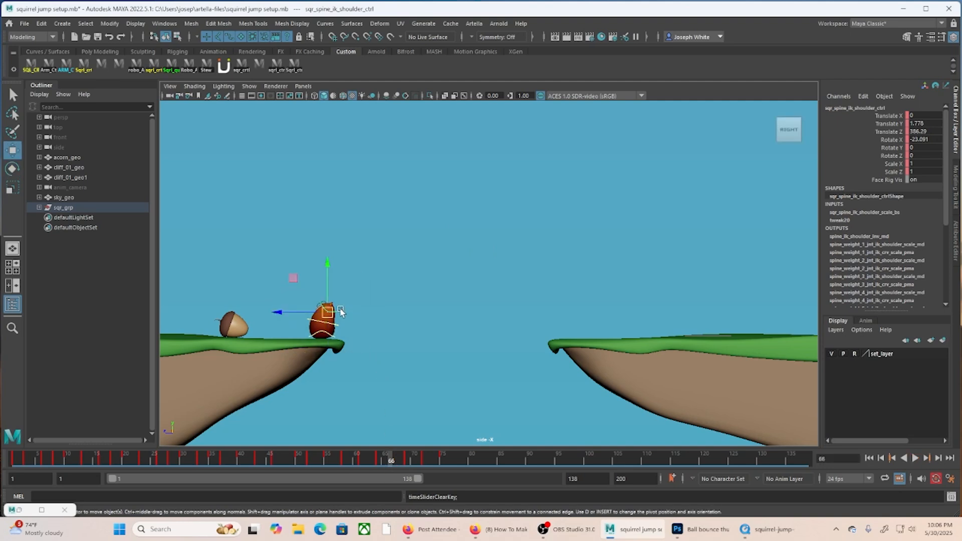
drag(327, 312, 326, 320)
key(e)
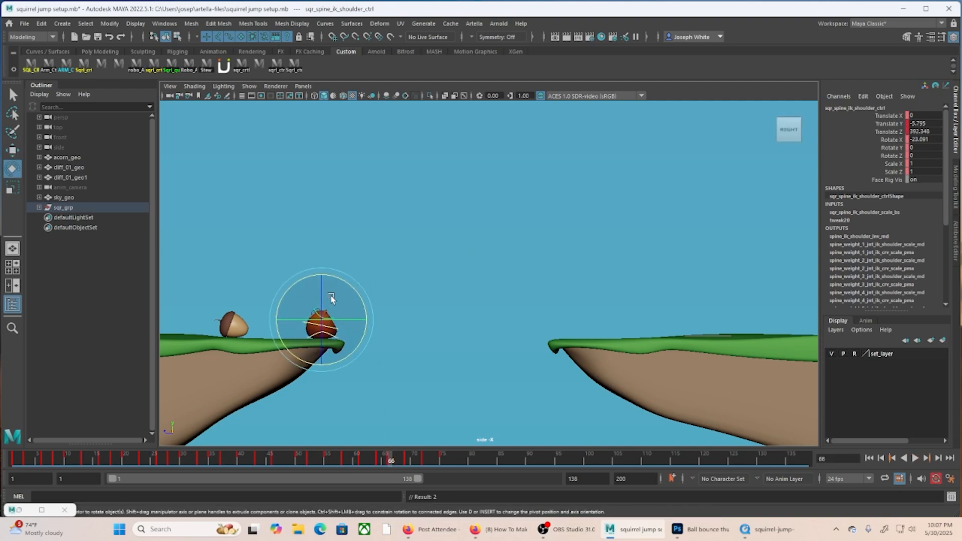
drag(341, 281, 324, 280)
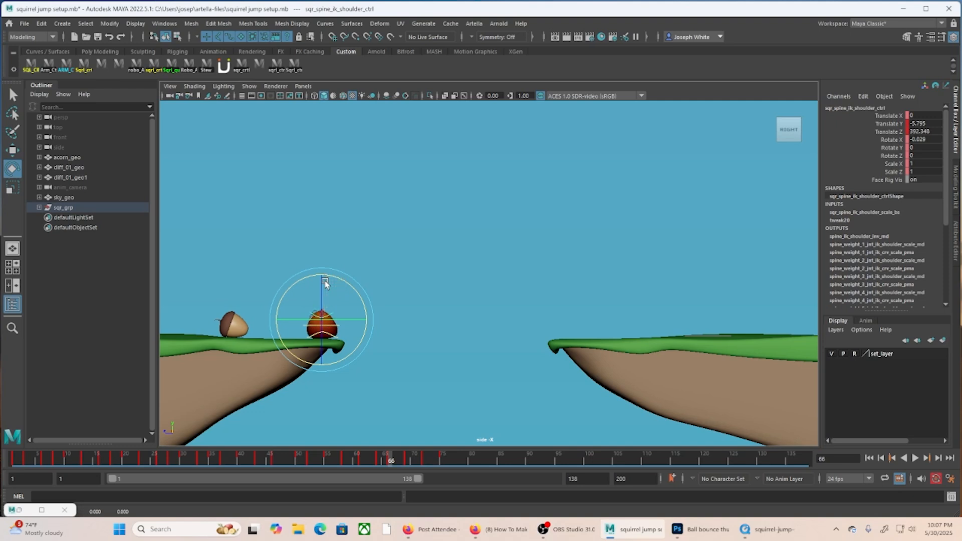
key(s)
mouse_move(388, 457)
mouse_down()
mouse_move(374, 455)
mouse_move(441, 455)
mouse_move(351, 457)
mouse_move(460, 462)
mouse_move(385, 464)
mouse_up()
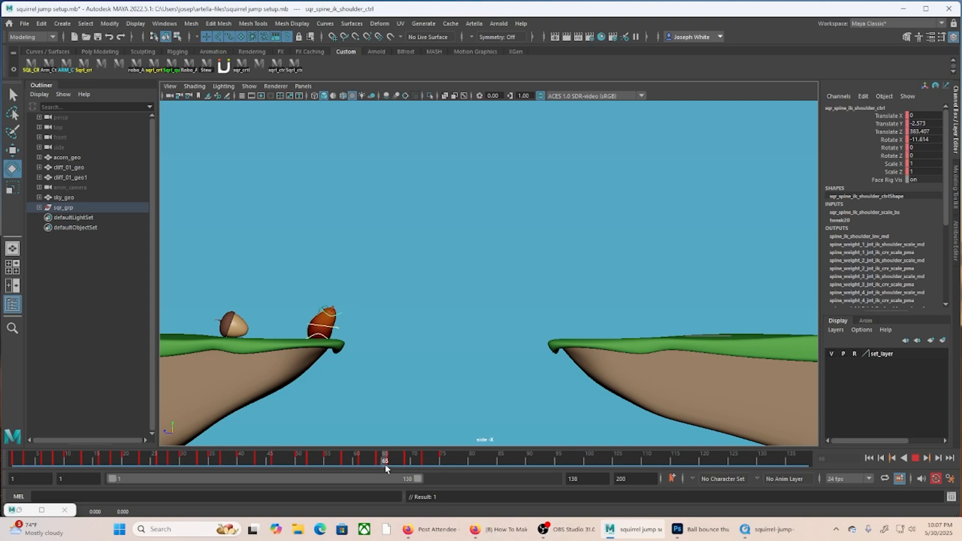
Restore the minimized Graph Editor window.
right_click(33, 509)
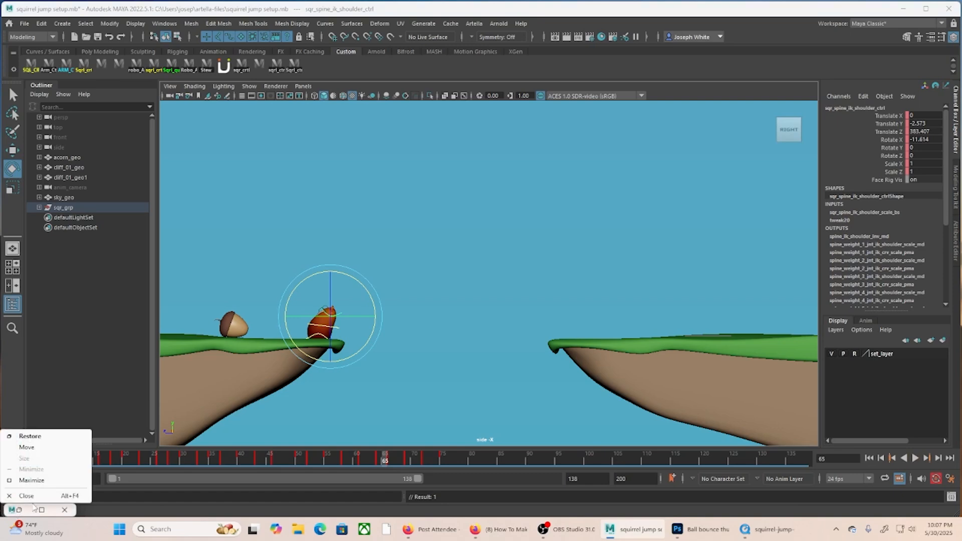
click(17, 512)
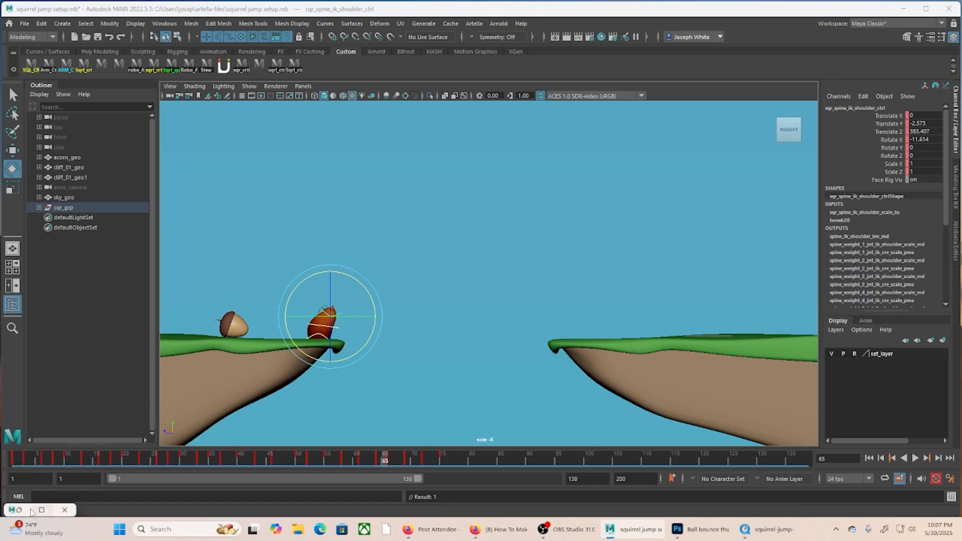
click(19, 511)
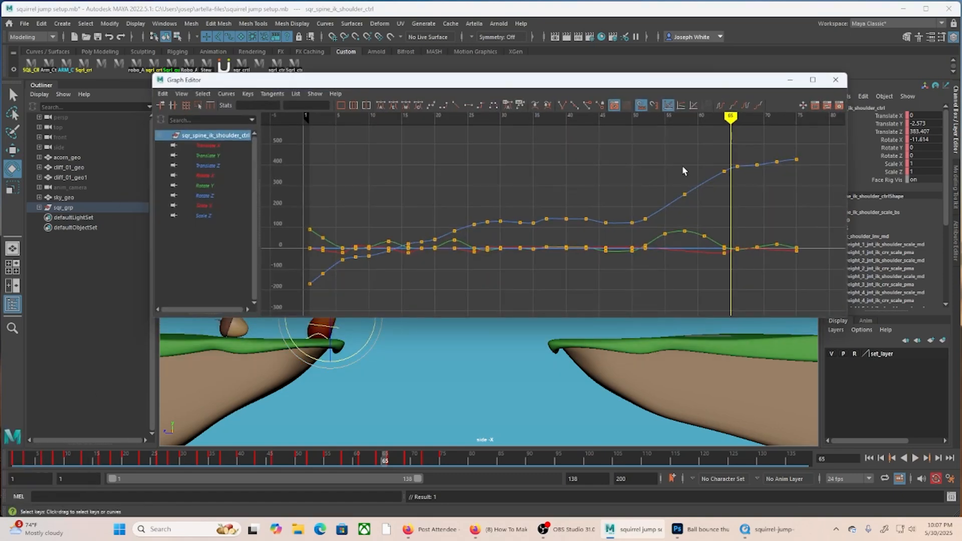
Try to raise the shoulder control's Translate Y key at frame 66 on its curve.
click(208, 156)
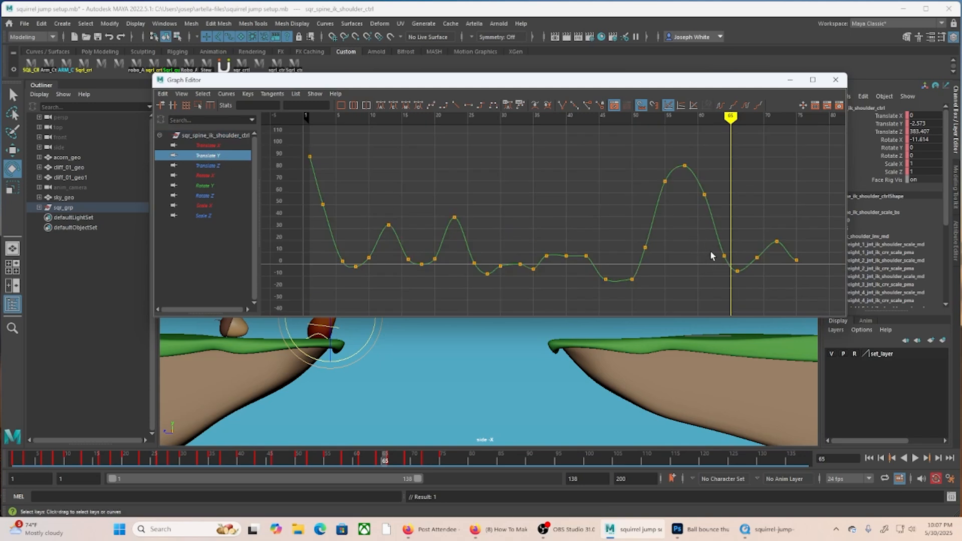
drag(742, 274, 745, 281)
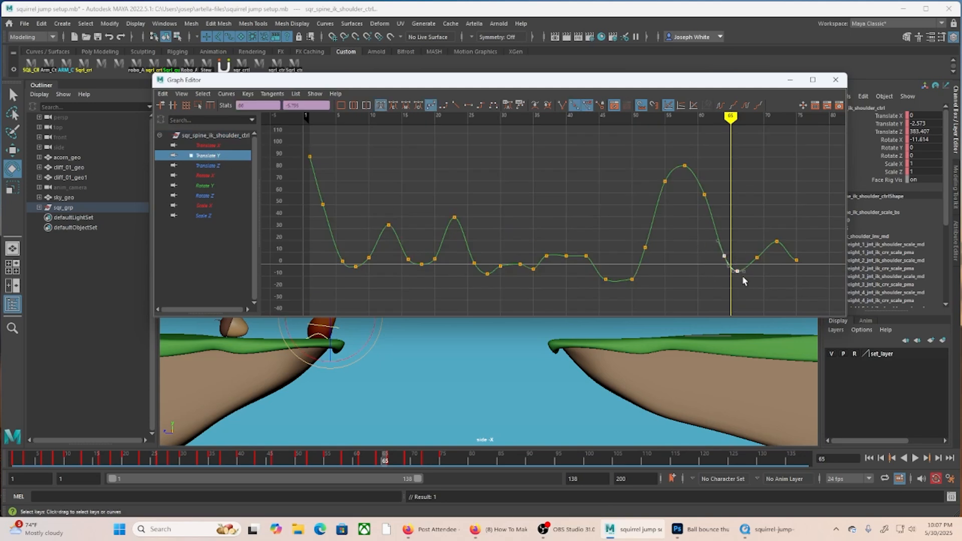
click(739, 272)
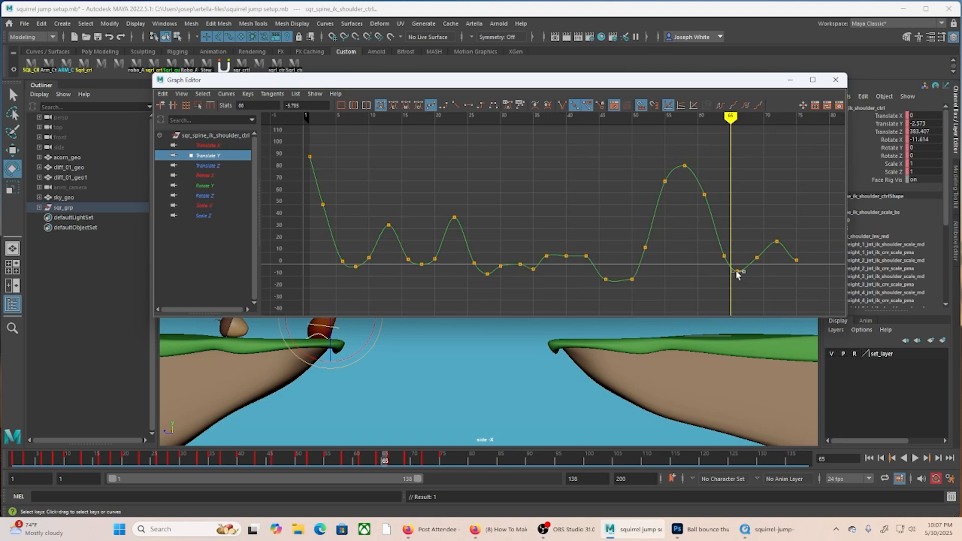
shift+middle_drag(736, 271, 737, 261)
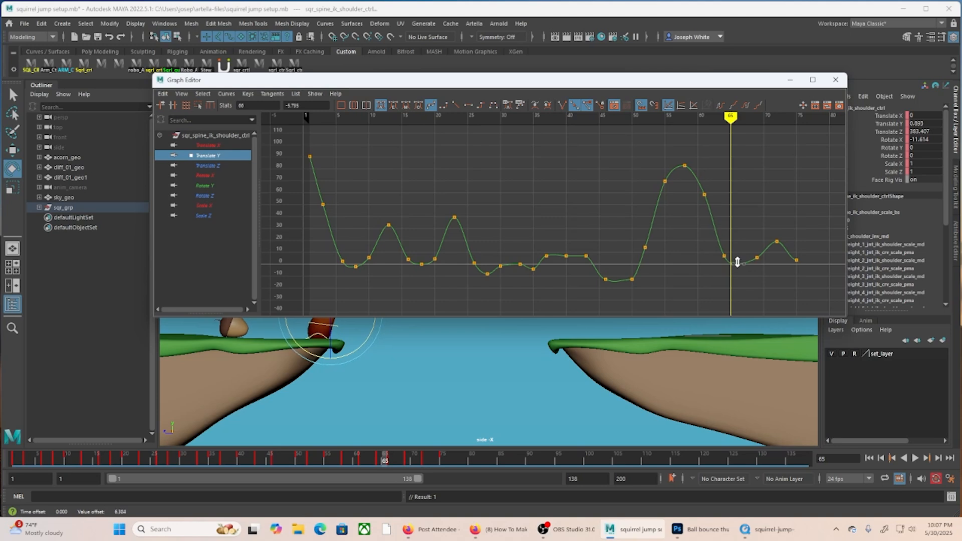
key(ctrl+z)
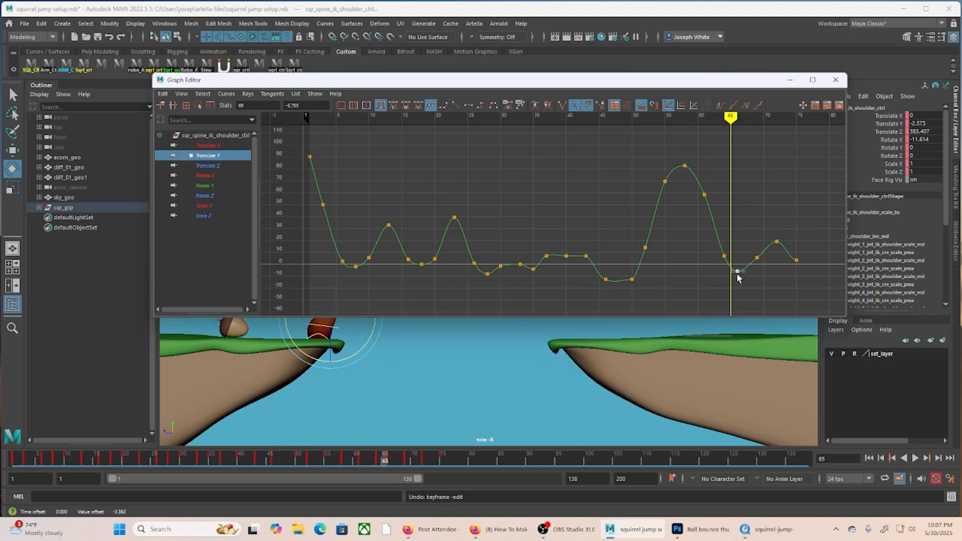
Flatten the tangents of the hip control's Translate Y keys at frames 64 and 66, and minimize the Graph Editor.
click(328, 343)
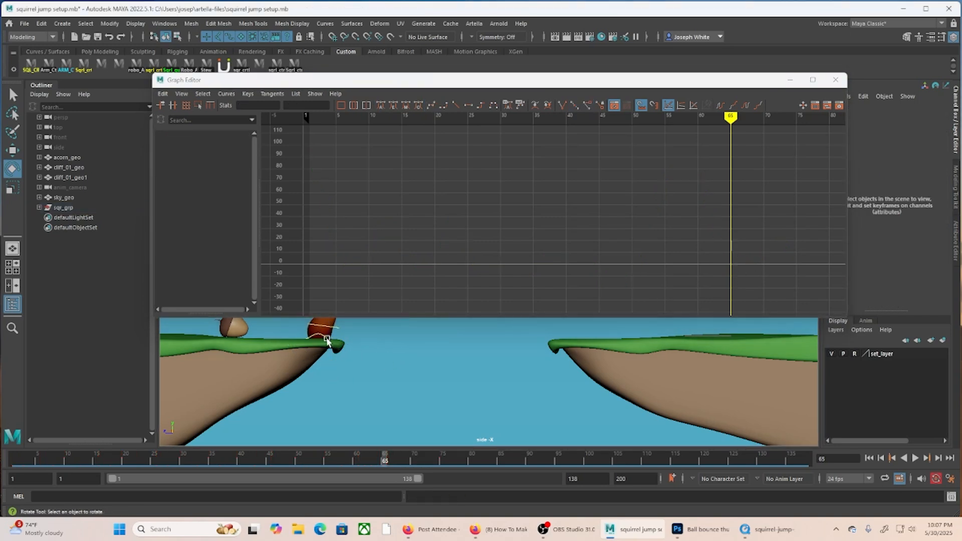
click(327, 340)
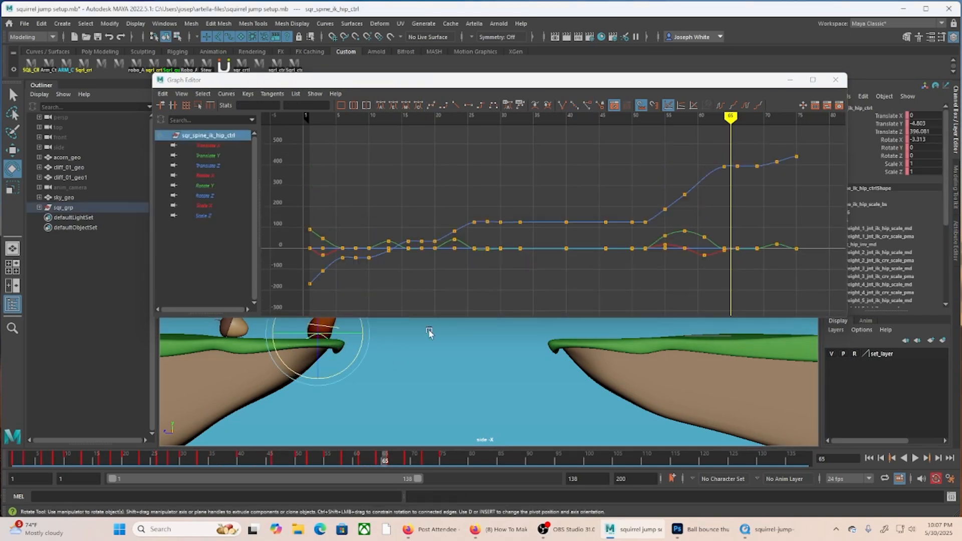
click(215, 155)
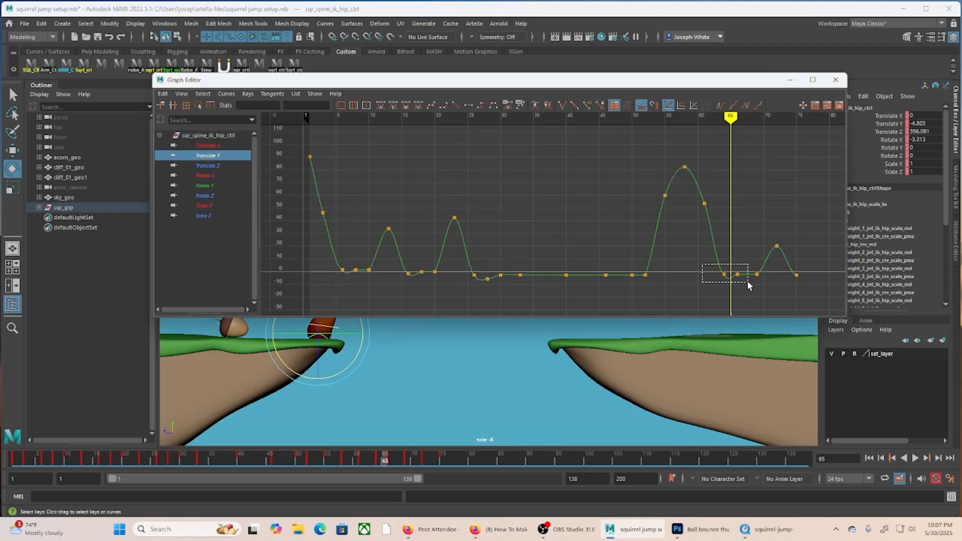
drag(748, 283, 748, 284)
key(f)
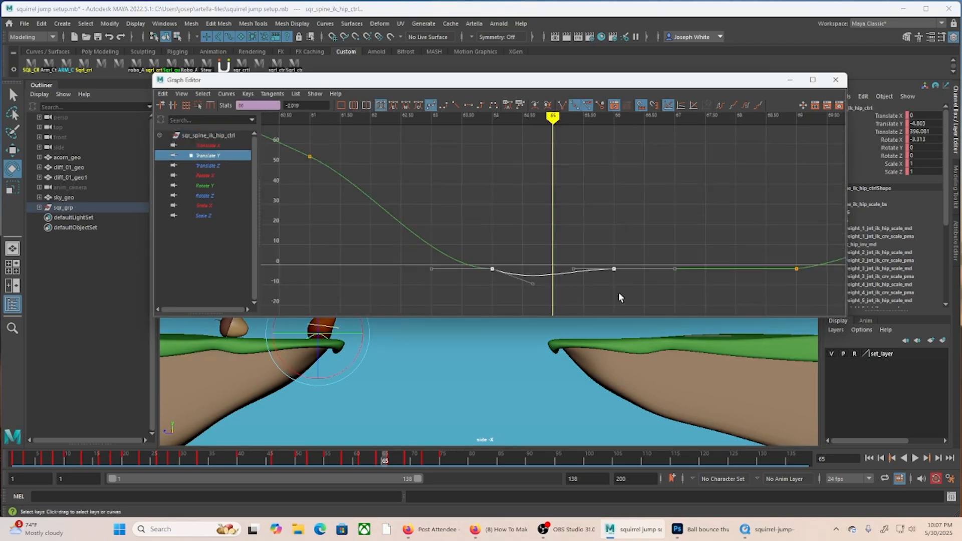
click(468, 106)
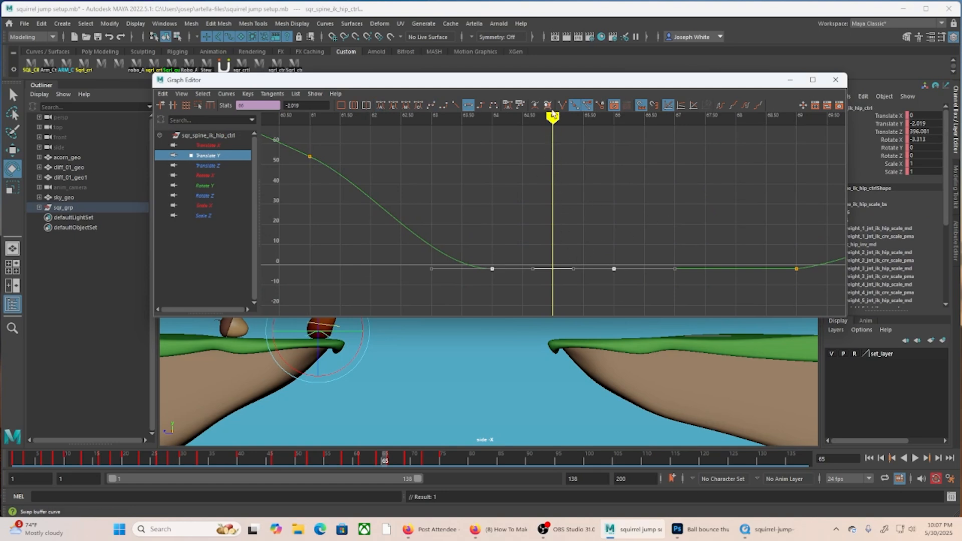
mouse_move(553, 115)
mouse_down()
mouse_move(432, 121)
mouse_move(680, 121)
mouse_up()
click(791, 81)
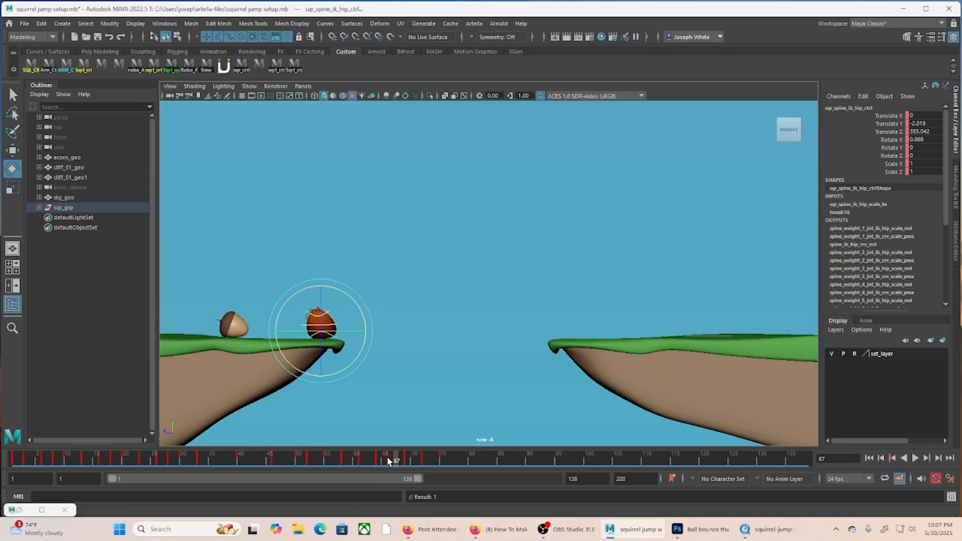
Crouch the squirrel toward the acorn at frame 78, with the shoulder at about Y -5.0, Z 445.9 and Rotate X 24.5, and key the pose.
mouse_move(392, 457)
mouse_down()
mouse_move(226, 461)
mouse_move(474, 461)
mouse_move(425, 462)
mouse_move(460, 462)
mouse_up()
click(356, 308)
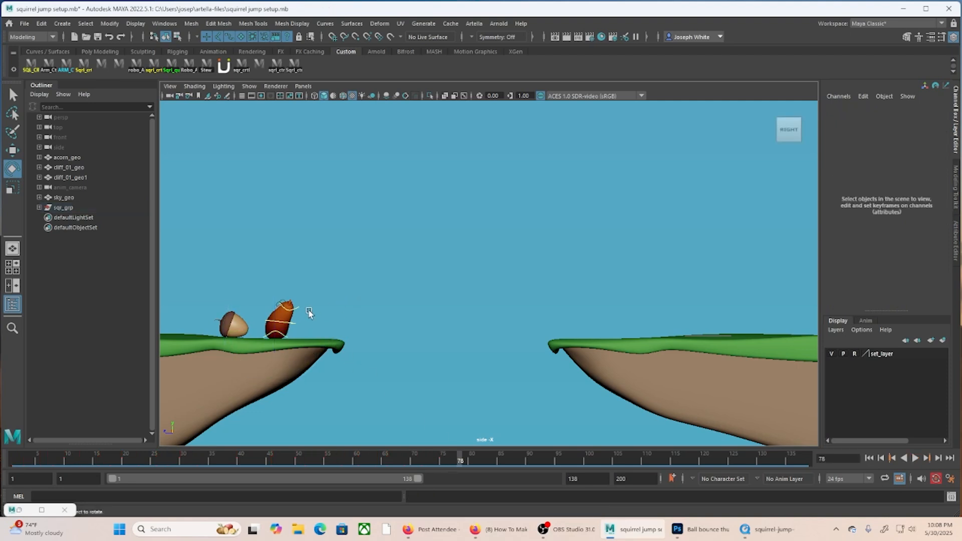
click(293, 313)
key(w)
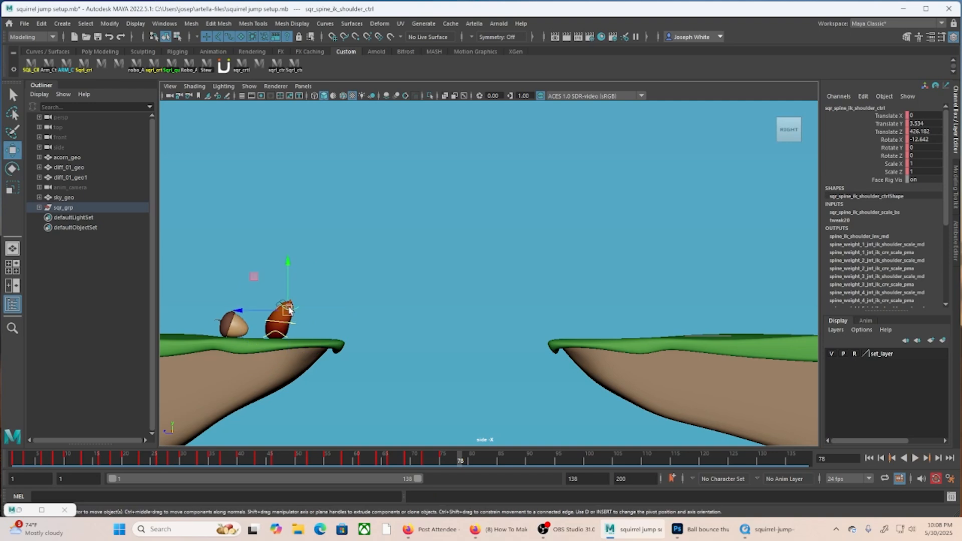
drag(290, 311, 273, 321)
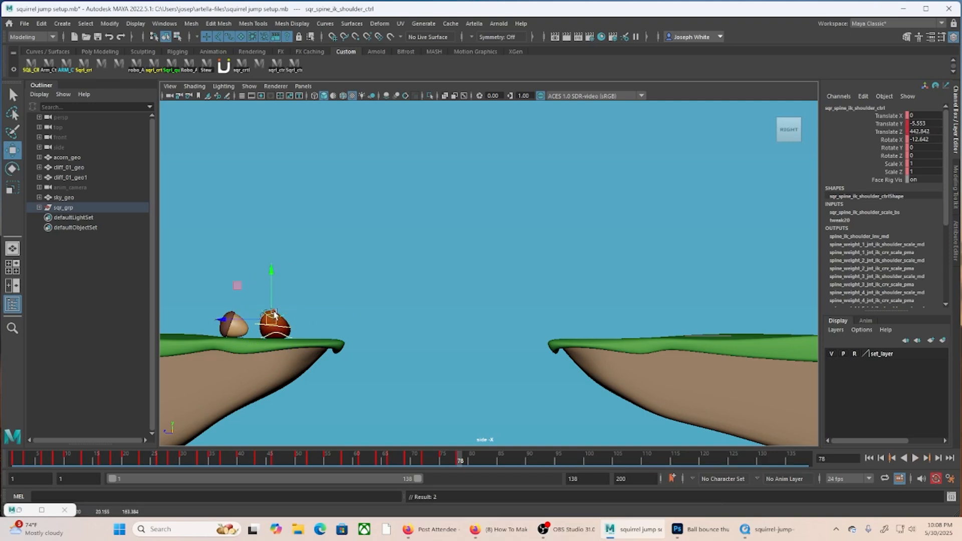
key(e)
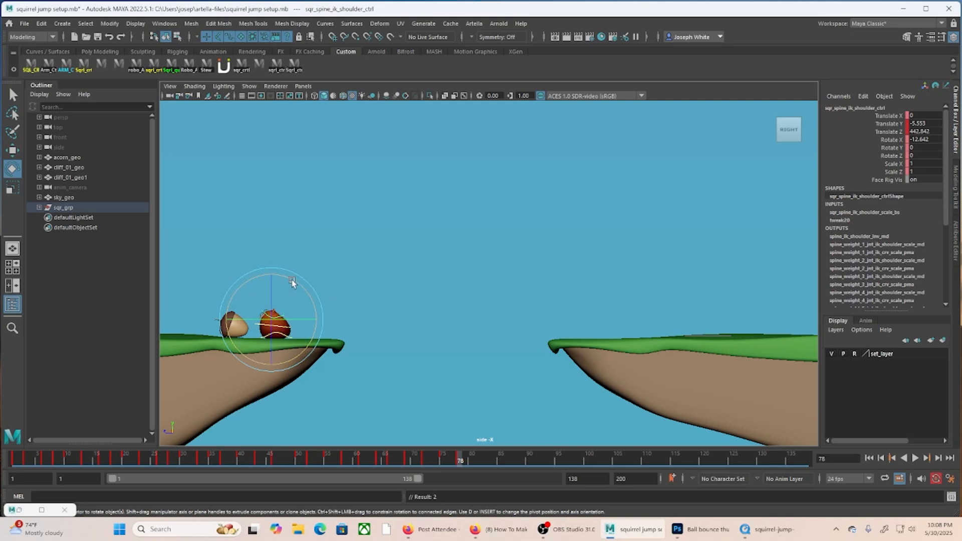
drag(292, 280, 264, 279)
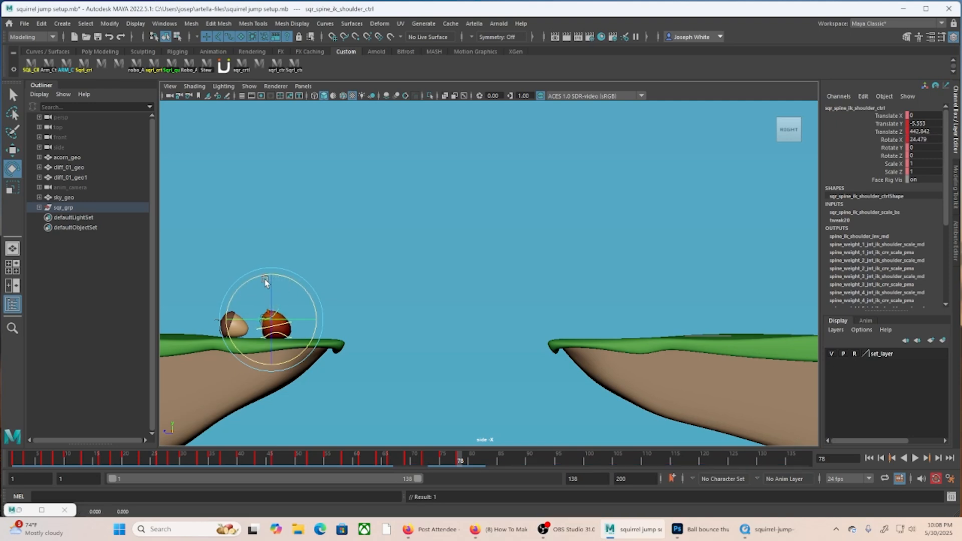
key(w)
drag(273, 317, 269, 319)
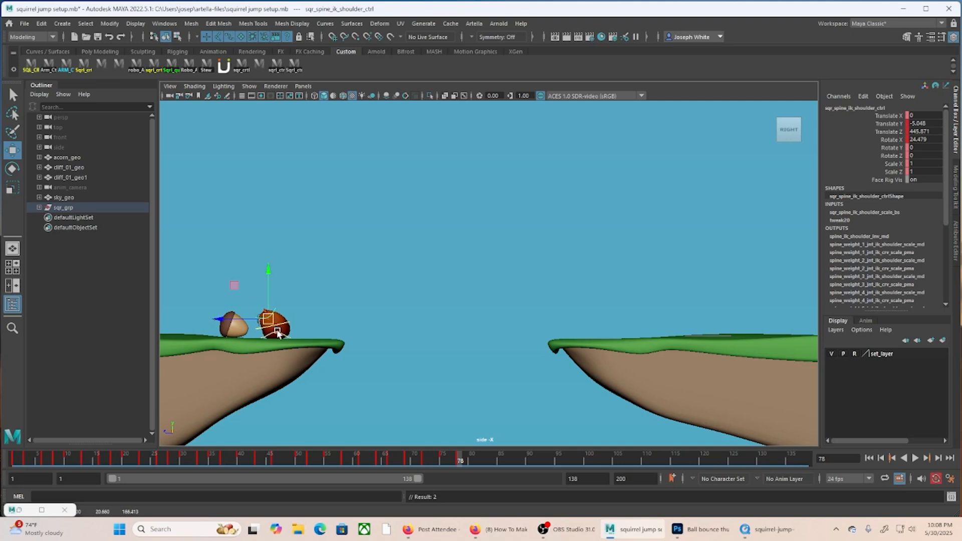
click(281, 335)
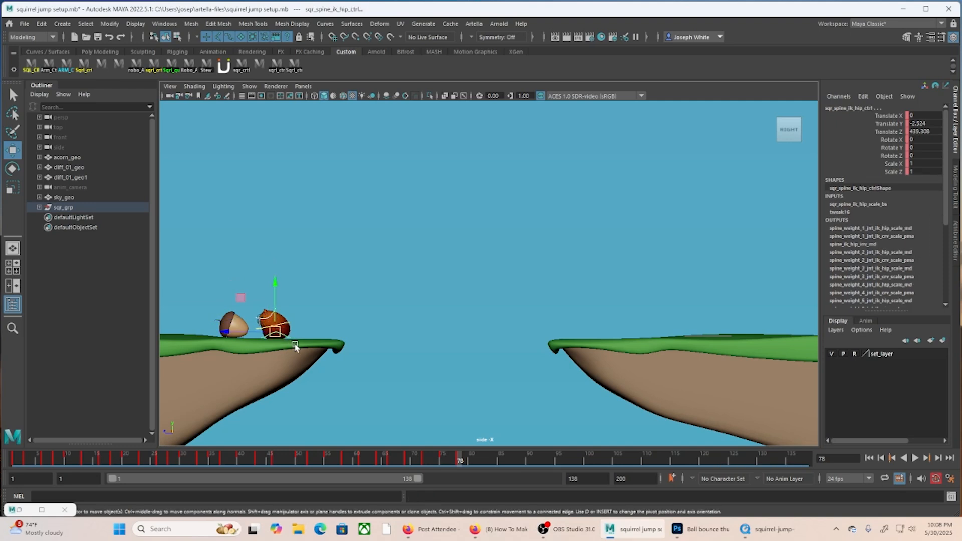
key(s)
Lean the shoulder control further toward the acorn at frame 81, at about Z 449.9 with Rotate X about 31.8, and key it.
drag(457, 465, 478, 465)
click(311, 321)
click(270, 320)
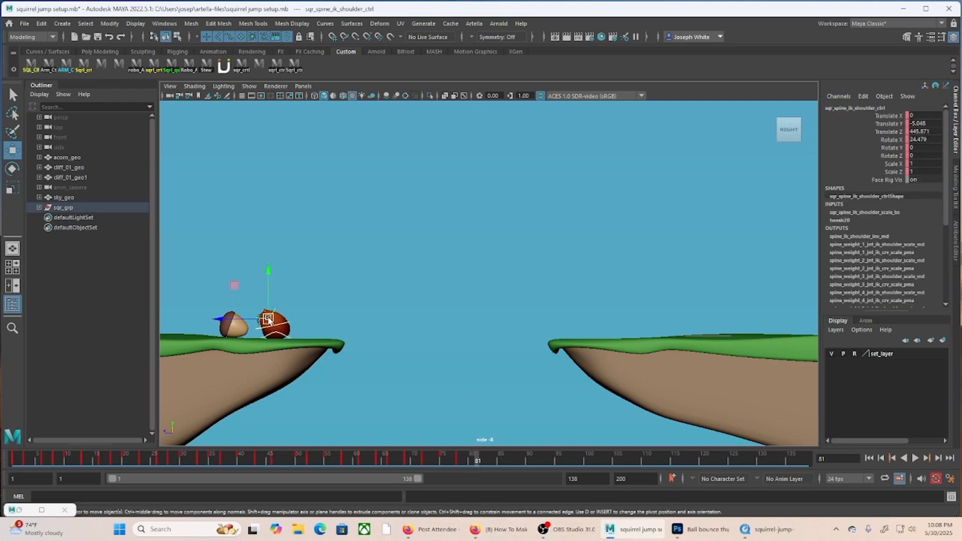
key(e)
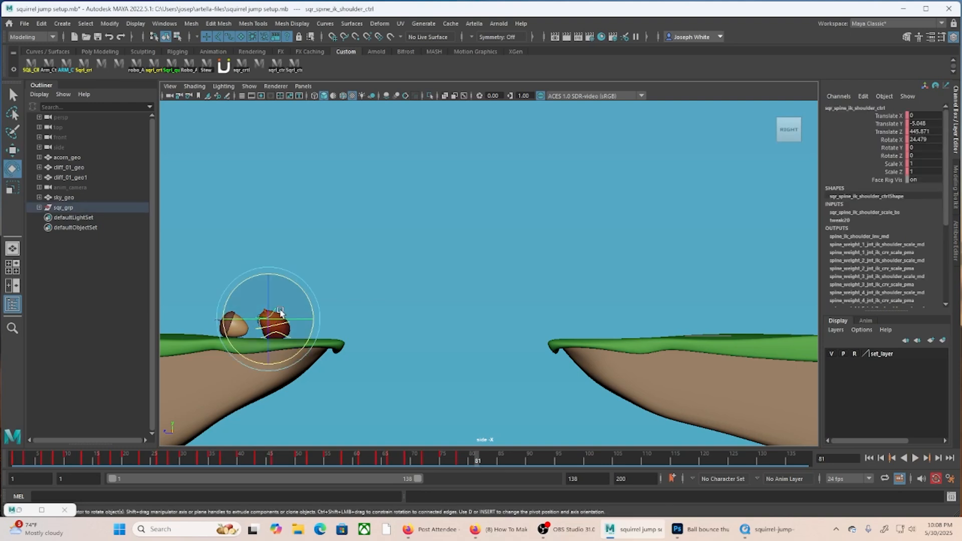
click(280, 313)
key(ctrl+z)
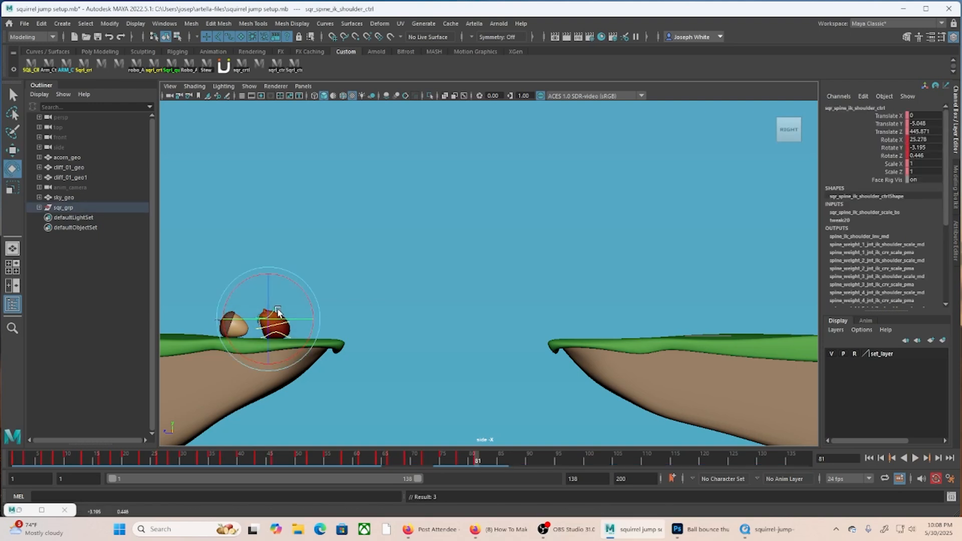
drag(310, 299, 253, 322)
key(w)
key(s)
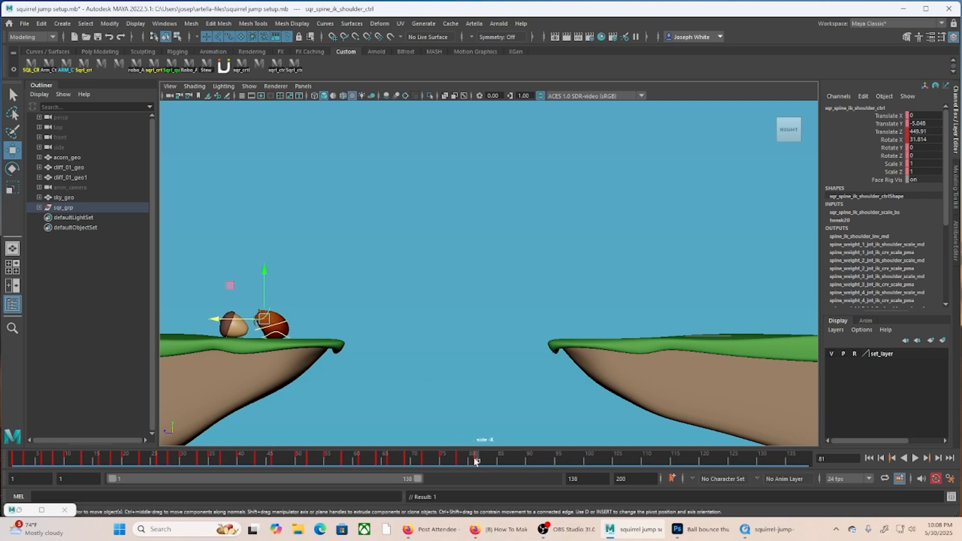
Raise the shoulder control at frame 84 to about Y 0.5 and rotate it to about 44.2 in X.
key(alt+v)
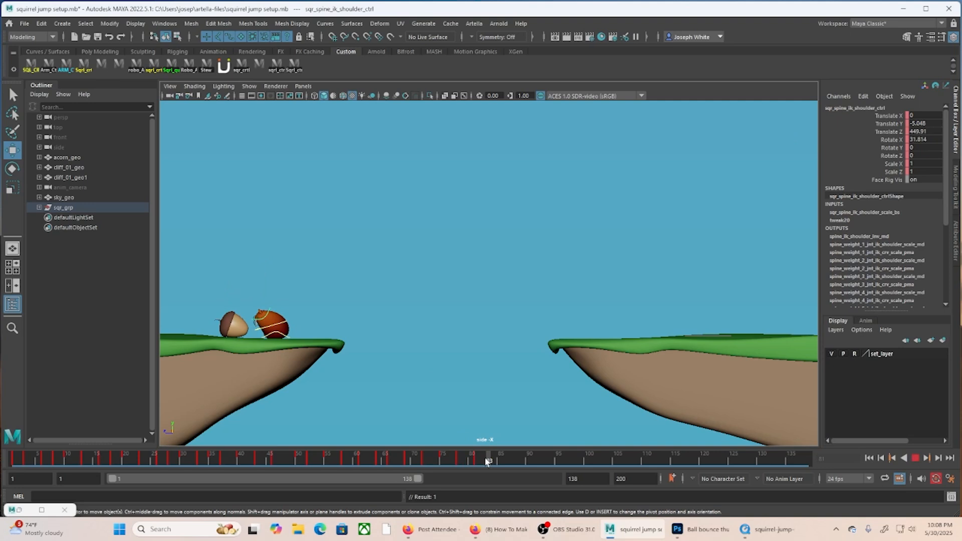
mouse_move(486, 461)
mouse_down()
mouse_move(477, 461)
mouse_move(495, 461)
mouse_up()
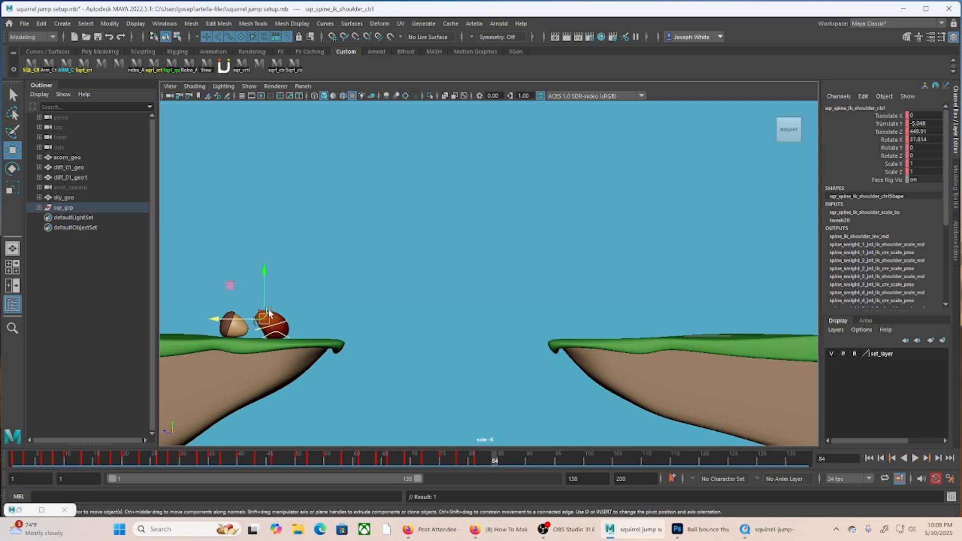
drag(265, 310, 264, 302)
key(e)
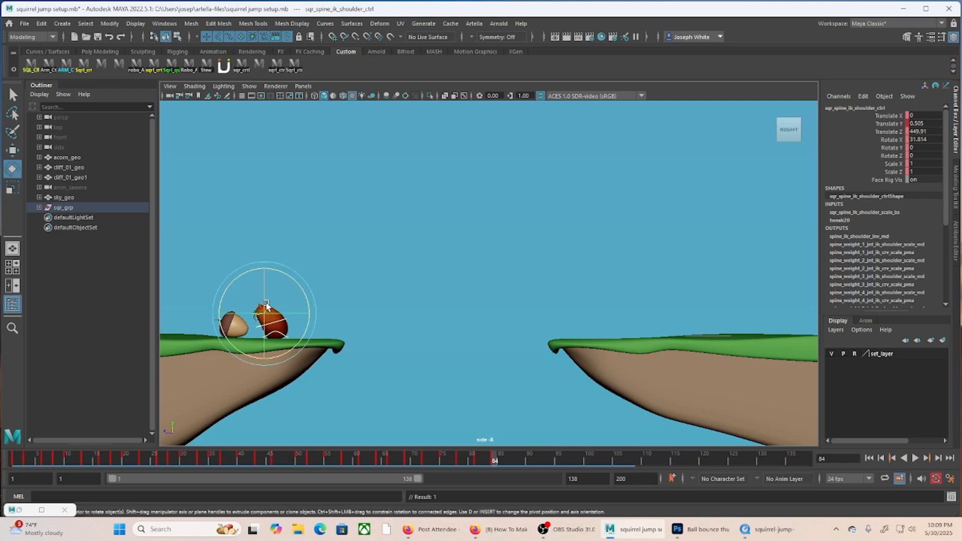
drag(224, 336, 233, 345)
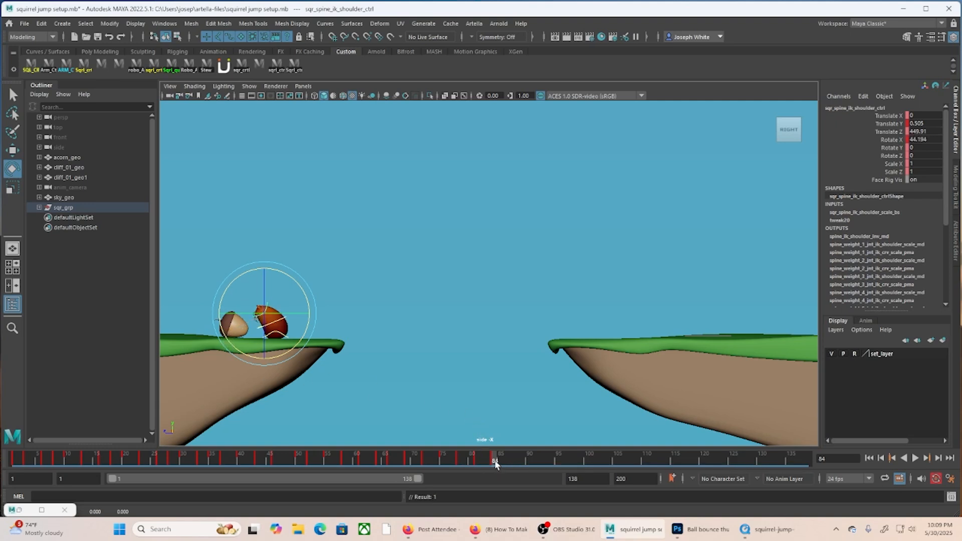
key(alt+v)
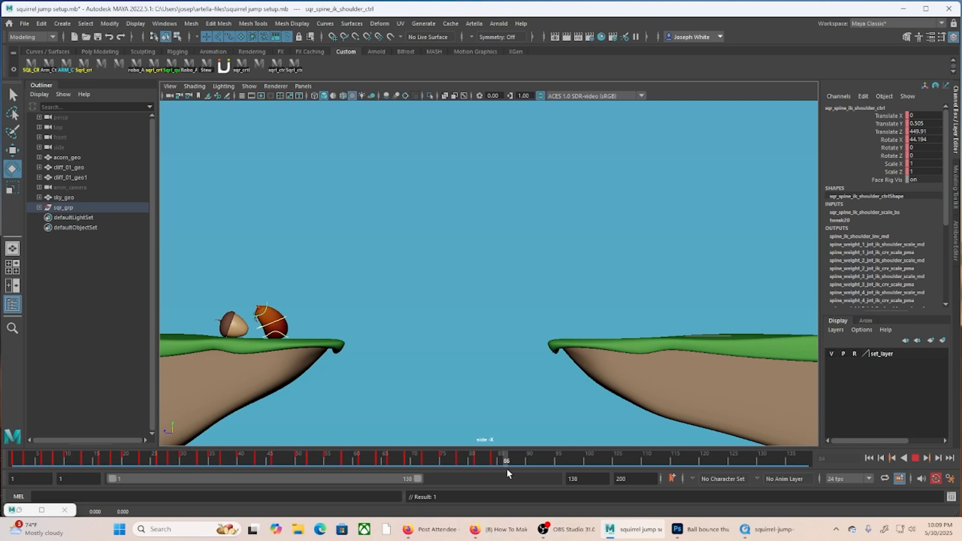
Pull the shoulder control back upright at frame 87, to about Y 0, Z 435.3 and Rotate X 22.8, and key it.
drag(509, 471, 495, 471)
click(509, 469)
key(w)
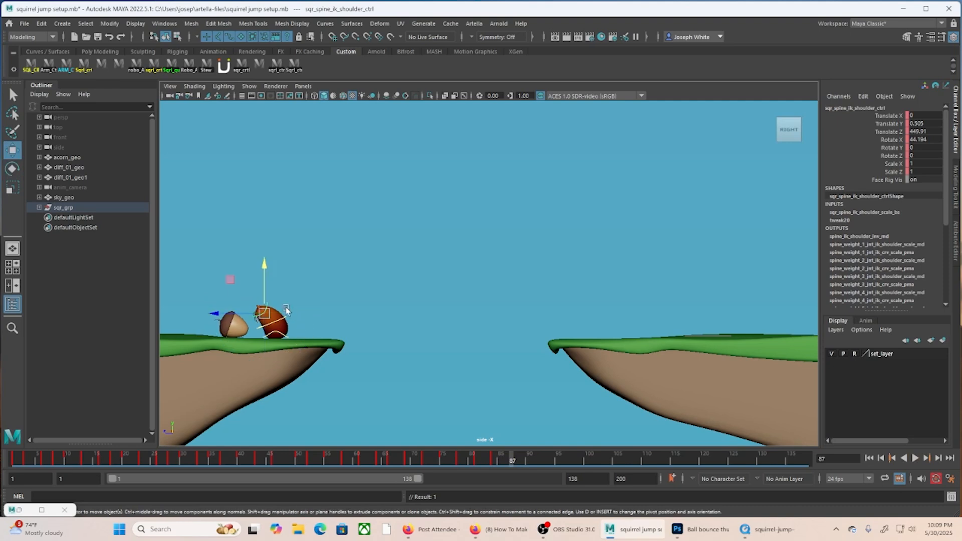
drag(266, 315, 278, 317)
key(e)
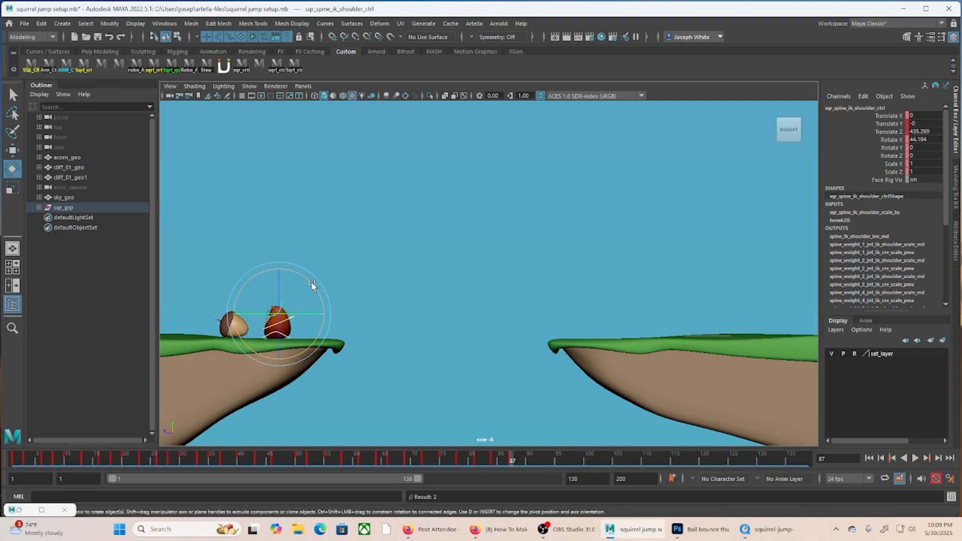
drag(312, 285, 313, 299)
key(s)
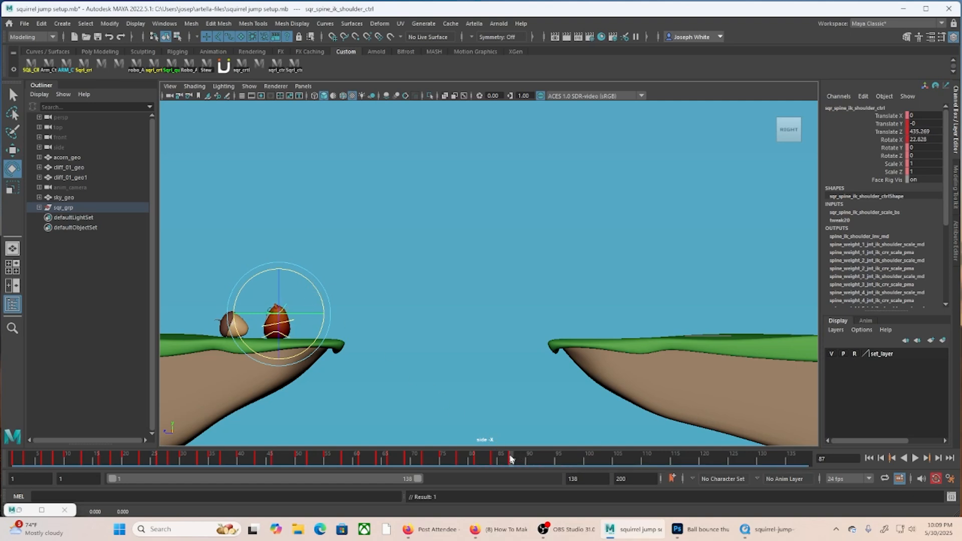
Lower the shoulder control to about Y -5.0 at frame 90.
key(alt+v)
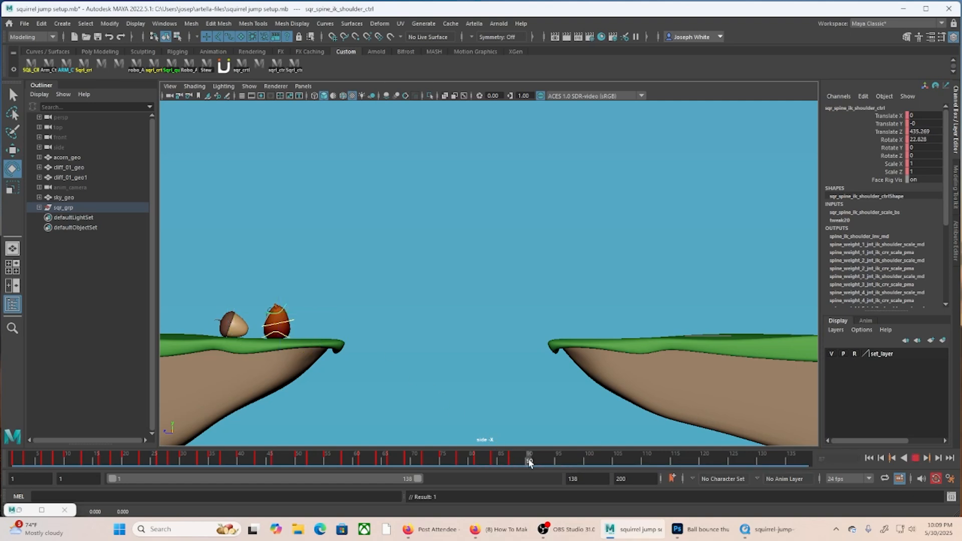
key(alt+v)
key(w)
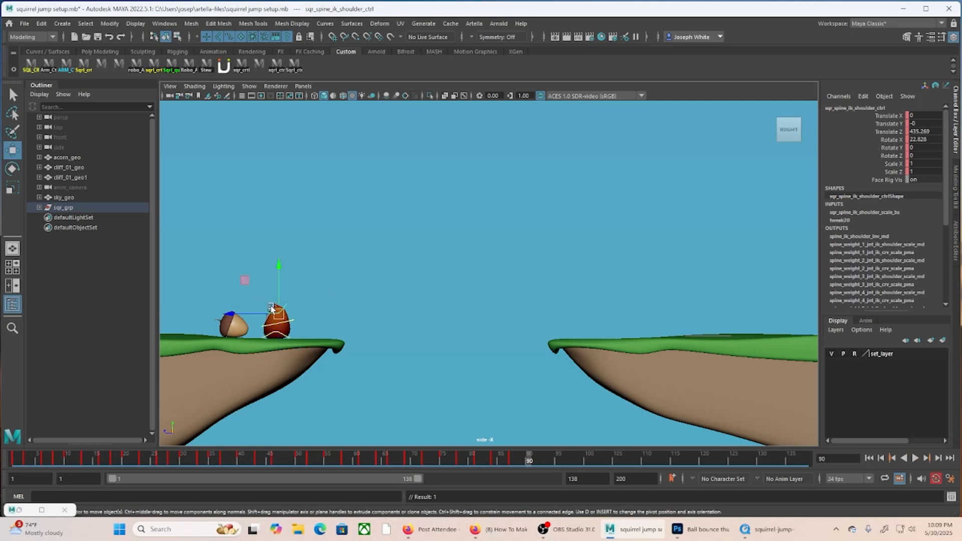
drag(279, 286, 280, 292)
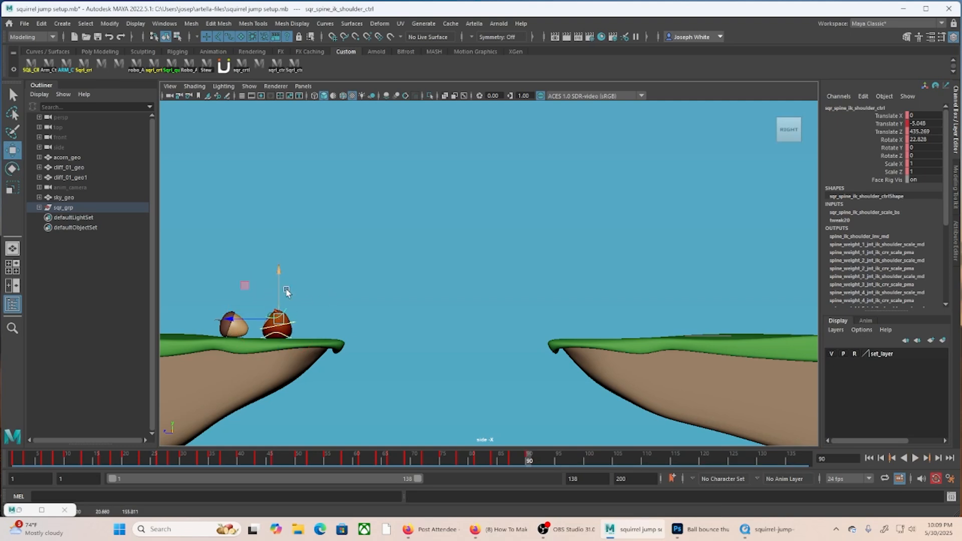
click(921, 139)
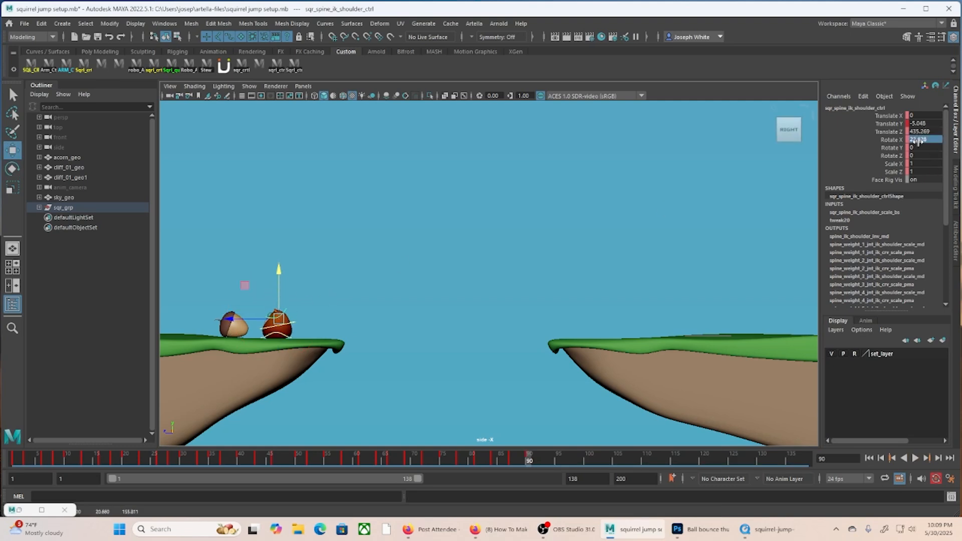
text(0)
click(295, 309)
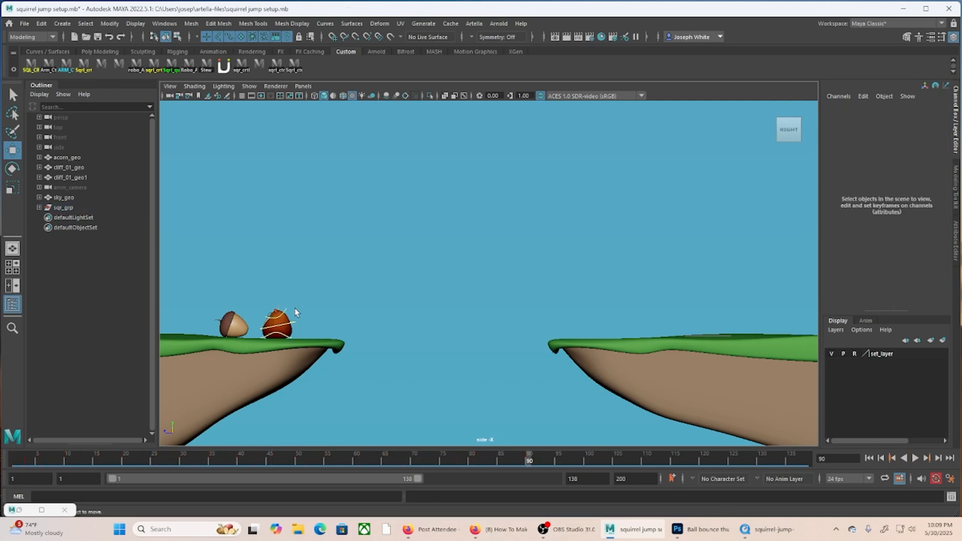
Rotate the shoulder control to about 8.0 in X at frame 90.
key(e)
click(285, 308)
key(r)
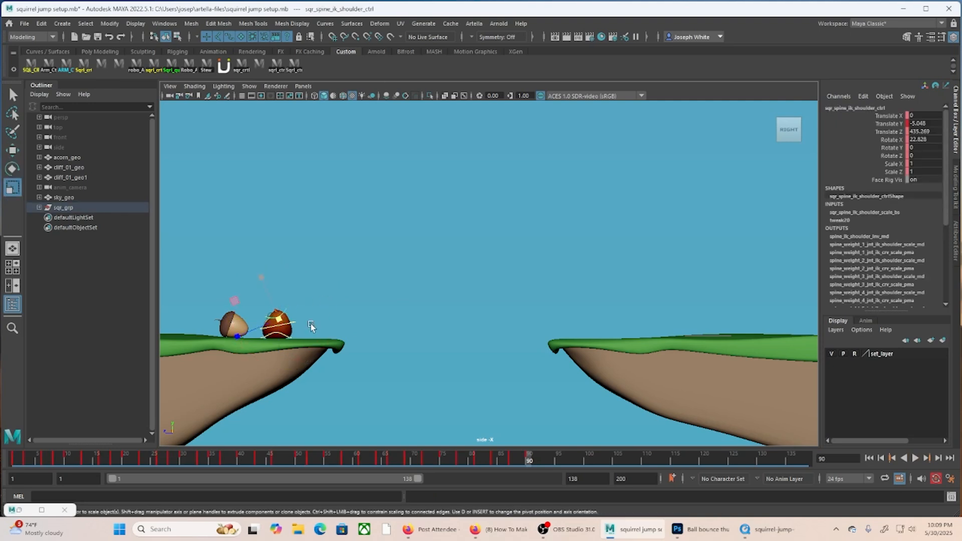
key(e)
drag(307, 285, 315, 293)
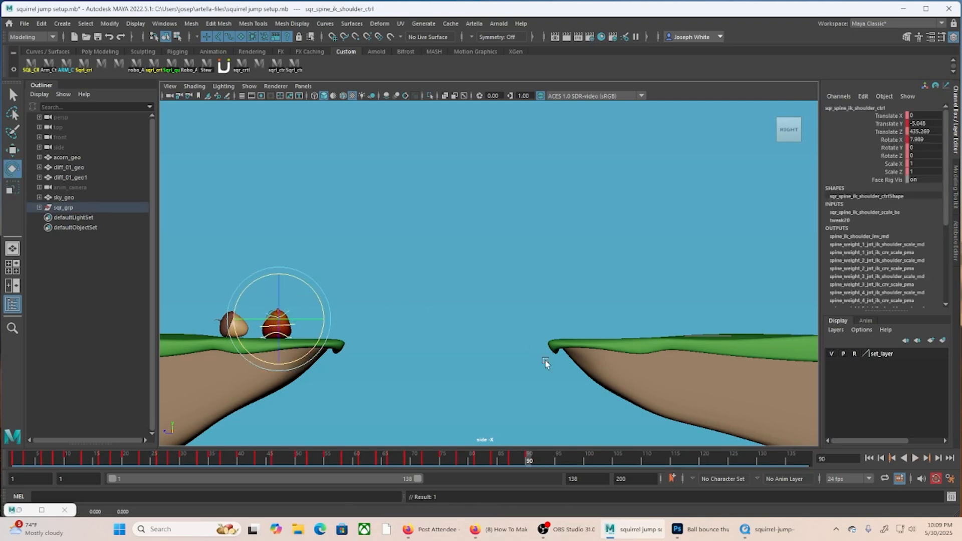
Select all the squirrel's body controls and key their crouched pose at frame 90.
mouse_move(527, 463)
mouse_down()
mouse_move(399, 477)
mouse_move(540, 484)
mouse_move(275, 477)
mouse_move(530, 476)
mouse_up()
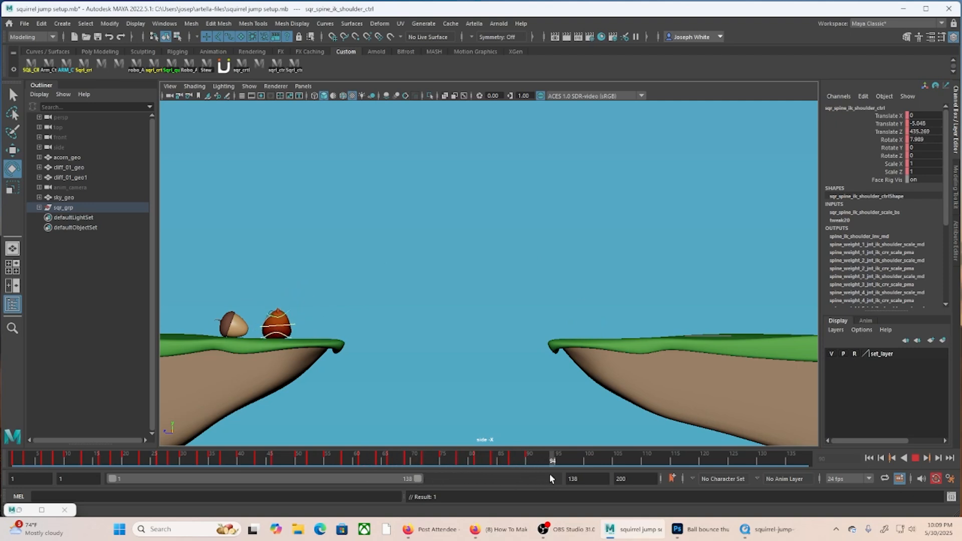
drag(550, 479, 549, 479)
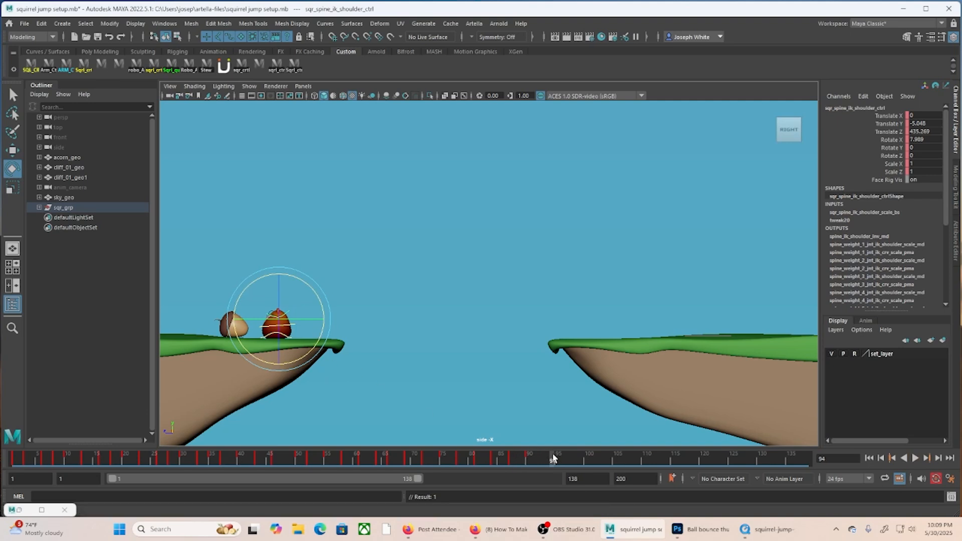
drag(551, 458, 534, 474)
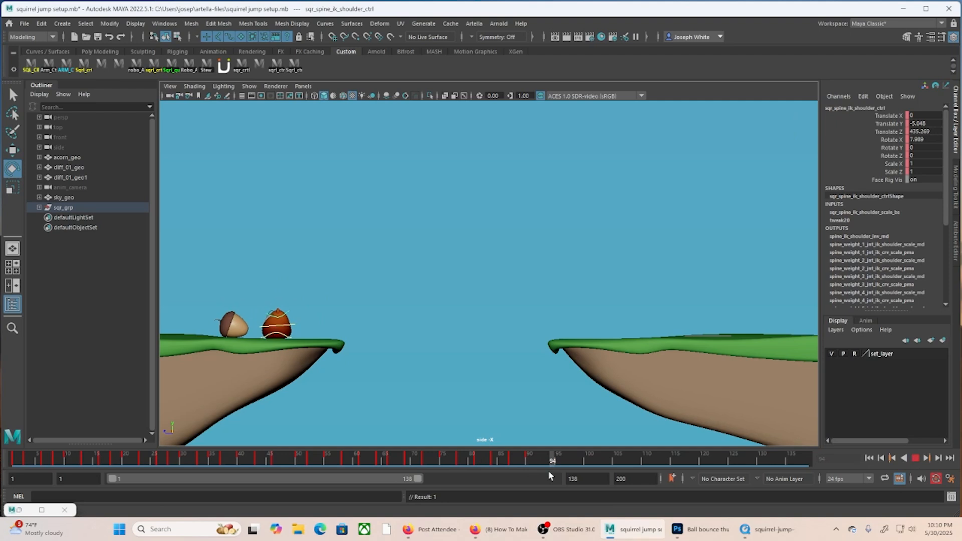
drag(536, 471, 536, 470)
click(295, 68)
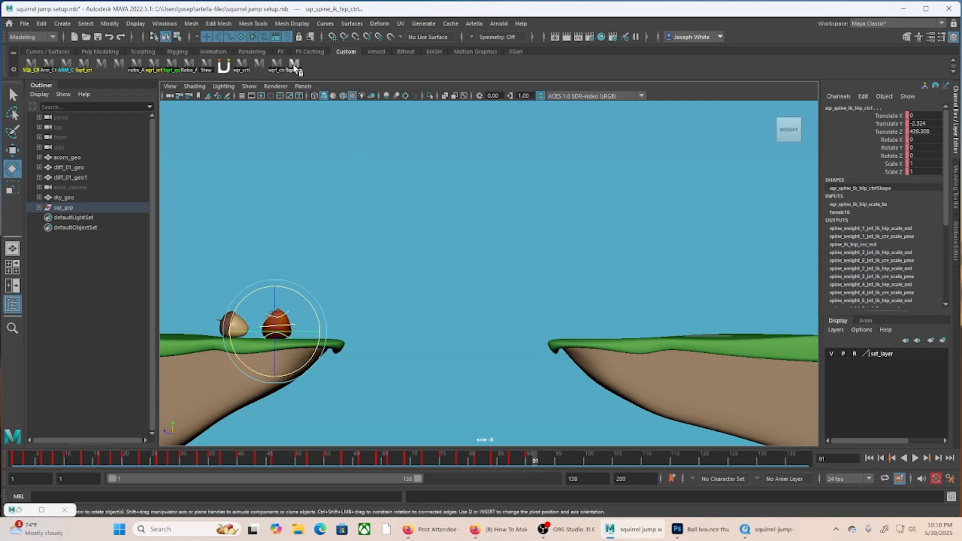
click(530, 459)
key(s)
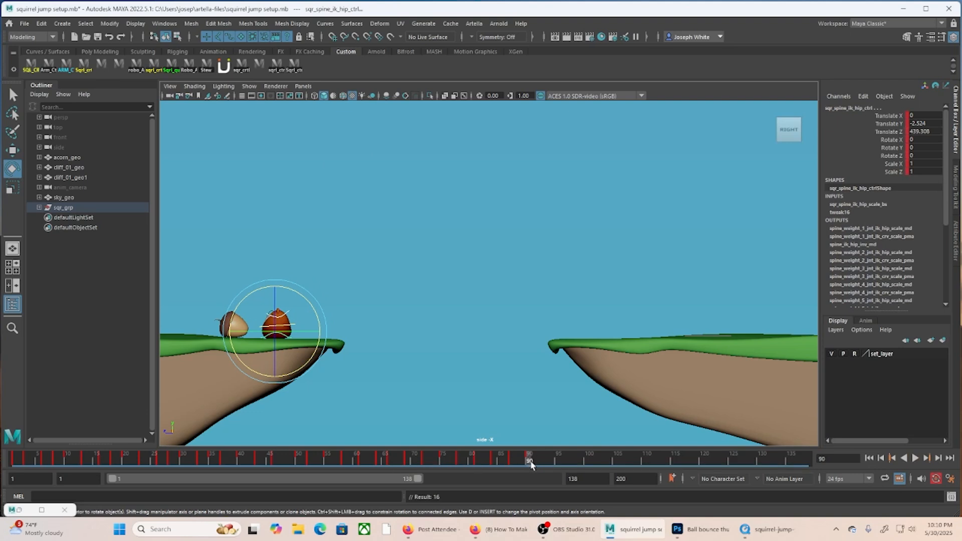
Hold the shoulder control's crouch by keying it again at frame 93.
drag(532, 465, 546, 465)
click(351, 284)
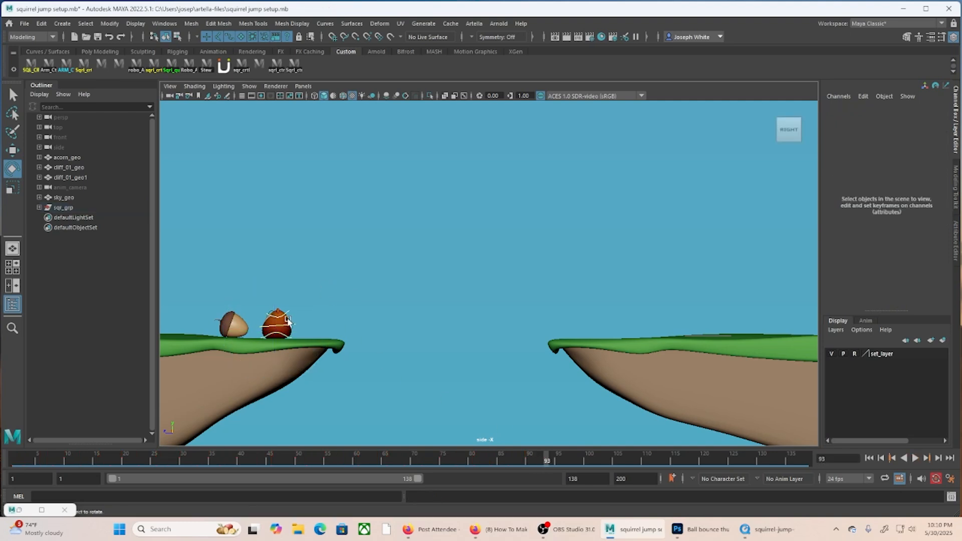
click(285, 316)
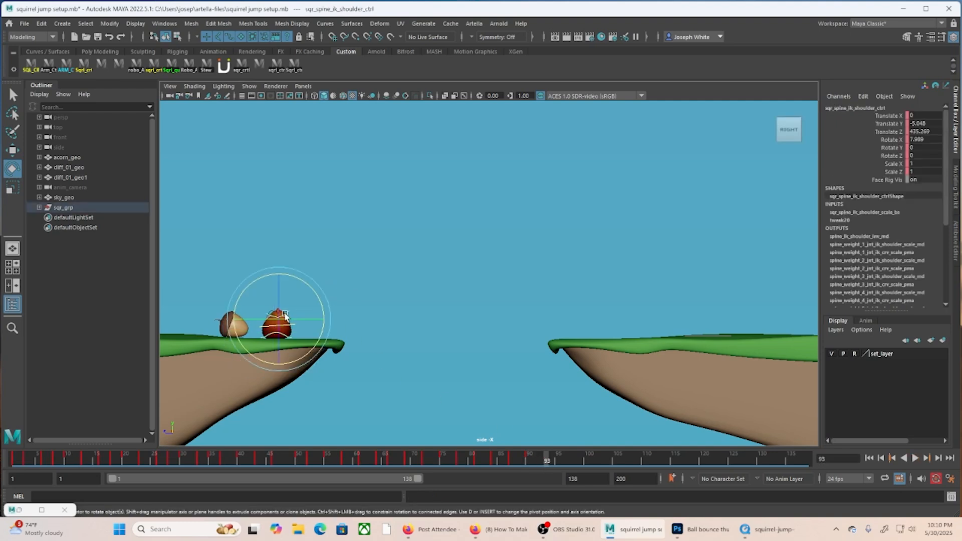
key(s)
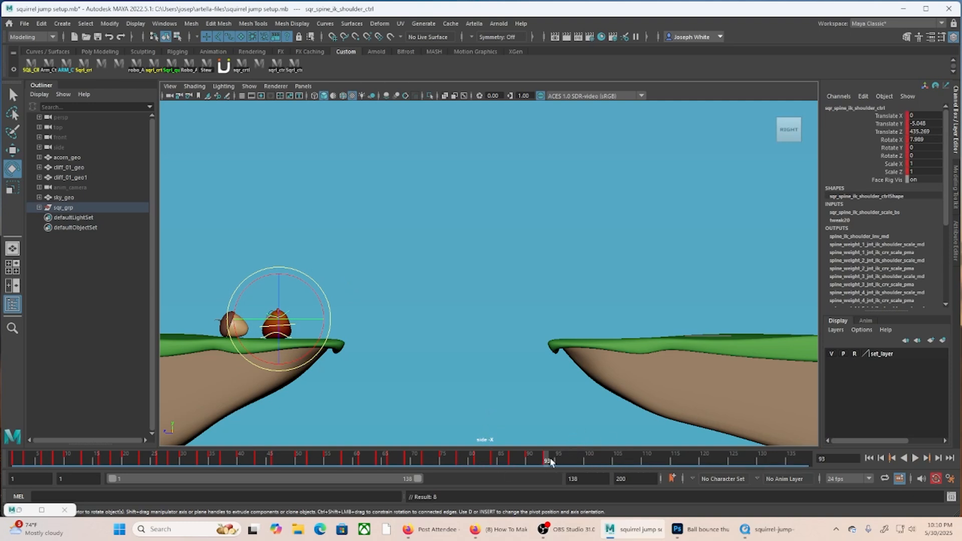
Squash the squirrel further at frame 95 by lowering the shoulder control to about Y -9.1.
key(alt+v)
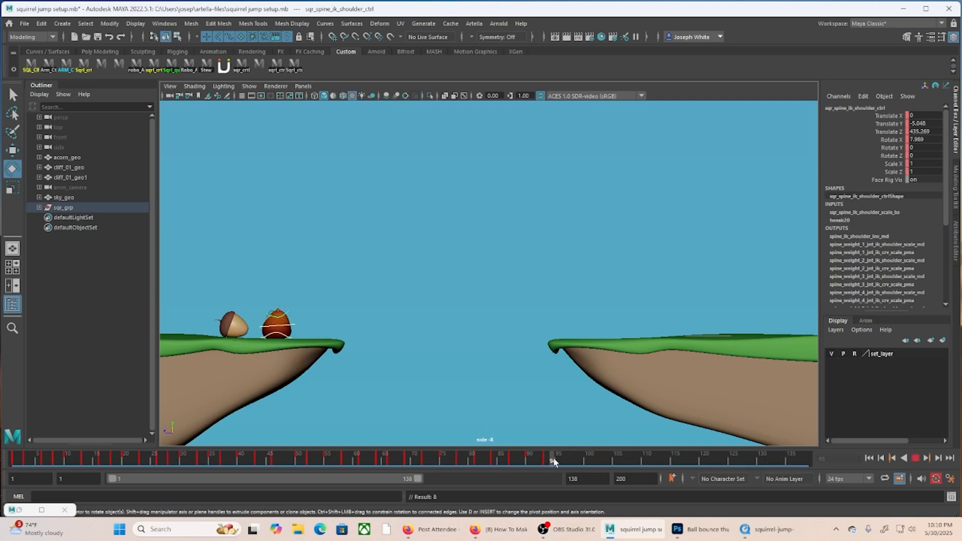
drag(554, 459, 559, 459)
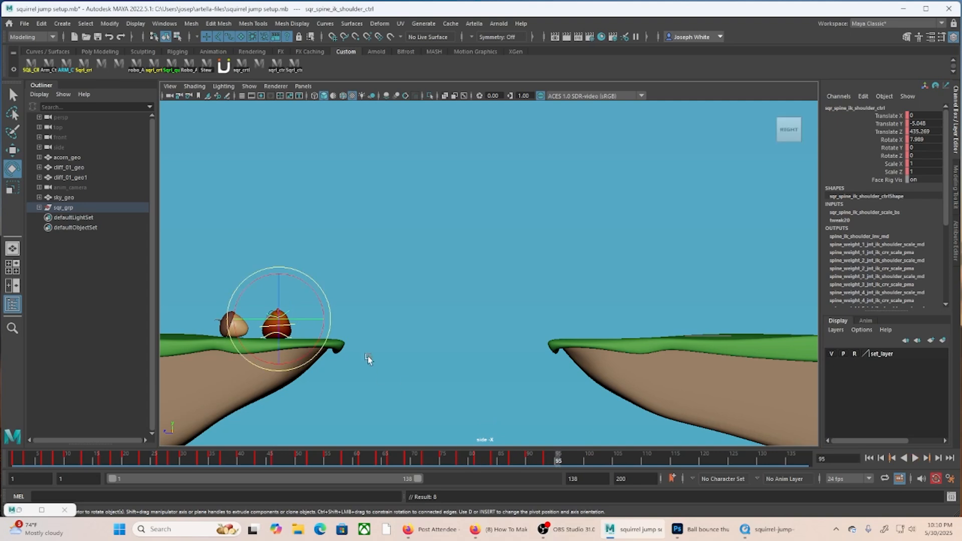
key(w)
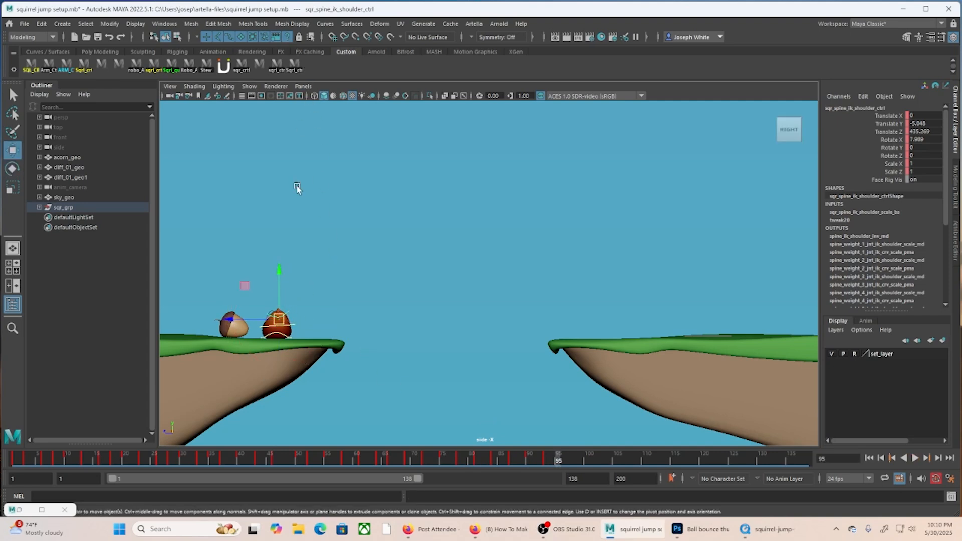
click(290, 318)
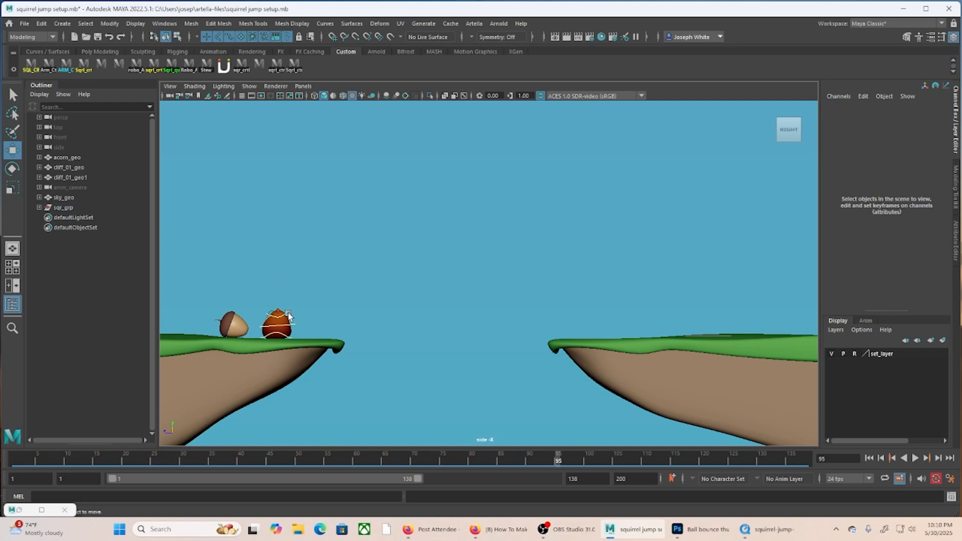
click(288, 311)
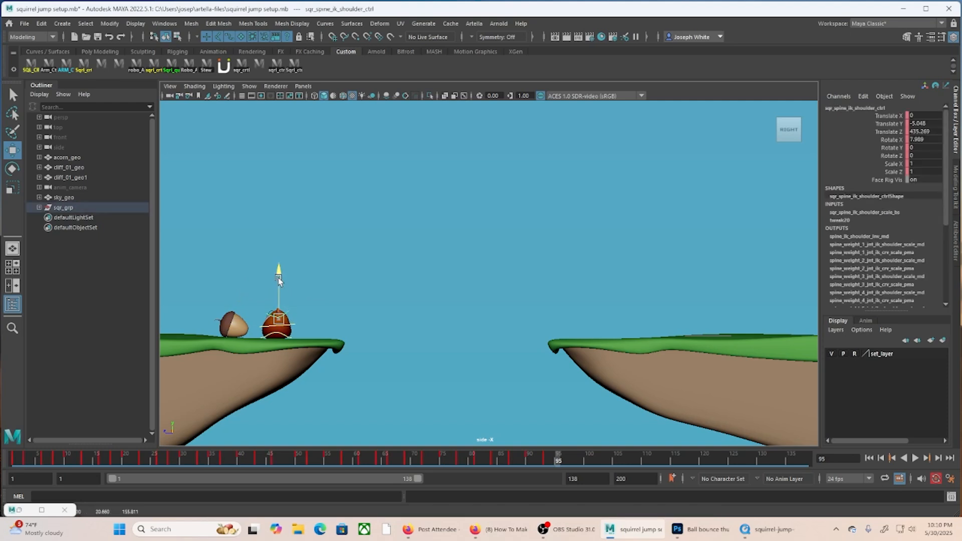
drag(278, 278, 278, 282)
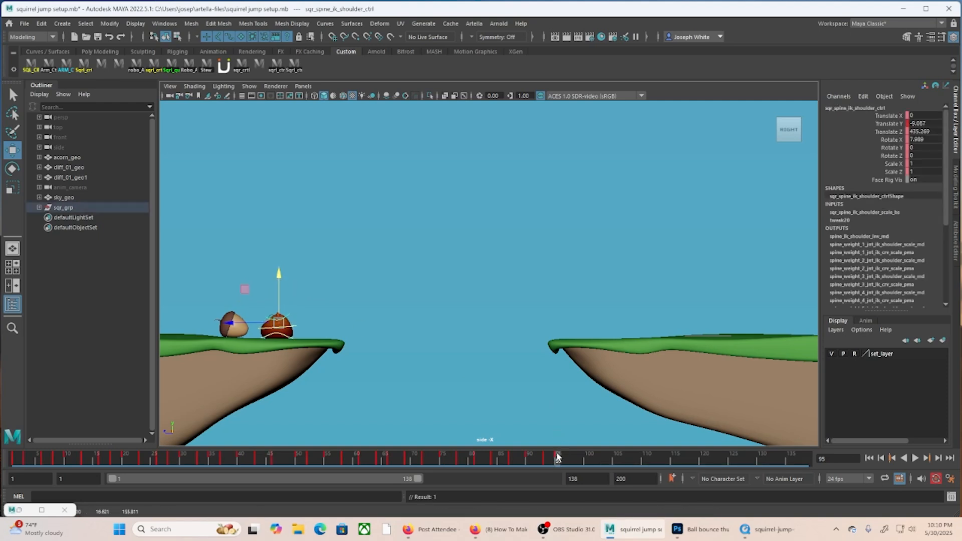
Stretch the squirrel upward at frame 97 by raising the shoulder control to about Y 2.0.
key(alt+v)
key(alt+v)
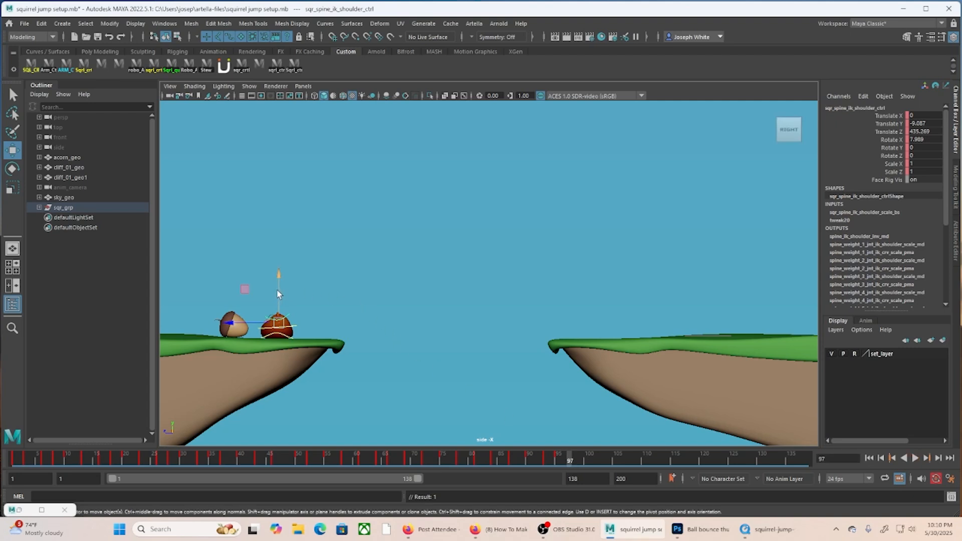
drag(278, 291, 278, 279)
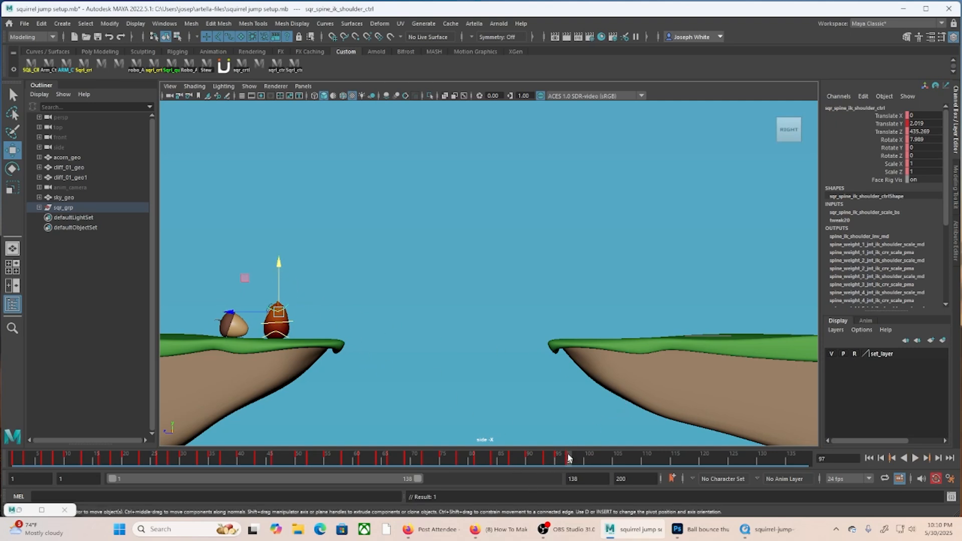
Lift the whole squirrel body off the ground at frame 100, with the hip control at about Y 14.1.
drag(570, 457, 590, 457)
click(283, 334)
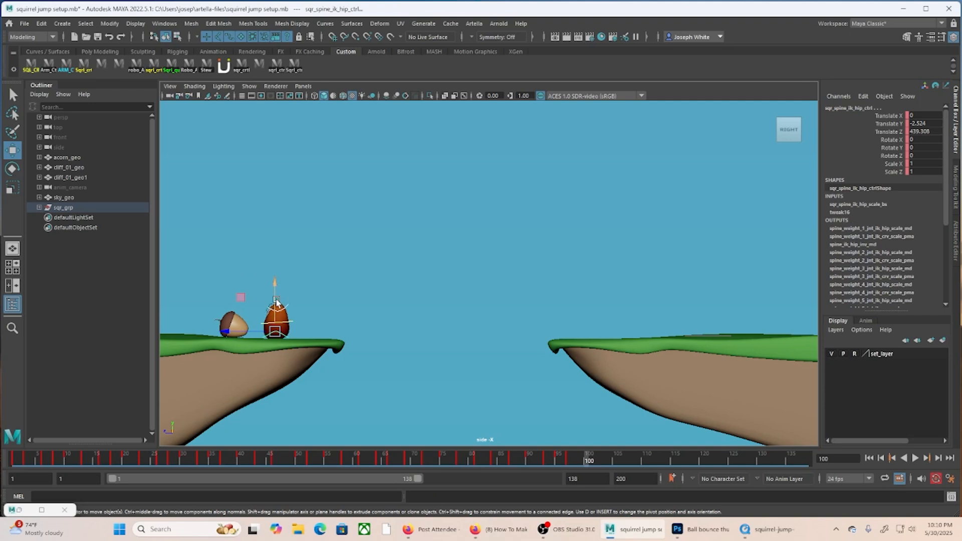
drag(276, 303, 274, 285)
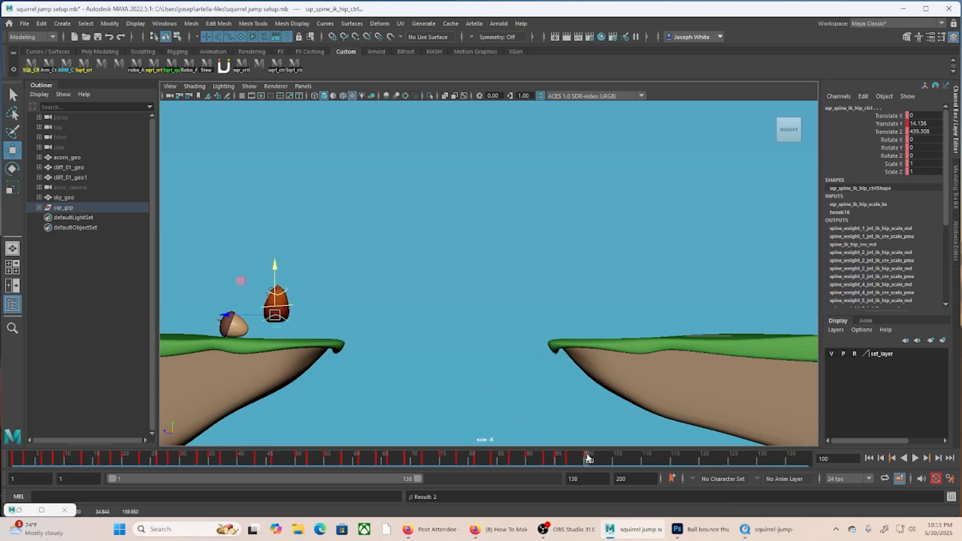
Bring the whole squirrel body back down to the ground at frame 103, with the hip control at about Y -2.0.
key(alt+v)
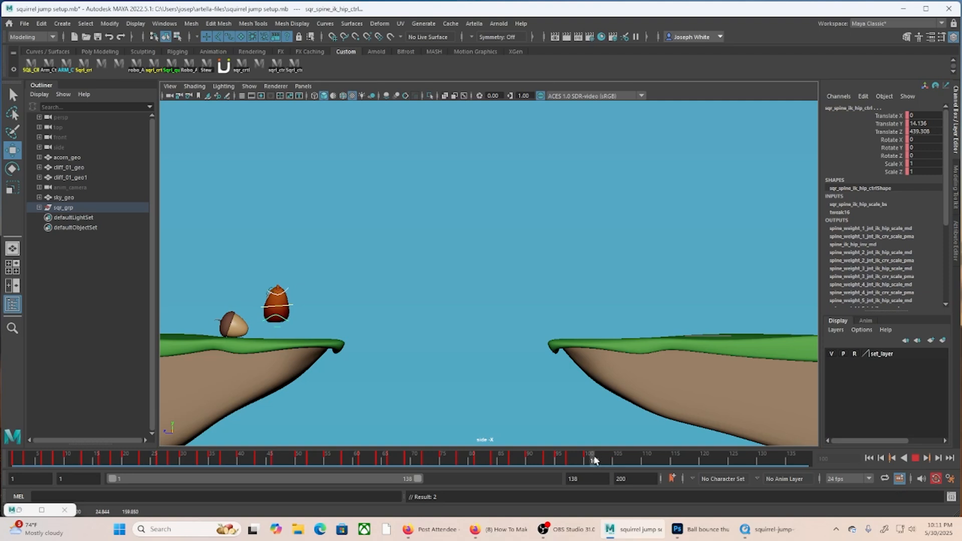
key(alt+v)
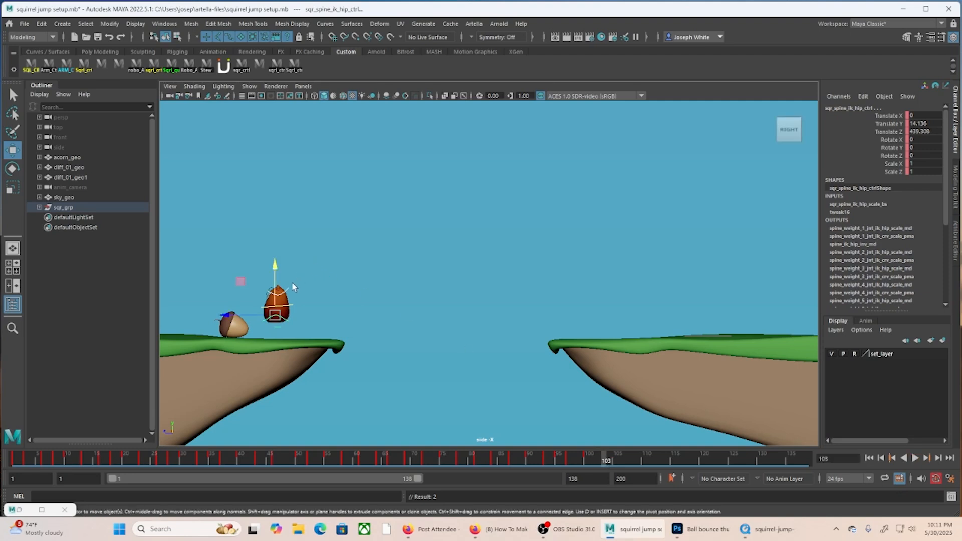
click(290, 296)
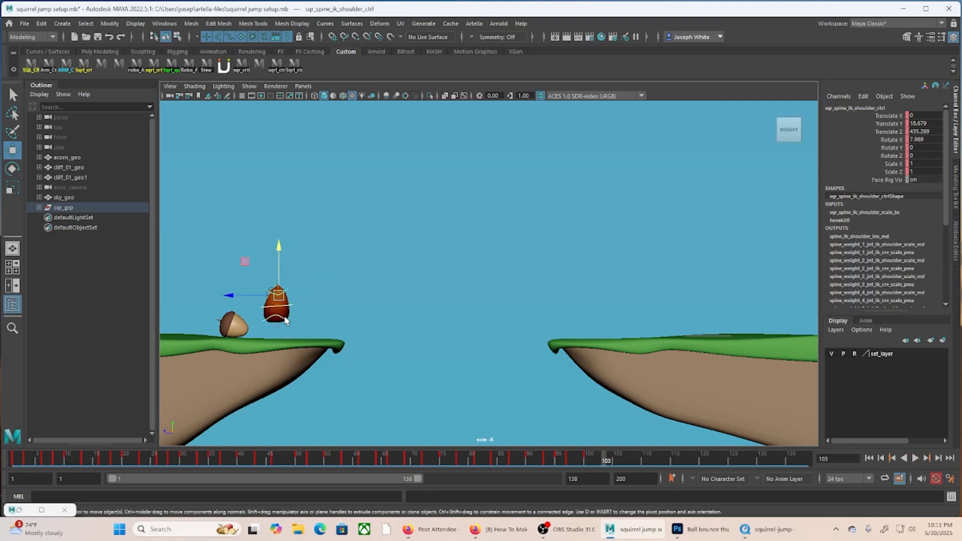
click(286, 321)
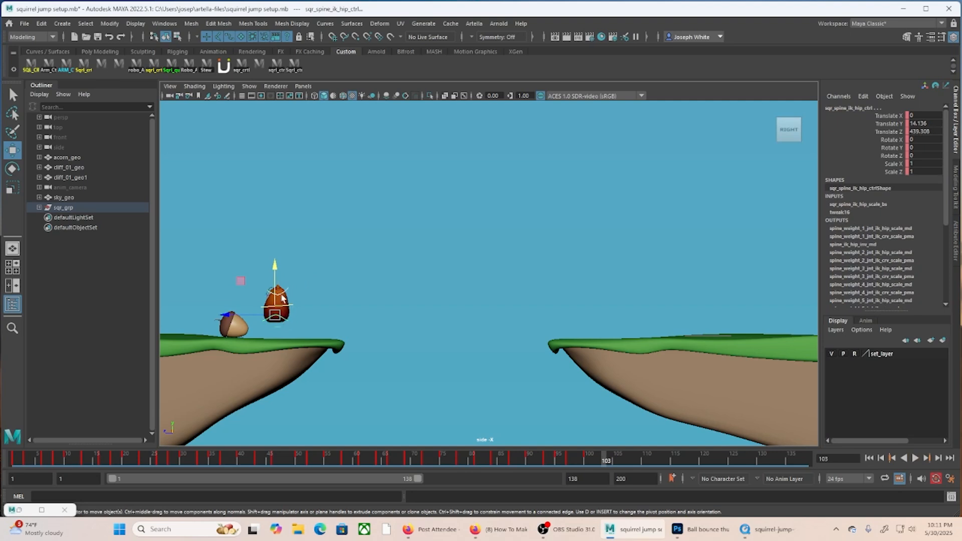
drag(276, 273, 275, 288)
middle_drag(338, 291, 339, 293)
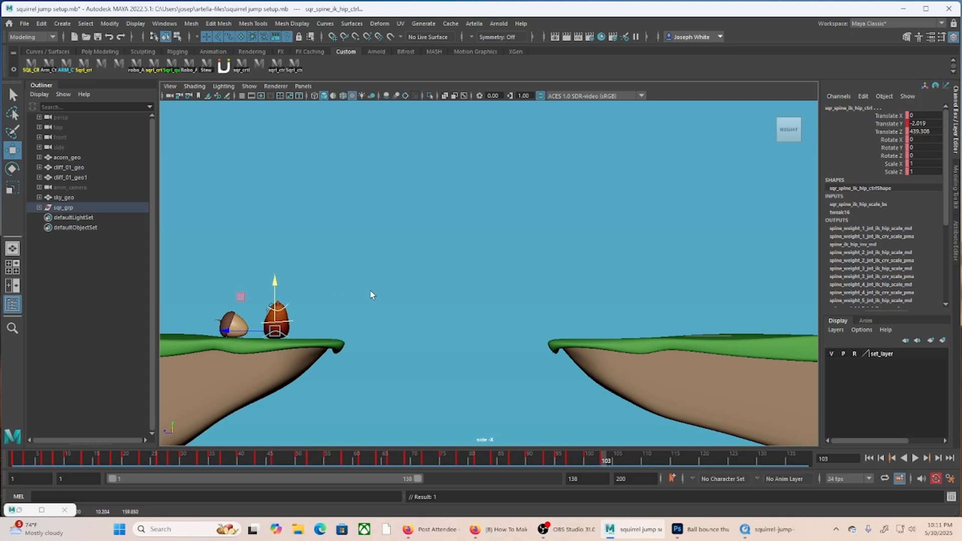
Squash the squirrel at frame 105 by lowering the shoulder control to about Y -5.6, and key both body controls.
click(615, 461)
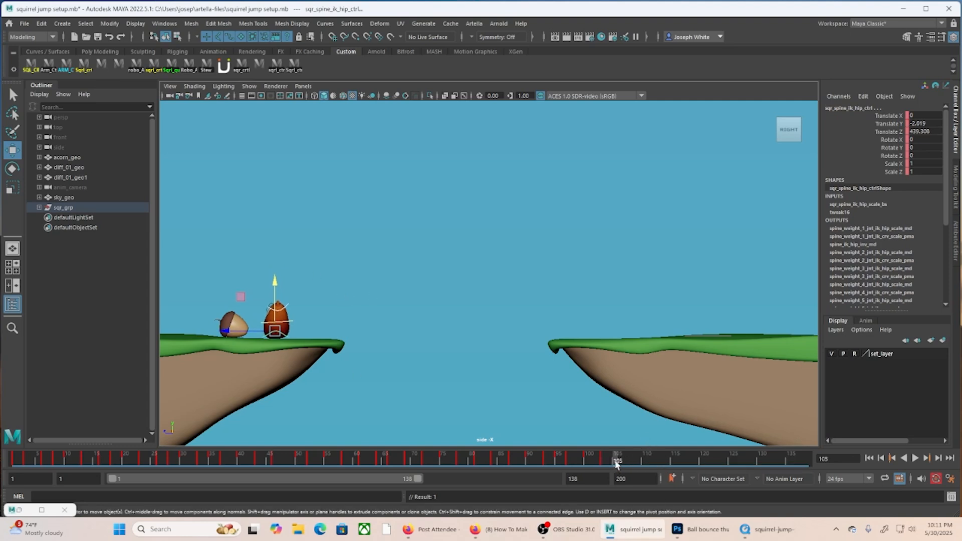
click(281, 311)
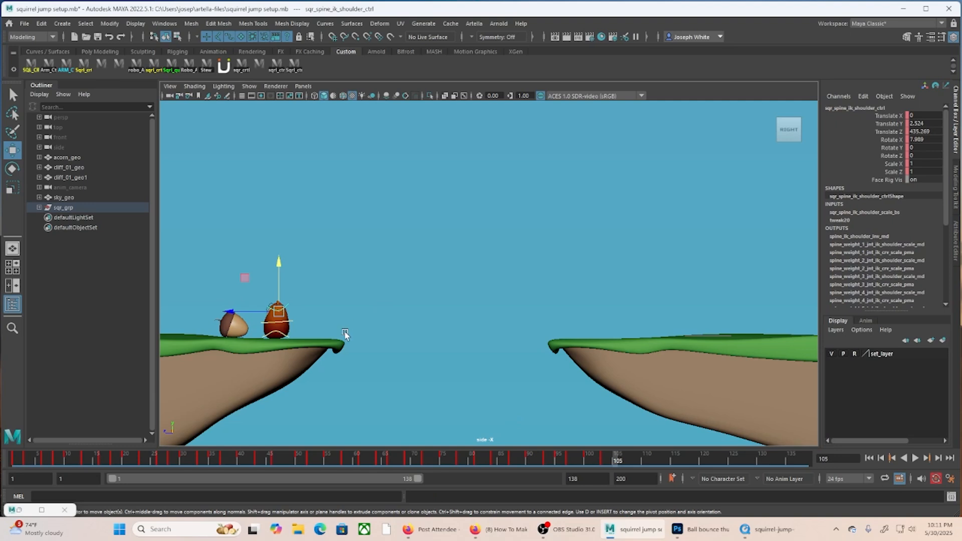
key(alt+Down)
key(alt+Down)
key(alt+Down)
key(alt+Down)
key(alt+Down)
key(alt+Down)
key(alt+Down)
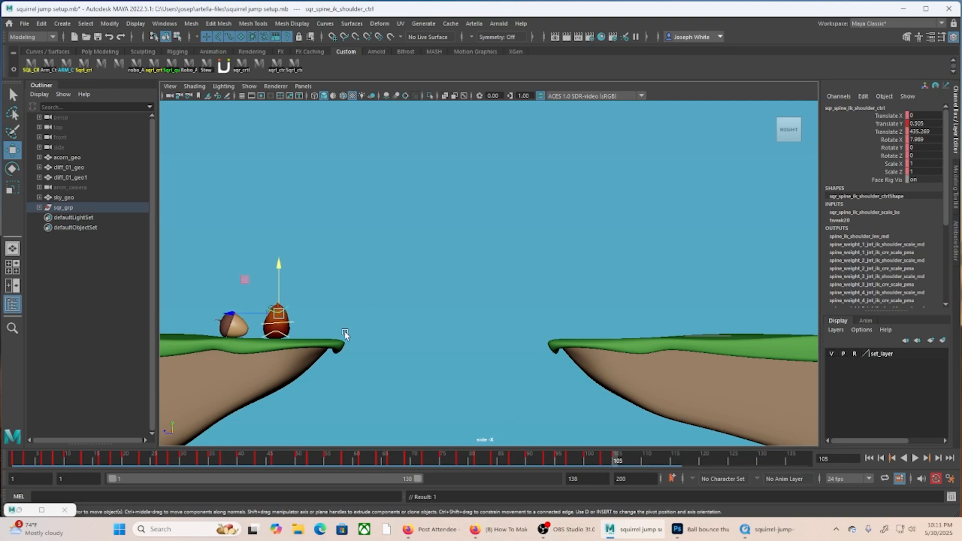
key(alt+Down)
key(alt+Down)
key(alt+Down)
key(alt+Down)
key(alt+Down)
key(alt+Down)
key(alt+Down)
key(alt+Down)
key(alt+Down)
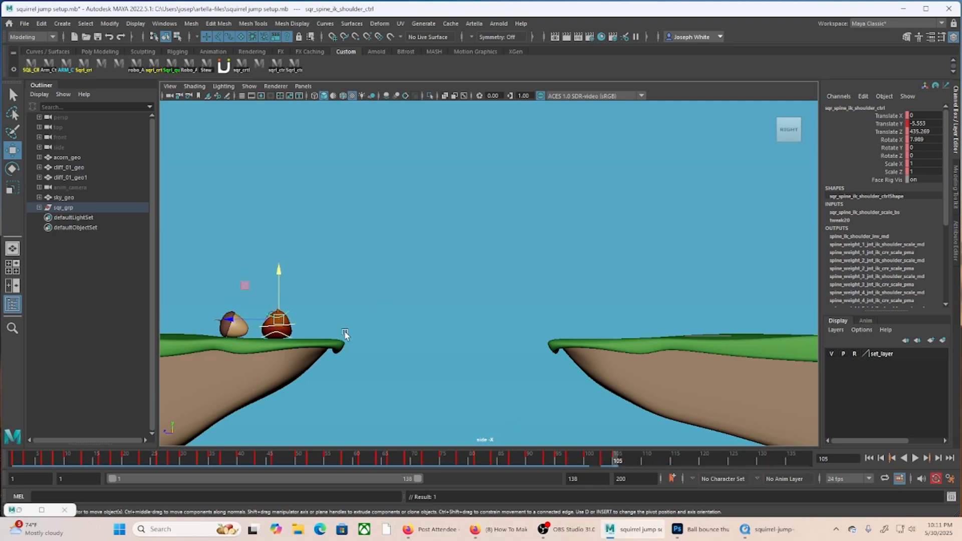
click(293, 63)
key(s)
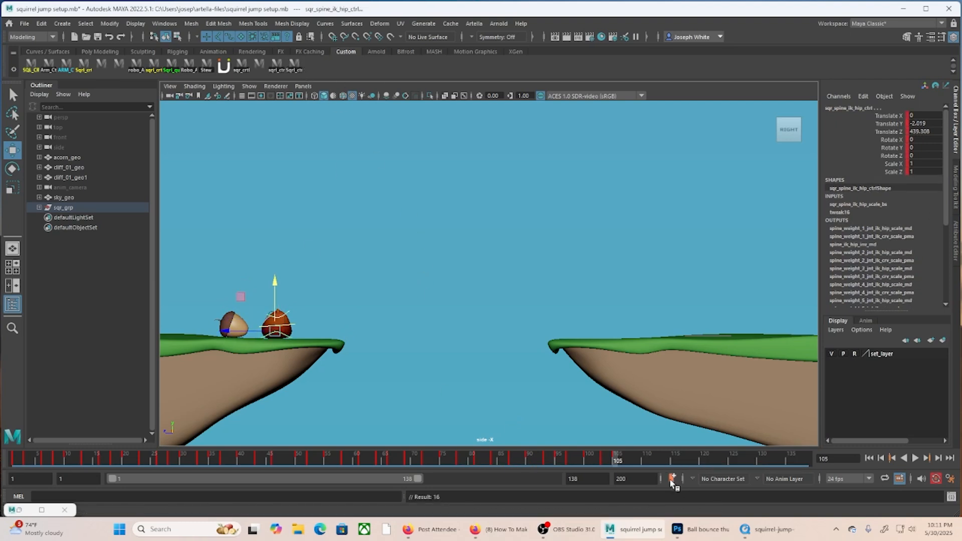
Raise the squirrel back up at frame 107 by setting the shoulder control's Translate Y to 0.
click(629, 459)
click(295, 319)
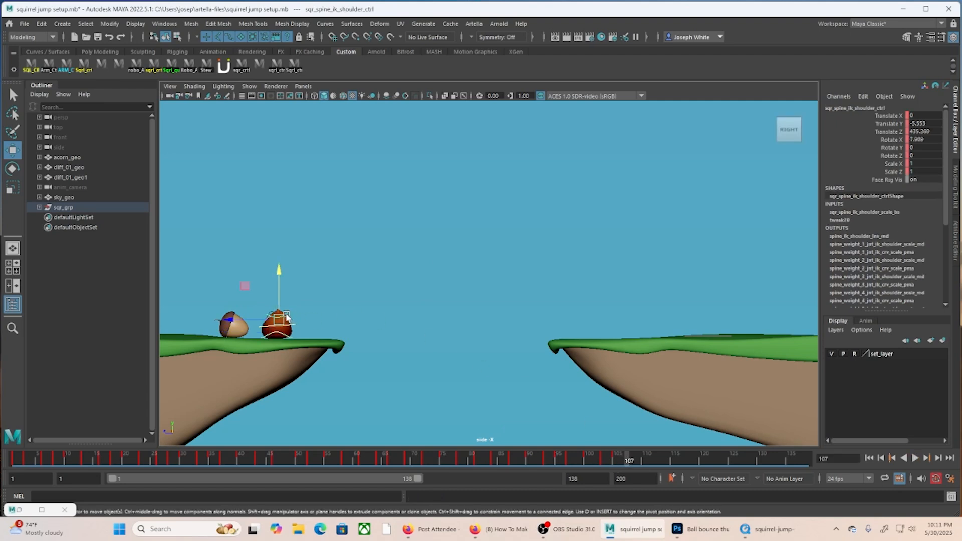
double_click(930, 122)
text(0)
key(Return)
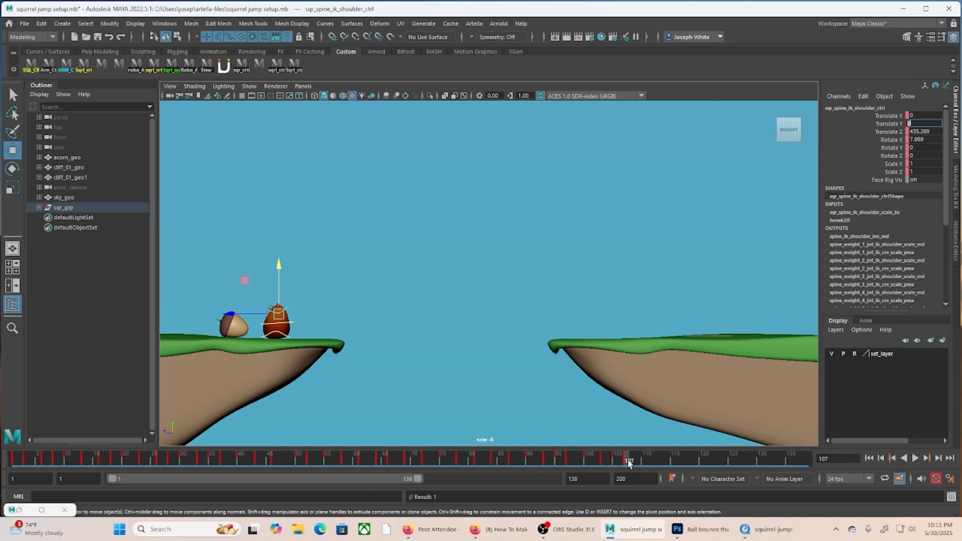
Squash the squirrel again at frame 109 with the shoulder control at about Y -7.1, and key both body controls.
key(alt+v)
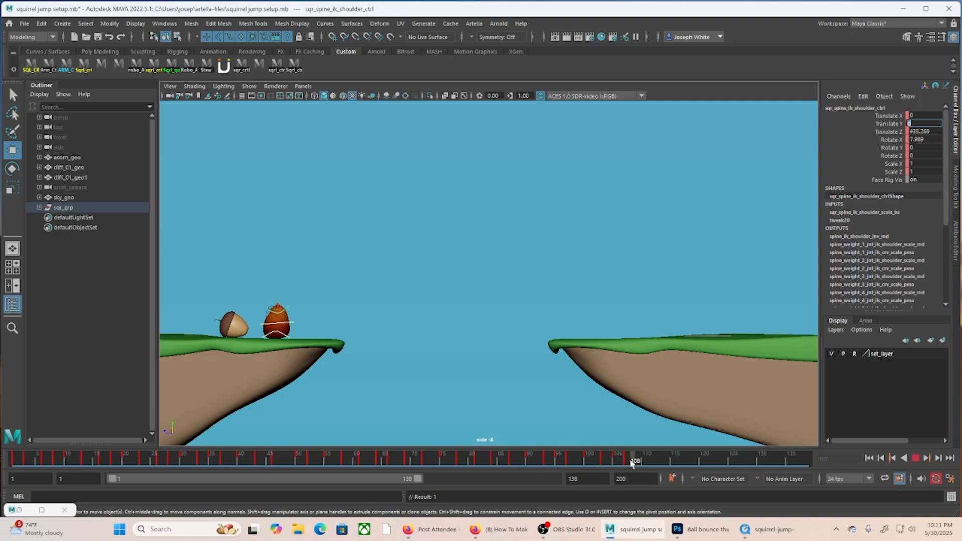
key(alt+v)
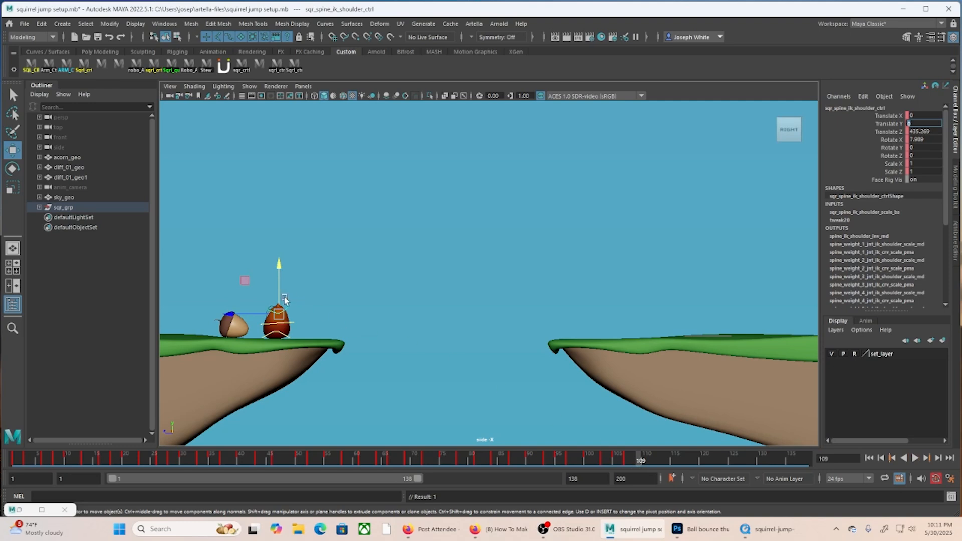
drag(277, 286, 278, 293)
key(alt+Up)
key(alt+Up)
key(alt+Up)
key(alt+Up)
key(alt+Up)
key(alt+Up)
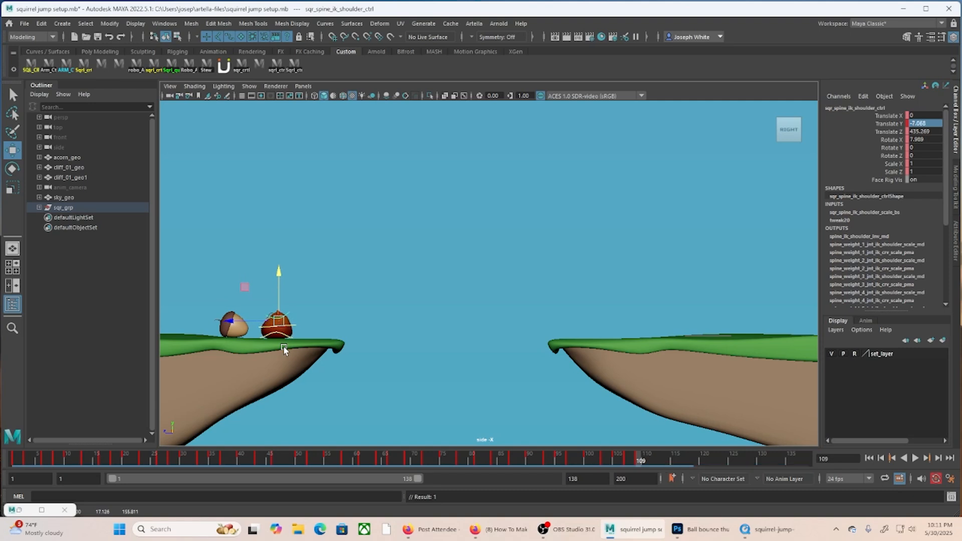
click(293, 66)
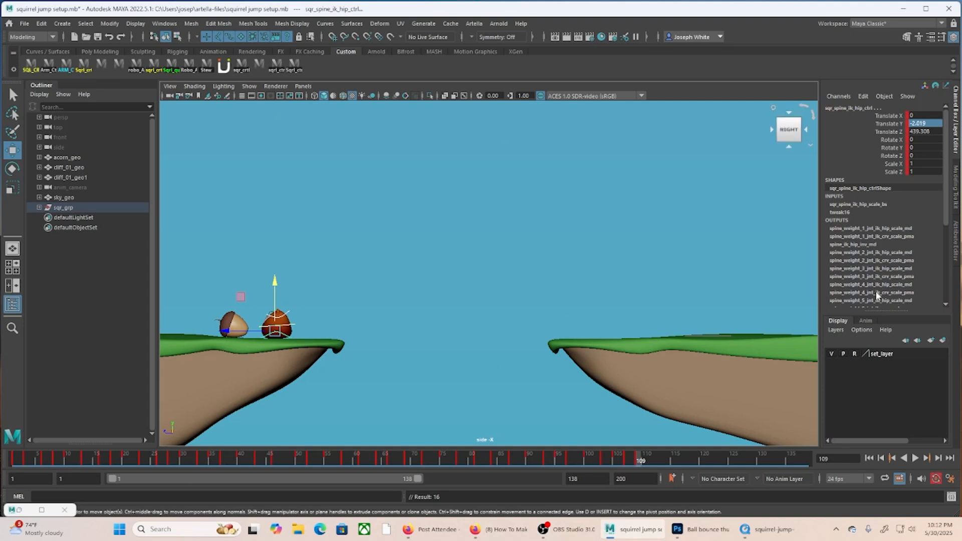
Stretch the squirrel tall at frame 112 by raising the shoulder control to about Y 14.6.
drag(642, 457, 658, 457)
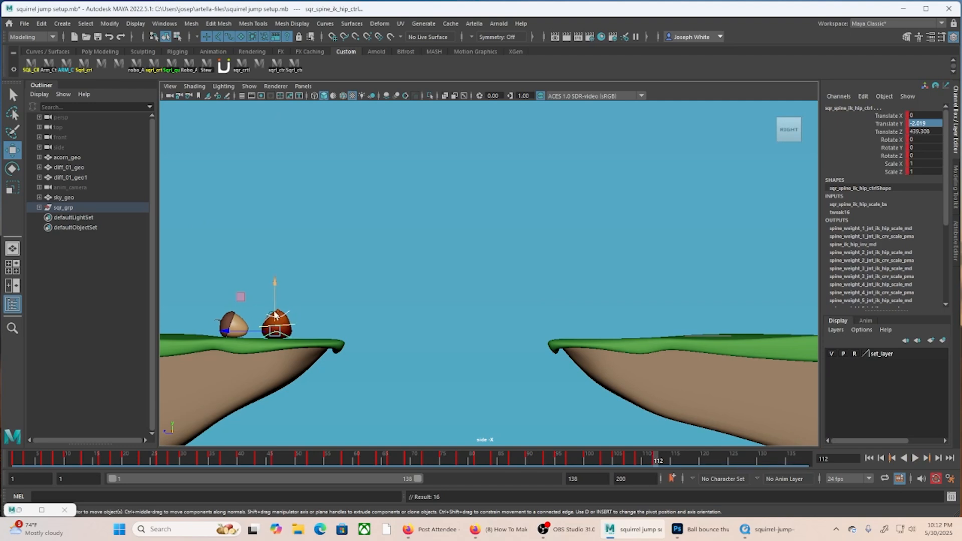
click(281, 301)
drag(281, 300, 282, 278)
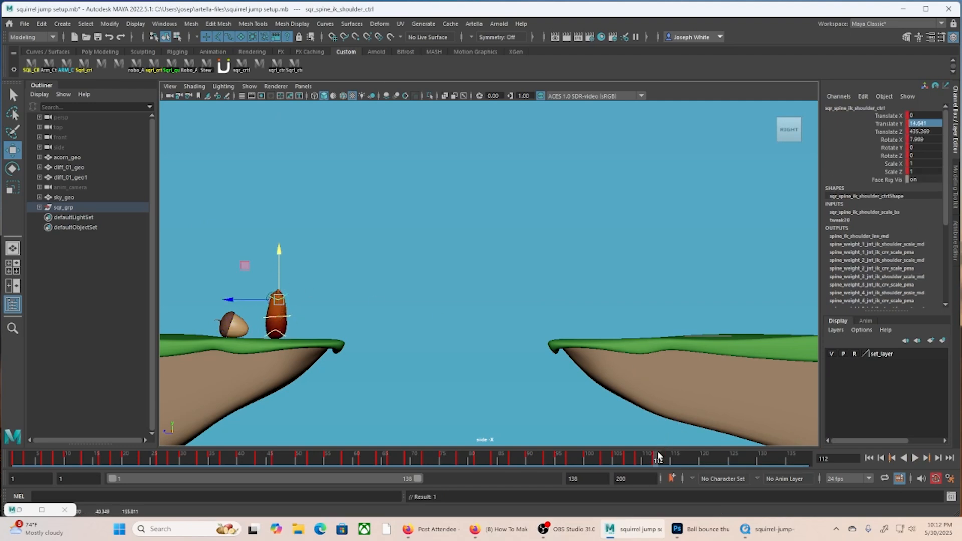
Lower the shoulder control to about Y -0.5 at frame 115, turning it about 69 degrees in Y and tilting it about -26 degrees in Z.
drag(658, 456, 675, 464)
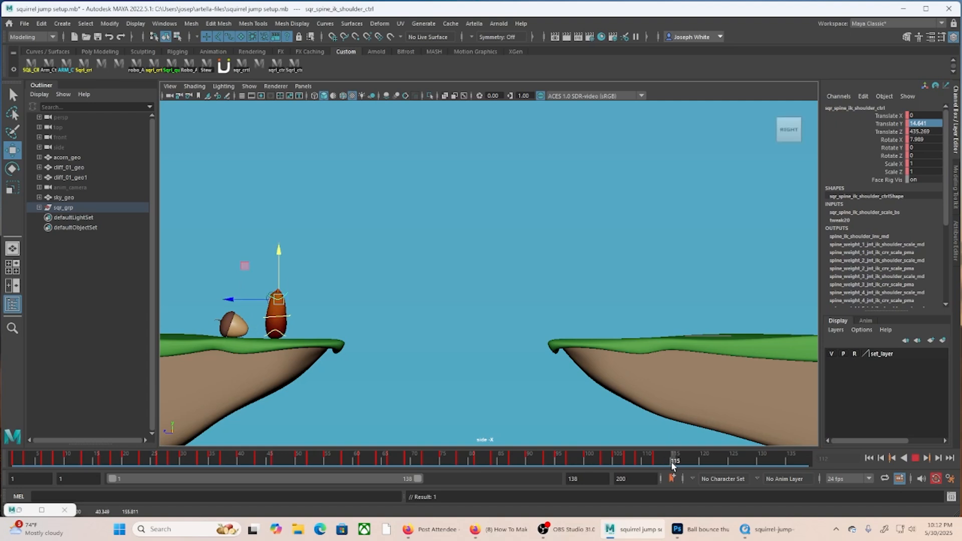
drag(280, 270, 324, 323)
key(e)
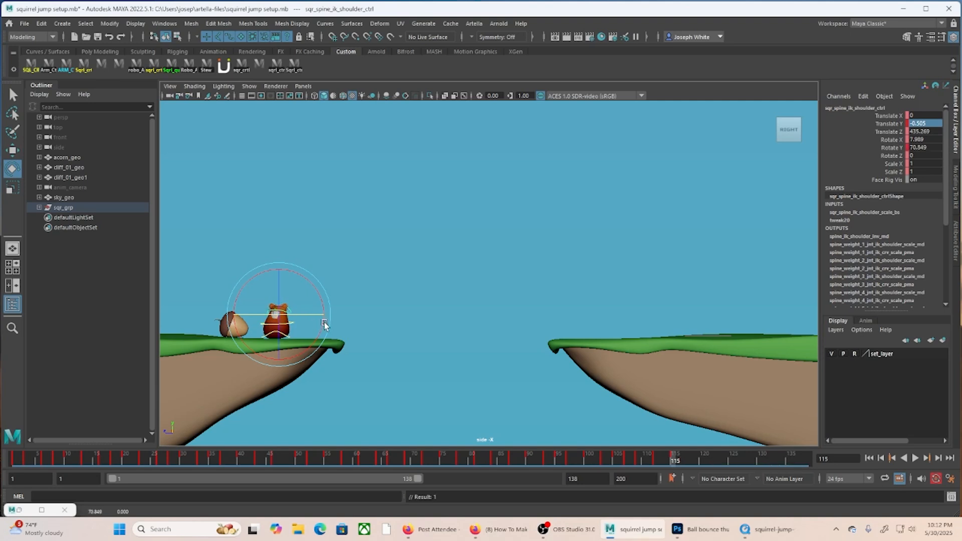
key(w)
key(e)
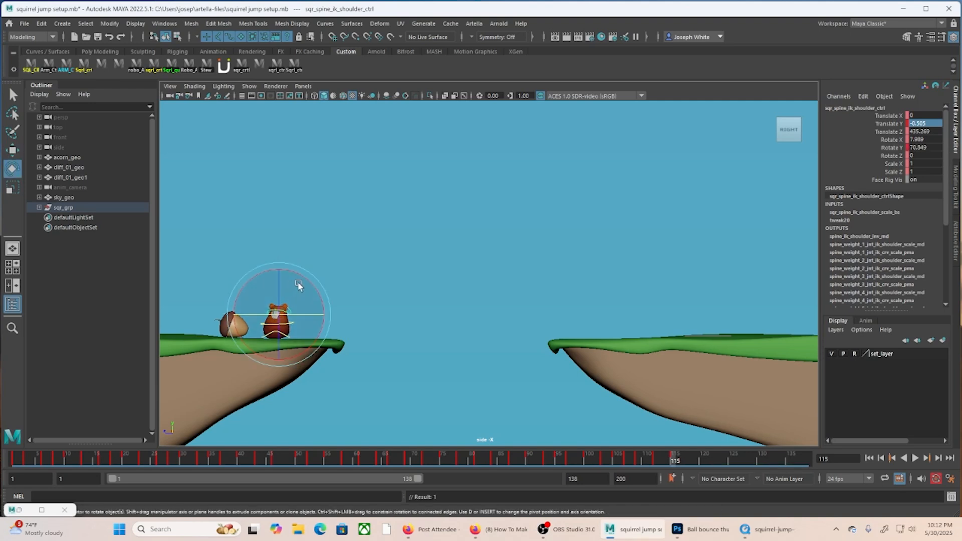
mouse_move(298, 286)
mouse_down()
mouse_move(305, 277)
mouse_move(312, 297)
mouse_up()
key(w)
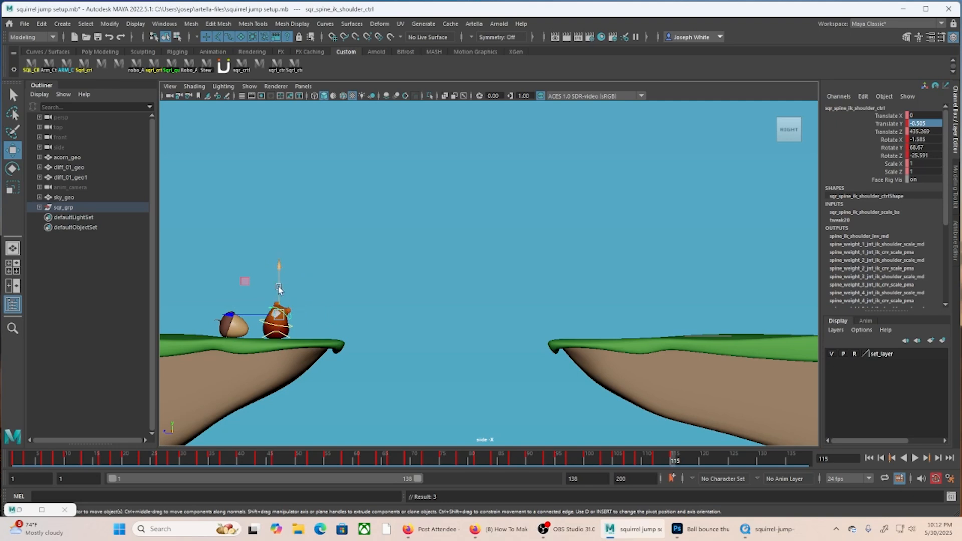
Shift the shoulder control at frame 115 to about Y -2.5 and Z 437.8, and key both body controls.
drag(286, 313, 281, 315)
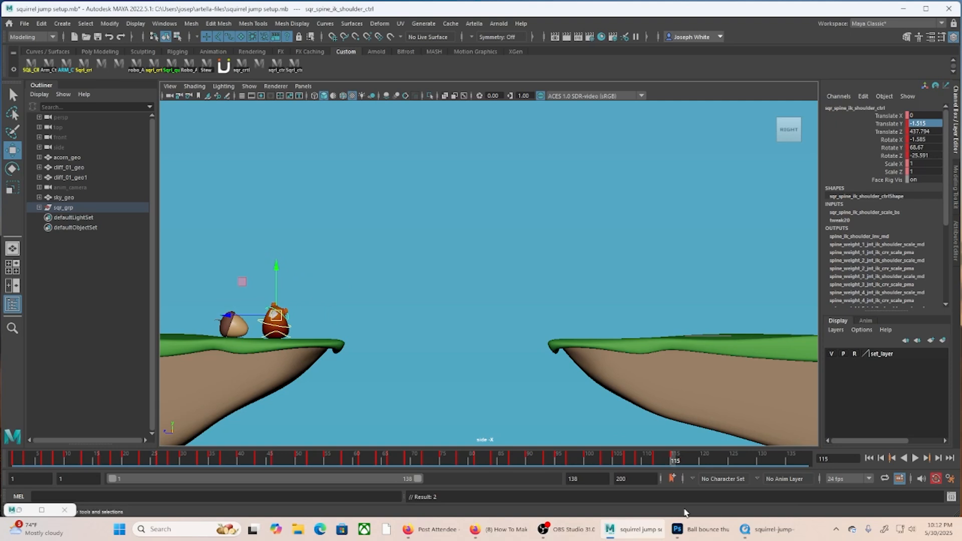
key(alt+Down)
key(alt+Down)
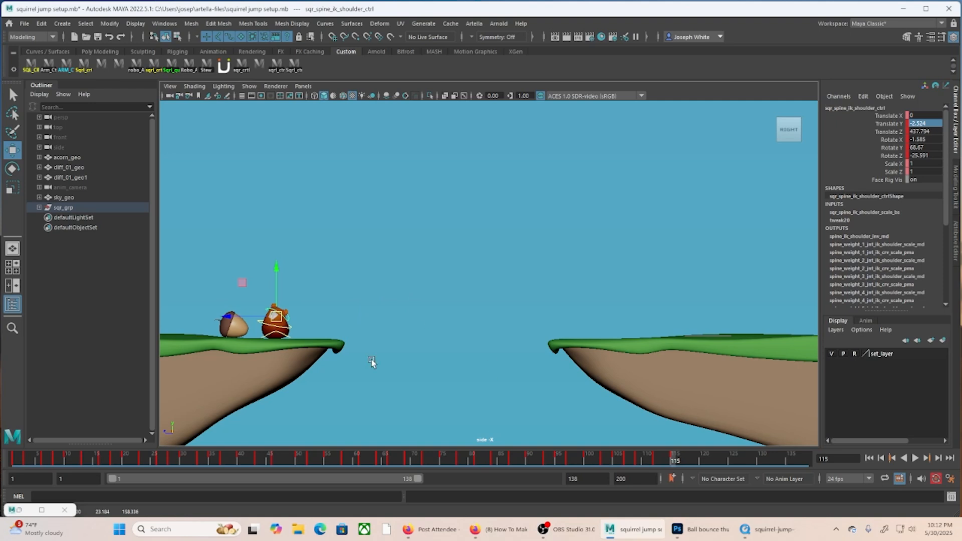
click(296, 68)
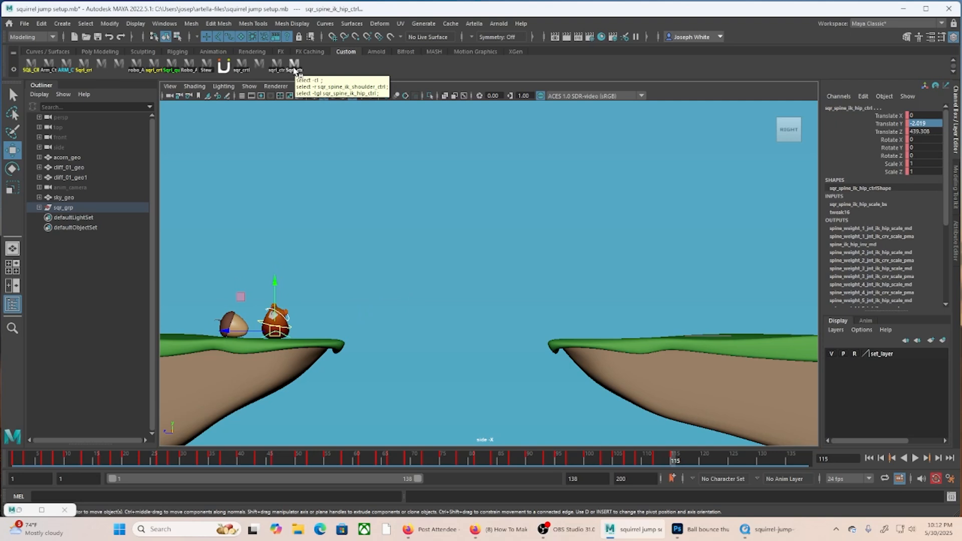
key(s)
Review the hop poses beside the acorn by stepping back through the keys from frame 115 to 90 and scrubbing the takeoff.
key(comma)
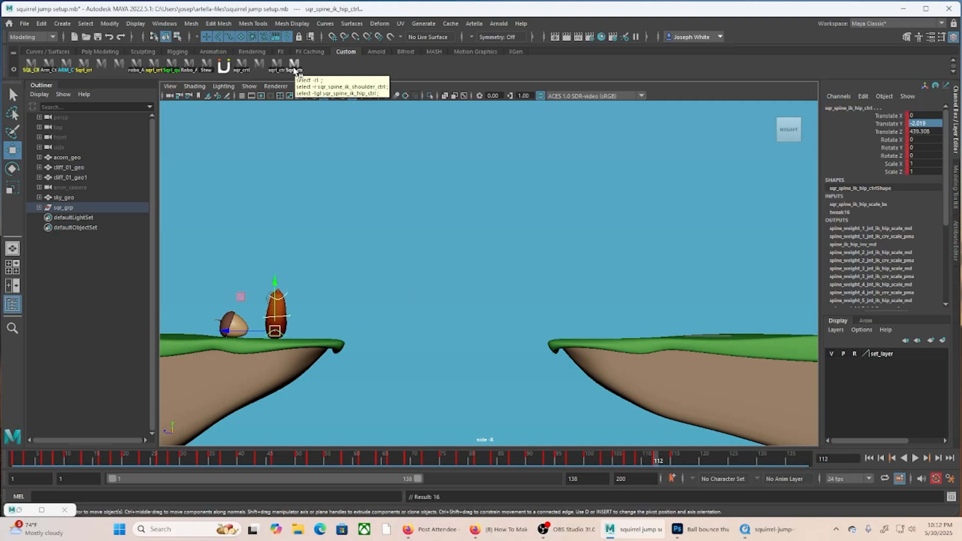
key(comma)
key(comma)
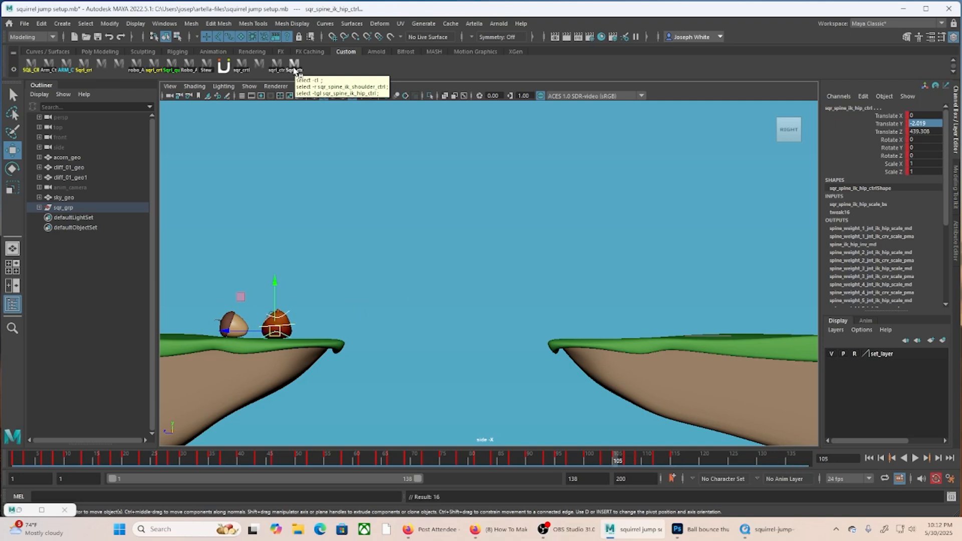
key(comma)
key(comma)
key(comma)
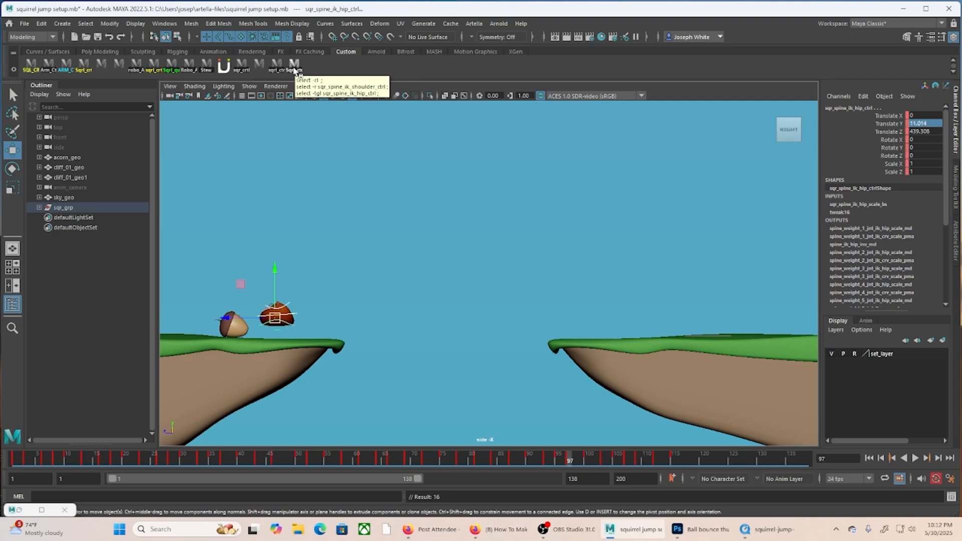
key(comma)
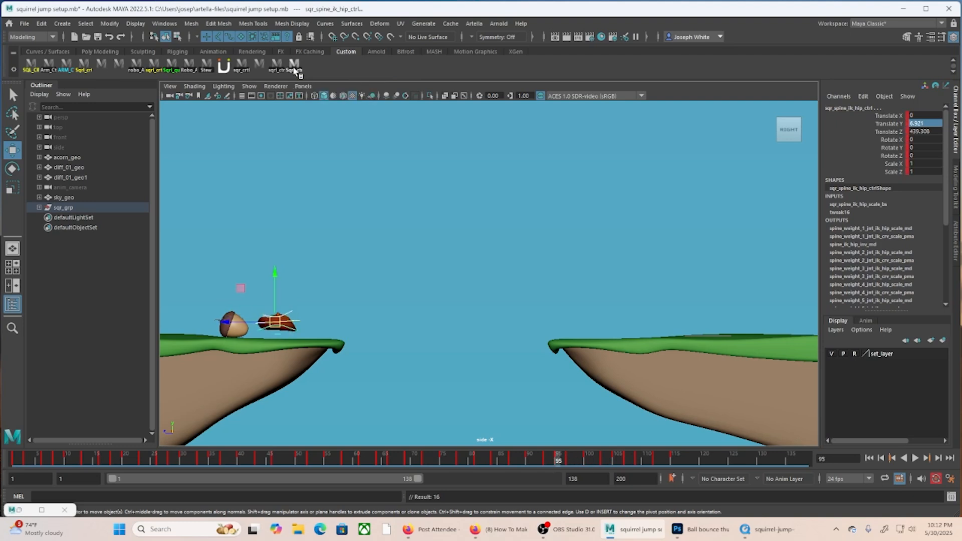
key(comma)
key(s)
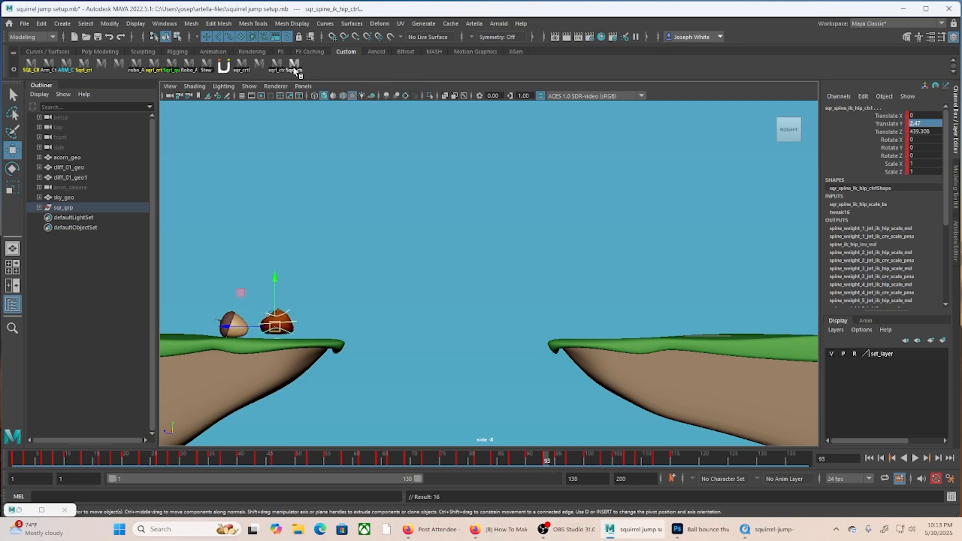
key(comma)
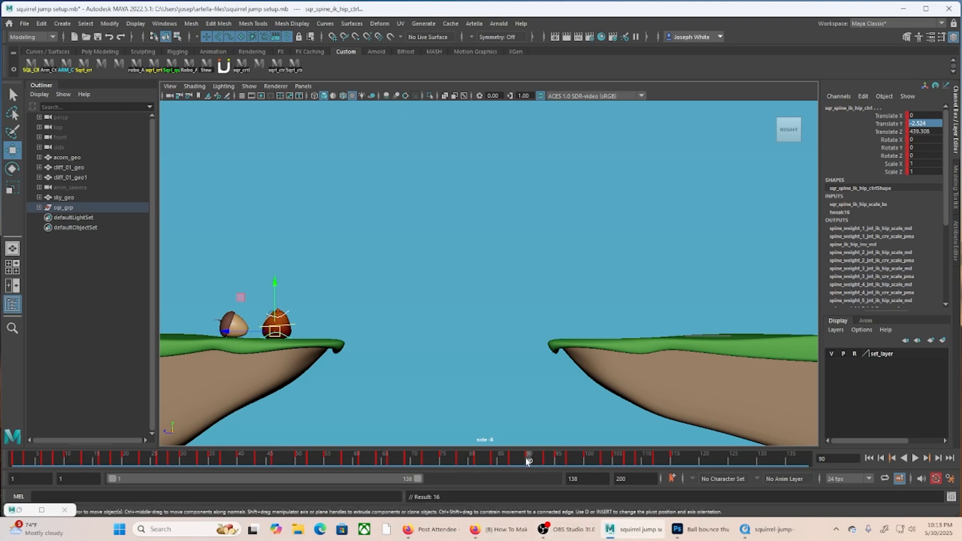
key(alt+v)
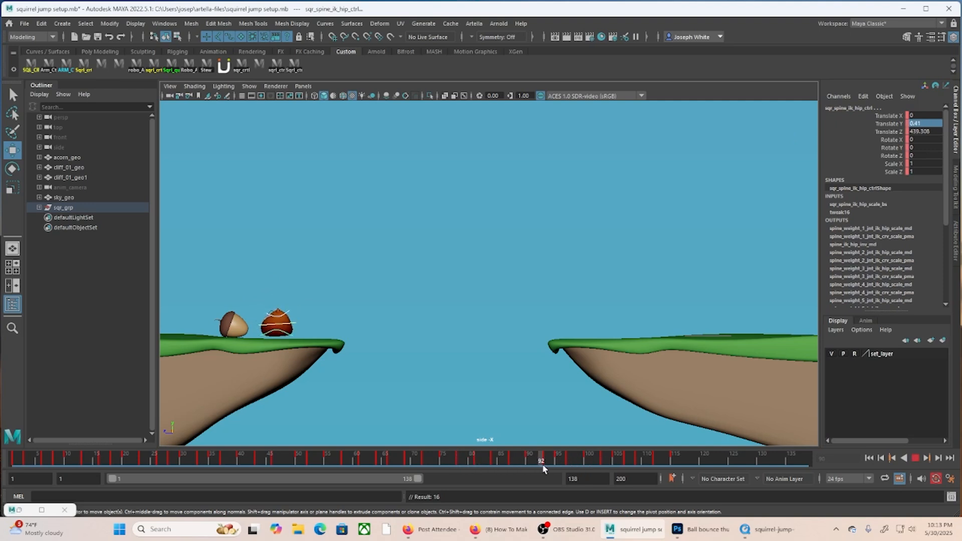
drag(557, 464, 527, 464)
Flatten the tangents of the hip control's Translate Y keys between frames 75 and 90 in the Graph Editor.
click(318, 333)
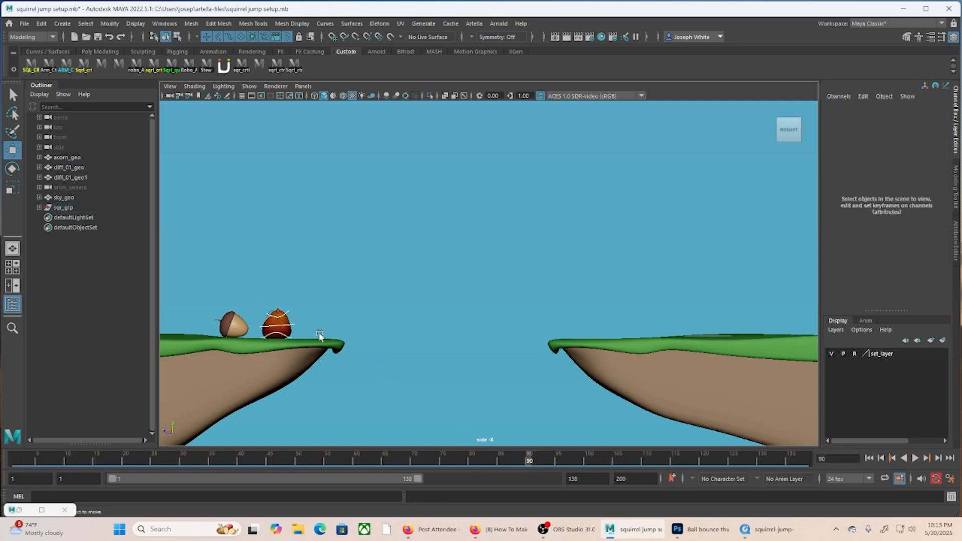
click(289, 340)
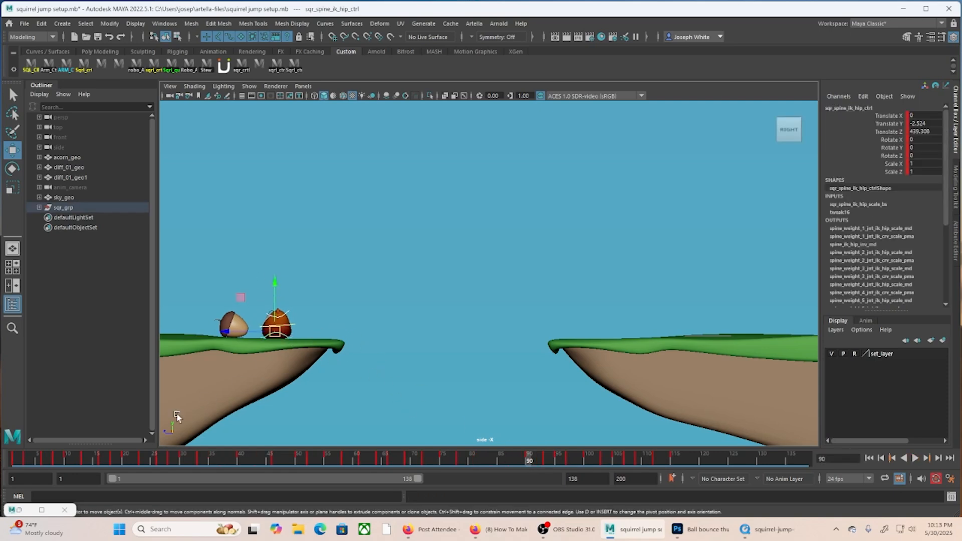
click(19, 510)
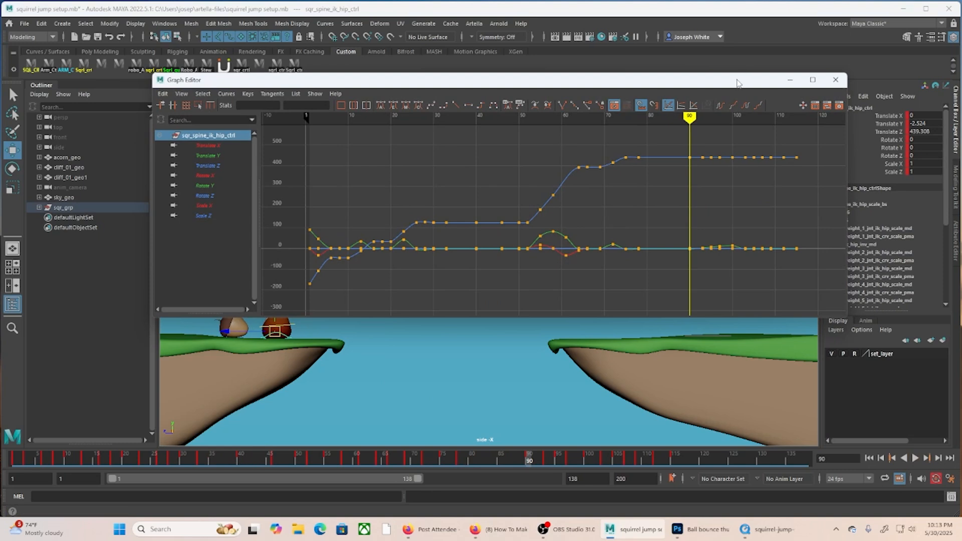
click(215, 156)
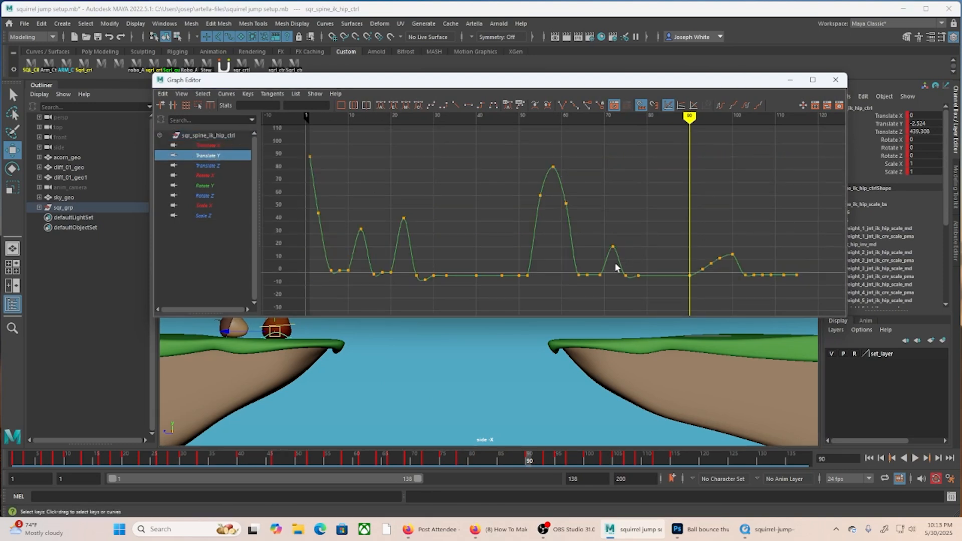
drag(658, 262, 696, 283)
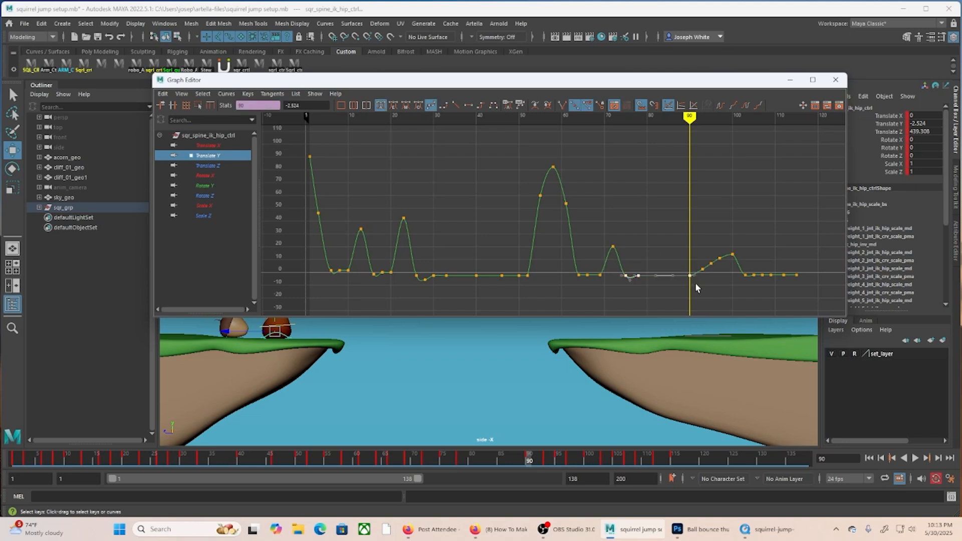
key(f)
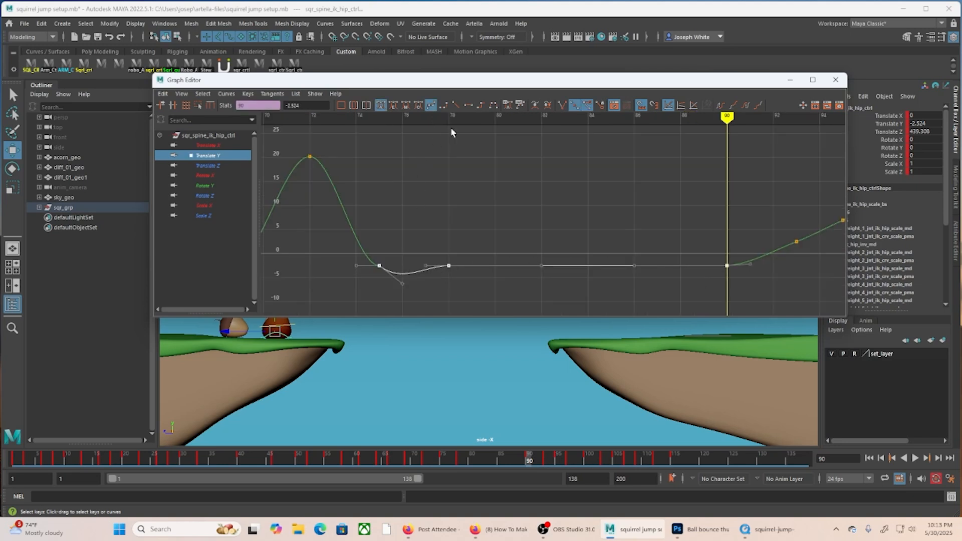
click(469, 106)
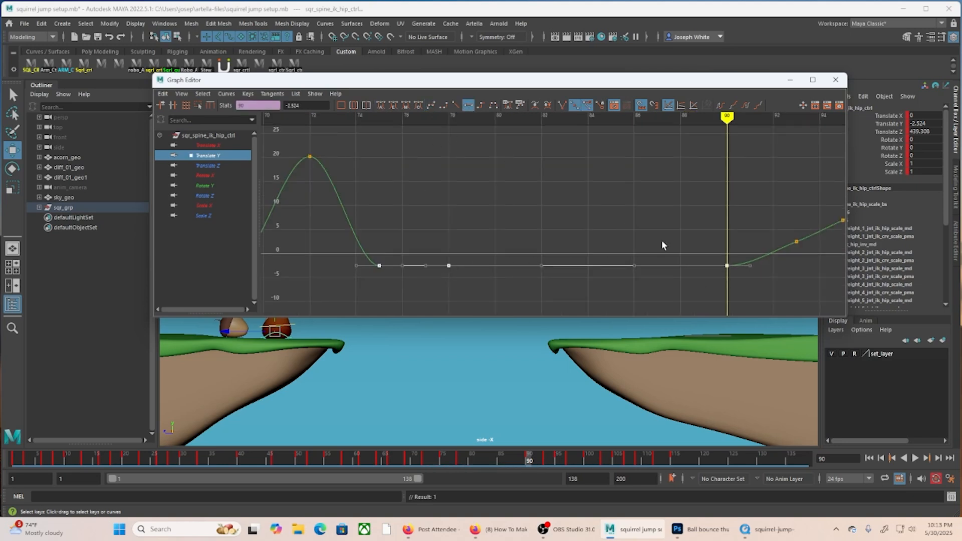
alt+middle_drag(661, 240, 451, 247)
scroll(451, 247, down, 4)
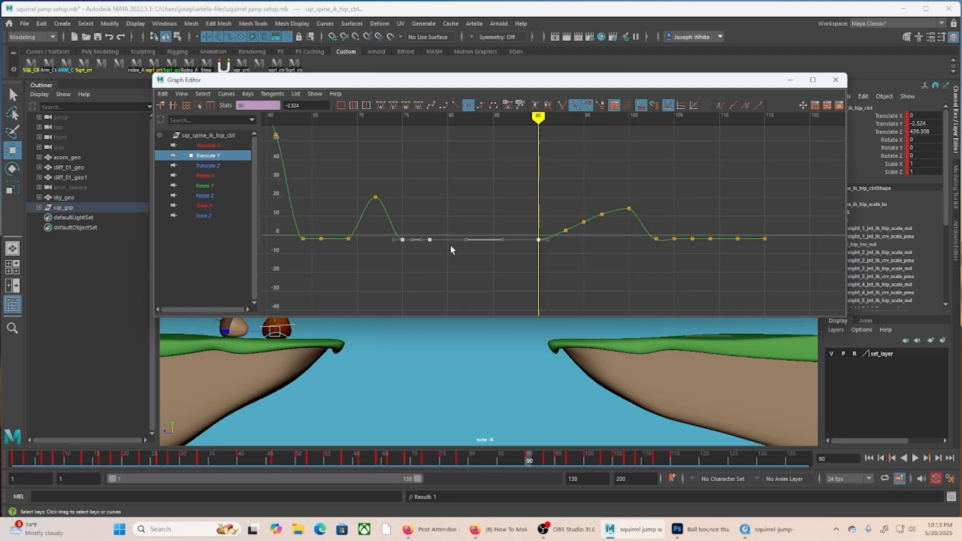
Flatten the tangents of the hip control's Translate Y keys at frames 103 and 105, and play back the motion.
drag(631, 235, 679, 250)
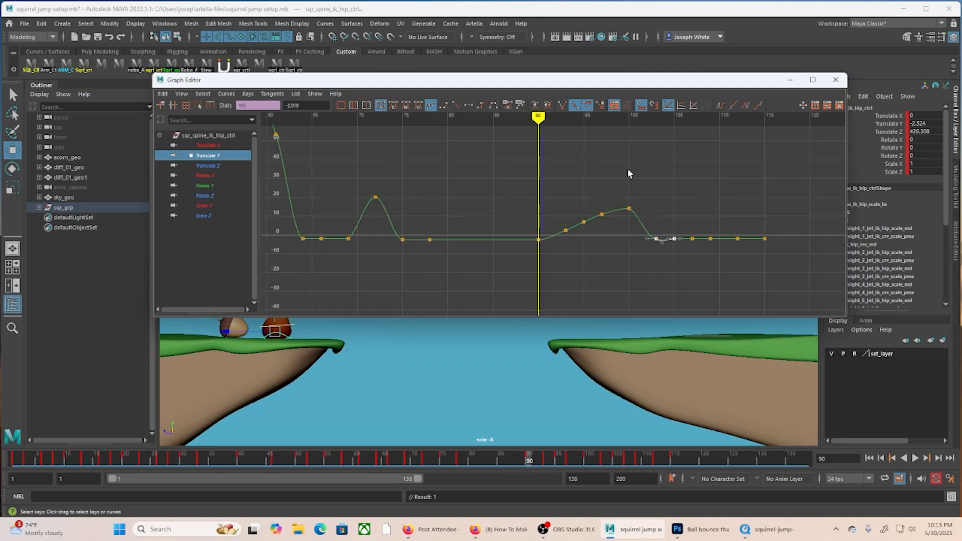
click(473, 106)
drag(447, 80, 491, 57)
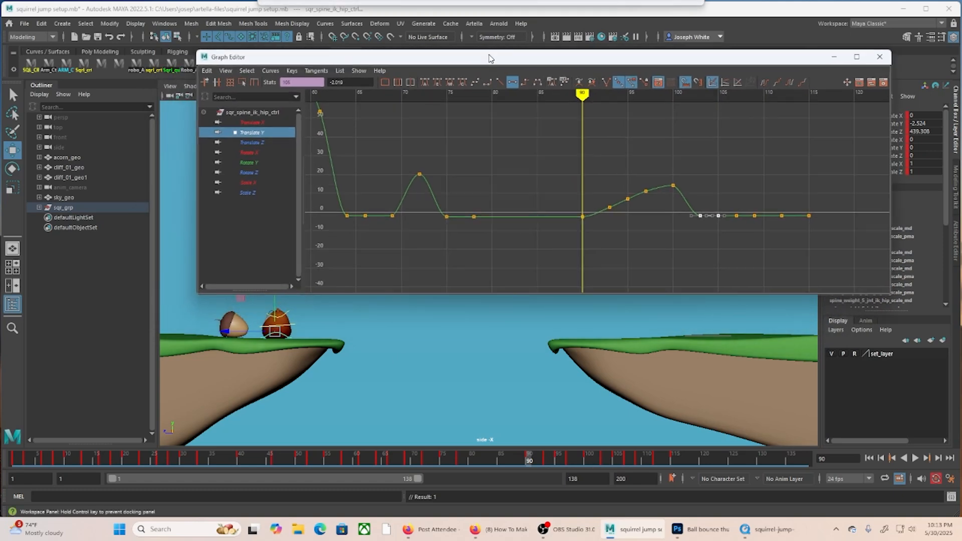
key(alt+v)
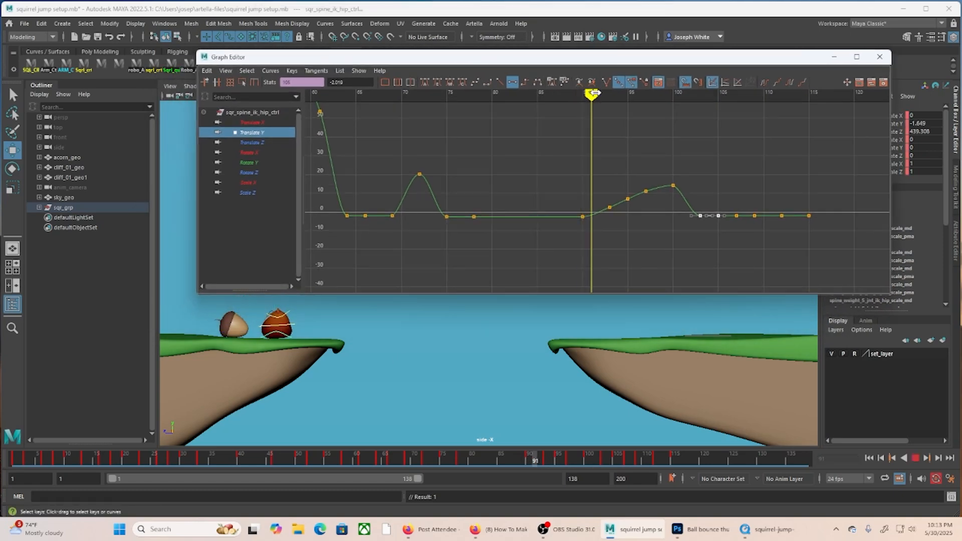
drag(628, 94, 583, 94)
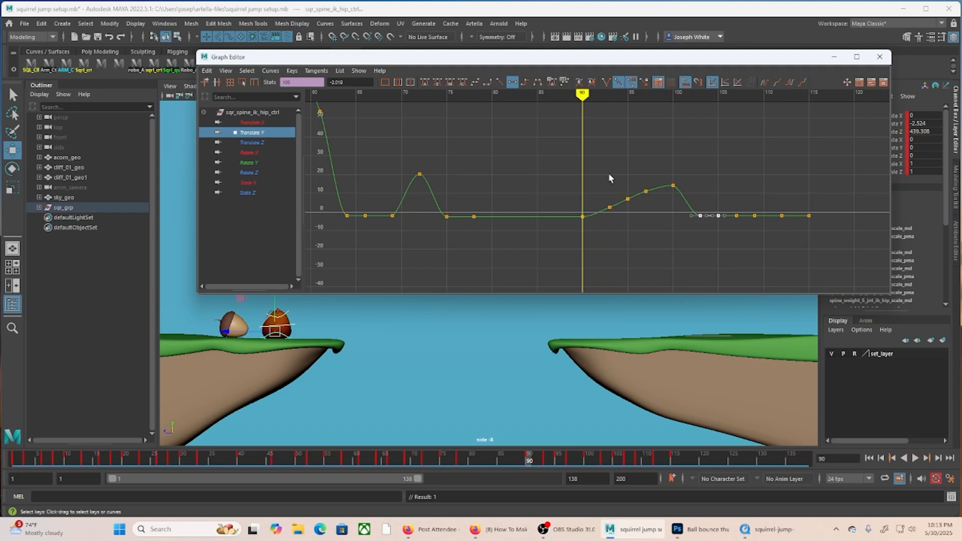
Delete the hip control's Translate Y keys at frames 93 and 95, and scrub the rise up to frame 100.
drag(607, 191, 622, 223)
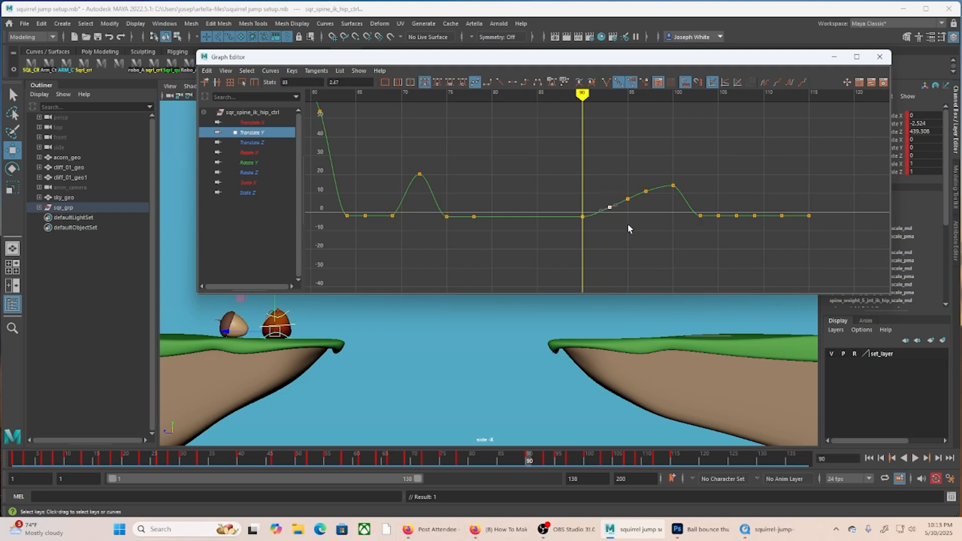
key(Delete)
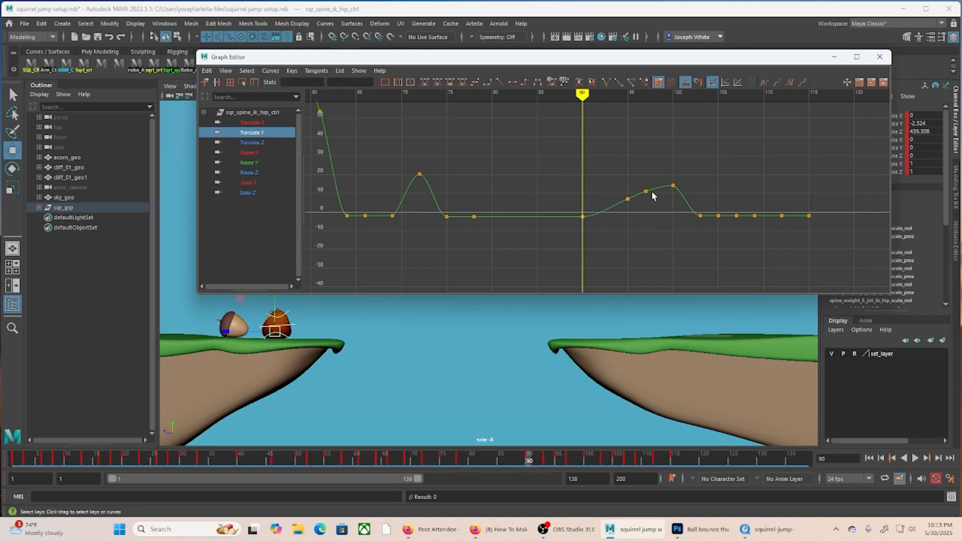
drag(616, 191, 640, 210)
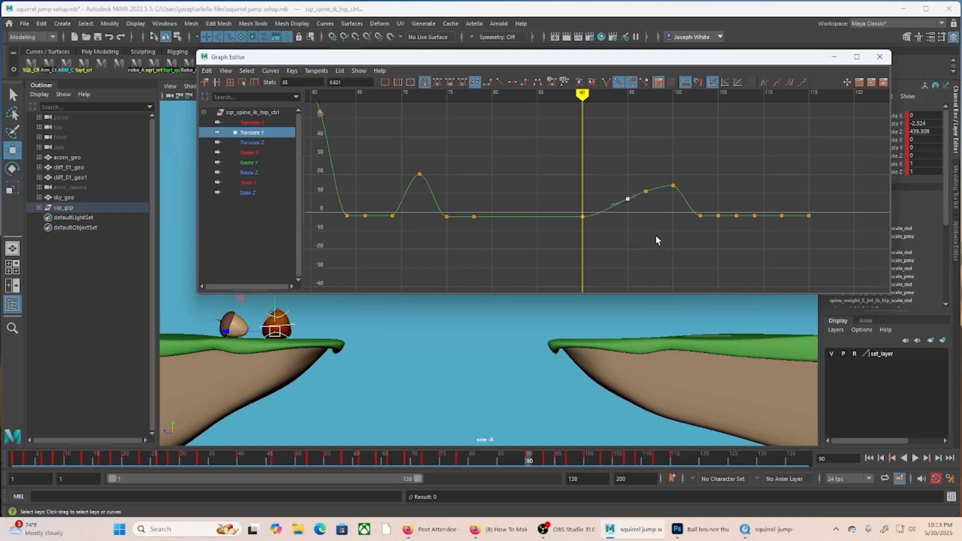
key(Delete)
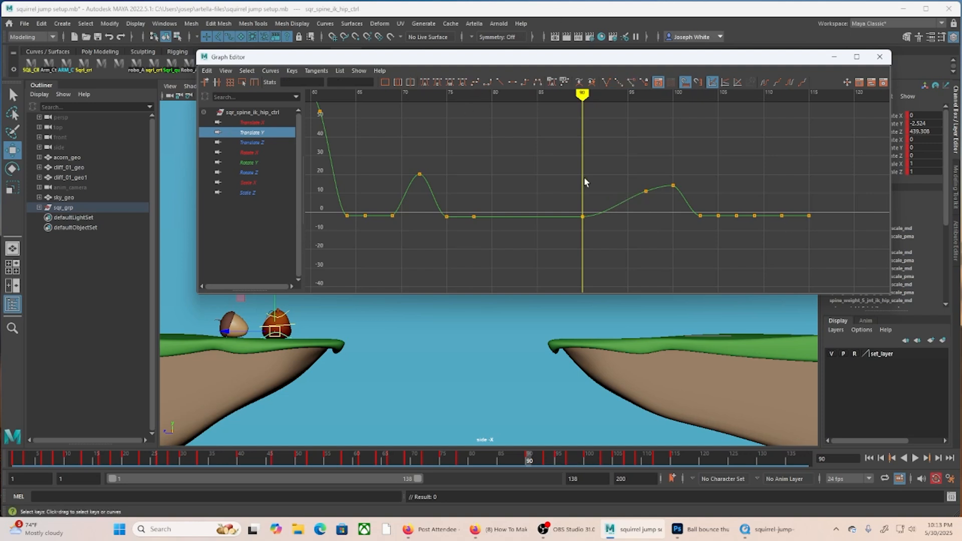
drag(649, 95, 674, 96)
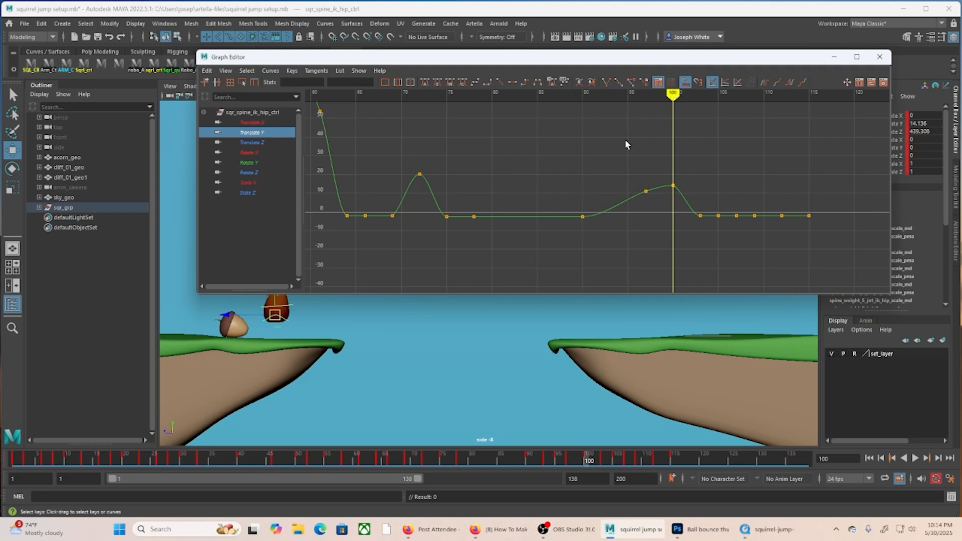
Lower the hip control's Translate Y key at frame 97 to -2.524, and key the grounded pose at frames 93 and 95.
drag(634, 181, 648, 196)
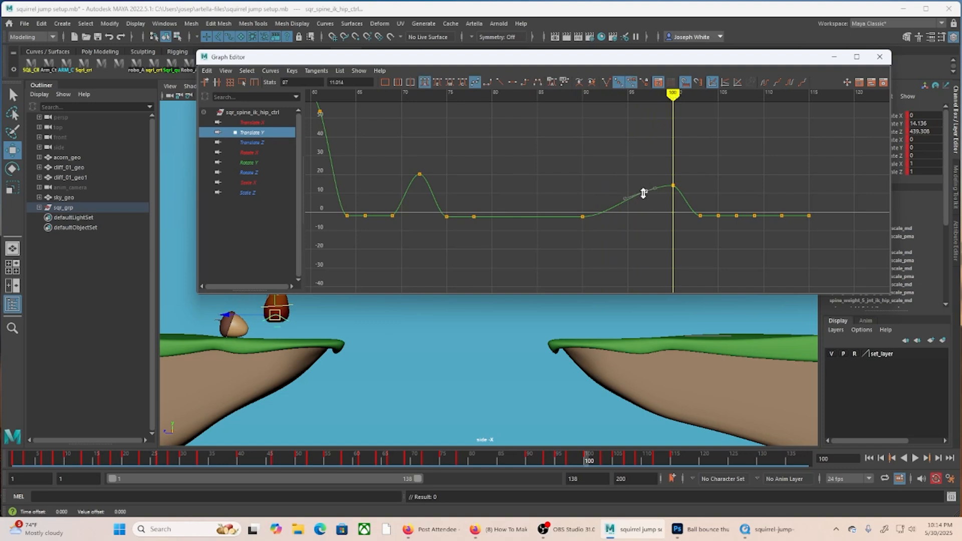
shift+middle_drag(642, 194, 646, 217)
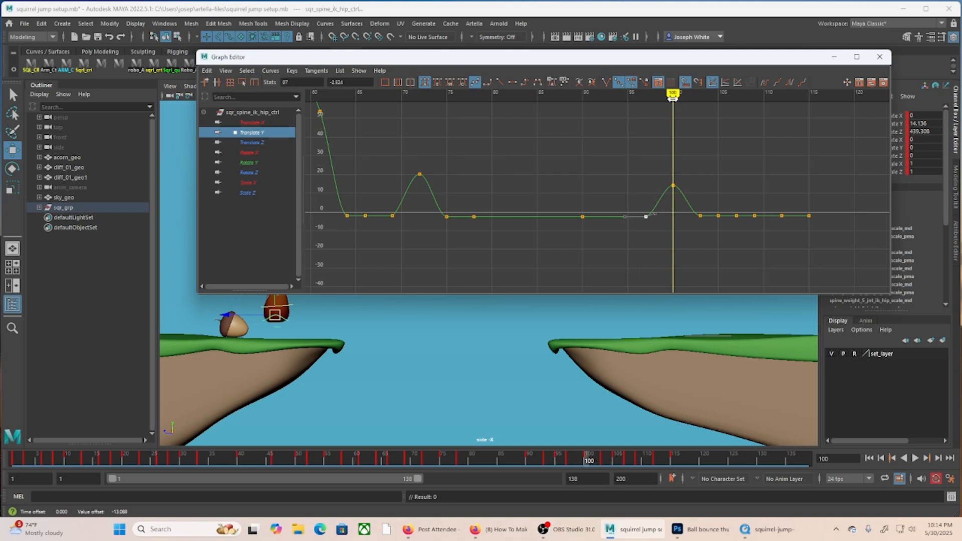
key(alt+v)
drag(673, 150, 609, 169)
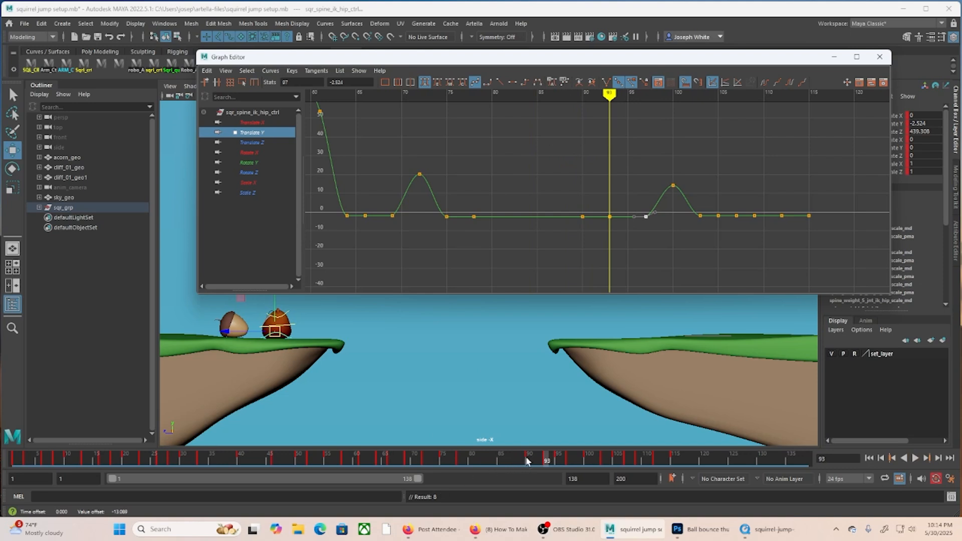
click(556, 458)
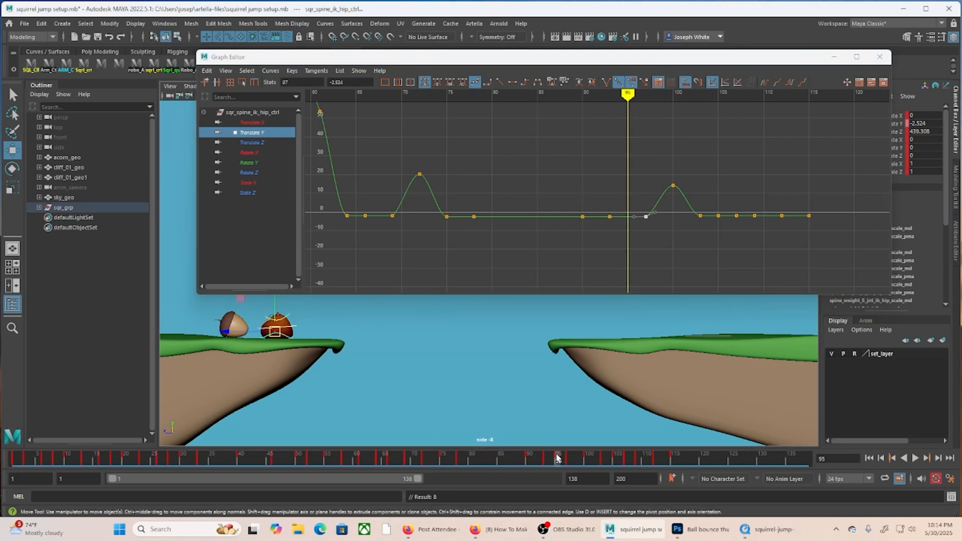
drag(557, 457, 567, 460)
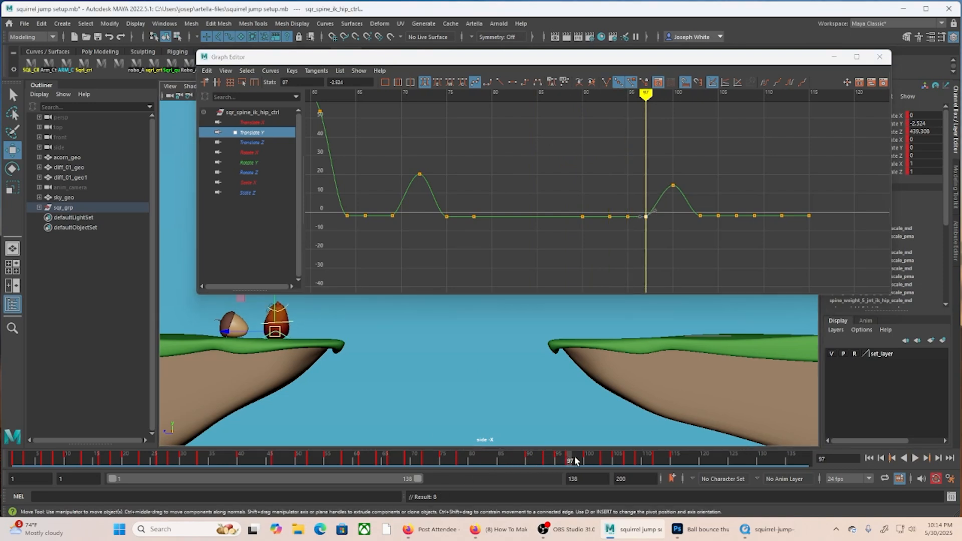
Lower the hip control at frame 100 to Y 8.582 and key it.
click(587, 460)
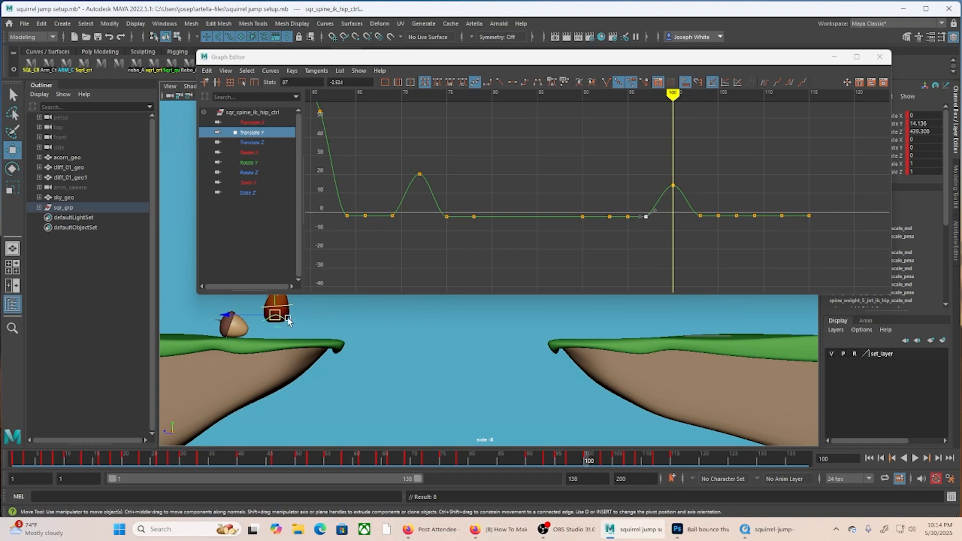
drag(273, 306, 276, 309)
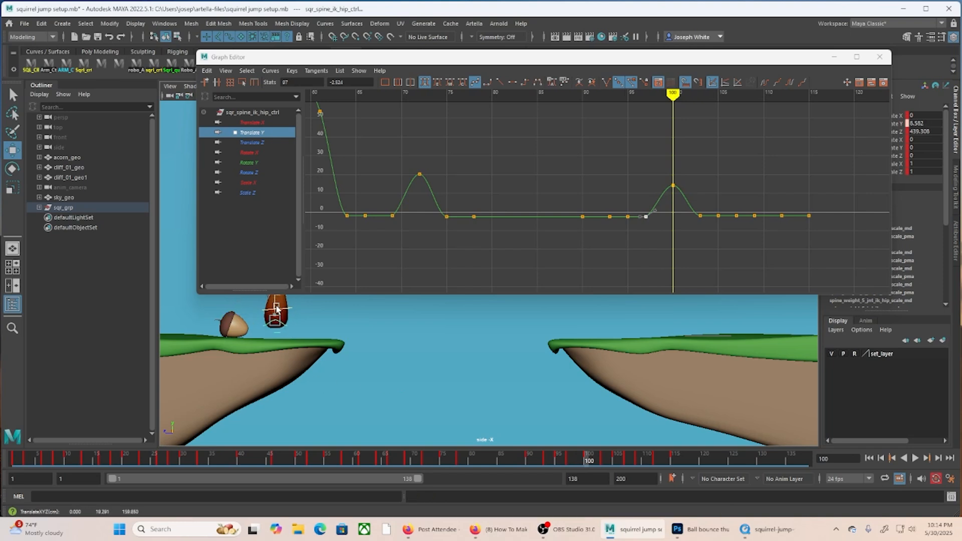
key(s)
click(583, 461)
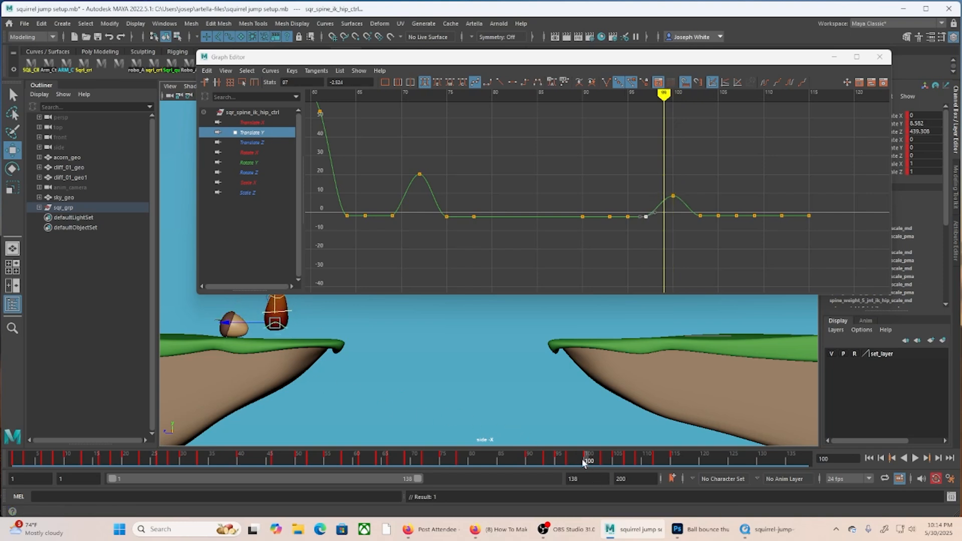
Raise the hip control at frame 103 to Y 2.019 and scrub on to frame 105.
drag(583, 461, 601, 482)
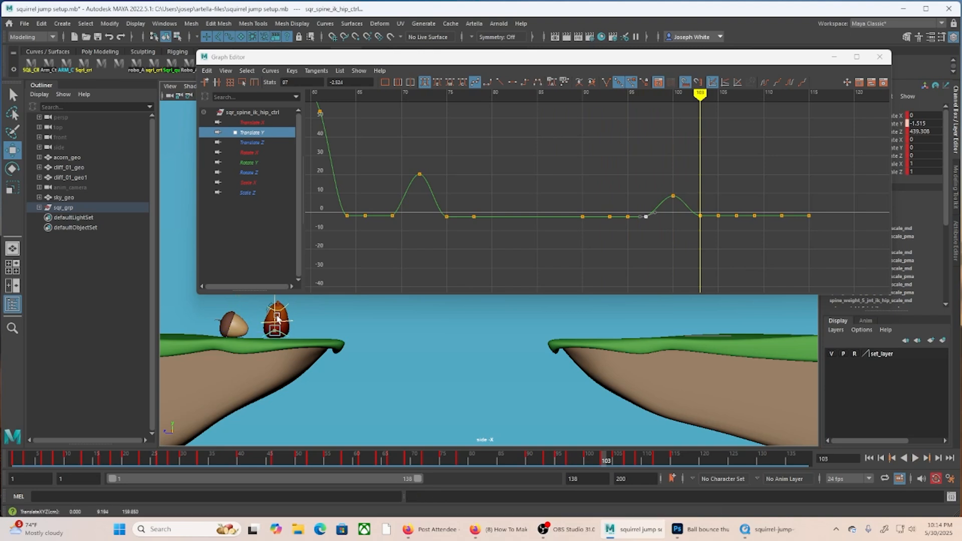
drag(278, 319, 278, 316)
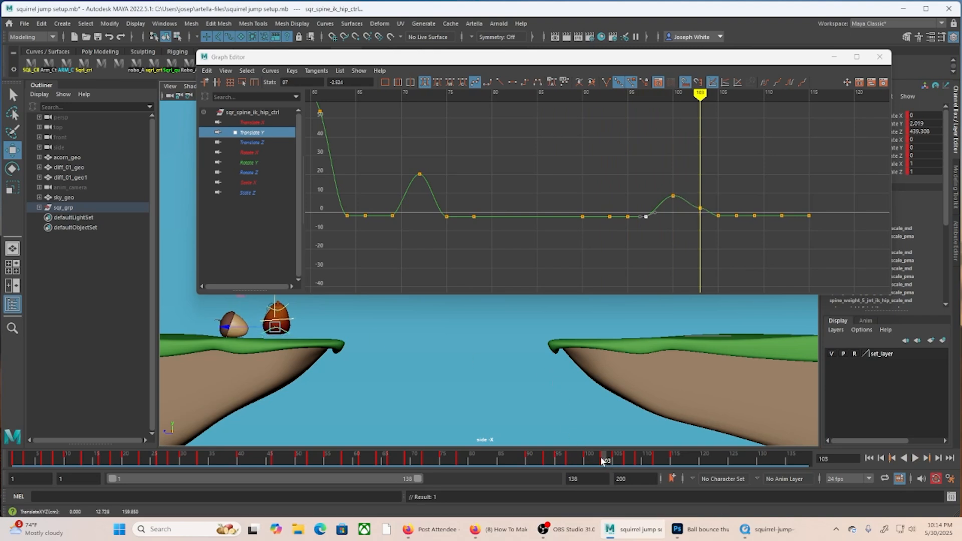
mouse_move(602, 461)
mouse_down()
mouse_move(556, 460)
mouse_move(626, 463)
mouse_move(615, 466)
mouse_up()
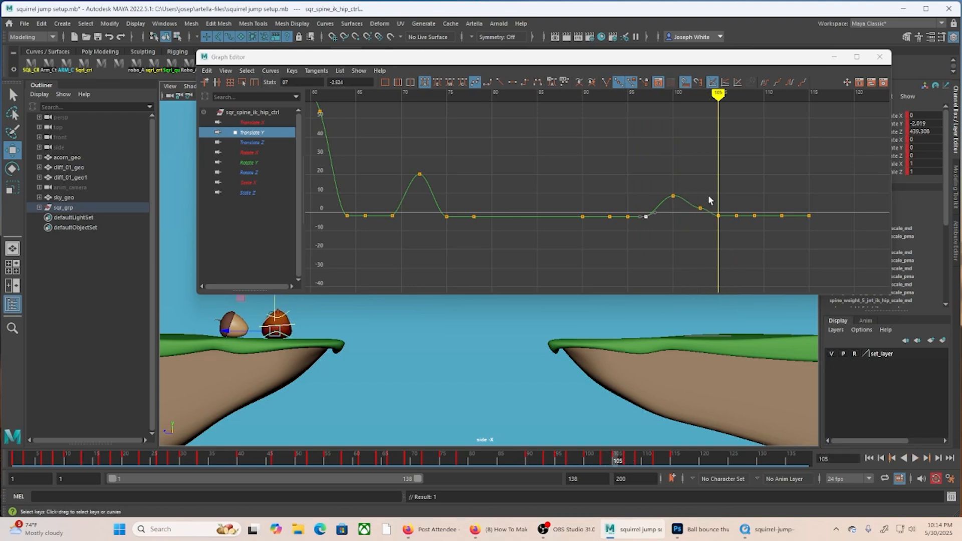
Delete the hip control's Translate Y key at frame 103 to smooth the fall.
drag(662, 177, 725, 247)
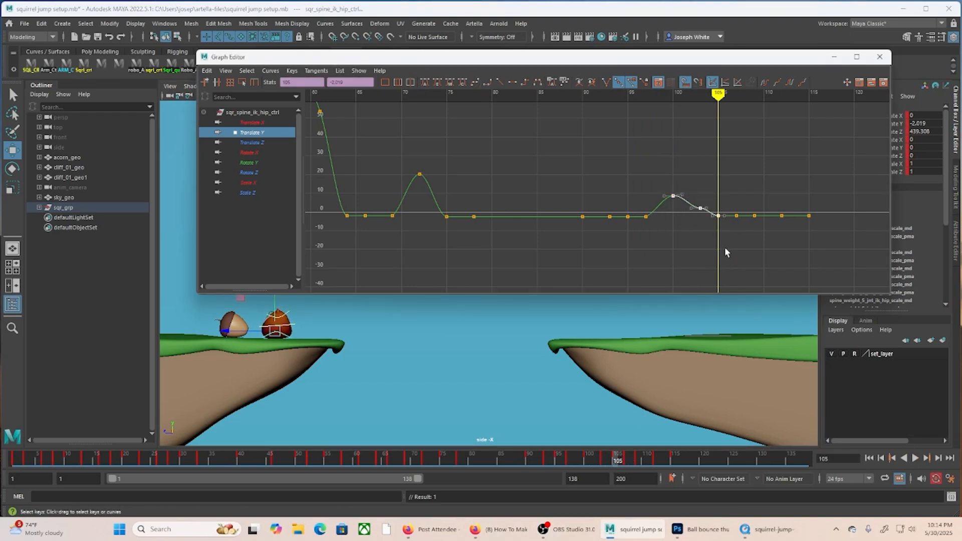
key(f)
drag(668, 236, 667, 235)
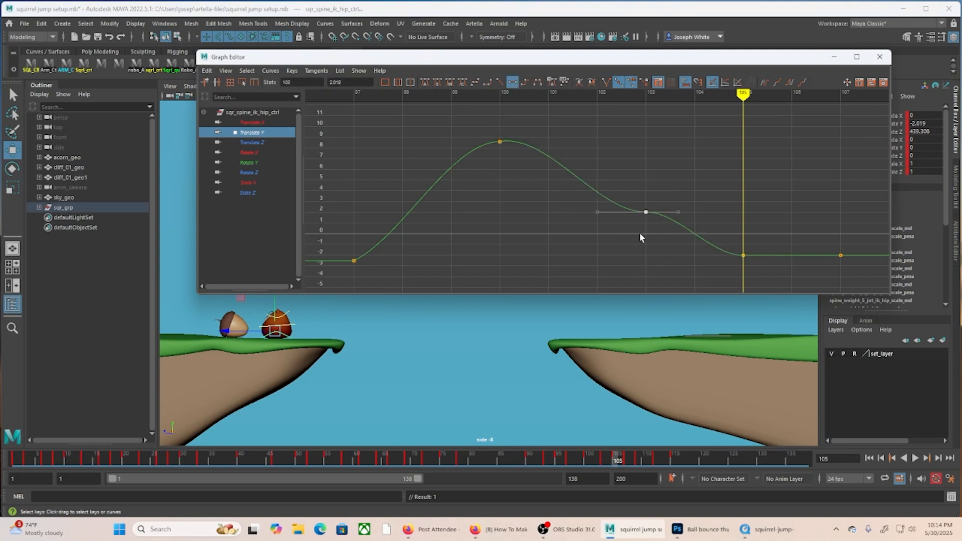
key(Delete)
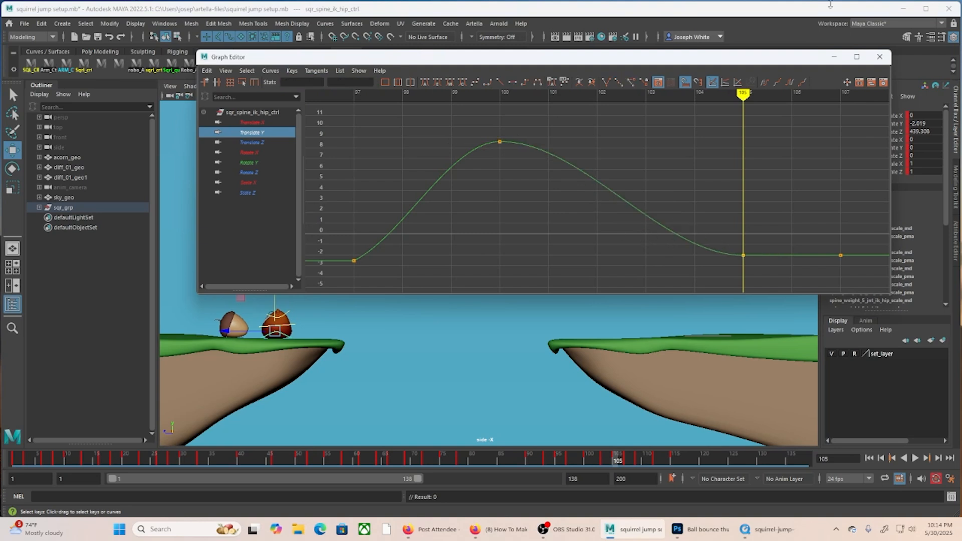
Shift the hip's Translate Y peak key to frame 101 and its landing key to frame 104, scrubbing to check the hop.
drag(483, 135, 524, 155)
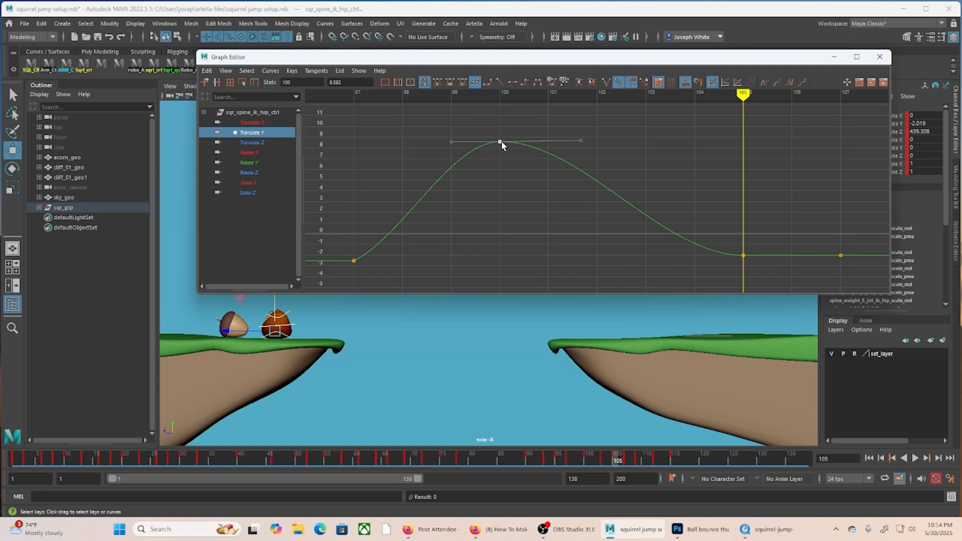
drag(500, 142, 548, 143)
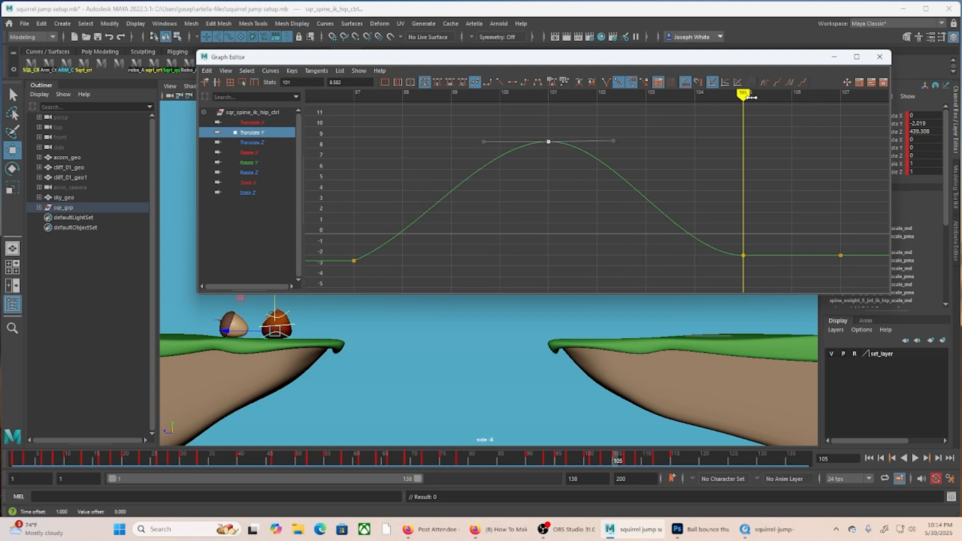
mouse_move(752, 97)
mouse_down()
mouse_move(694, 115)
mouse_move(358, 165)
mouse_move(762, 215)
mouse_move(737, 215)
mouse_up()
drag(720, 252, 744, 264)
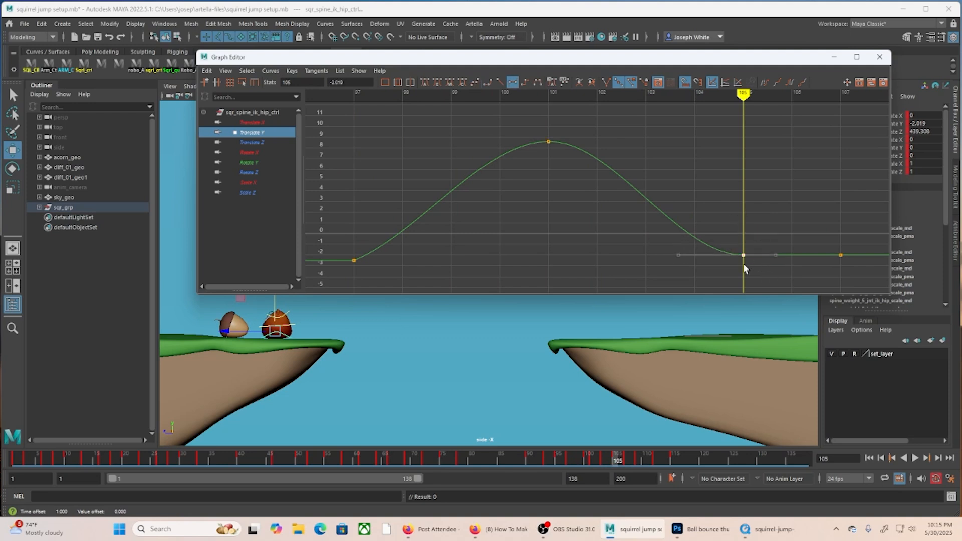
middle_drag(748, 253, 696, 257)
mouse_move(535, 100)
mouse_down()
mouse_move(432, 124)
mouse_move(626, 153)
mouse_move(715, 181)
mouse_move(679, 184)
mouse_up()
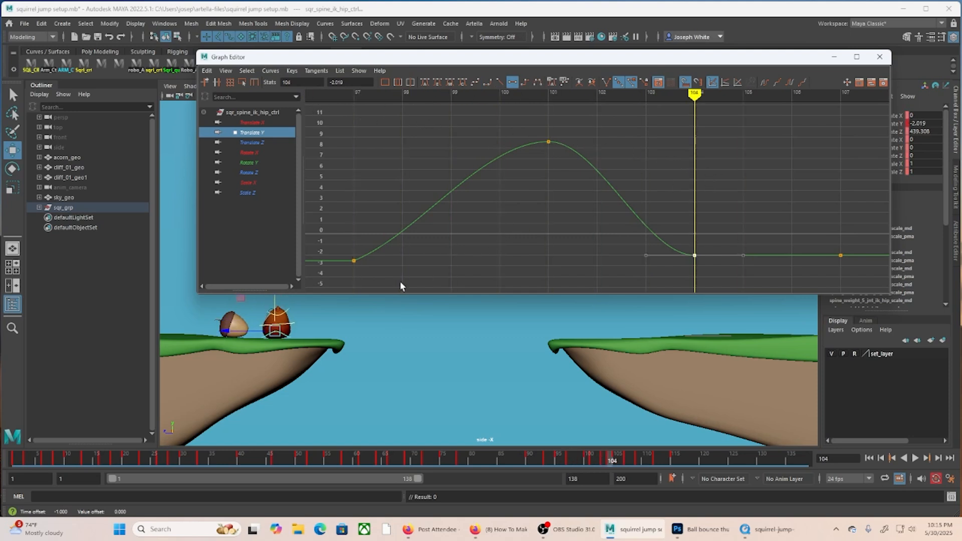
scroll(666, 209, down, 2)
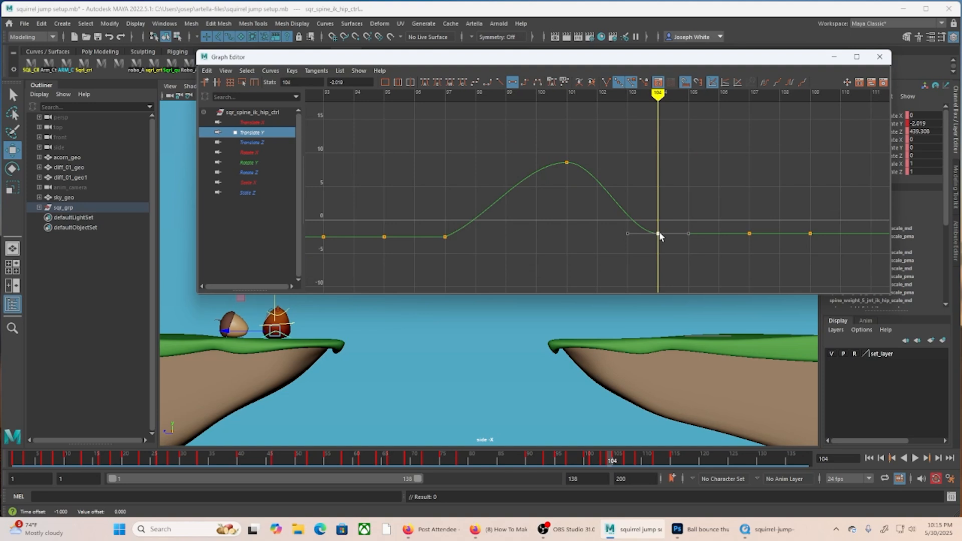
drag(660, 231, 689, 233)
Isolate the shoulder control's Translate Y curve and delete its key at frame 103.
click(287, 318)
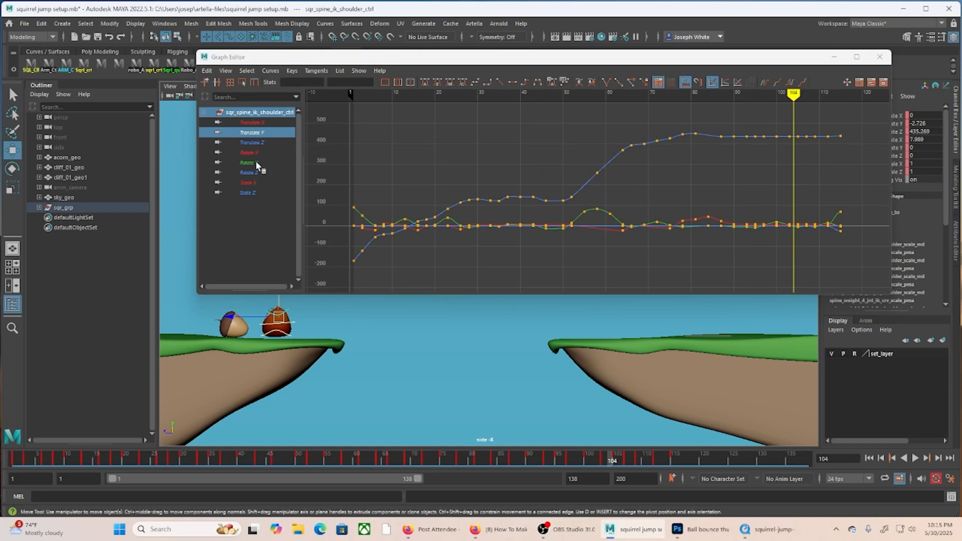
click(251, 133)
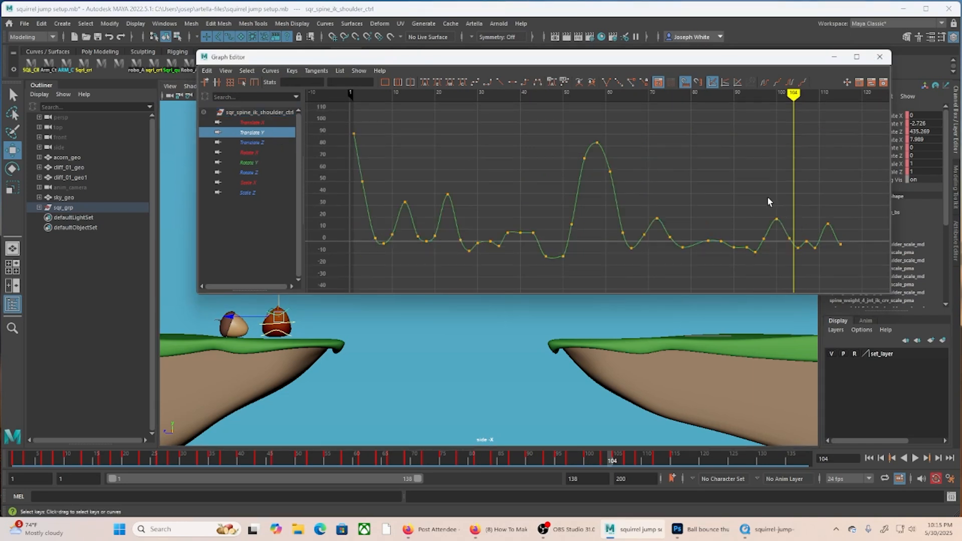
drag(770, 202, 820, 262)
key(f)
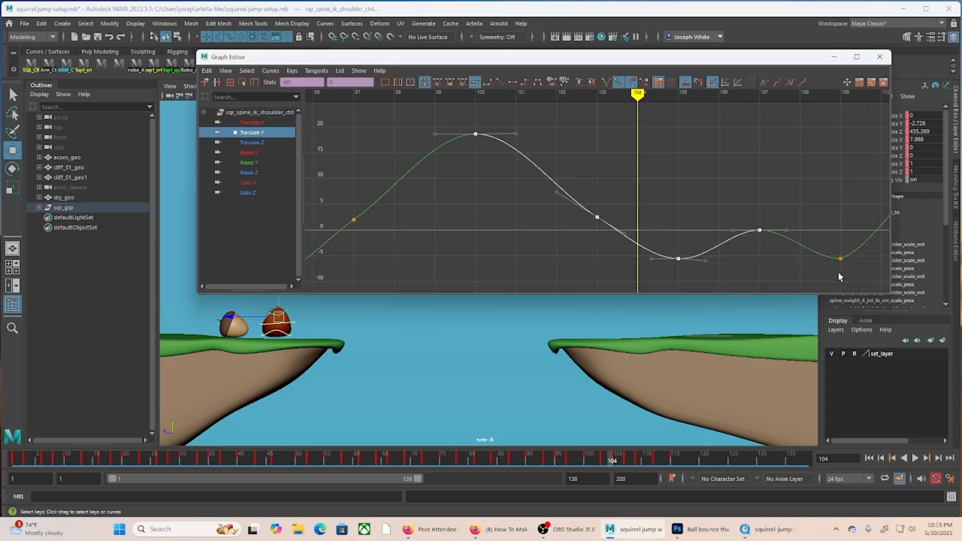
drag(524, 195, 615, 240)
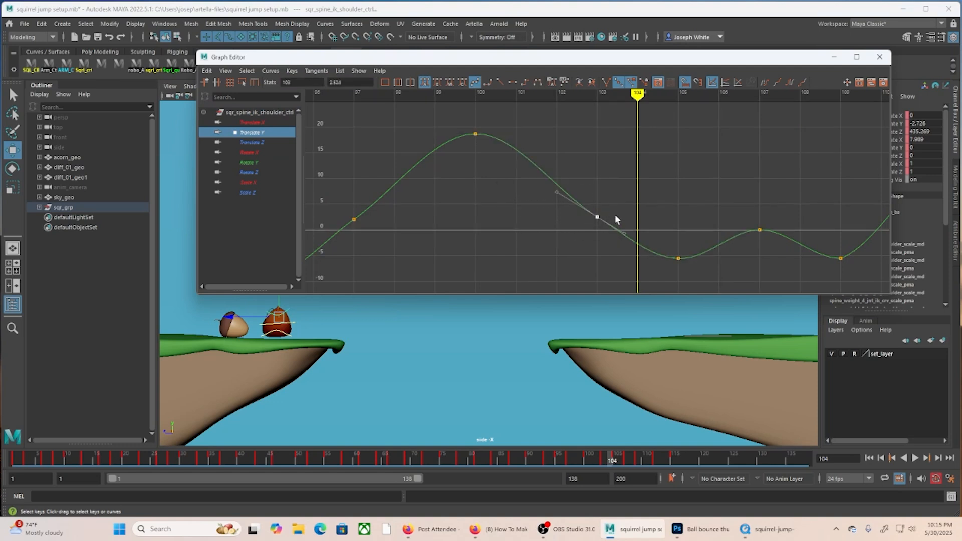
key(Delete)
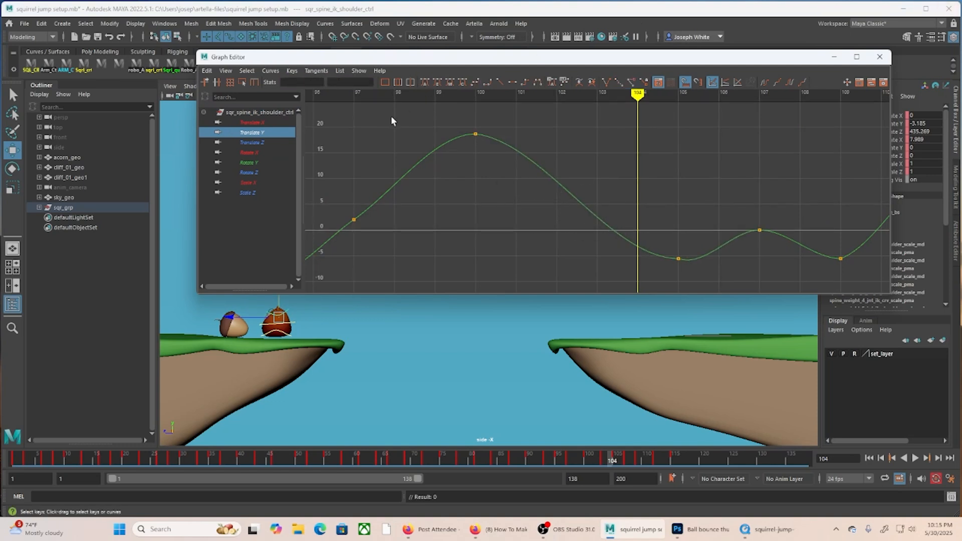
Steepen the tangent of the shoulder control's Translate Y key at frame 97 and scrub through the hop.
drag(352, 209, 385, 232)
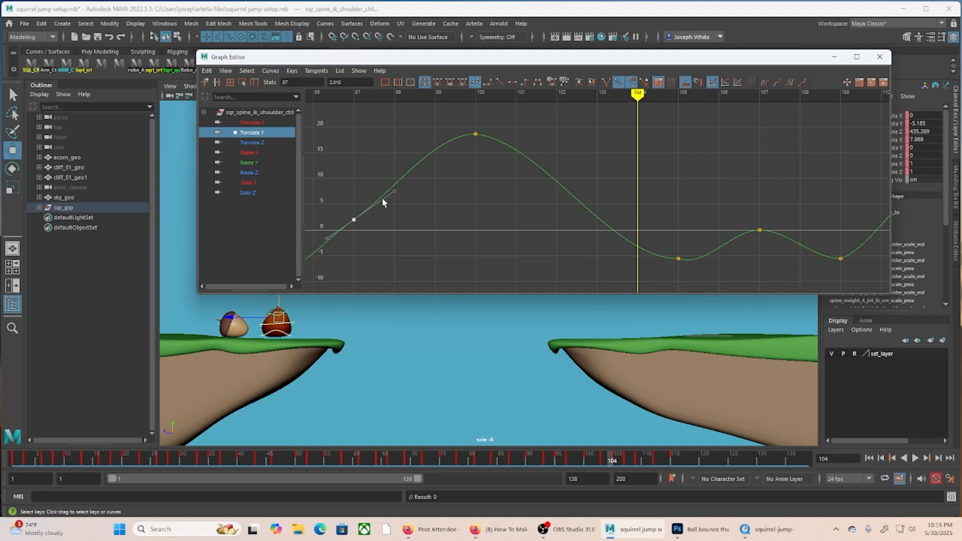
click(394, 190)
drag(394, 190, 388, 184)
drag(328, 108, 682, 159)
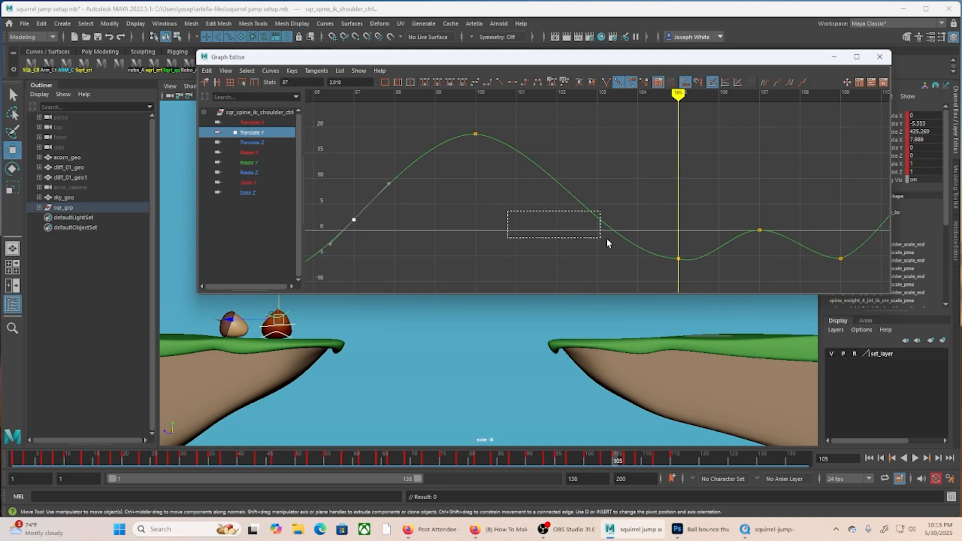
Flatten the tangents of the shoulder control's Translate Y keys at frames 105, 107 and 109 and scrub the timing.
drag(606, 243, 857, 286)
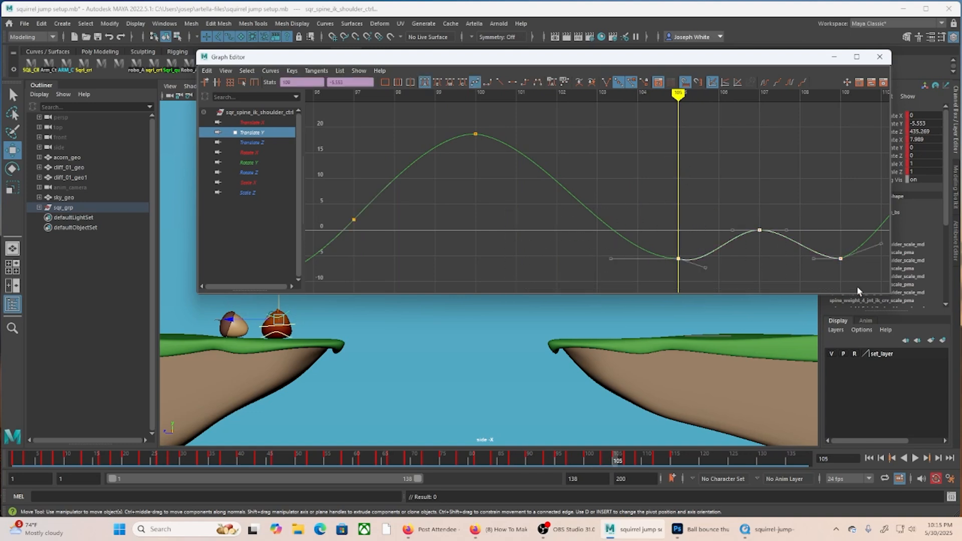
click(512, 82)
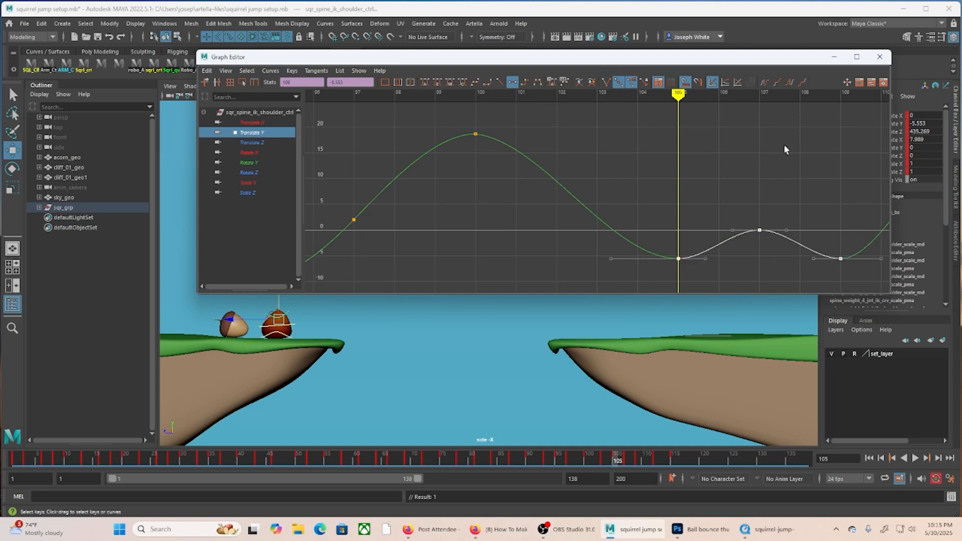
drag(672, 95, 669, 125)
Break the tangents of the shoulder's Translate Y key at frame 105 and angle both handles upward into a sharp landing.
drag(675, 265, 683, 266)
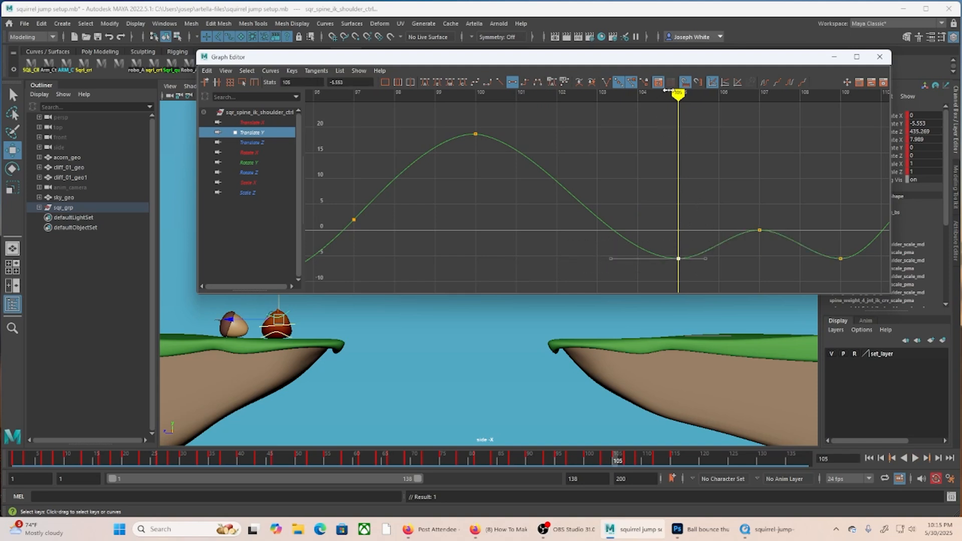
click(606, 82)
mouse_move(705, 259)
mouse_down()
mouse_move(703, 245)
mouse_move(707, 251)
mouse_up()
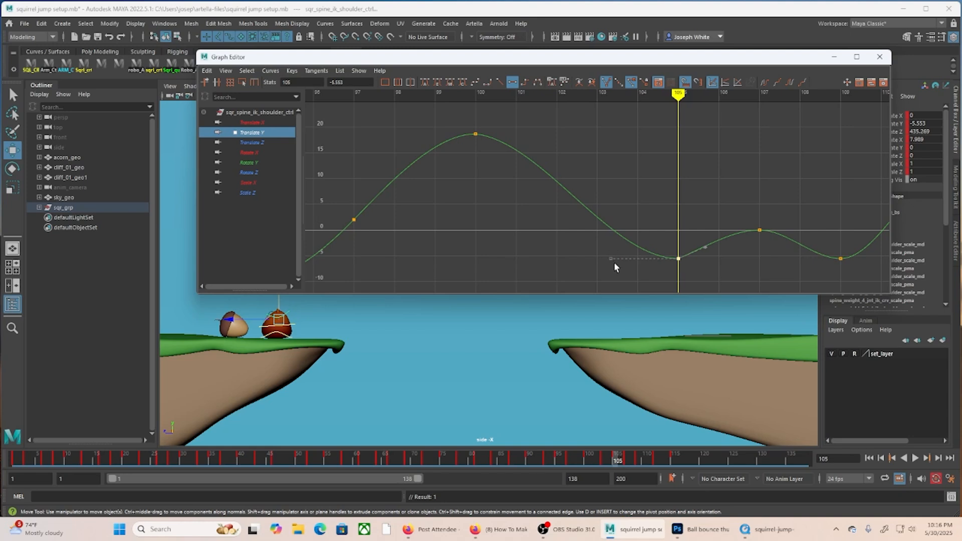
drag(609, 258, 628, 218)
Break the tangents of the shoulder's Translate Y key at frame 109 and raise both handles slightly.
mouse_move(676, 107)
mouse_down()
mouse_move(554, 115)
mouse_move(829, 135)
mouse_up()
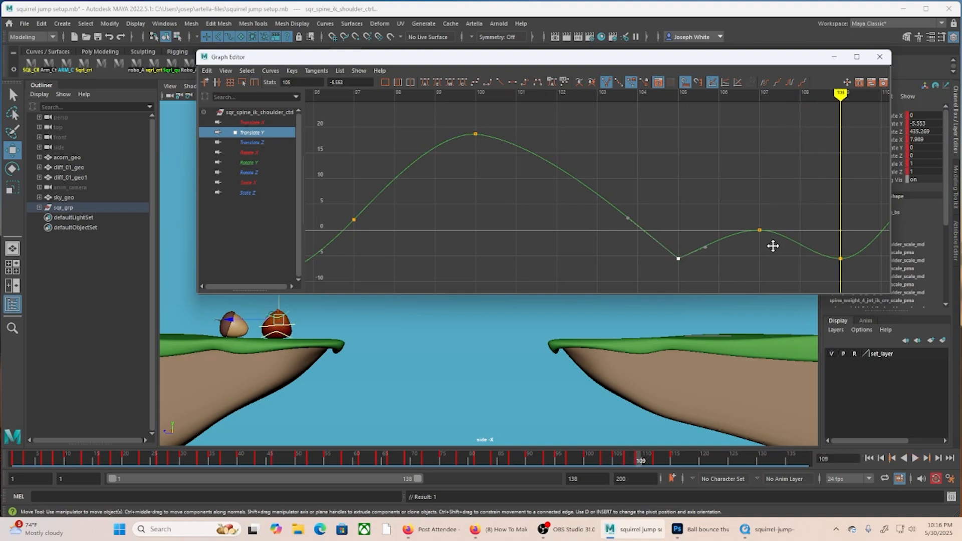
alt+middle_drag(773, 247, 516, 246)
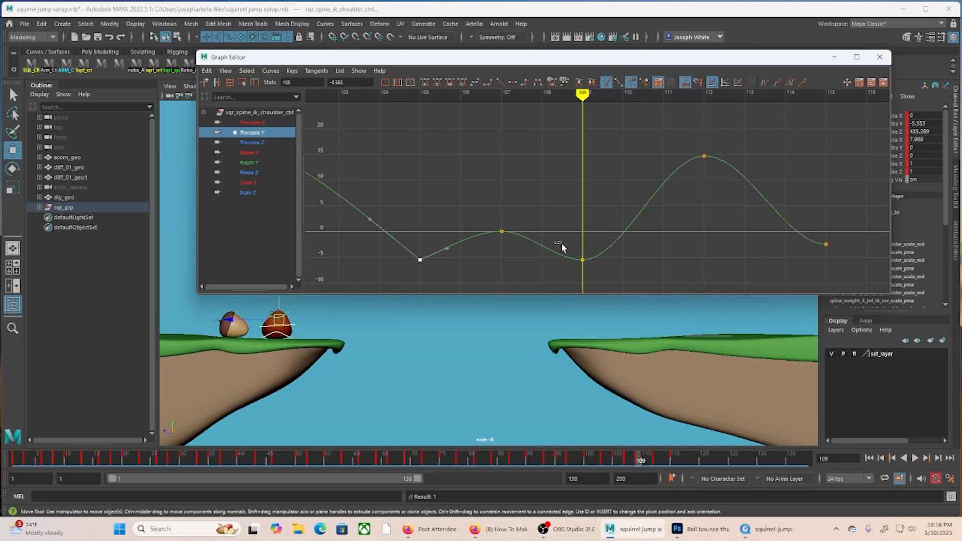
drag(620, 284, 621, 286)
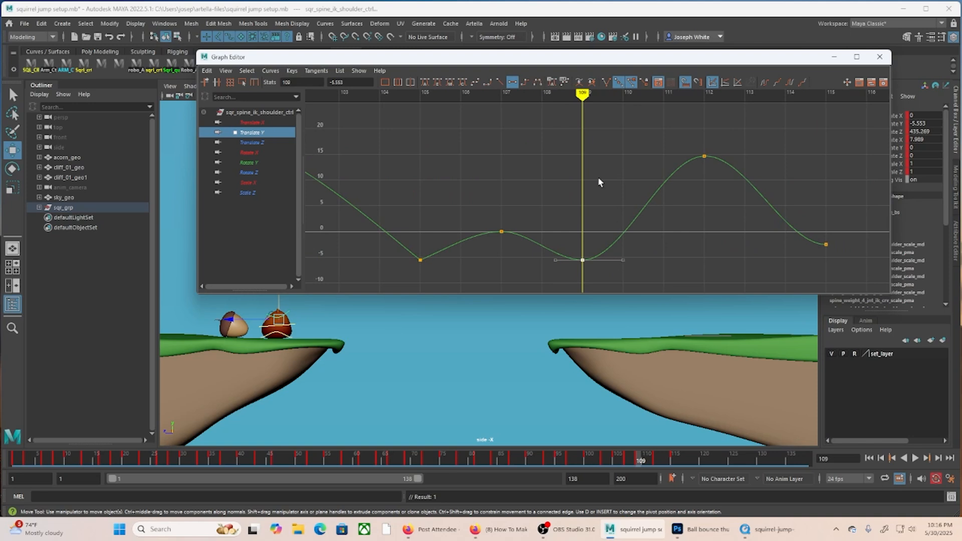
click(606, 82)
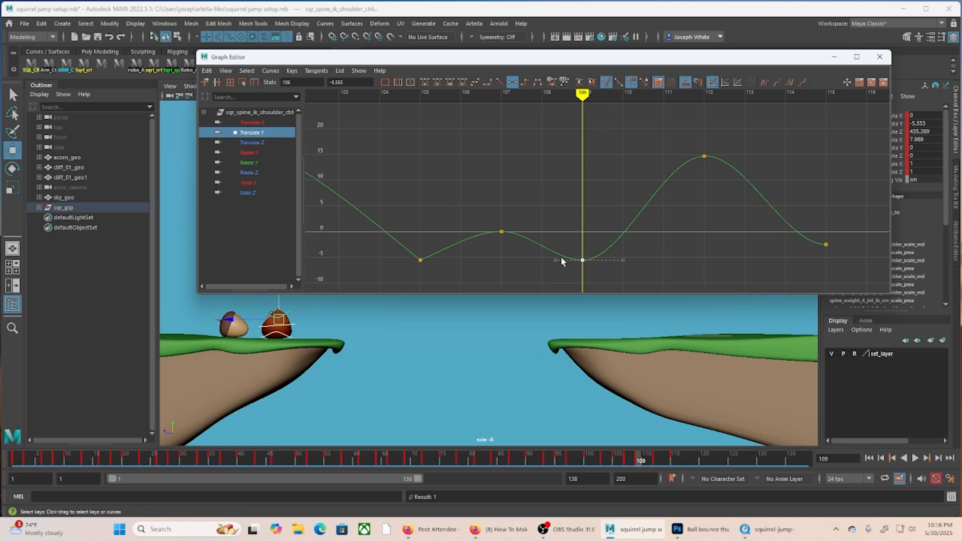
middle_drag(556, 260, 557, 256)
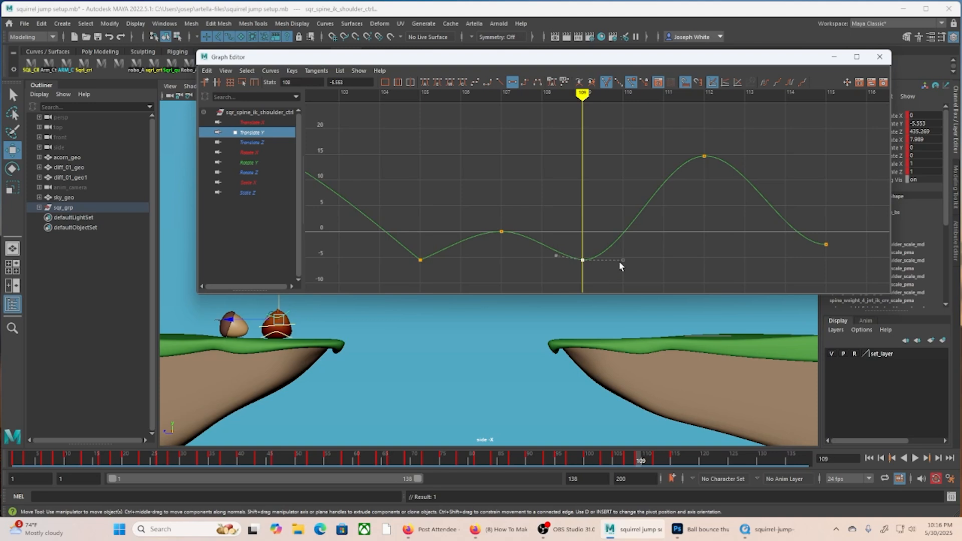
drag(623, 260, 623, 250)
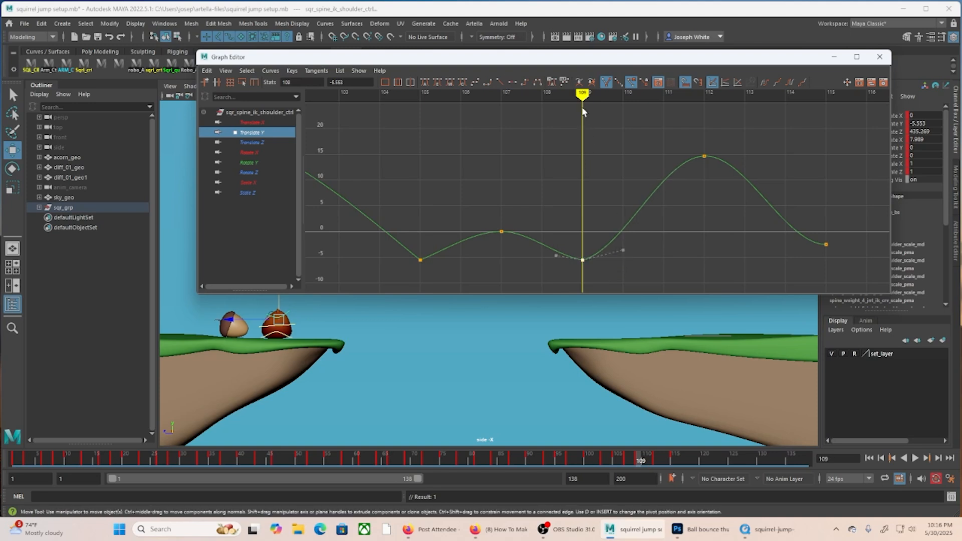
Lower the shoulder's Translate Y peak key at frame 112 to about 7.3 and scrub to frame 115.
mouse_move(582, 98)
mouse_down()
mouse_move(485, 114)
mouse_move(843, 168)
mouse_move(706, 163)
mouse_move(722, 168)
mouse_up()
shift+middle_drag(706, 158, 704, 198)
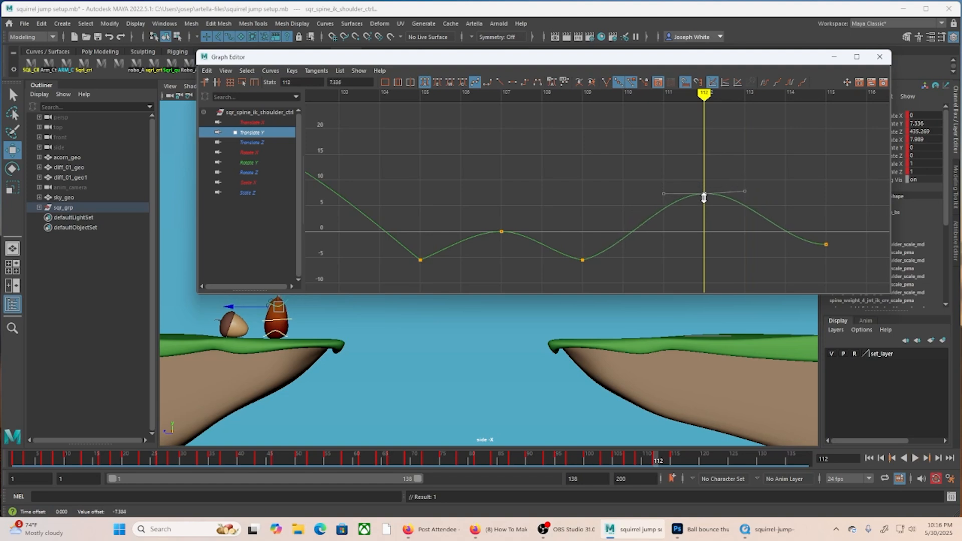
drag(700, 130, 842, 174)
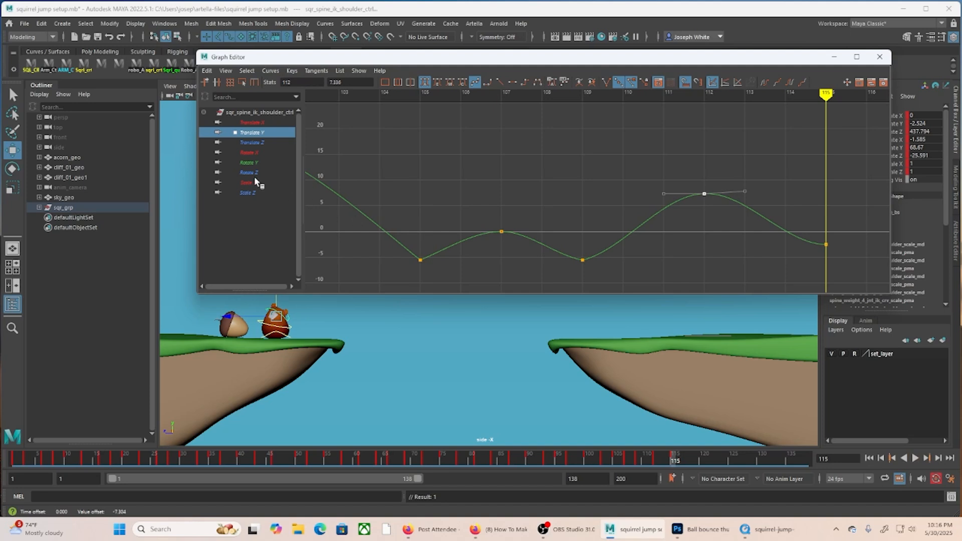
Isolate the shoulder's Rotate Y curve, raise its frame 112 key to about 15.4, and scrub to check the turn.
click(249, 162)
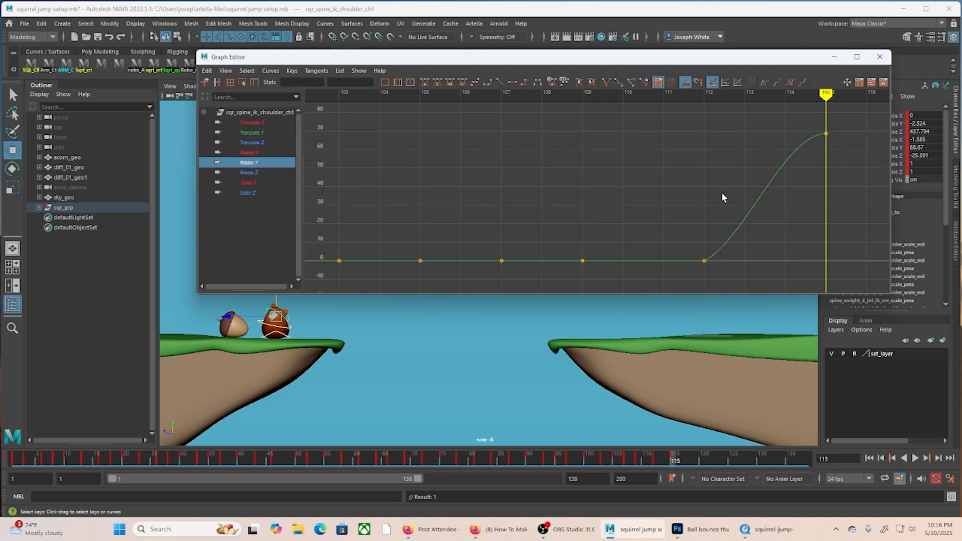
drag(719, 296, 720, 295)
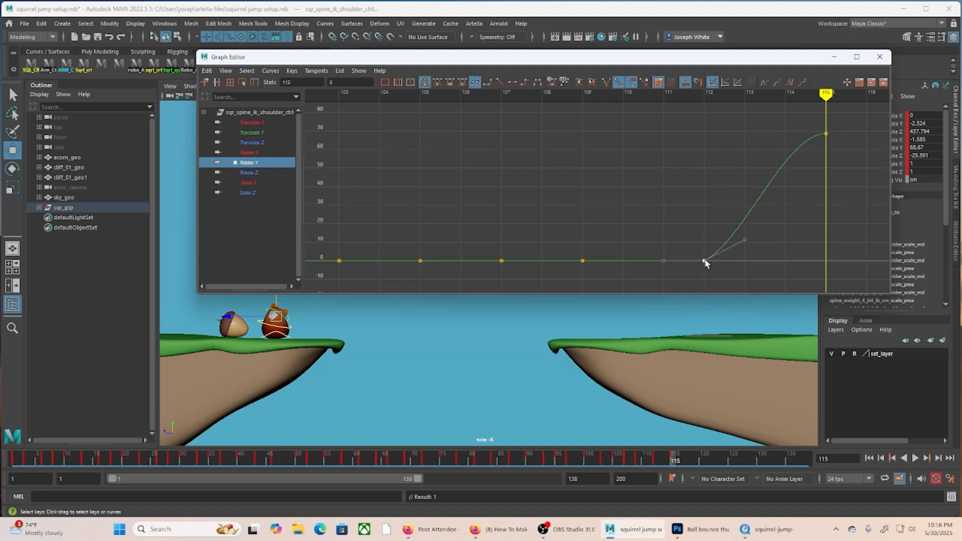
shift+middle_drag(704, 262, 705, 230)
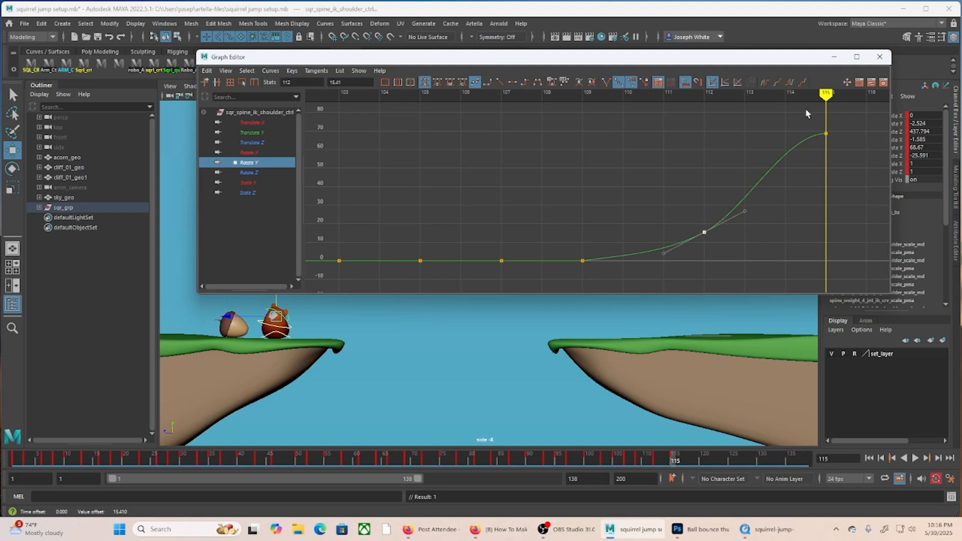
drag(823, 92, 827, 172)
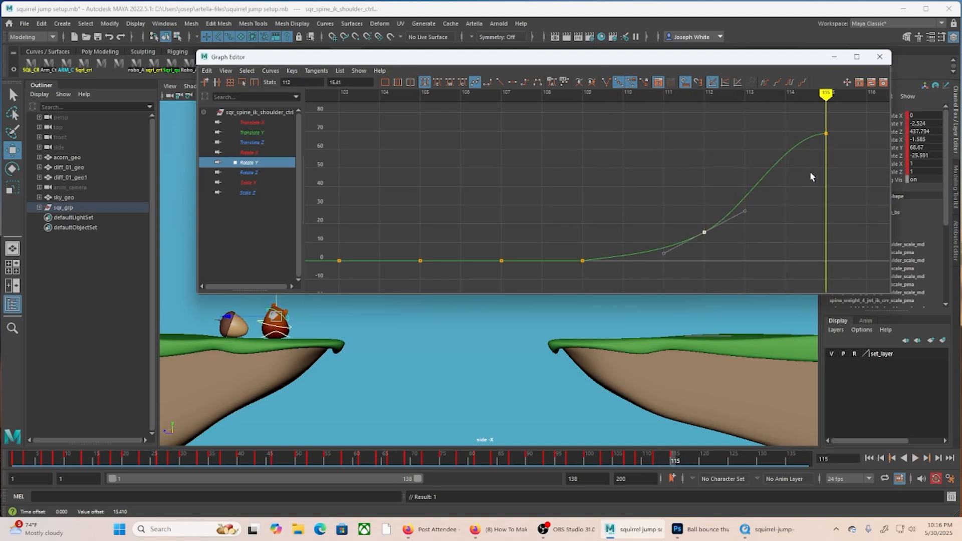
Minimize the Graph Editor, maximize the anim_camera view, and hide the rig's control curves with nothing selected.
click(832, 58)
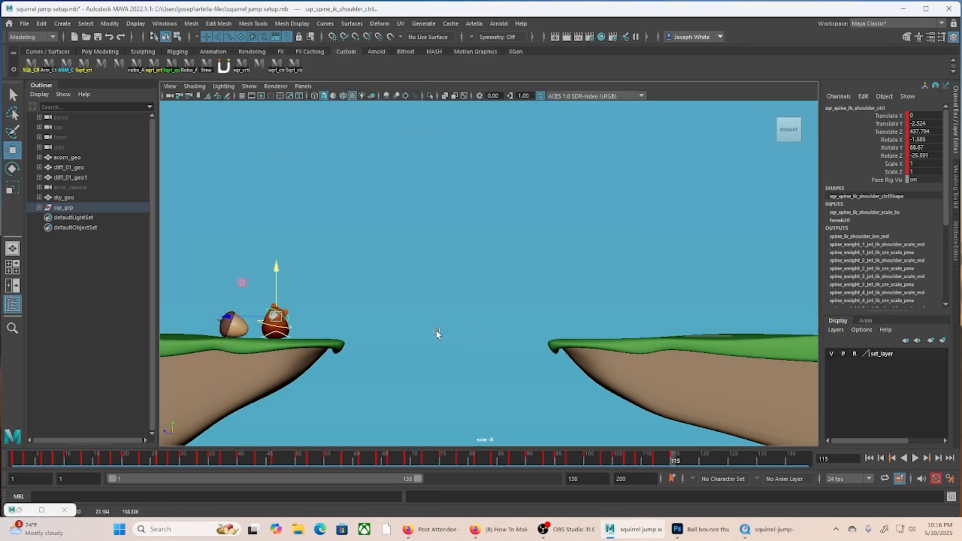
key(space)
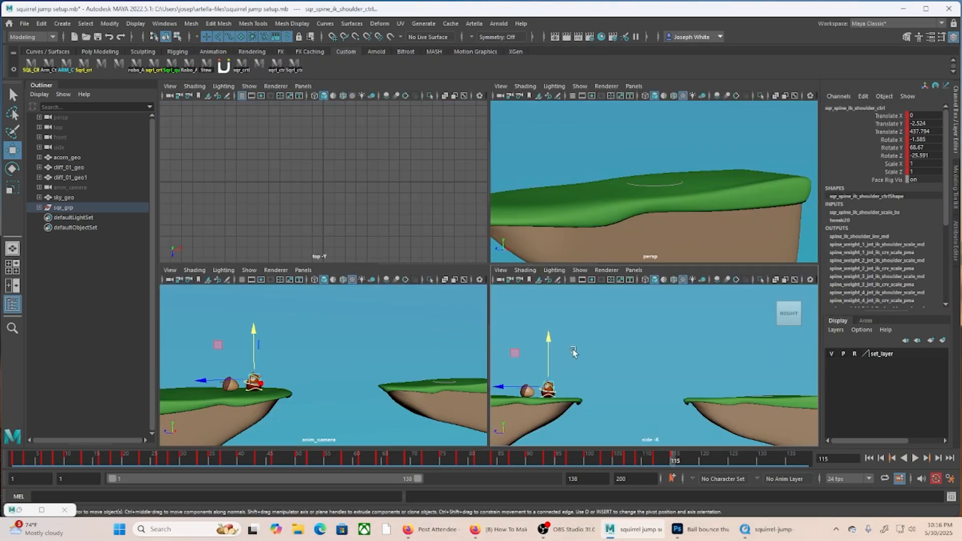
key(space)
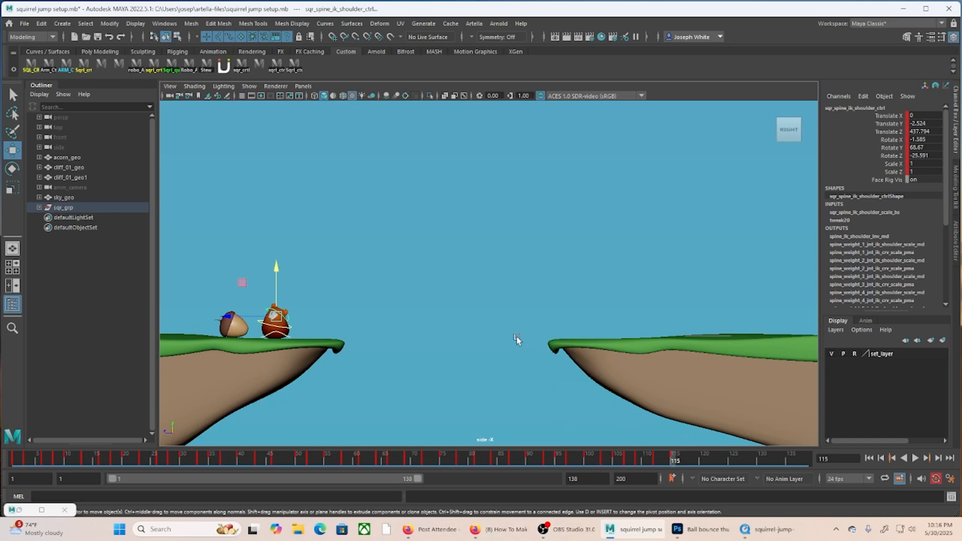
key(space)
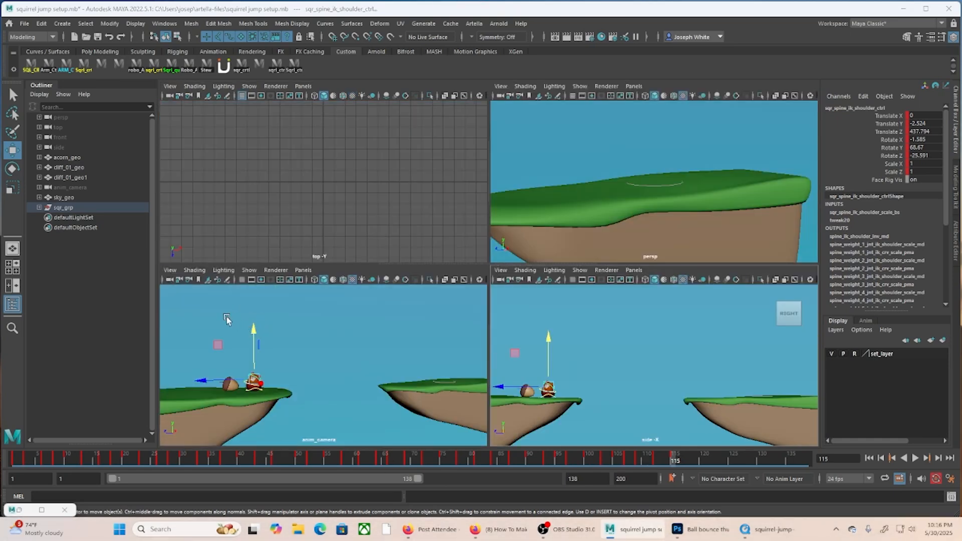
key(space)
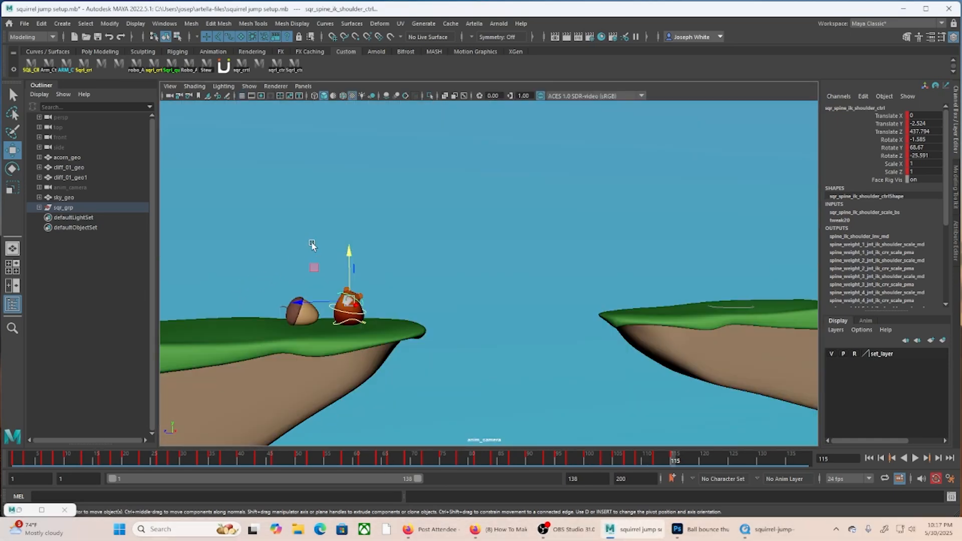
click(248, 87)
click(244, 151)
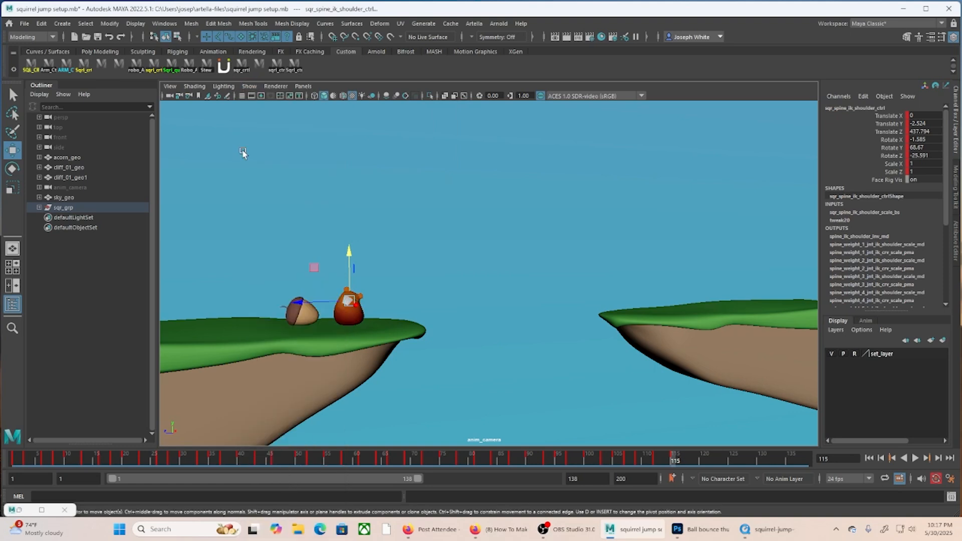
click(243, 228)
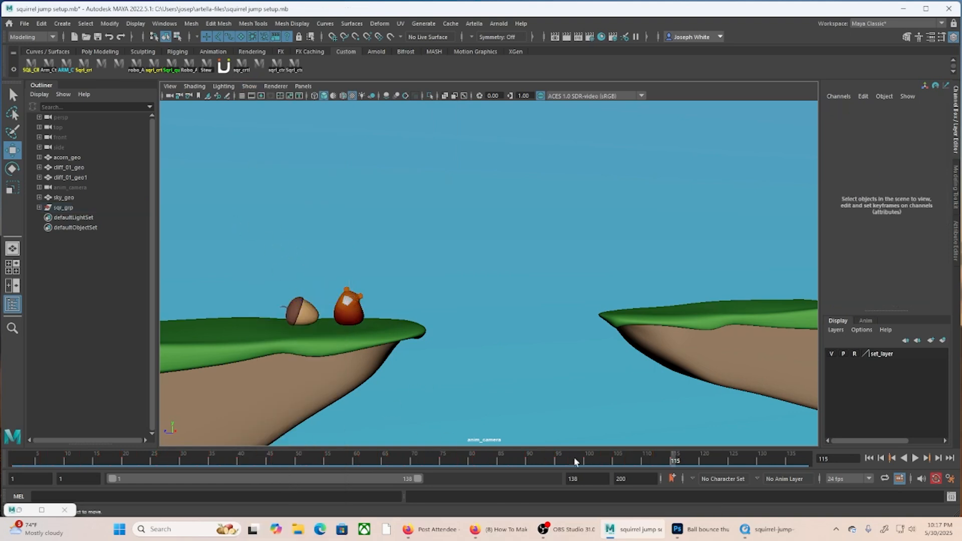
Play the animation from frame 1 through the anim_camera view to review the squirrel's jumps and hops.
click(878, 459)
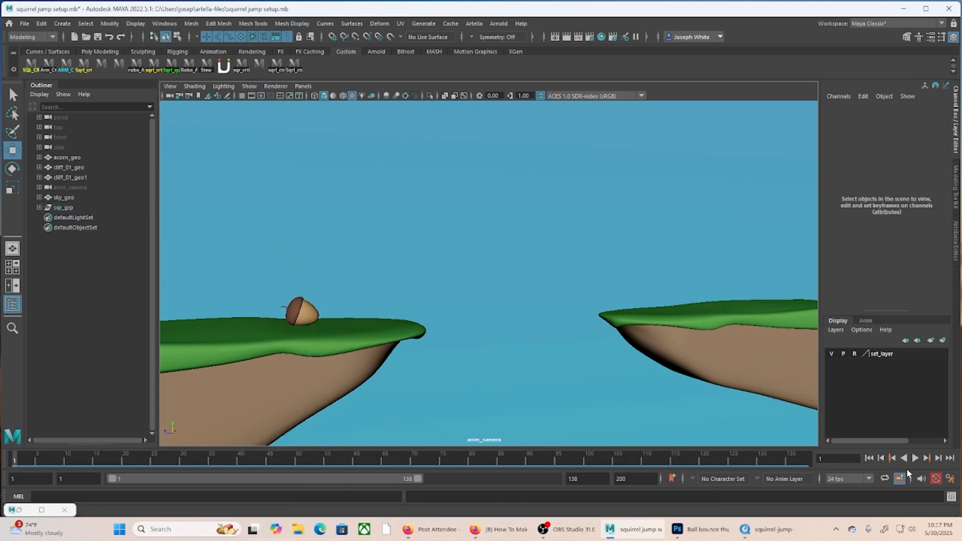
click(917, 458)
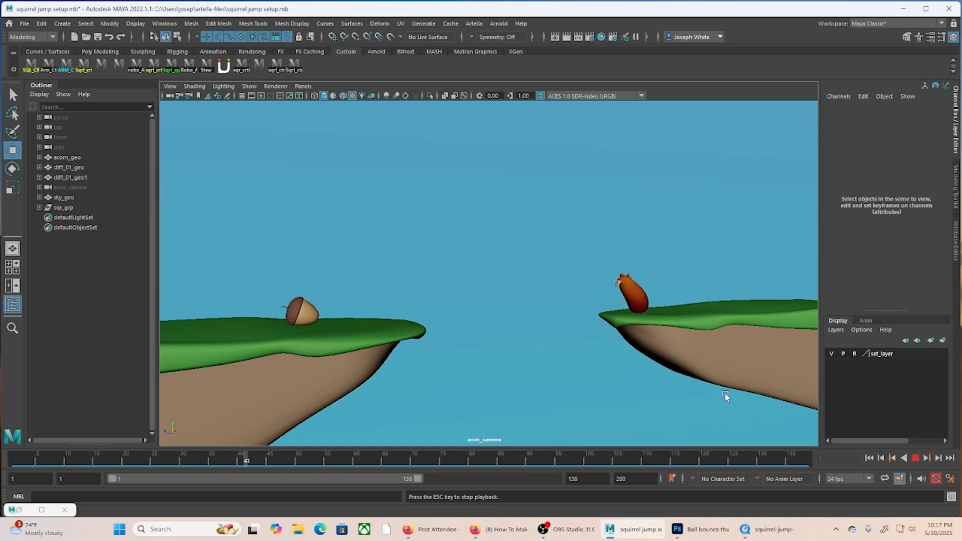
click(915, 459)
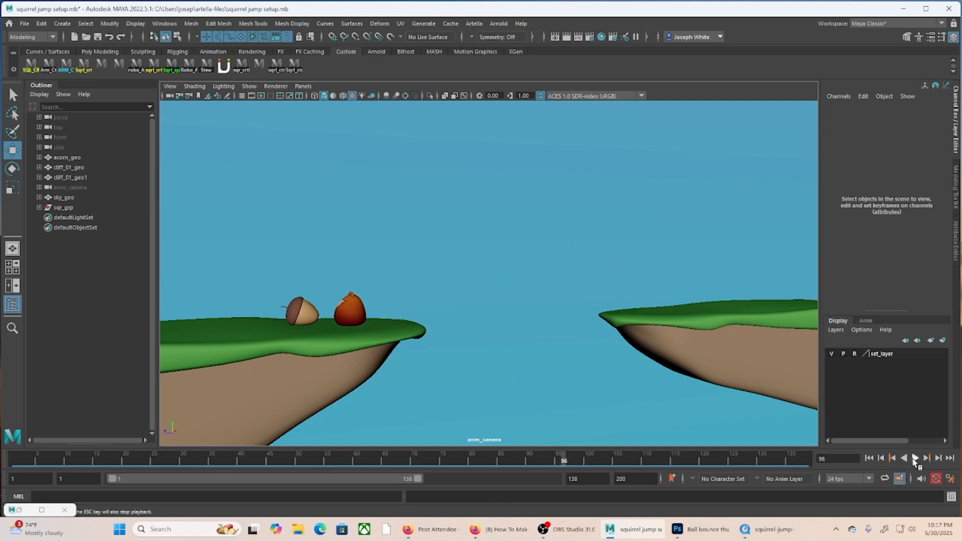
Restore the Graph Editor, select the squirrel's shoulder and hip controls, and isolate the hip's Translate Y curve.
click(22, 512)
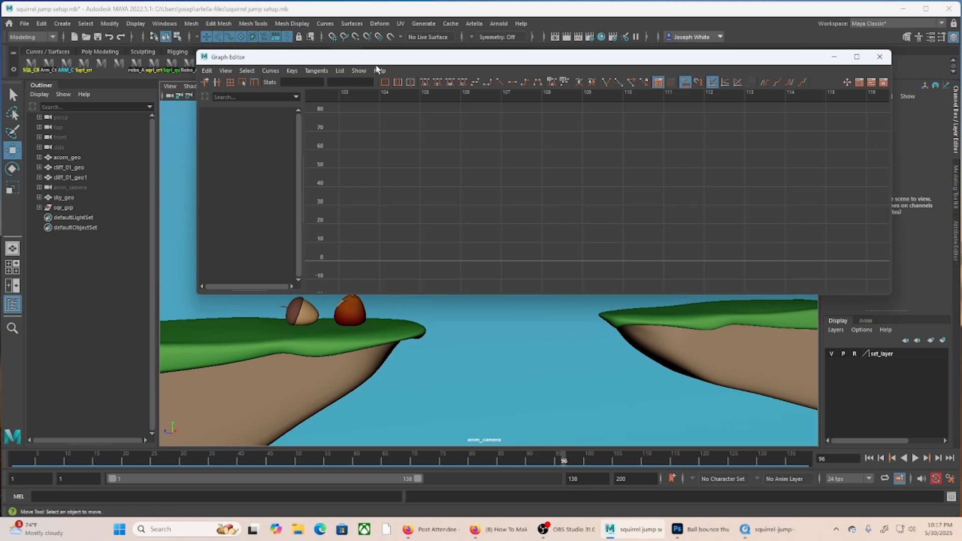
drag(578, 57, 578, 90)
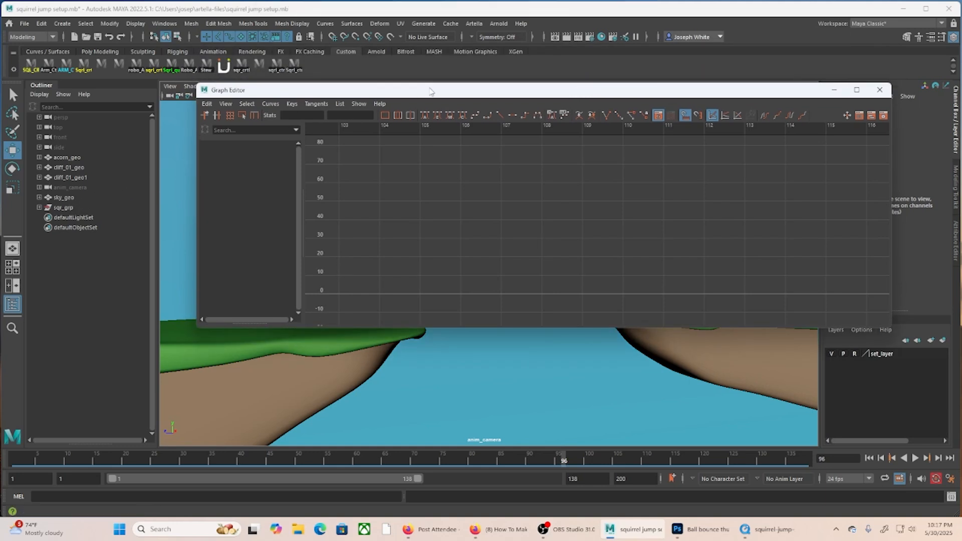
click(295, 64)
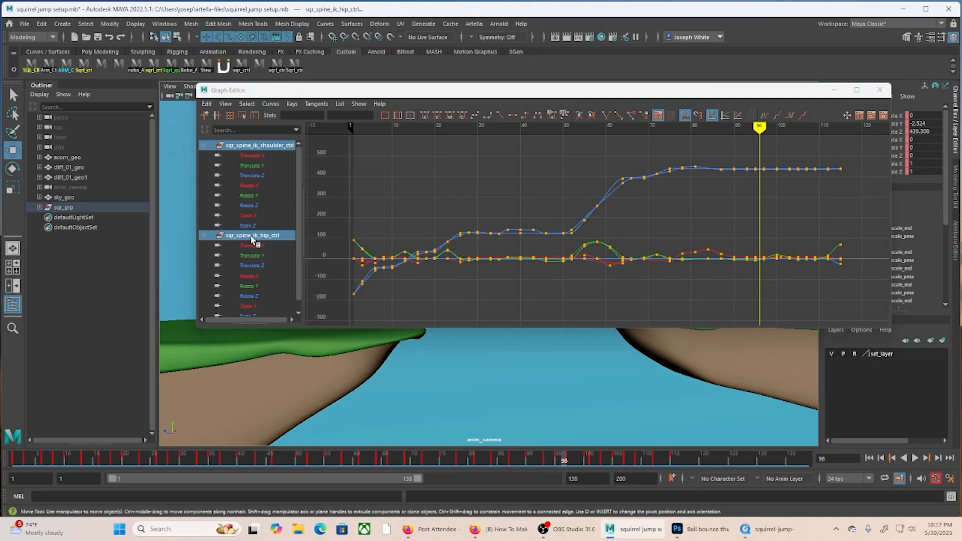
click(255, 256)
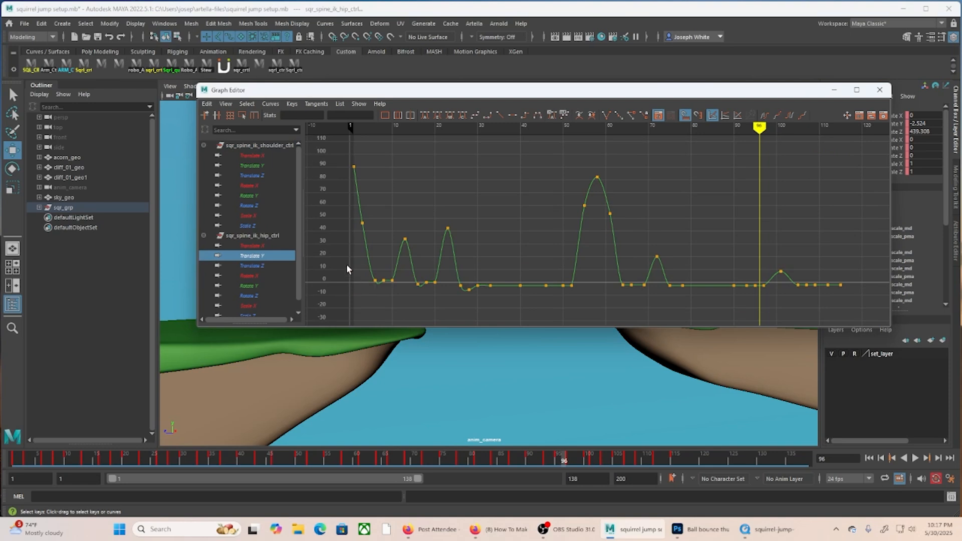
Flatten the tangents of the hip's Translate Y landing keys at frames 16, 18, 26 and 28.
drag(347, 263, 507, 301)
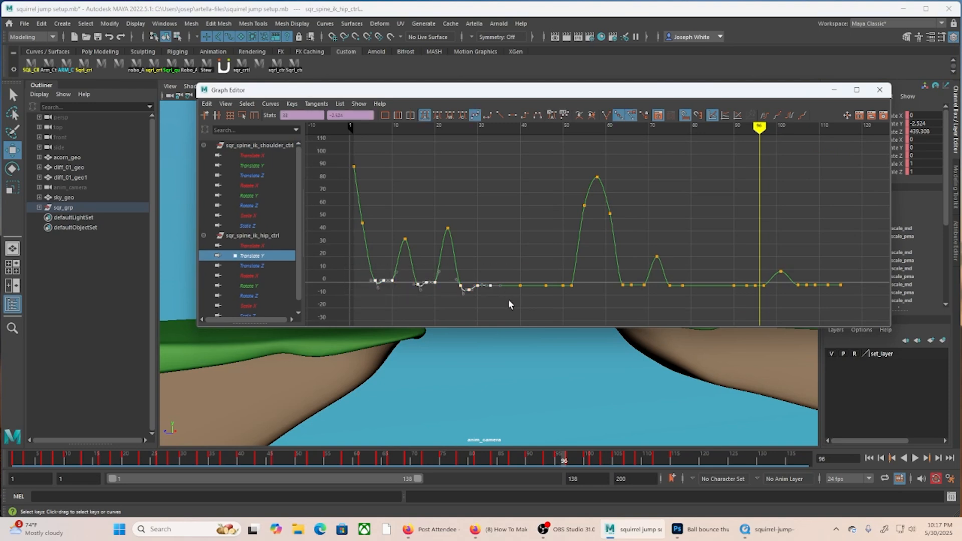
key(f)
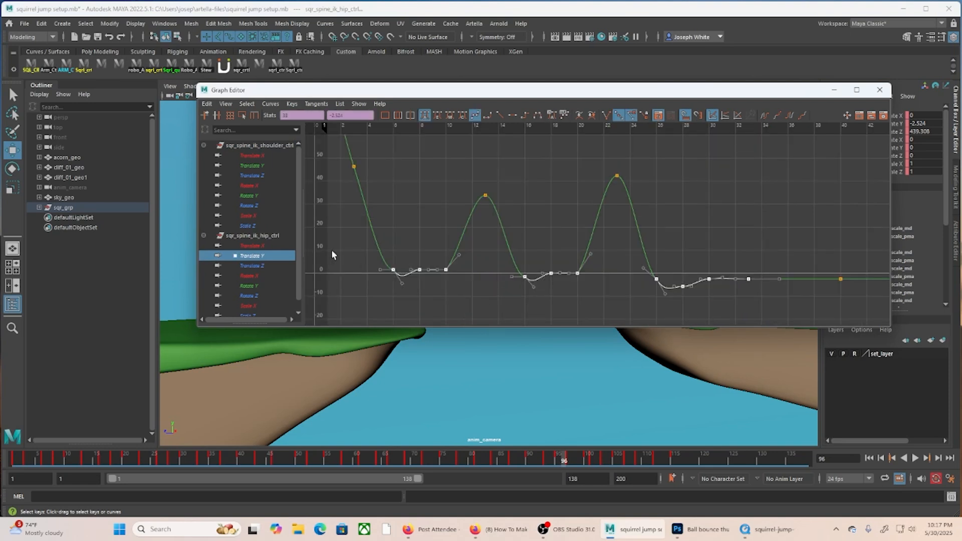
drag(408, 290, 425, 294)
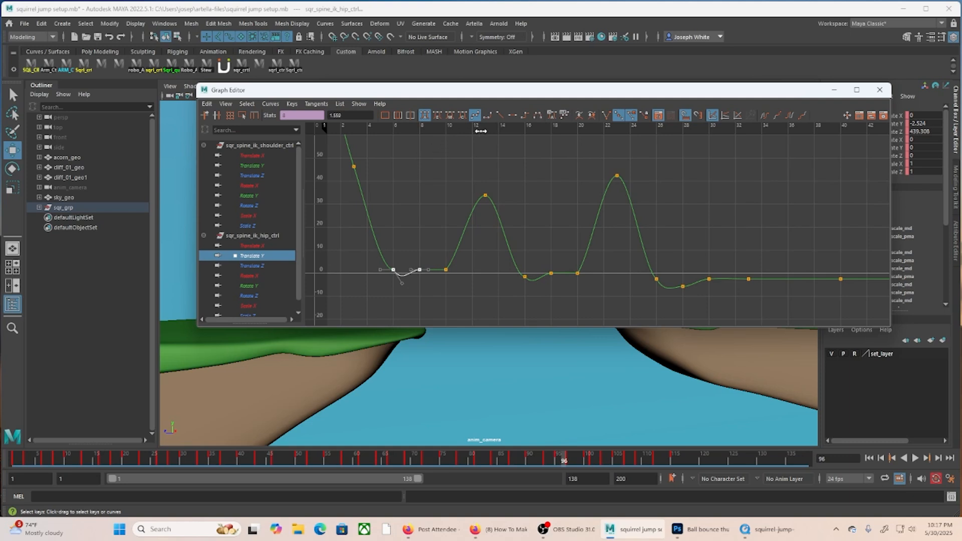
drag(499, 261, 560, 305)
click(512, 115)
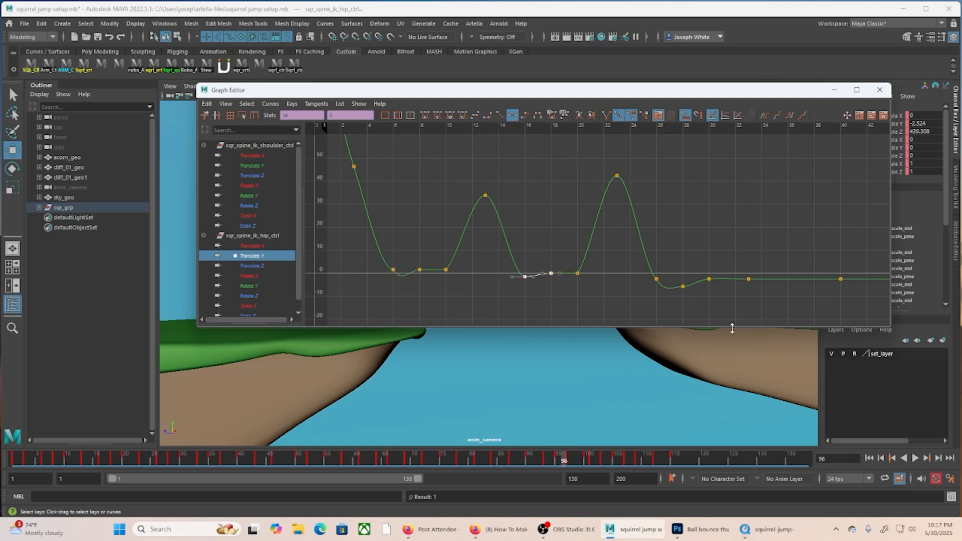
drag(633, 272, 702, 319)
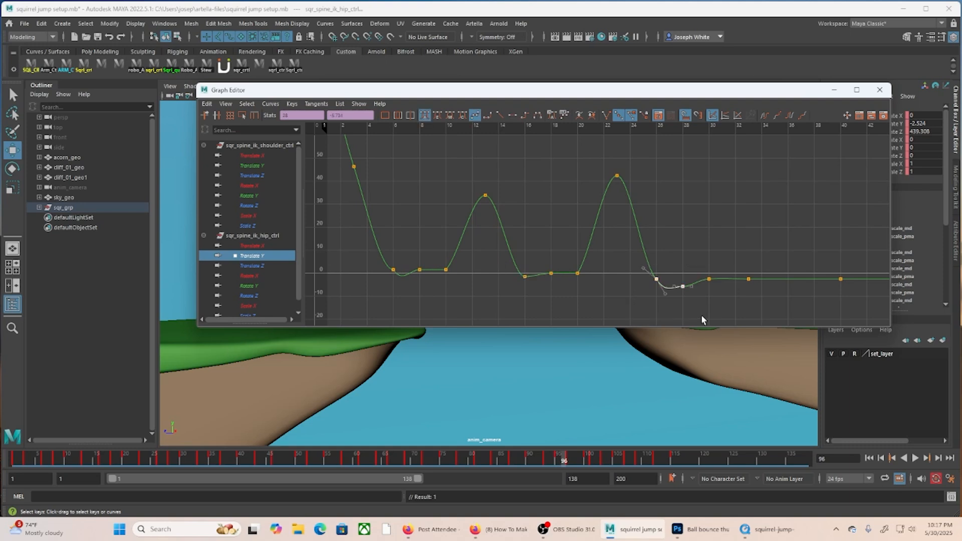
click(512, 115)
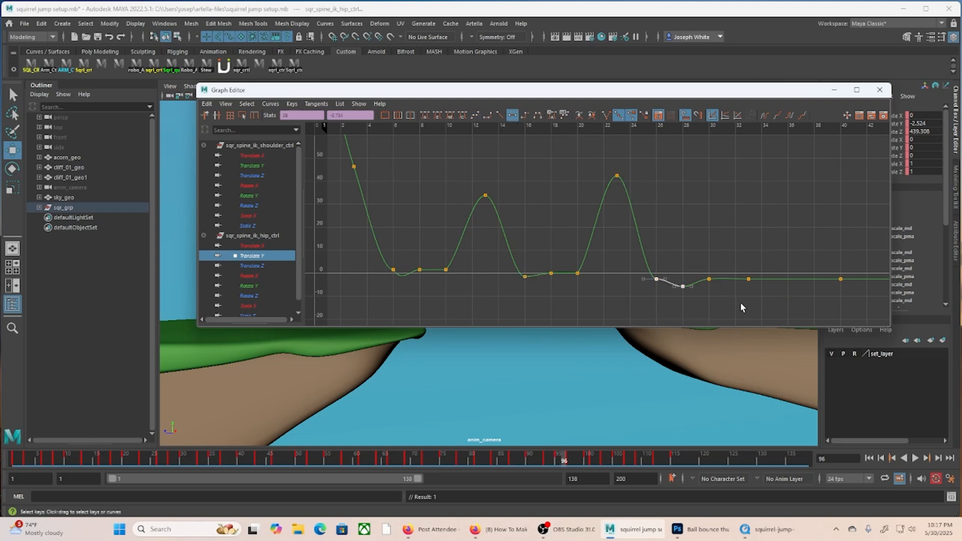
Flatten the tangents of the hip's Translate Y keys at frames 6 and 8.
alt+middle_drag(741, 304, 805, 286)
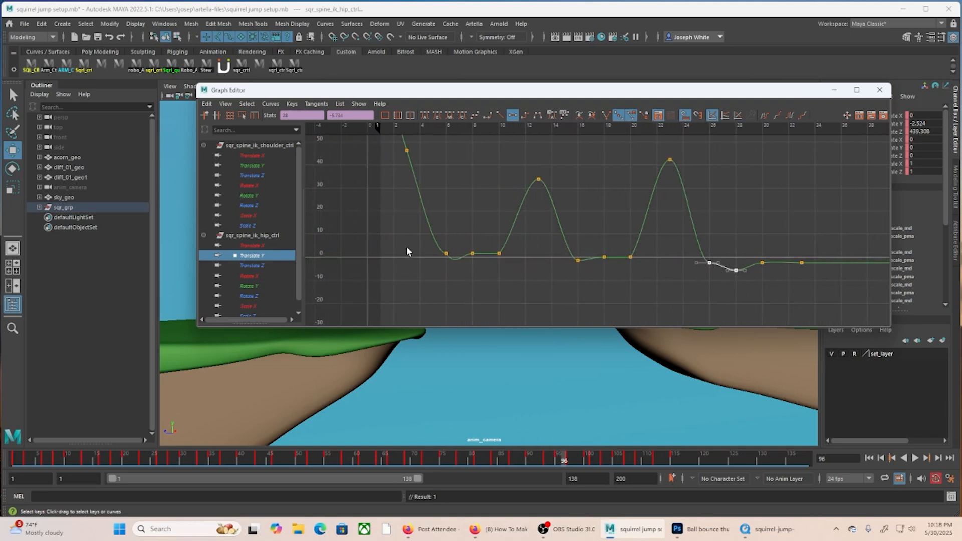
drag(407, 246, 479, 269)
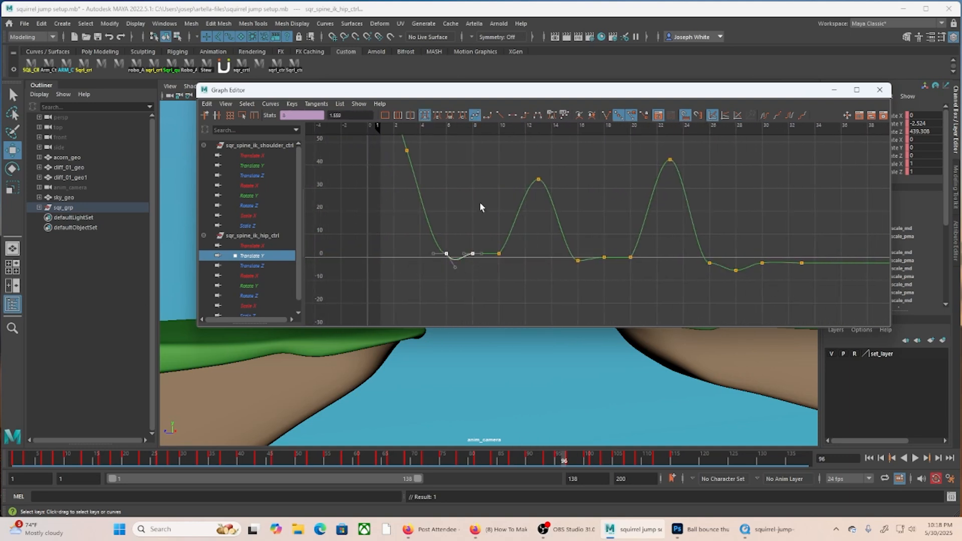
click(512, 116)
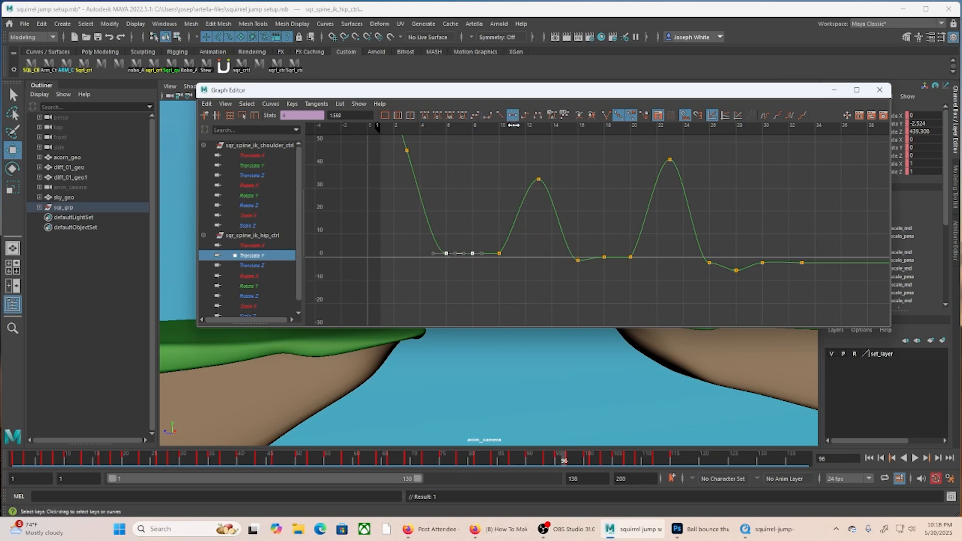
Minimize the Graph Editor, review the squirrel's hops from frame 1 and stop at frame 28, and restore the Graph Editor.
click(834, 89)
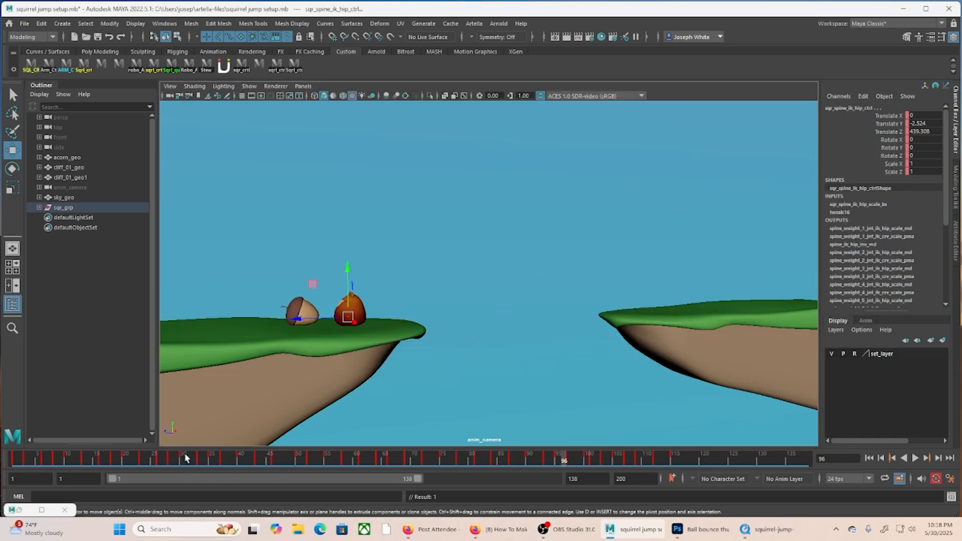
drag(185, 459, 14, 459)
key(alt+v)
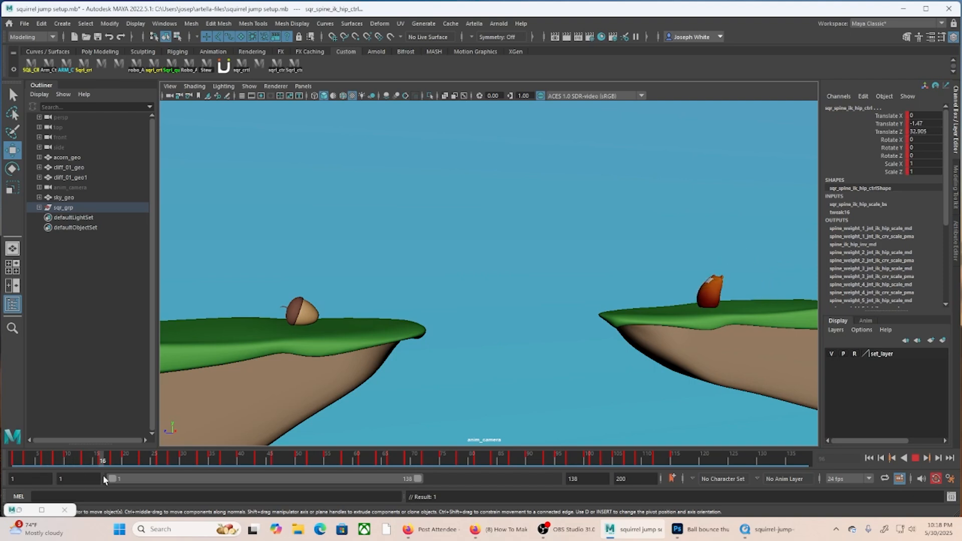
drag(224, 478, 168, 479)
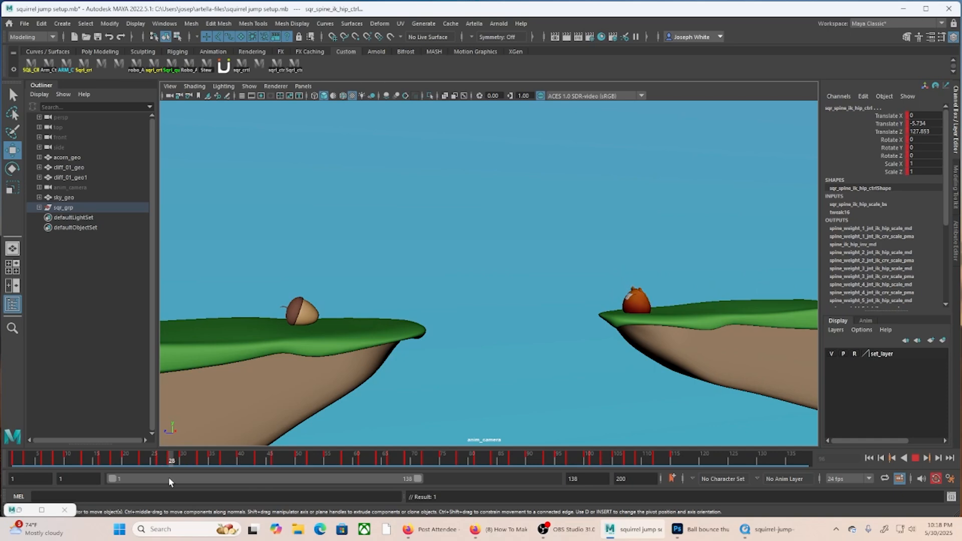
click(13, 512)
click(21, 511)
click(21, 511)
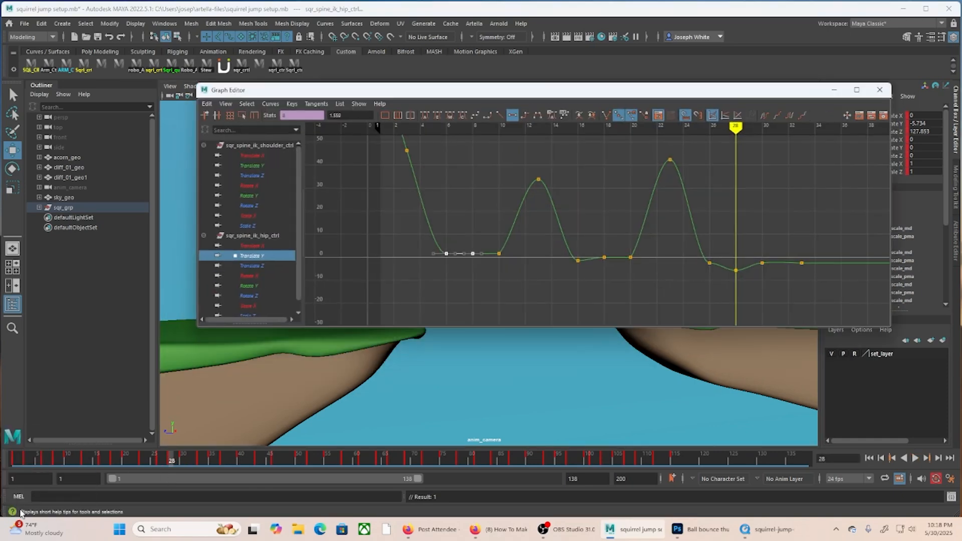
Try shifting the hip's Translate Y key at frame 28 up and then down to about -4.
click(735, 270)
shift+middle_drag(736, 271, 735, 260)
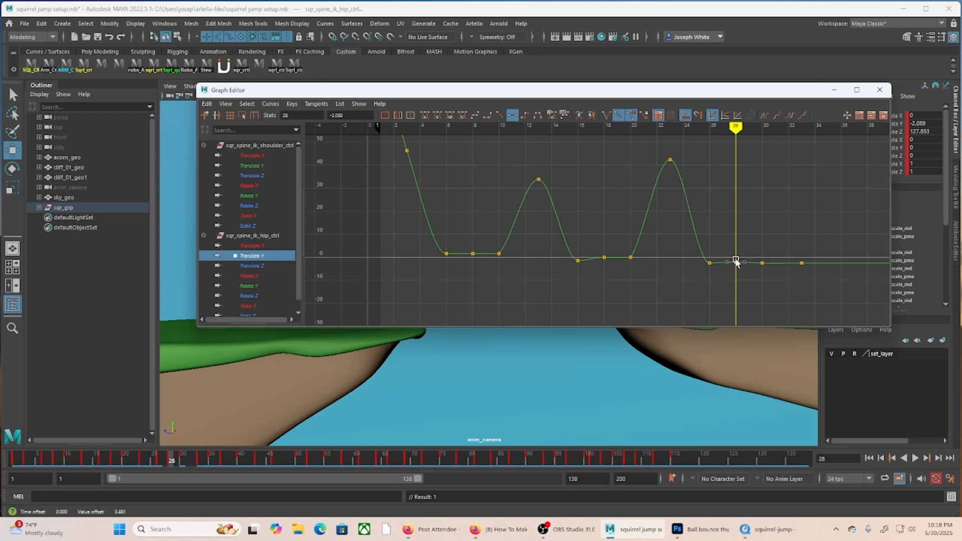
scroll(772, 279, up, 8)
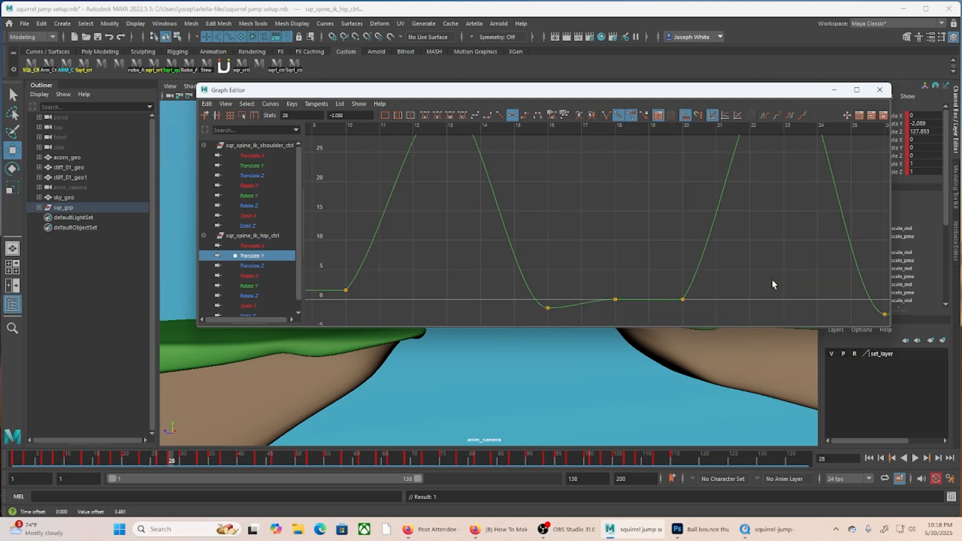
alt+middle_drag(772, 278, 270, 188)
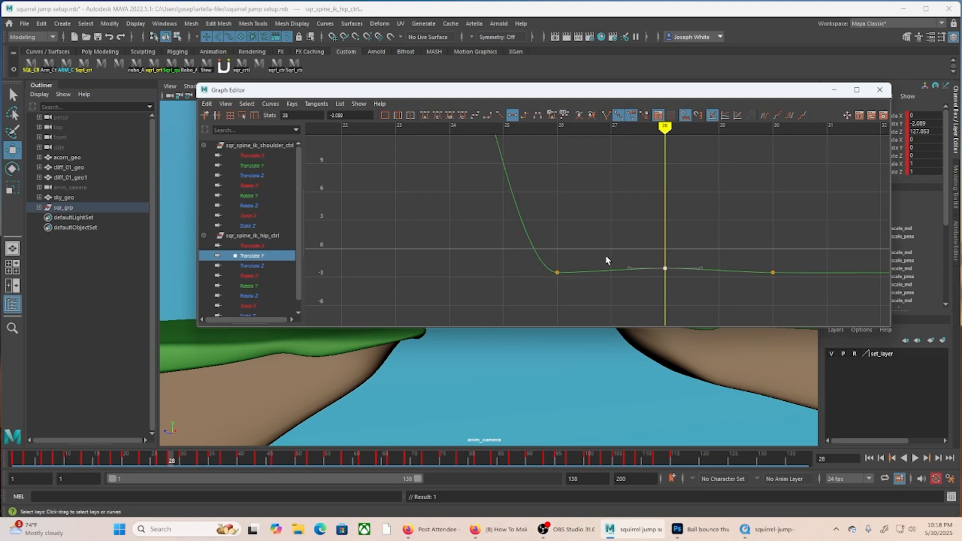
shift+middle_drag(666, 269, 673, 291)
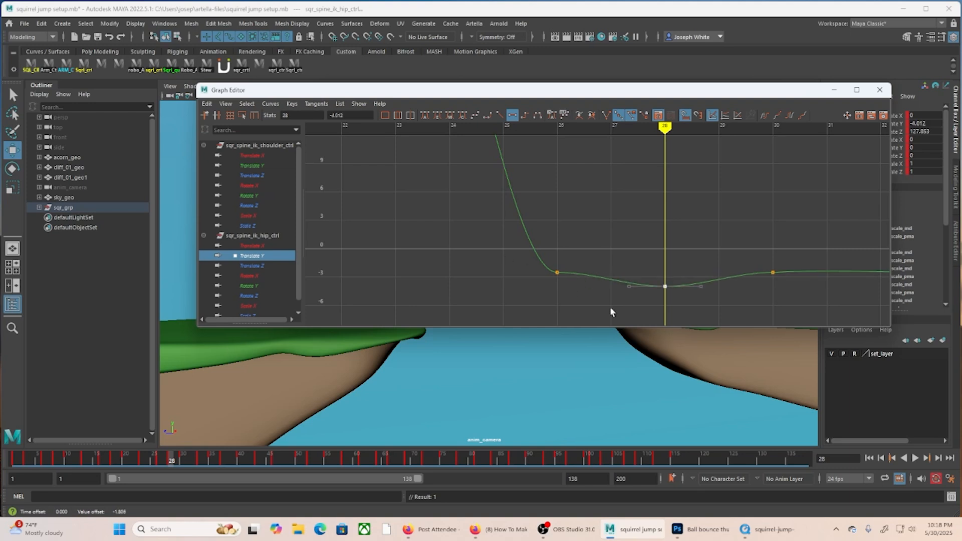
Set the hip's Translate Y key at frame 28 to -2.524, matching the landing key at frame 26.
drag(544, 254, 572, 291)
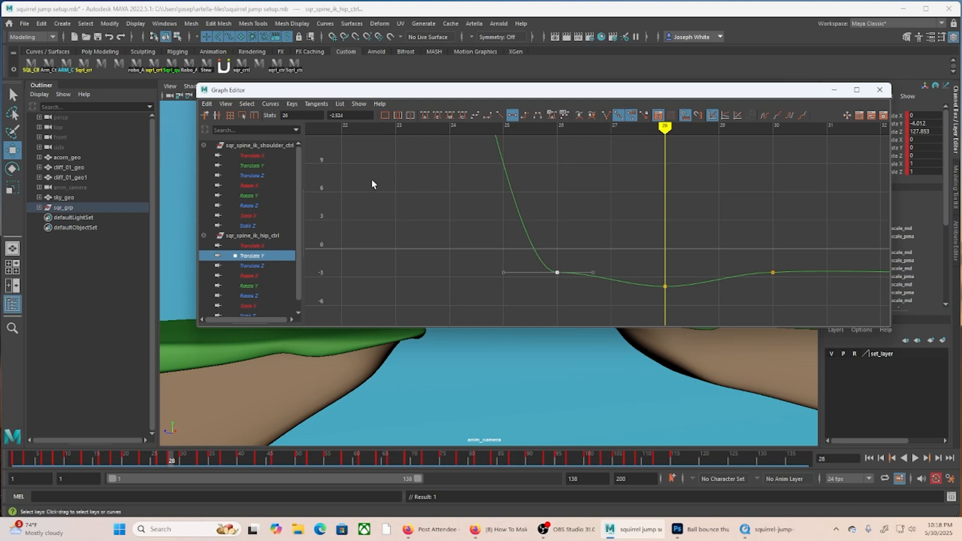
drag(360, 116, 329, 116)
drag(652, 275, 692, 304)
drag(351, 119, 328, 117)
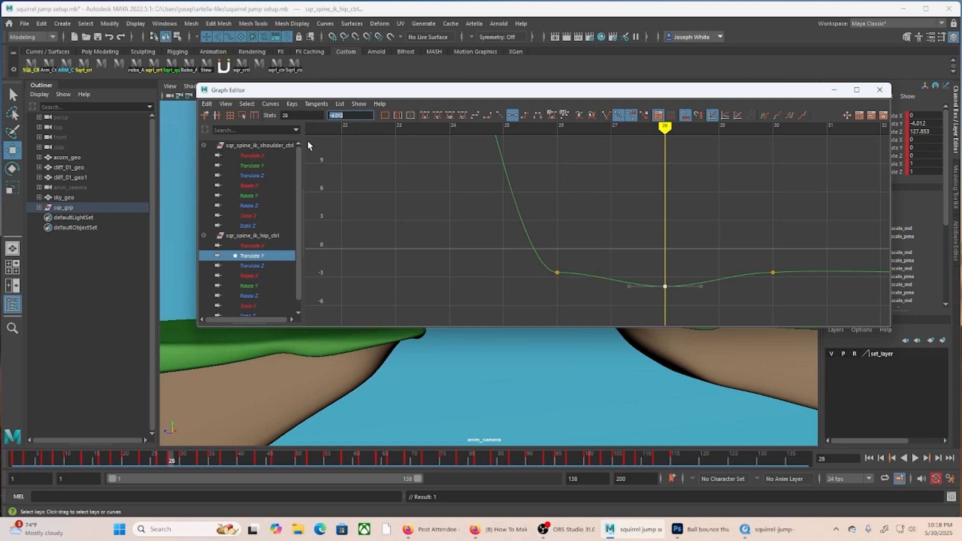
text(-2.524)
key(Return)
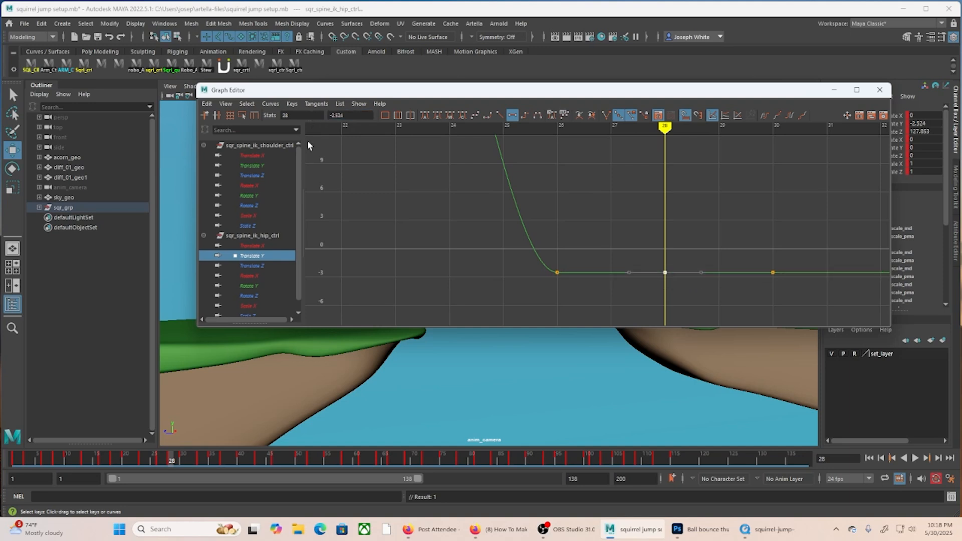
Minimize the Graph Editor, play the animation to review the smoothed landings, stop at frame 122, and deselect the rig control.
click(834, 90)
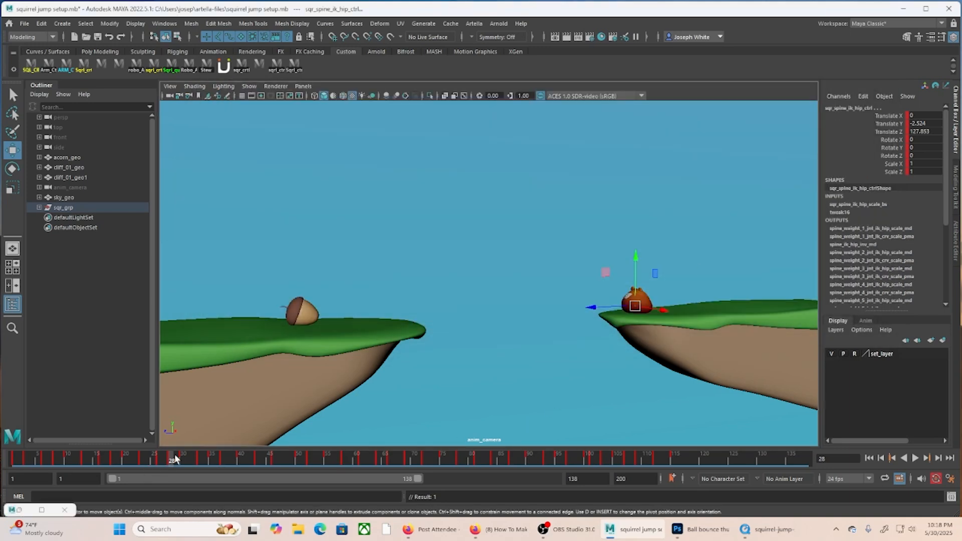
drag(166, 457, 381, 511)
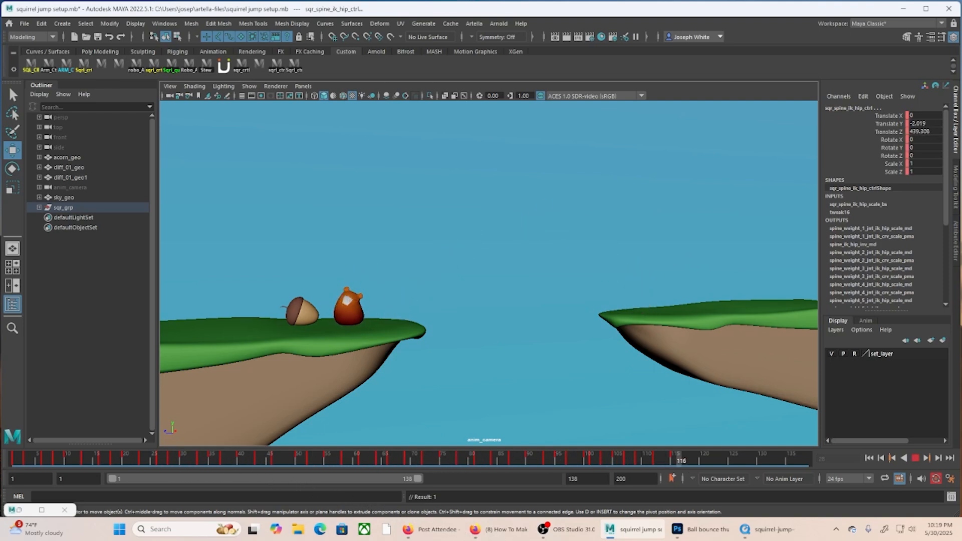
key(Escape)
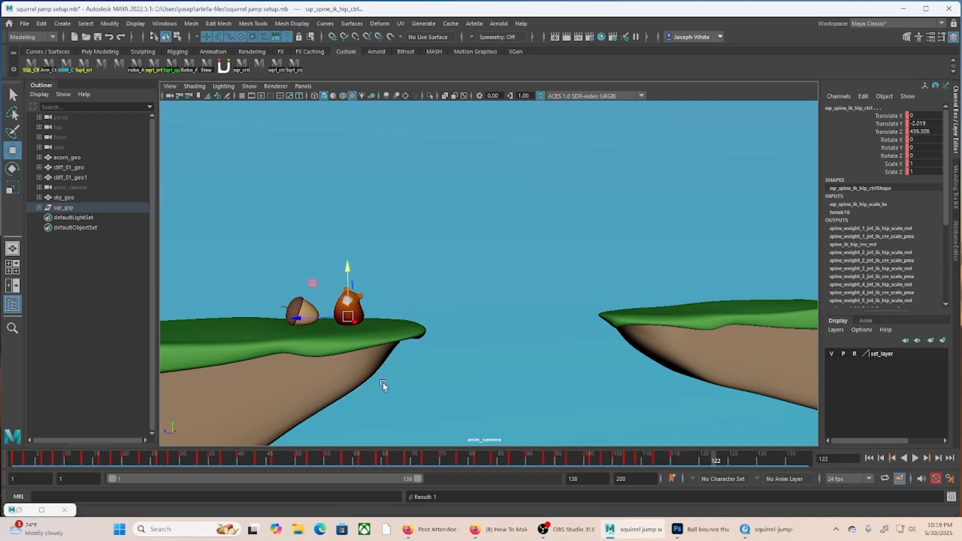
click(290, 269)
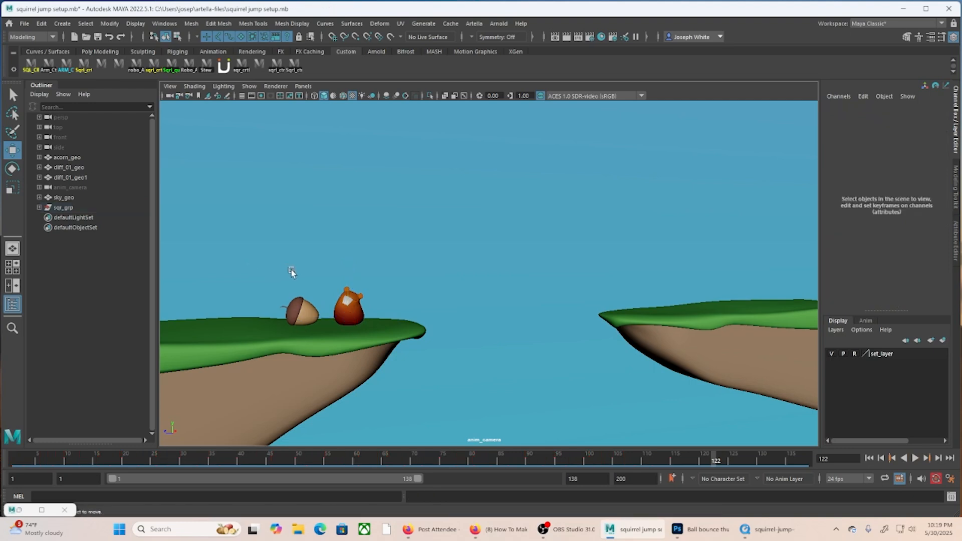
Examine the Playblast options and the existing files in the movies folder, and close both dialogs.
right_click(427, 456)
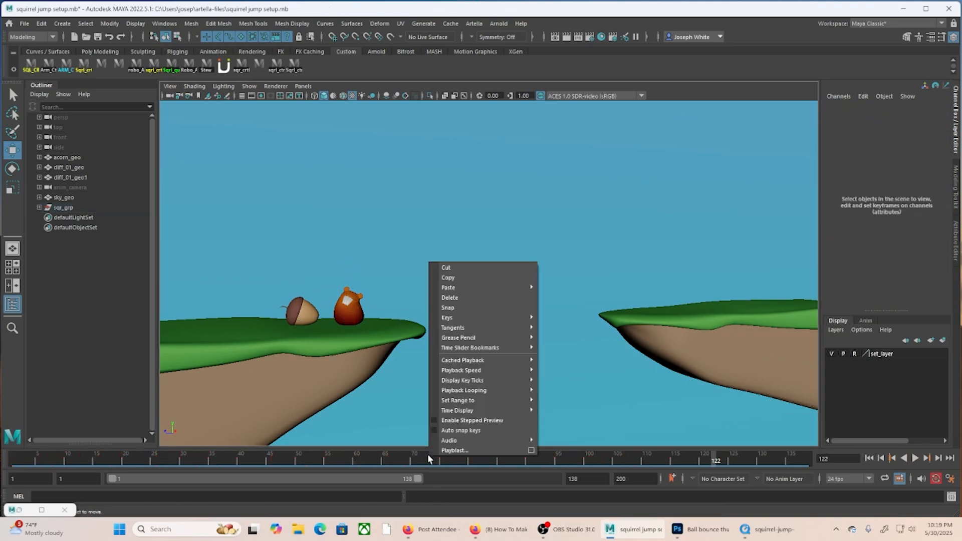
click(532, 451)
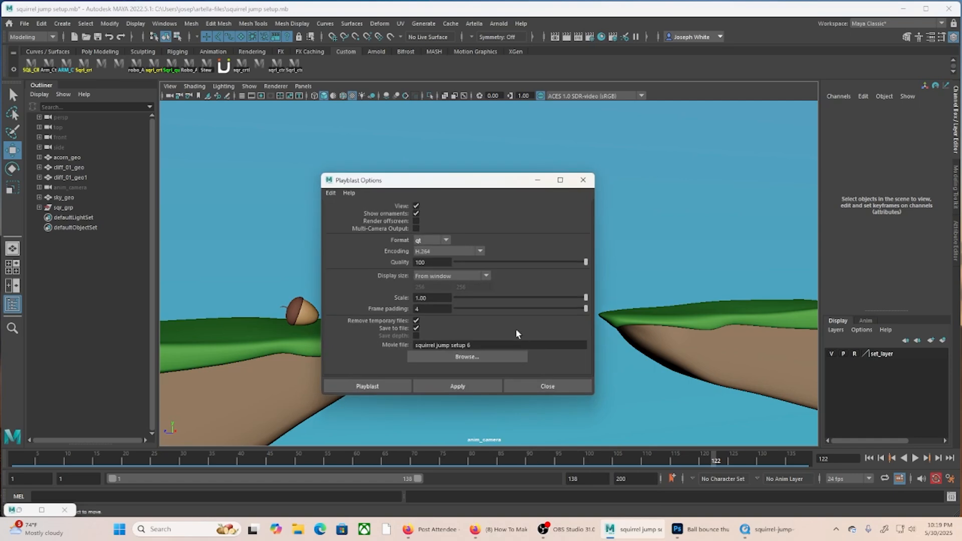
drag(474, 344, 395, 344)
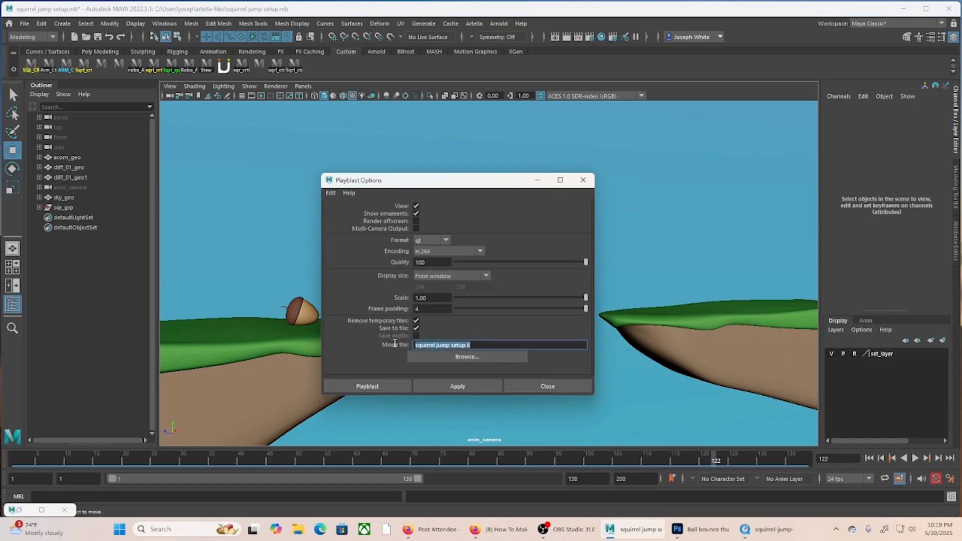
click(458, 357)
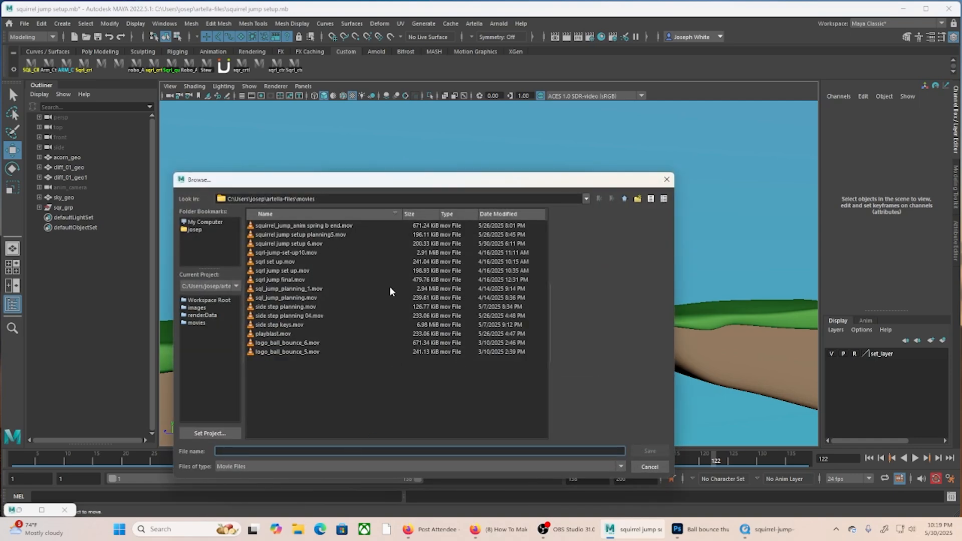
click(666, 180)
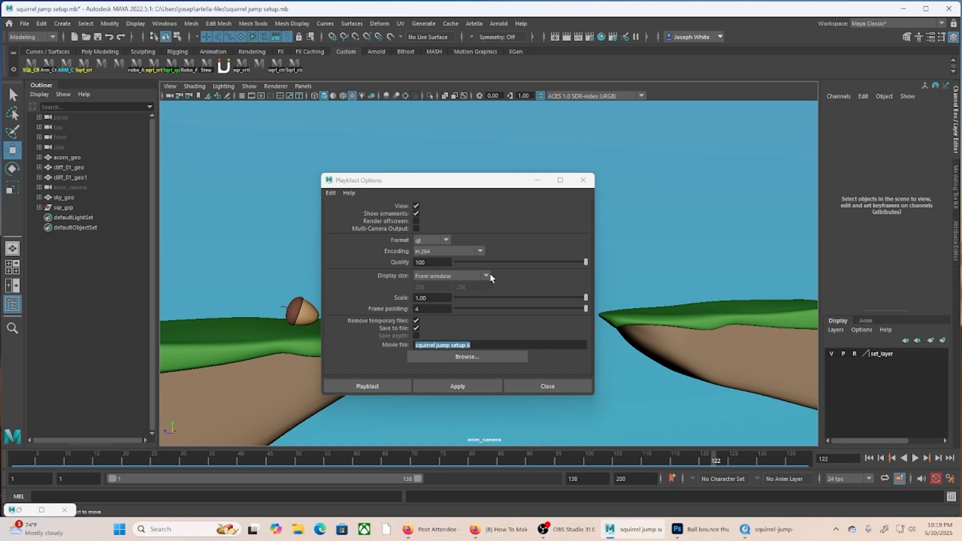
click(539, 390)
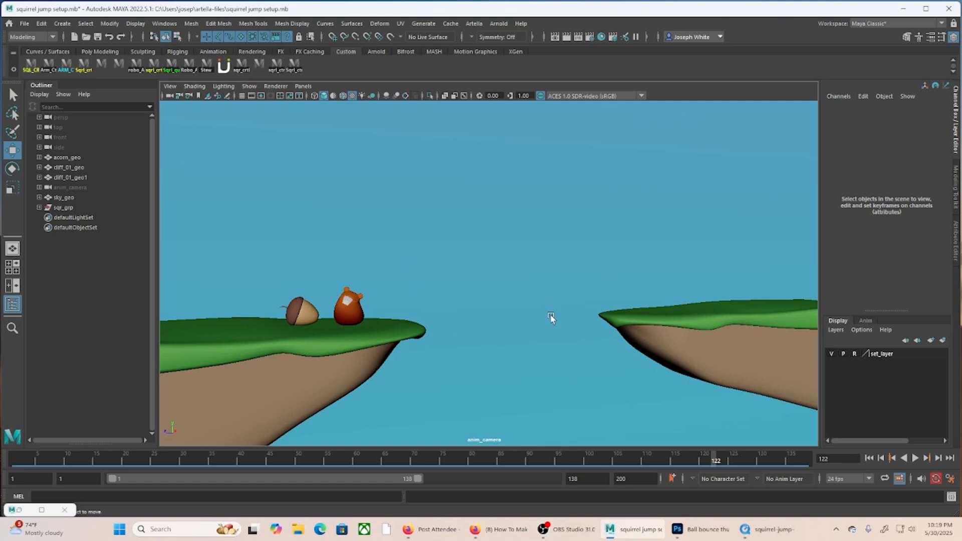
click(20, 511)
click(834, 90)
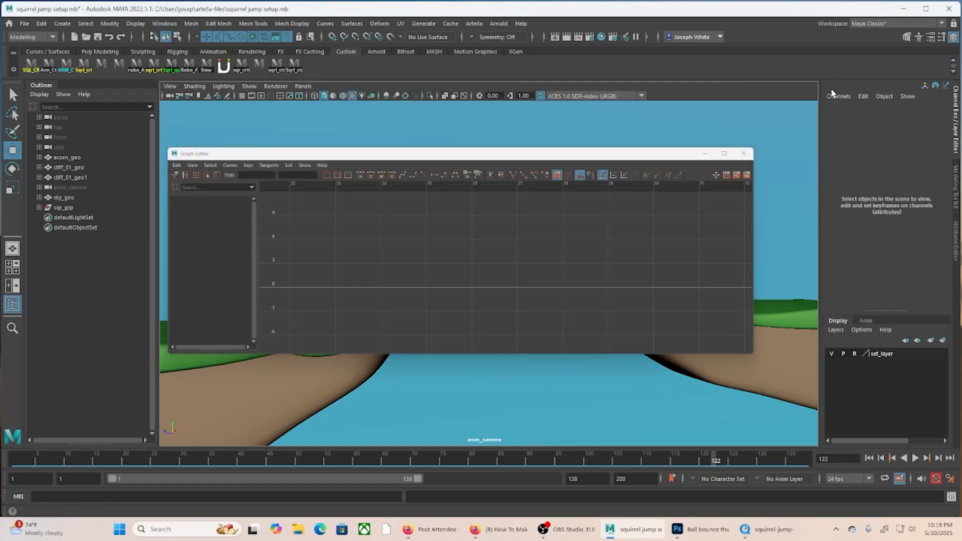